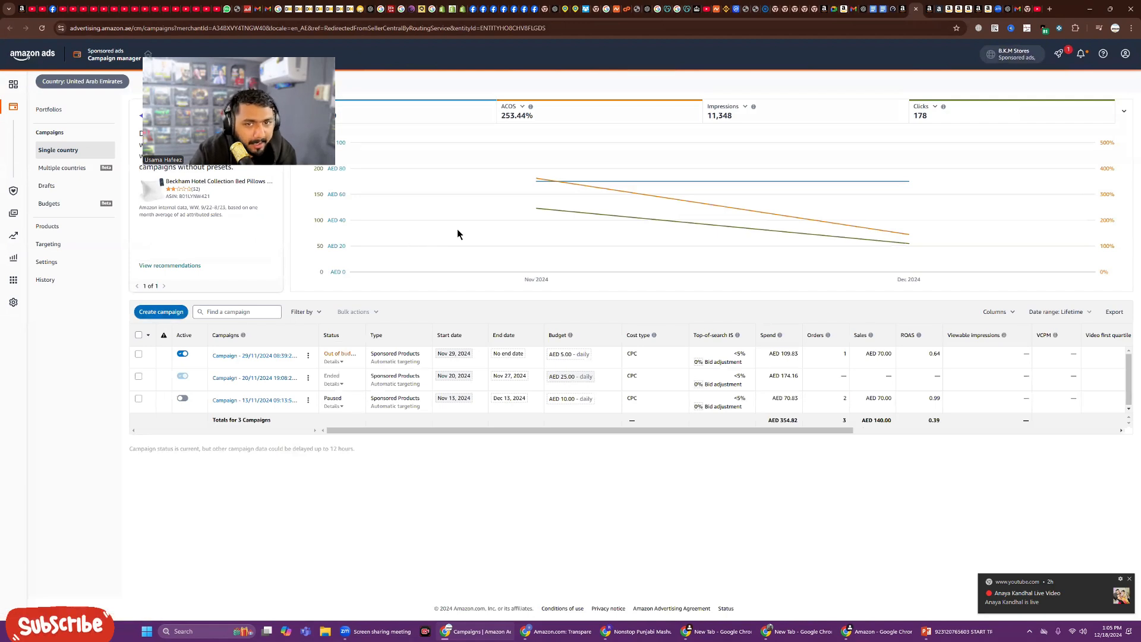
# Step: Start creating a new advertising campaign
pyautogui.moveTo(559, 216)
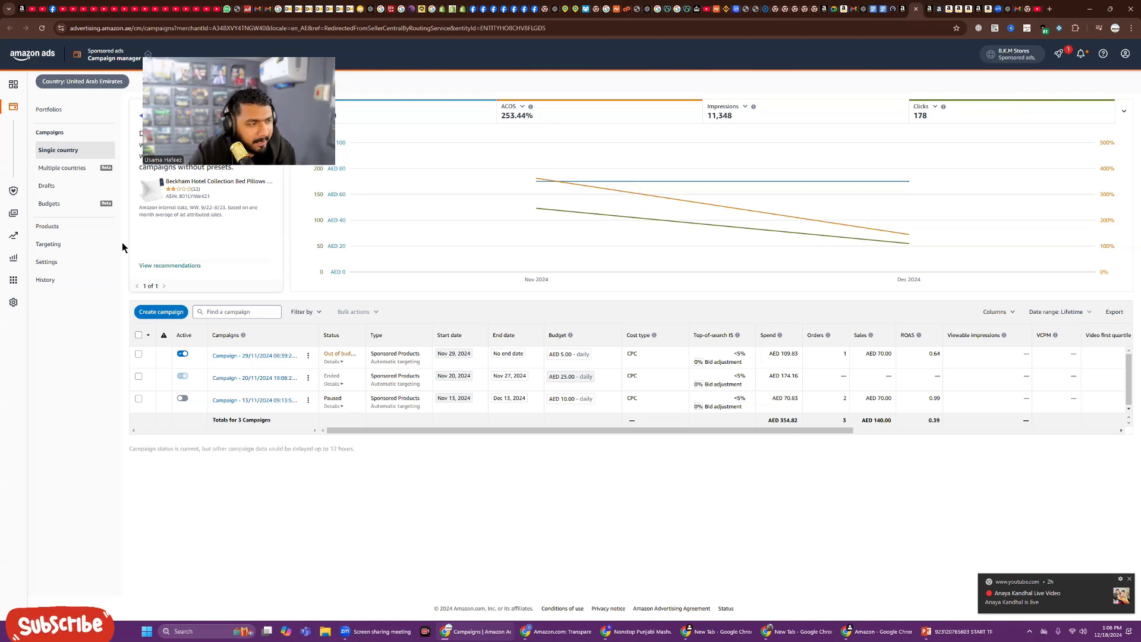
pyautogui.click(152, 314)
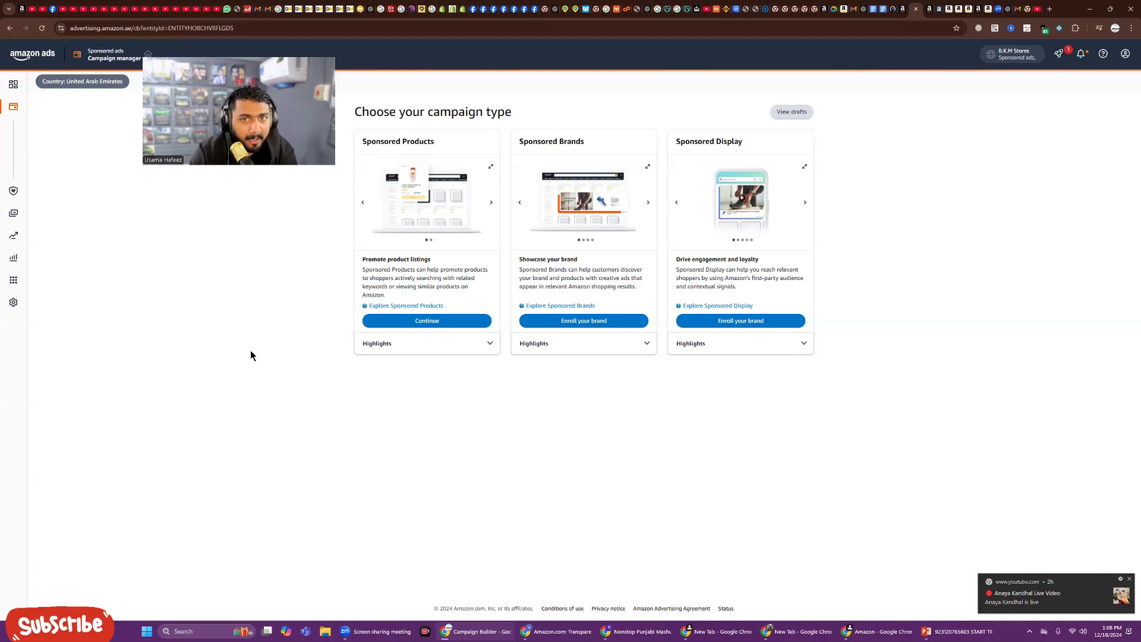
# Step: Switch to the Amazon store tab and search for "PET FOOD"
pyautogui.click(960, 9)
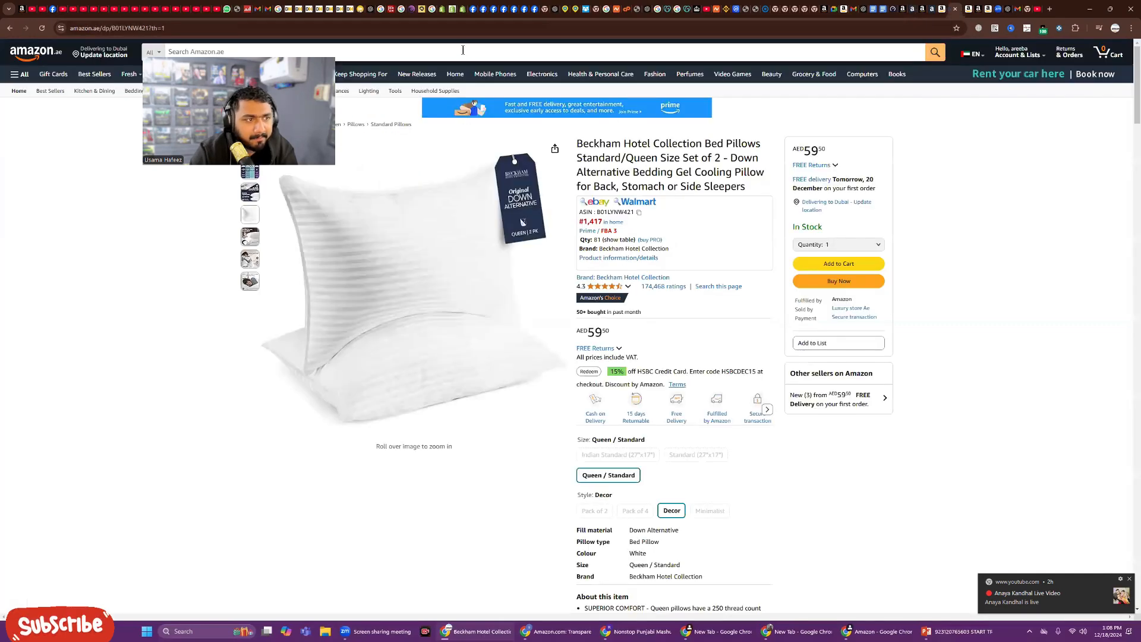
pyautogui.click(431, 57)
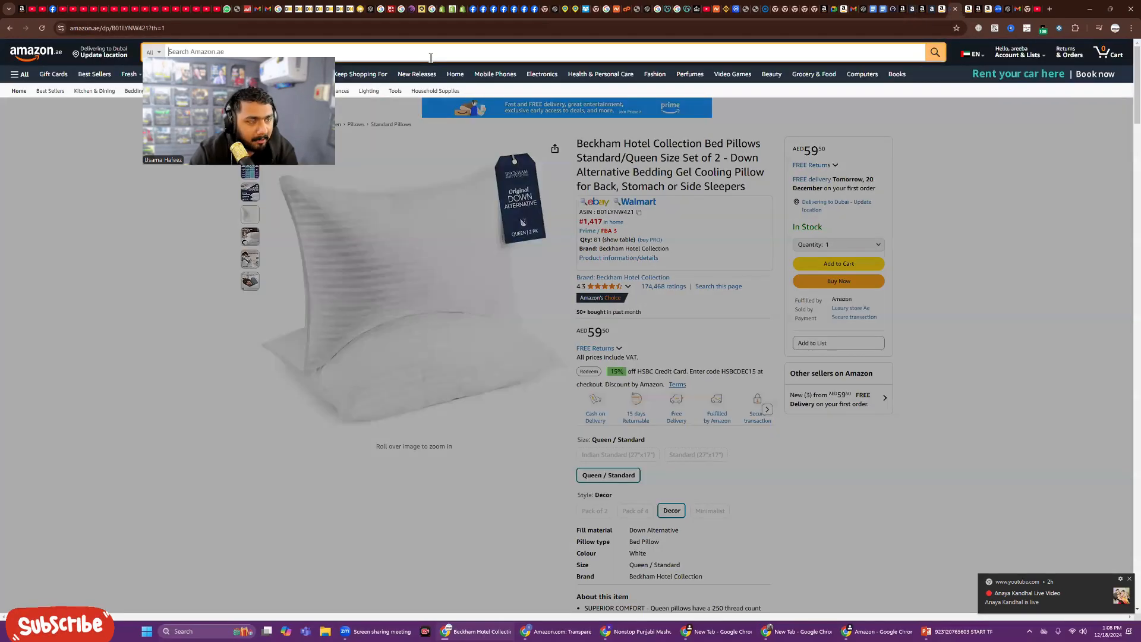
pyautogui.write('PET FOOD')
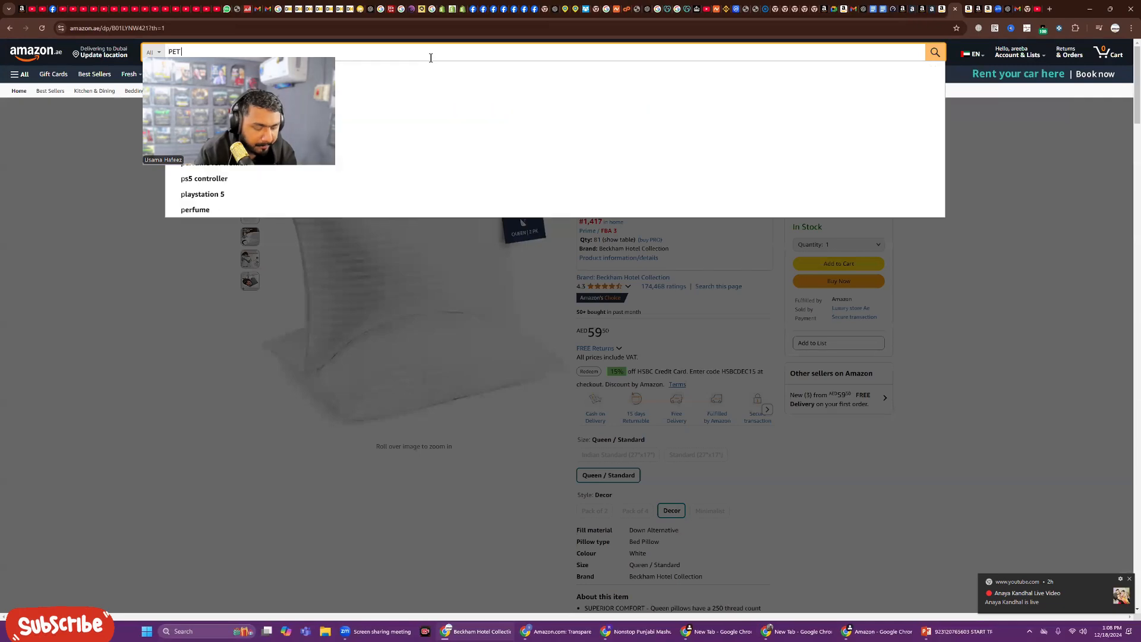
pyautogui.press('Return')
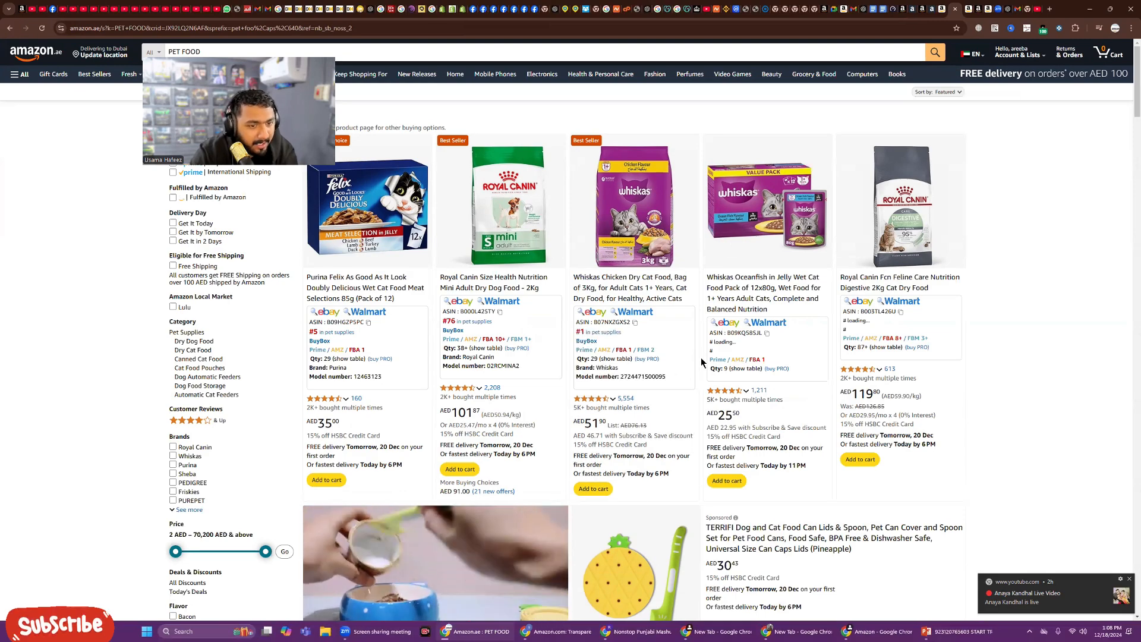
# Step: Browse the pet food search results
pyautogui.scroll(-1, 701, 358)
pyautogui.scroll(-2, 701, 362)
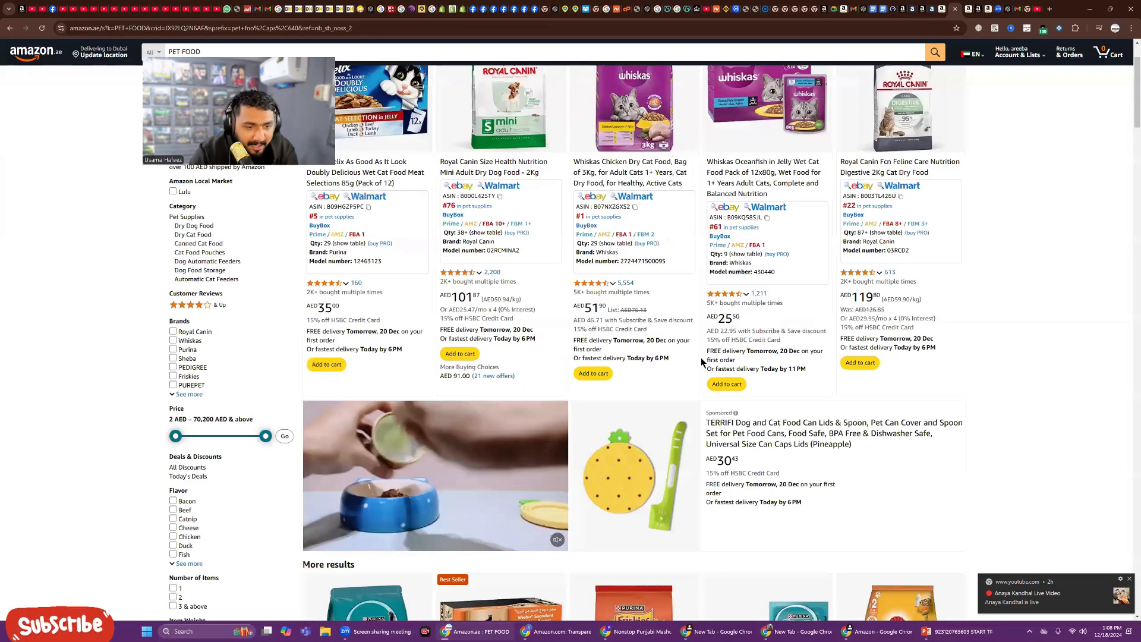
pyautogui.scroll(-6, 701, 358)
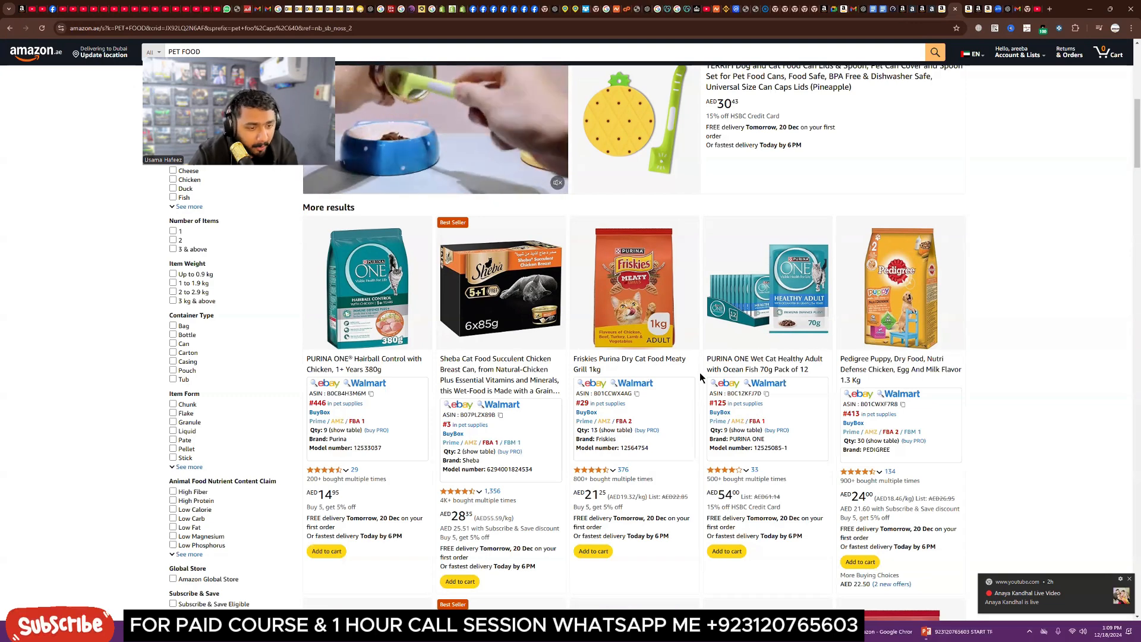
# Step: Return to the campaign builder and choose the Sponsored Products campaign type
pyautogui.click(914, 10)
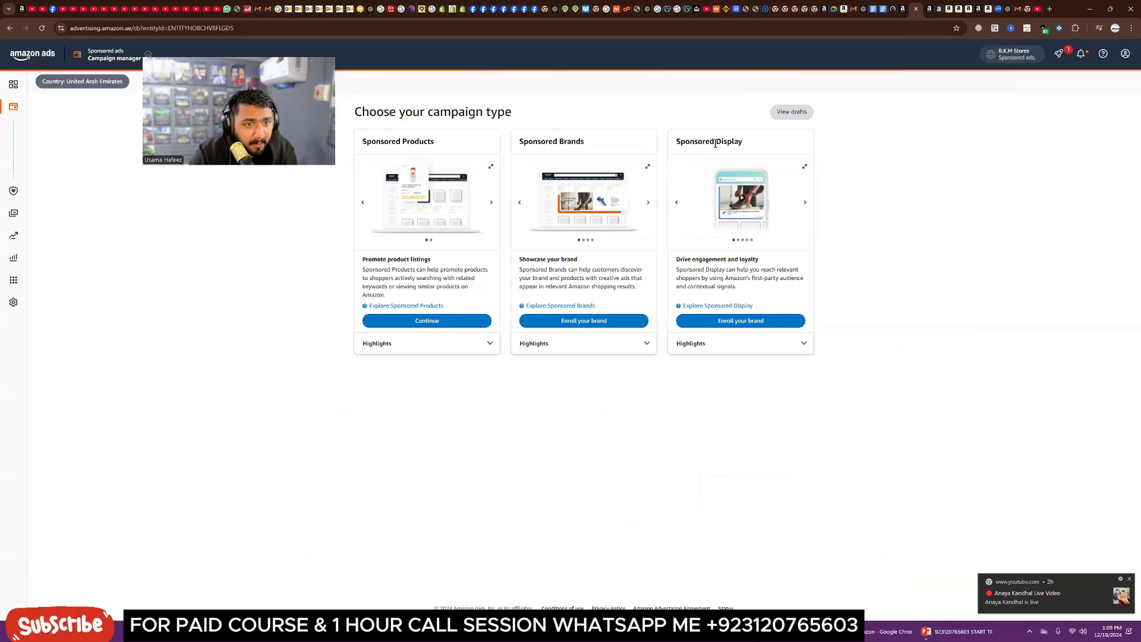
pyautogui.click(440, 322)
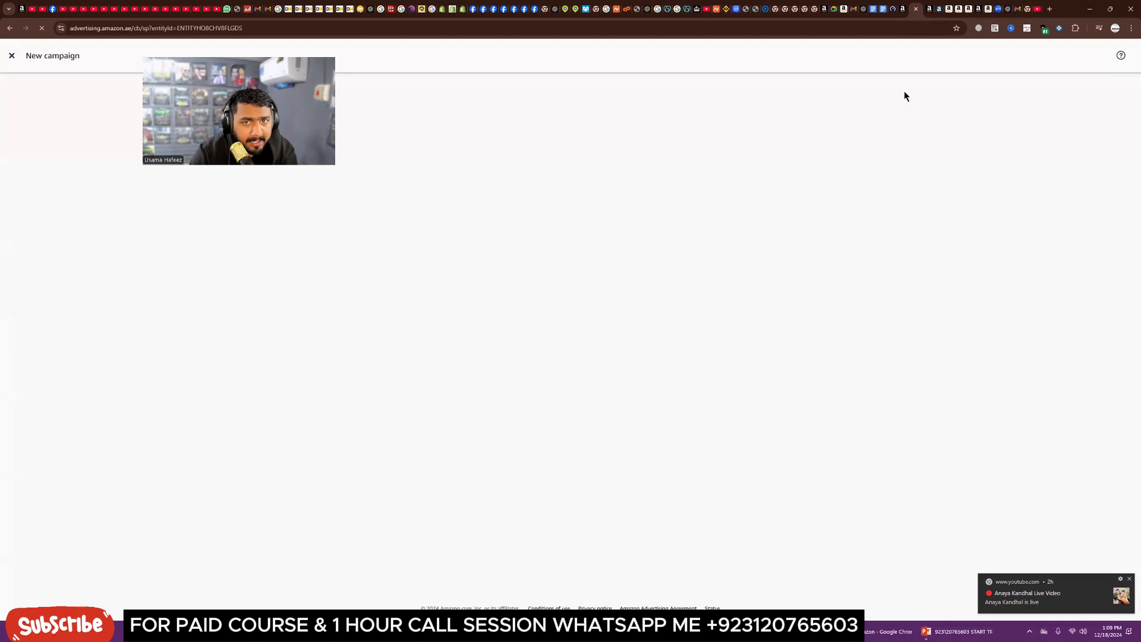
# Step: In the Amazon store tab, set the delivery location to Abu Dhabi
pyautogui.click(961, 9)
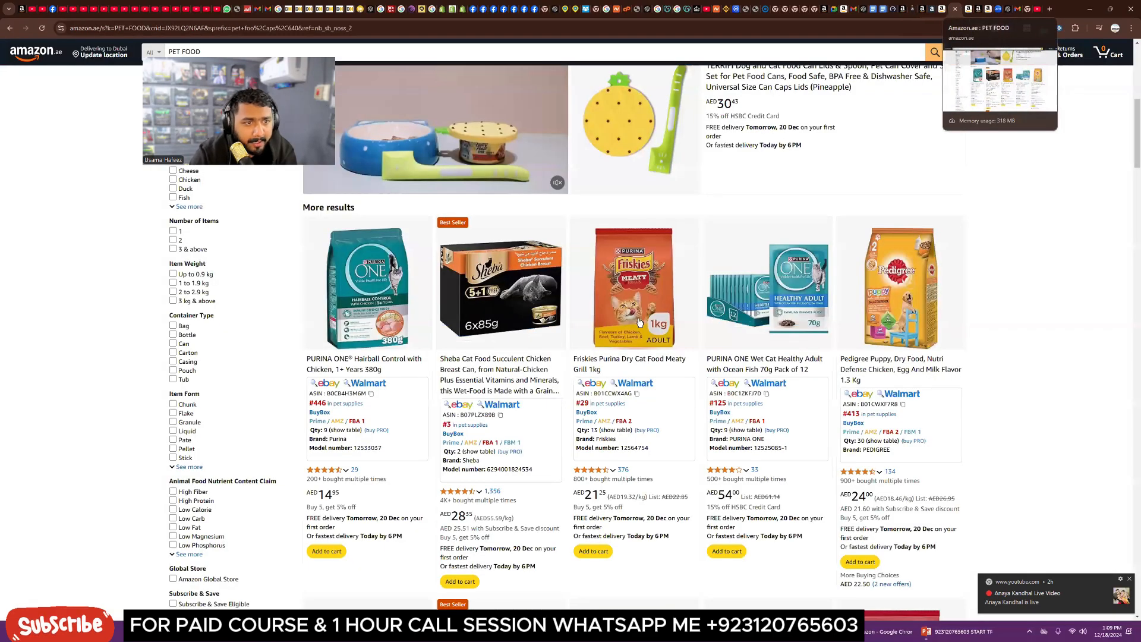
pyautogui.scroll(6, 639, 322)
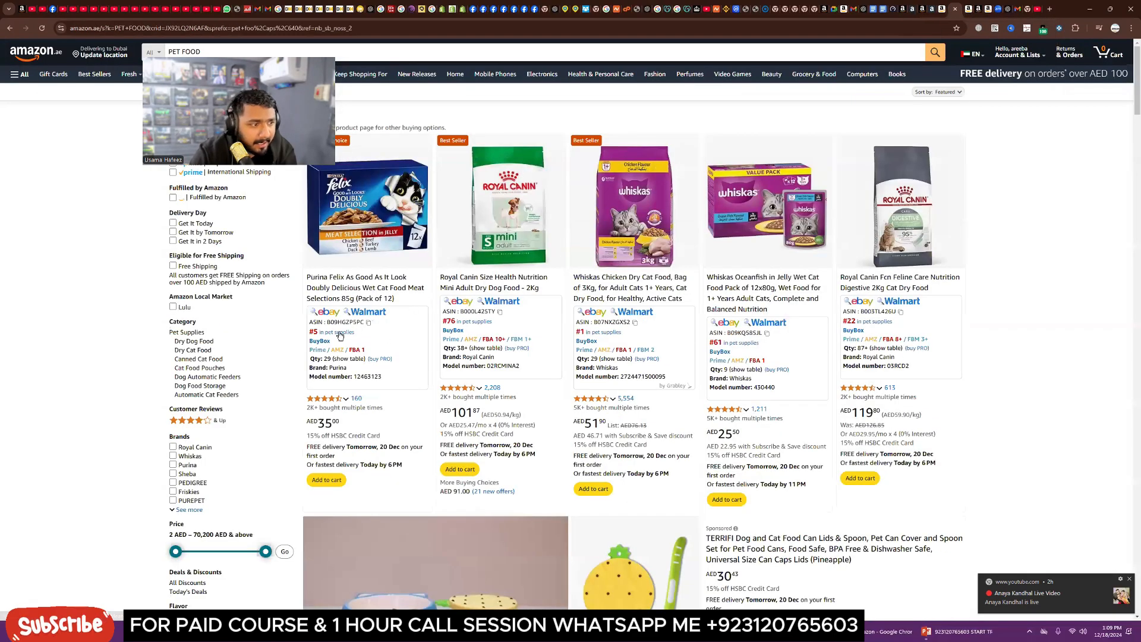
pyautogui.scroll(-3, 358, 450)
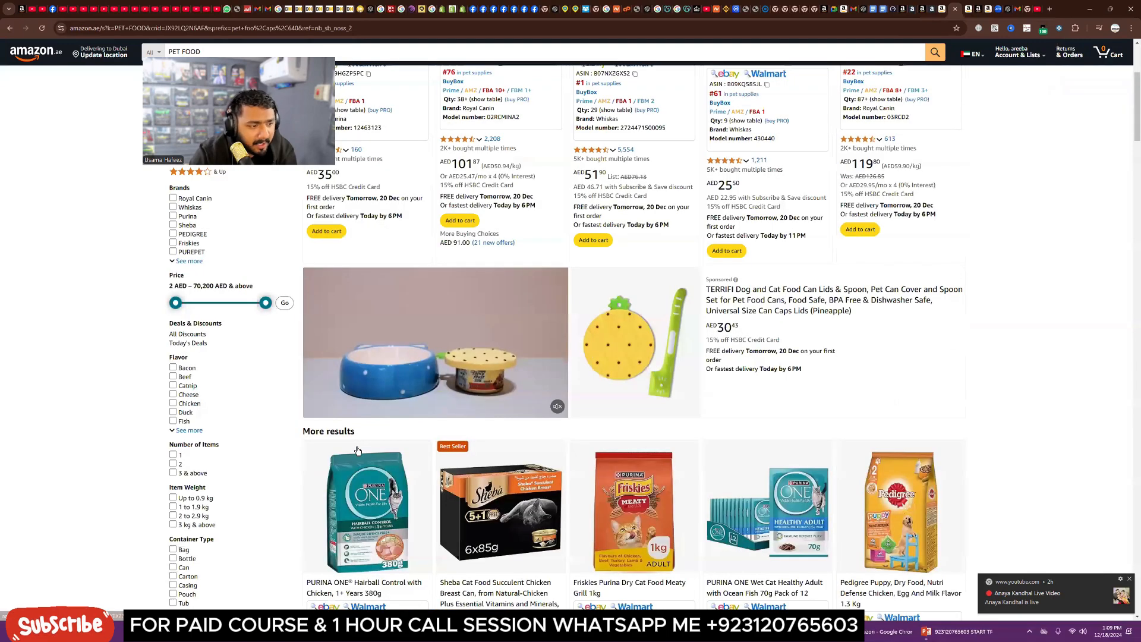
pyautogui.scroll(-3, 355, 475)
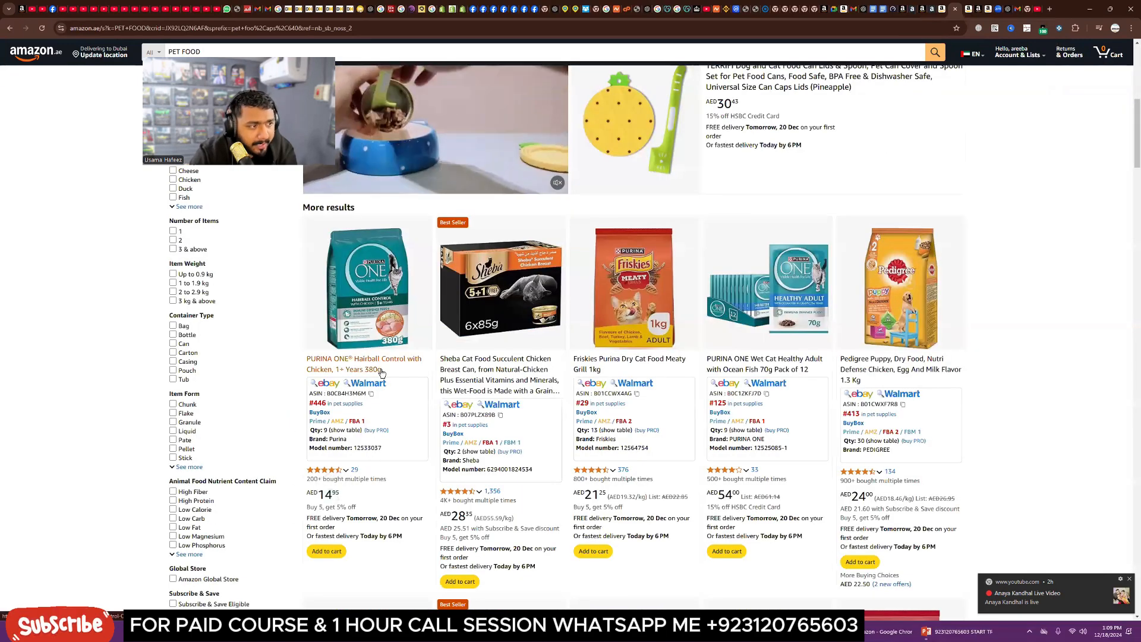
pyautogui.scroll(1, 381, 372)
pyautogui.click(100, 55)
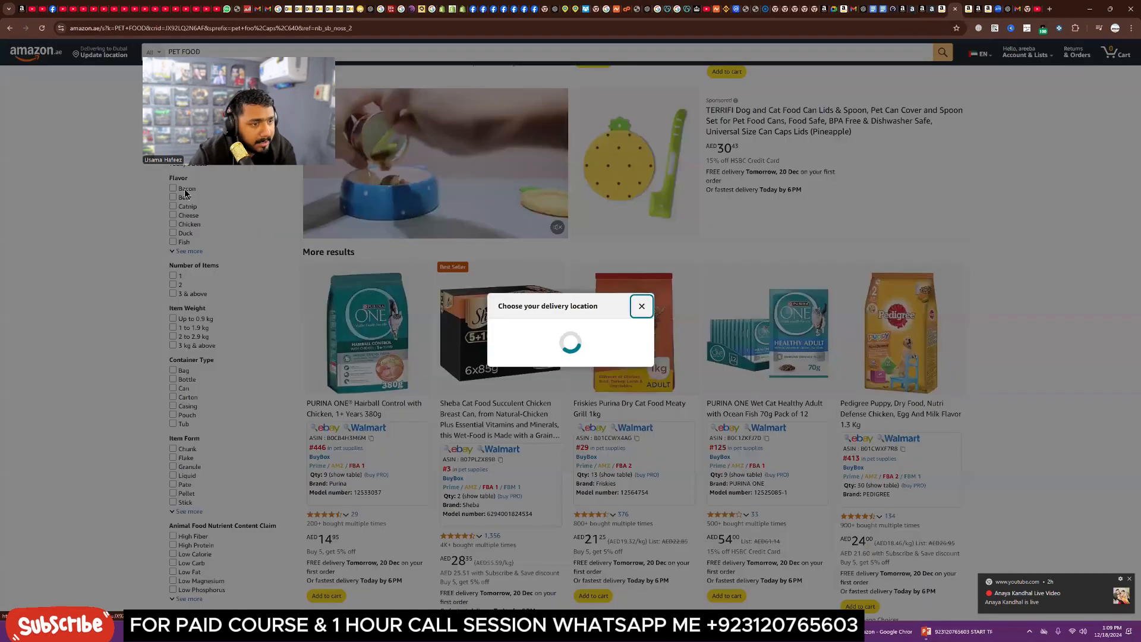
pyautogui.click(524, 371)
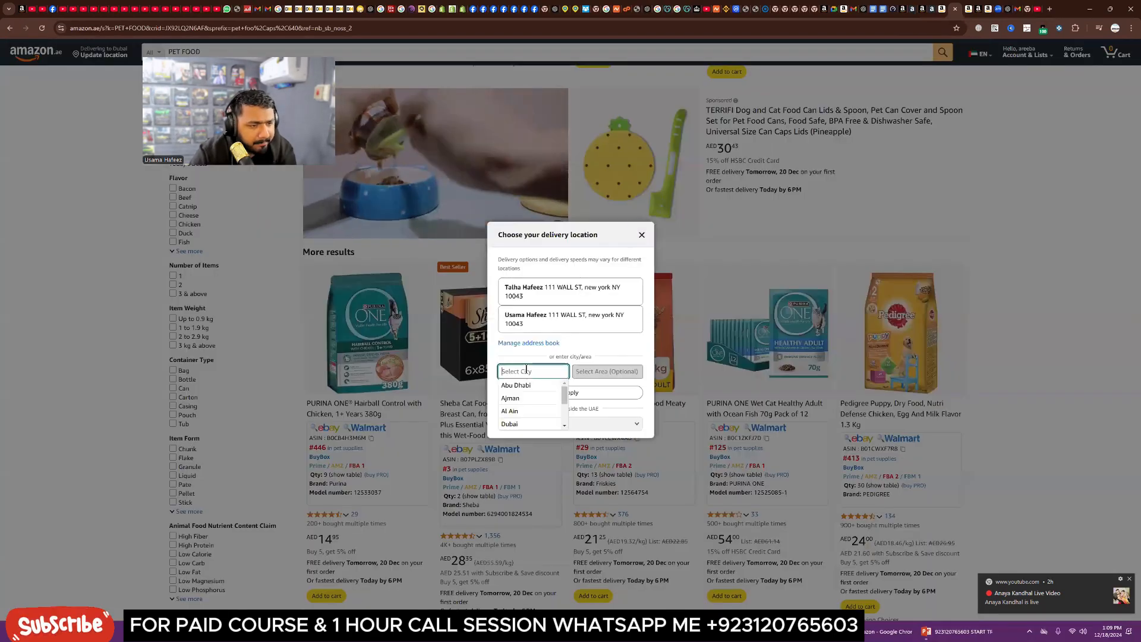
pyautogui.click(524, 389)
pyautogui.click(566, 394)
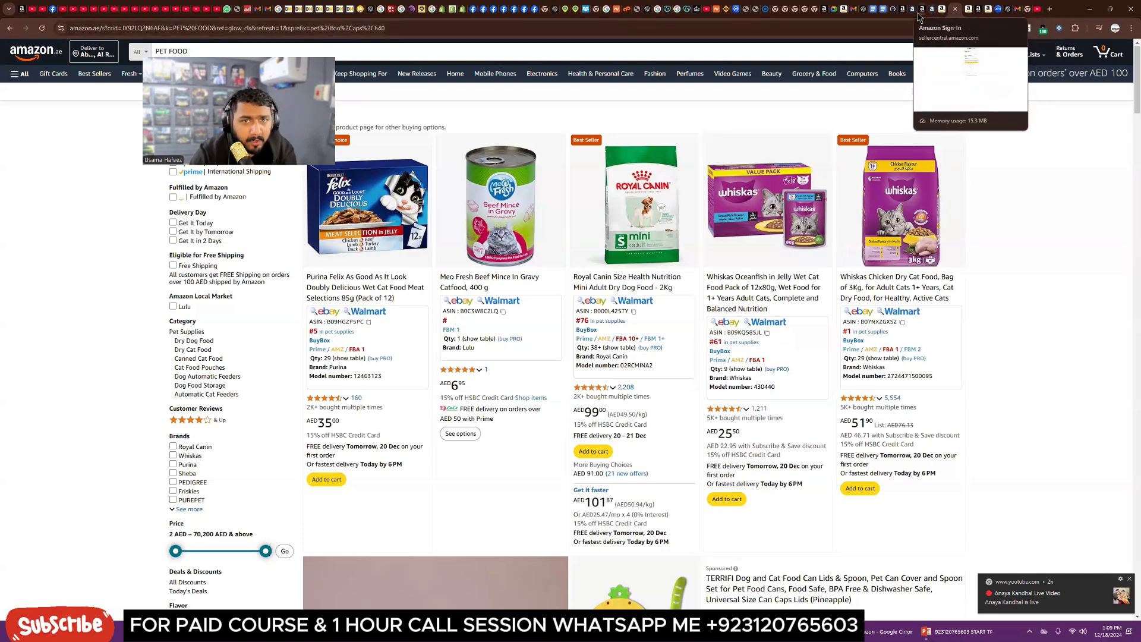
# Step: Browse the pet food search results for the new location
pyautogui.scroll(-2, 504, 406)
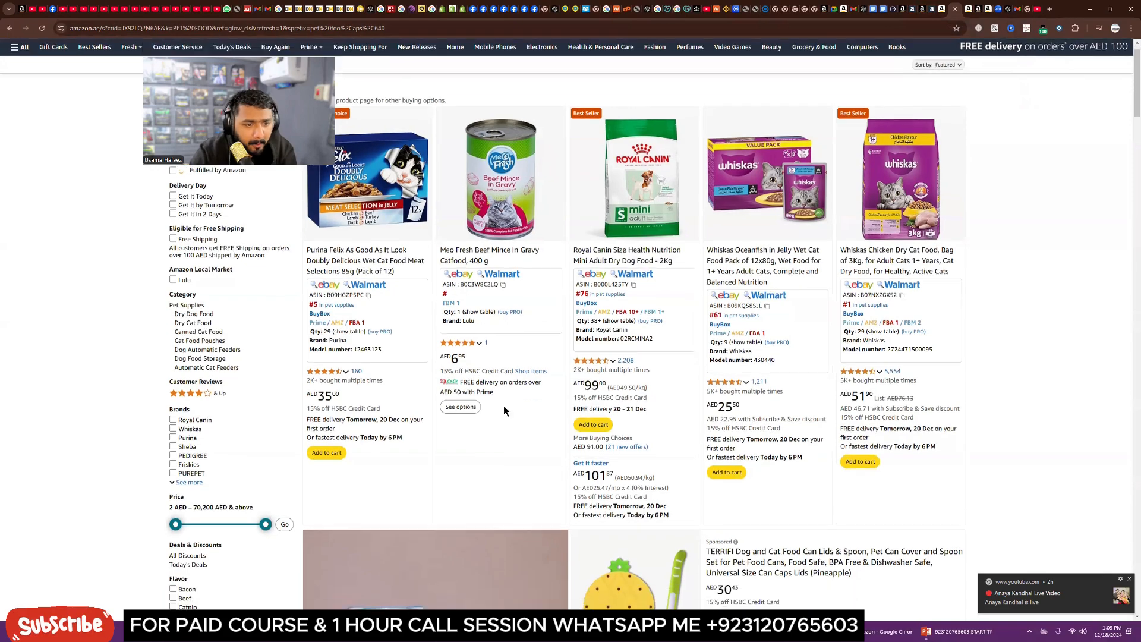
pyautogui.scroll(-4, 434, 405)
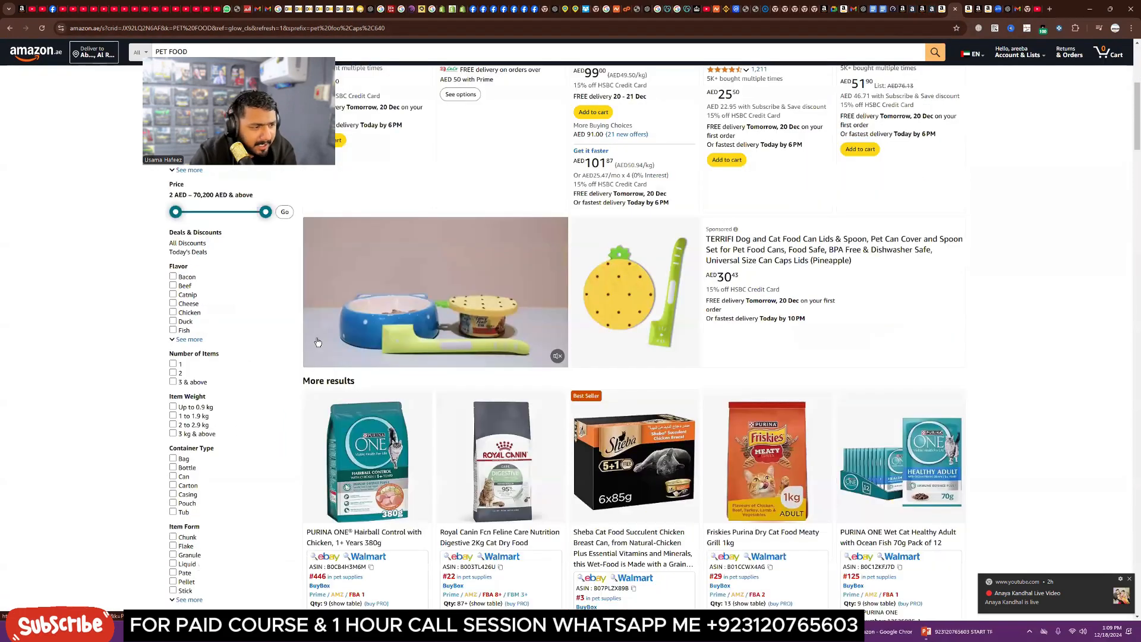
pyautogui.scroll(-4, 303, 332)
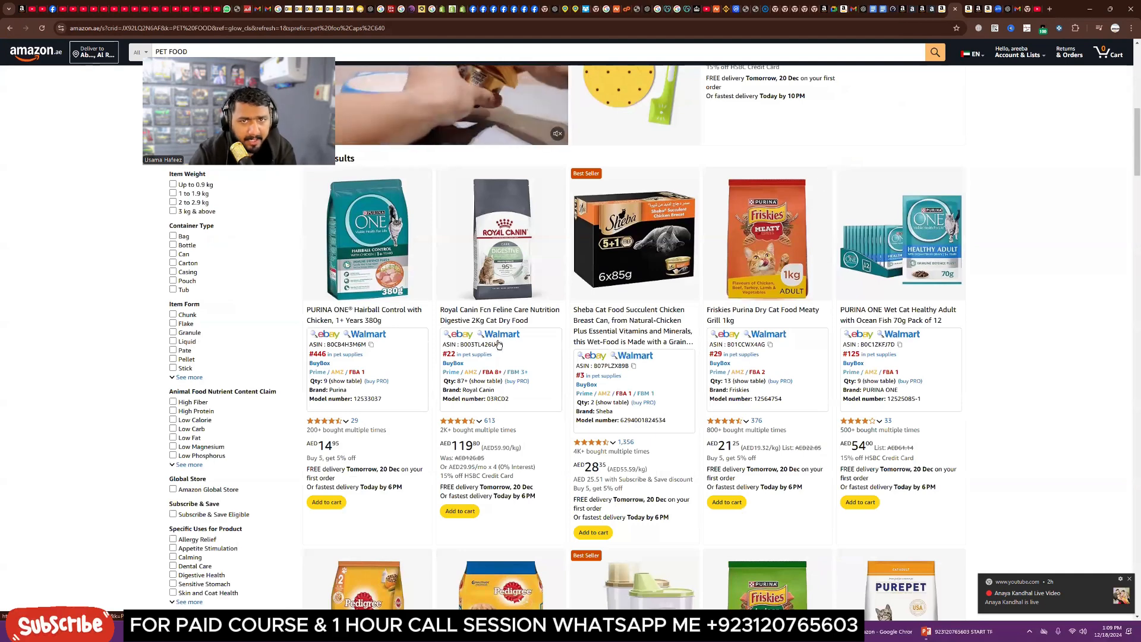
pyautogui.scroll(4, 886, 88)
# Step: Back in the campaign builder, rename the ad group to "PILLOWS AUTO"
pyautogui.click(919, 9)
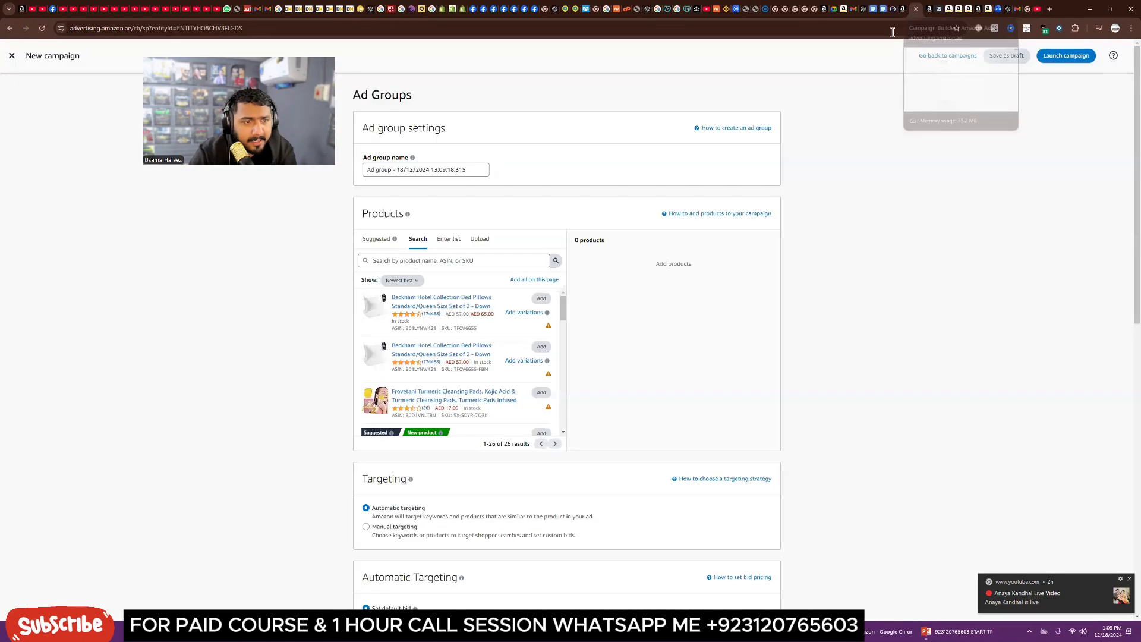
pyautogui.tripleClick(407, 172)
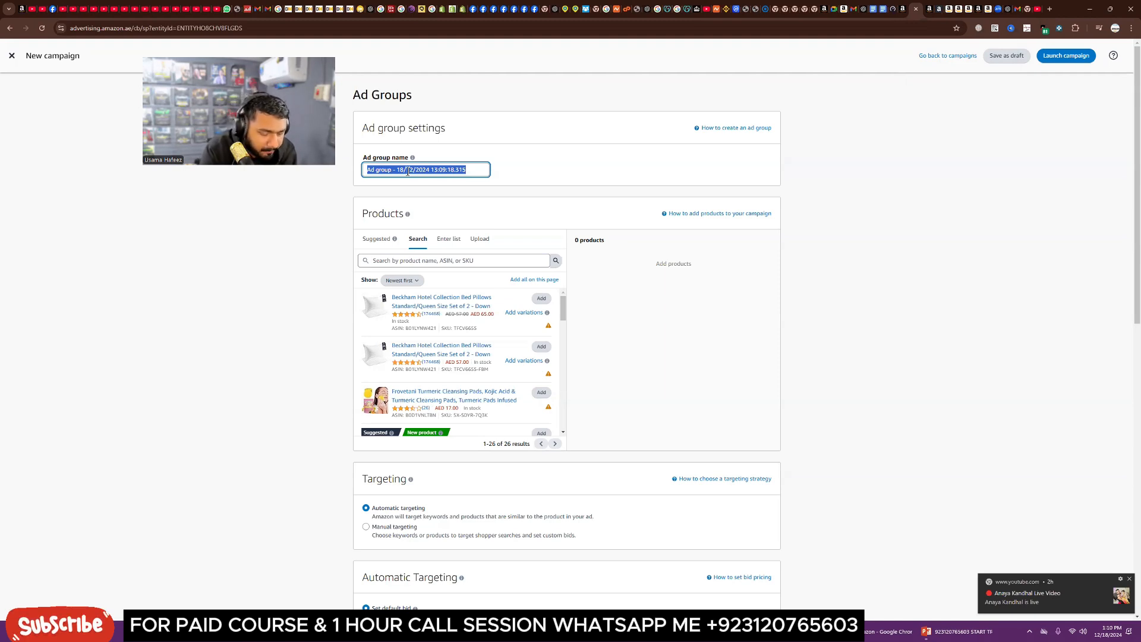
pyautogui.write('PILLOWS A')
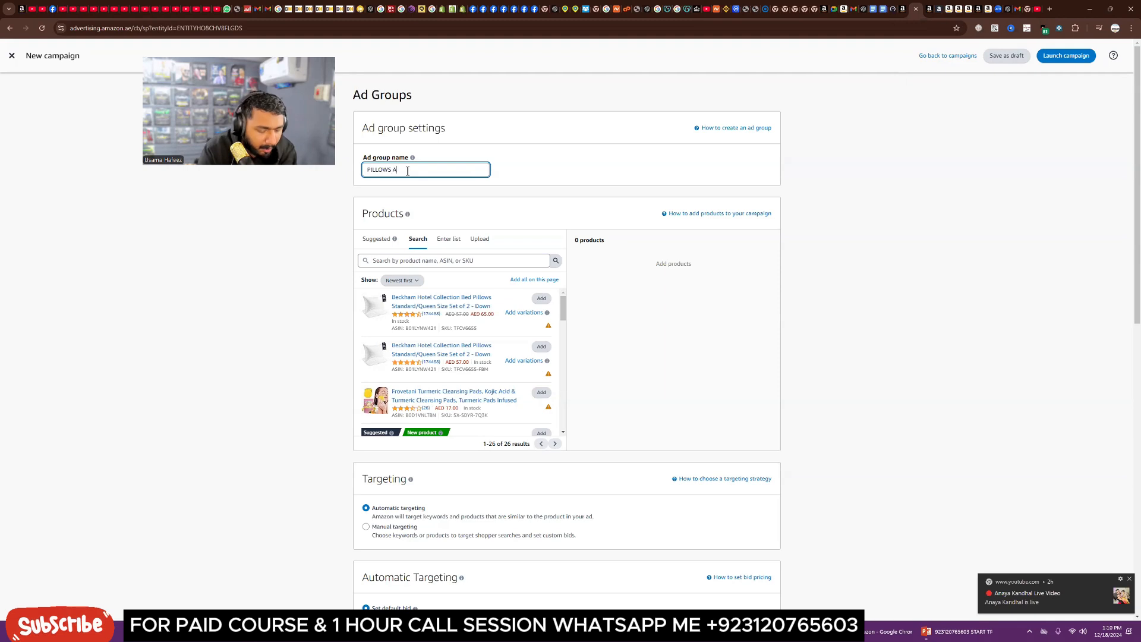
pyautogui.write('UTO')
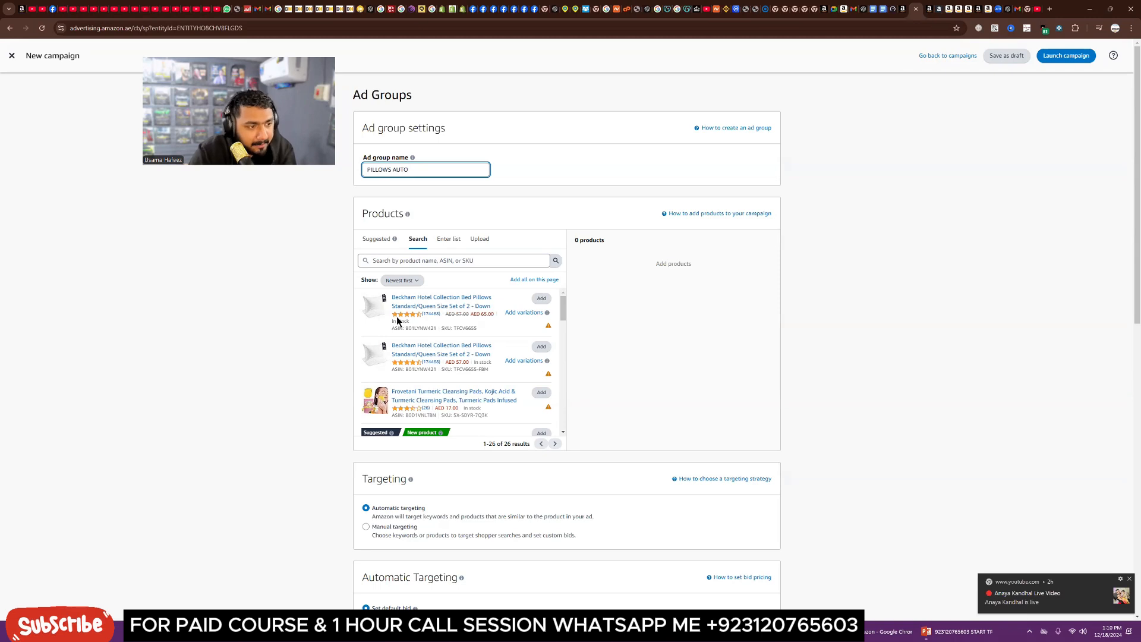
# Step: Add the first Beckham Hotel Collection Bed Pillows product to the ad group
pyautogui.click(532, 297)
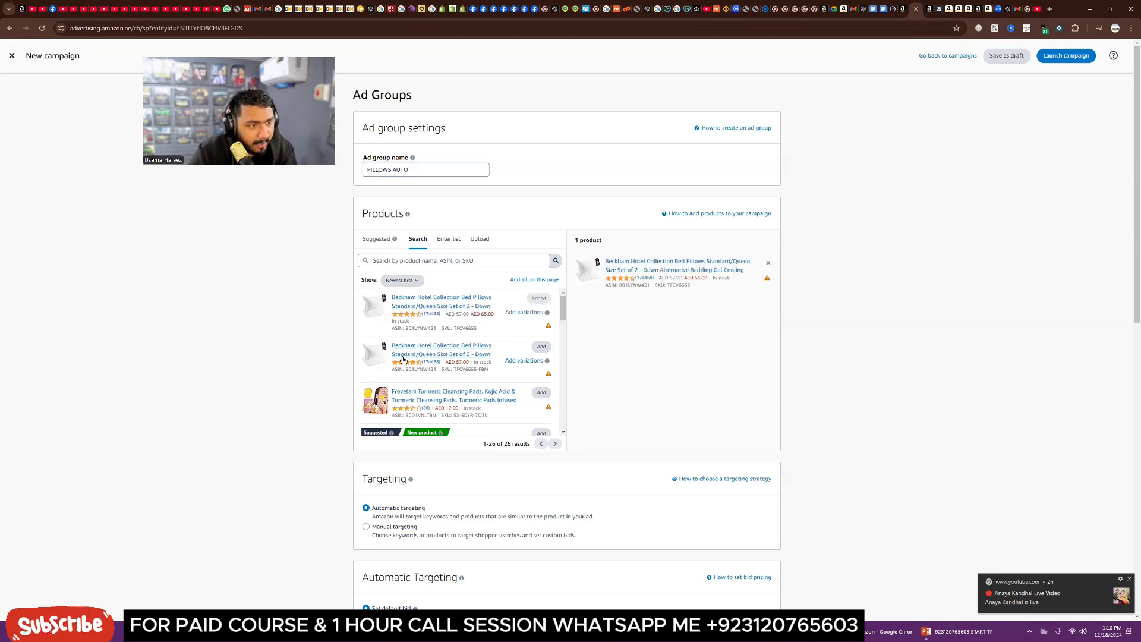
pyautogui.moveTo(547, 311)
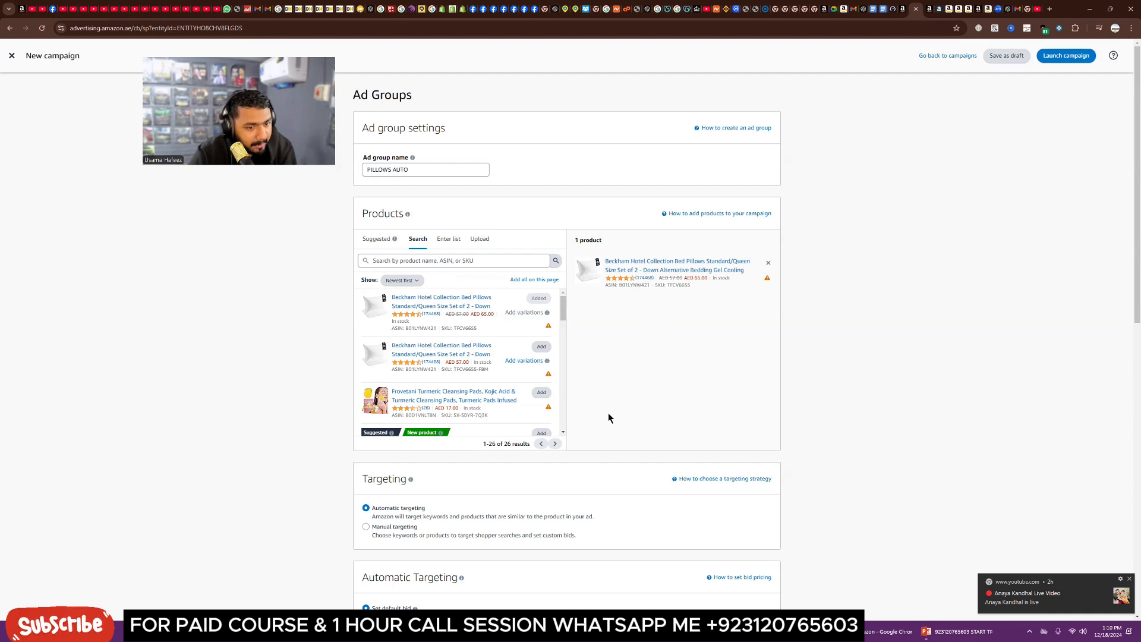
# Step: Review the targeting and automatic targeting default bid sections
pyautogui.scroll(-2, 609, 418)
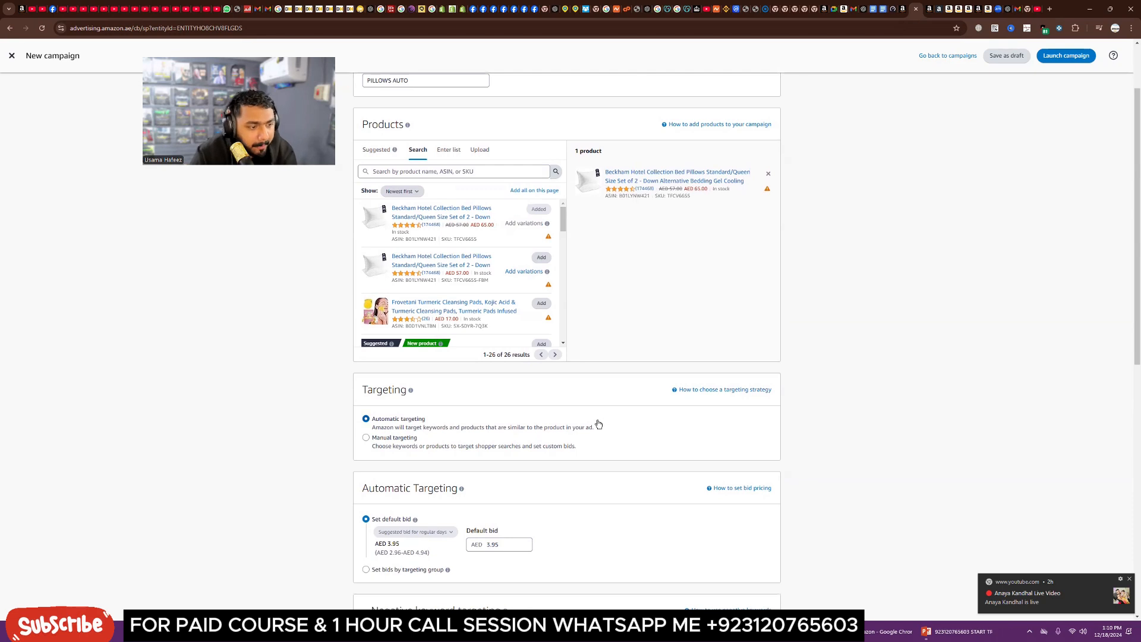
pyautogui.scroll(-1, 607, 426)
pyautogui.scroll(-2, 607, 426)
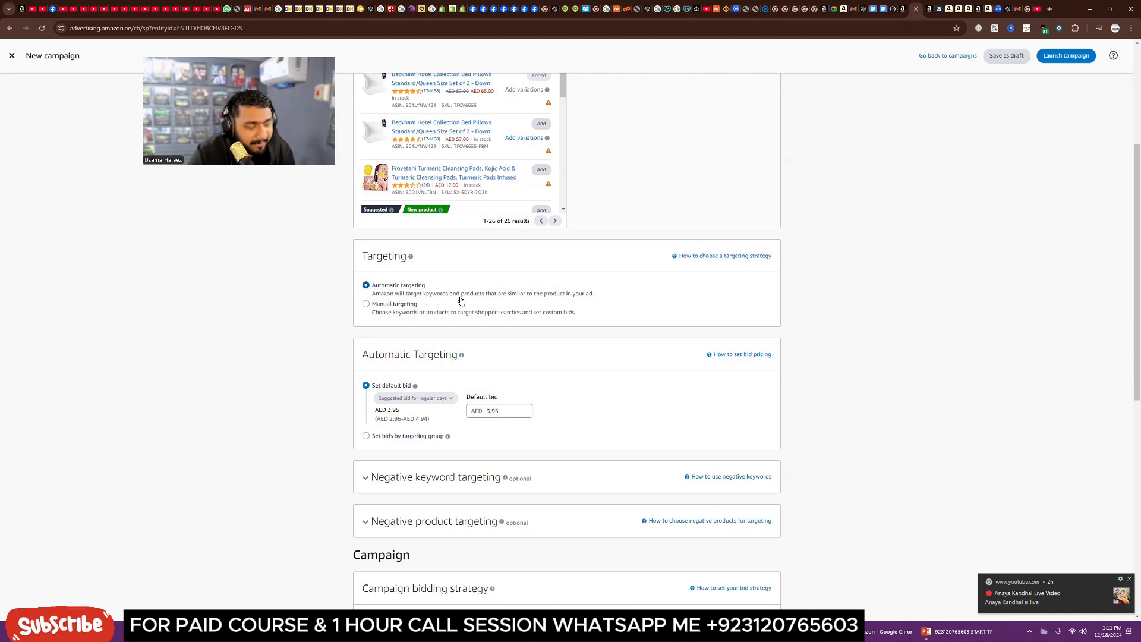
pyautogui.scroll(2, 465, 320)
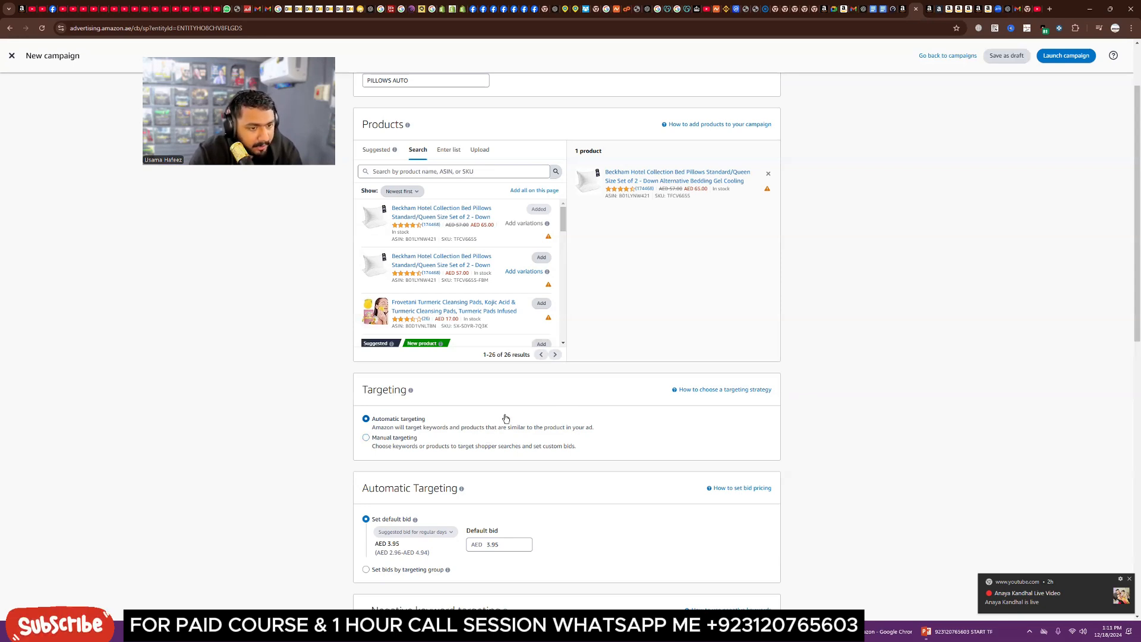
# Step: Open the Royal Canin Size Health Nutrition Mini Adult Dry Dog Food listing in the store and examine its title
pyautogui.click(950, 9)
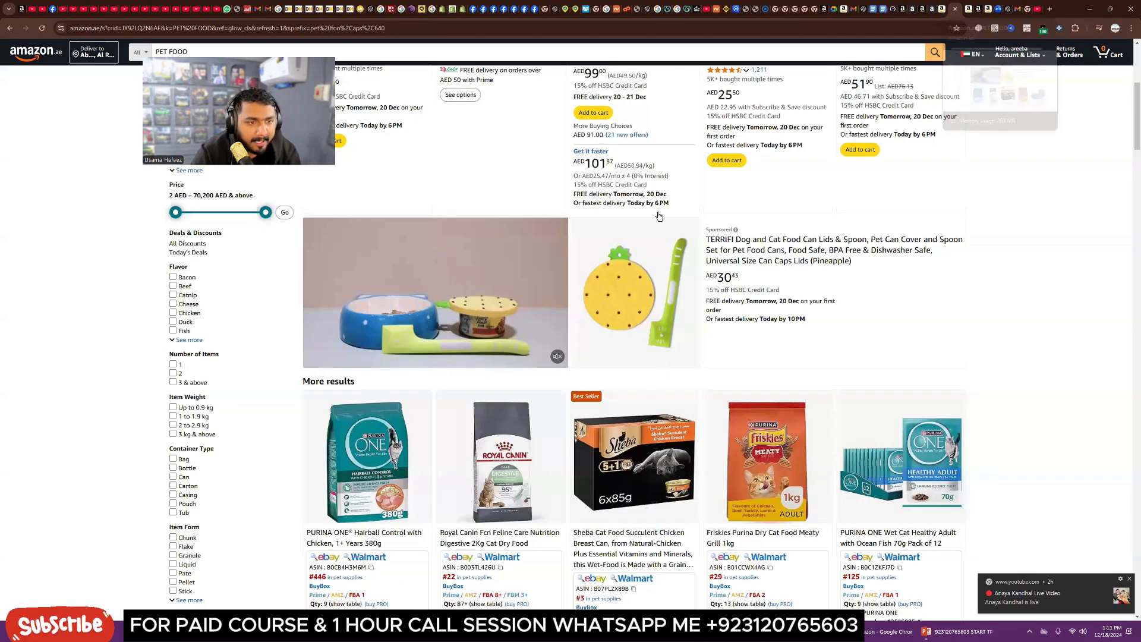
pyautogui.scroll(5, 654, 216)
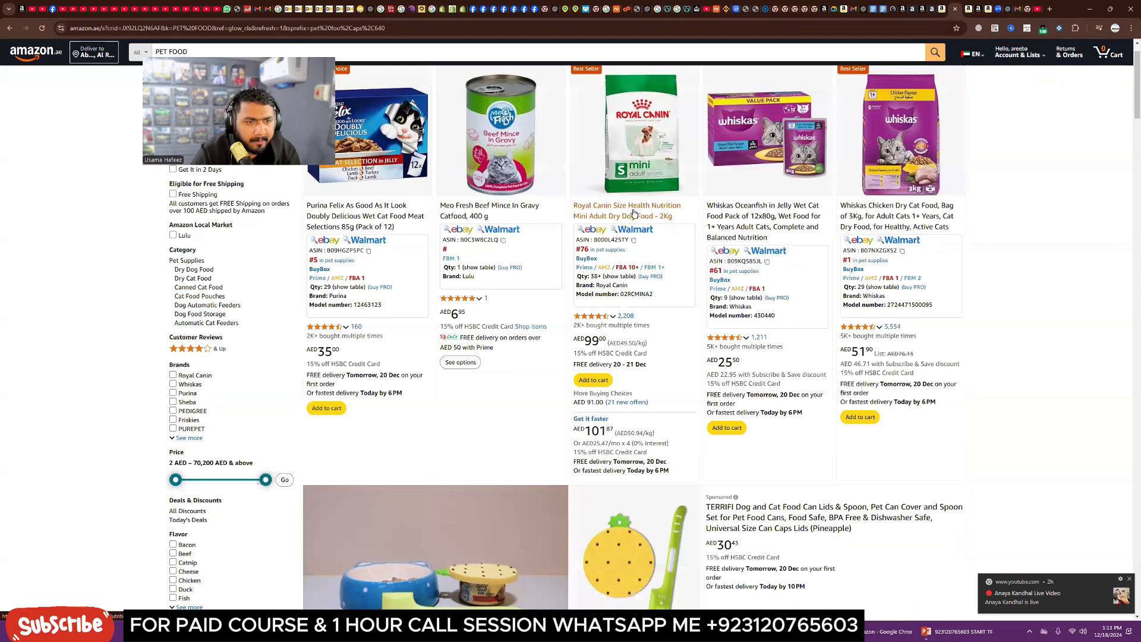
pyautogui.click(654, 217)
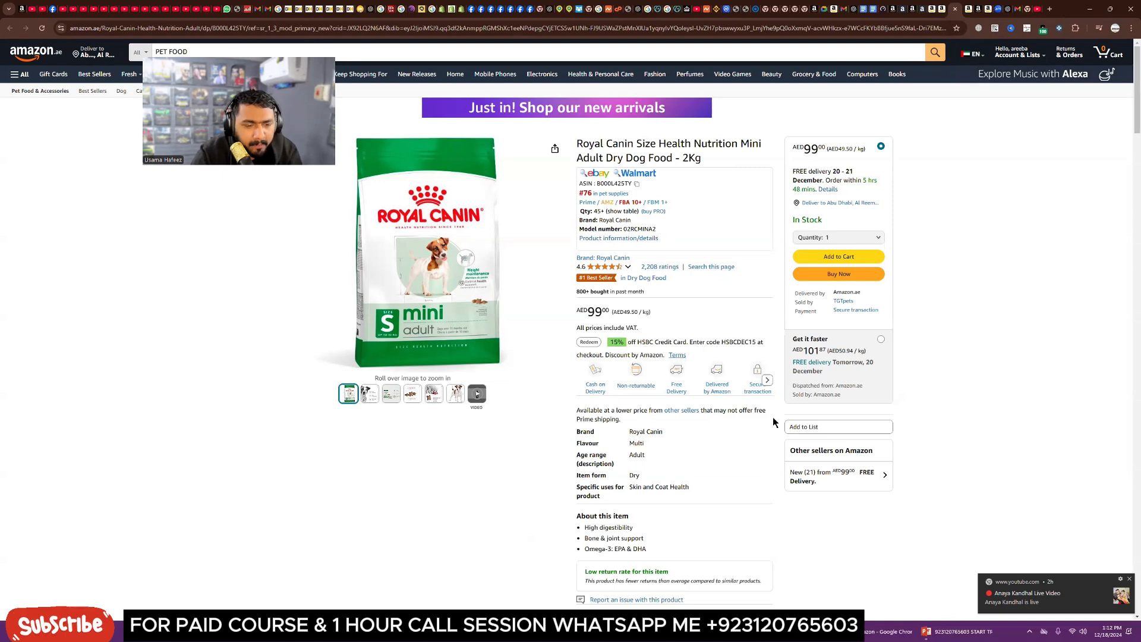
pyautogui.scroll(-2, 774, 422)
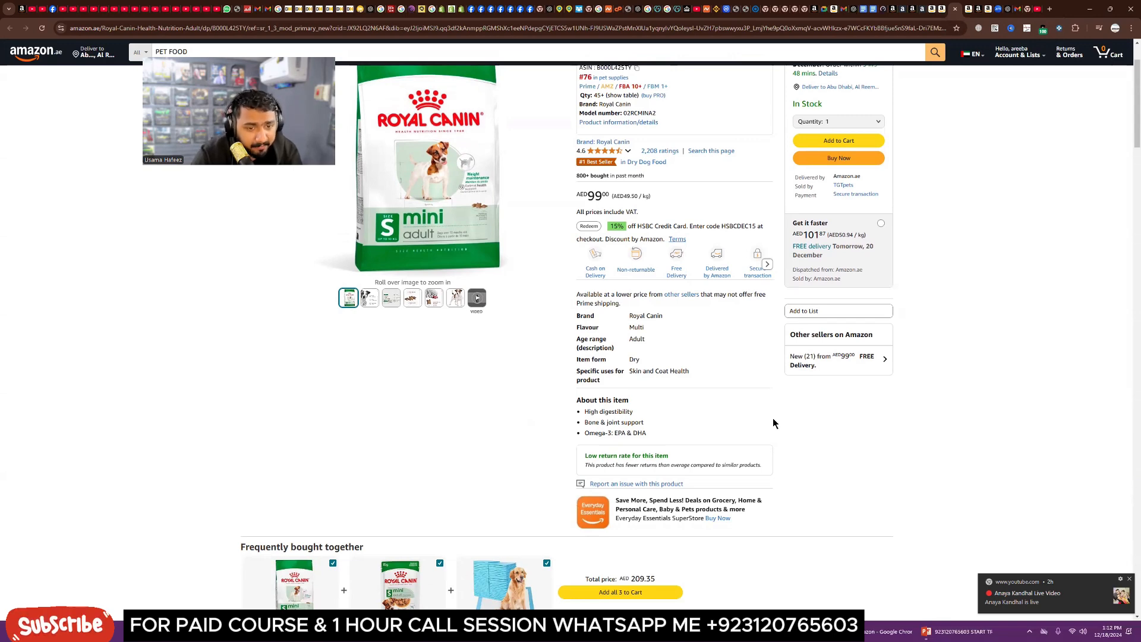
pyautogui.scroll(2, 773, 422)
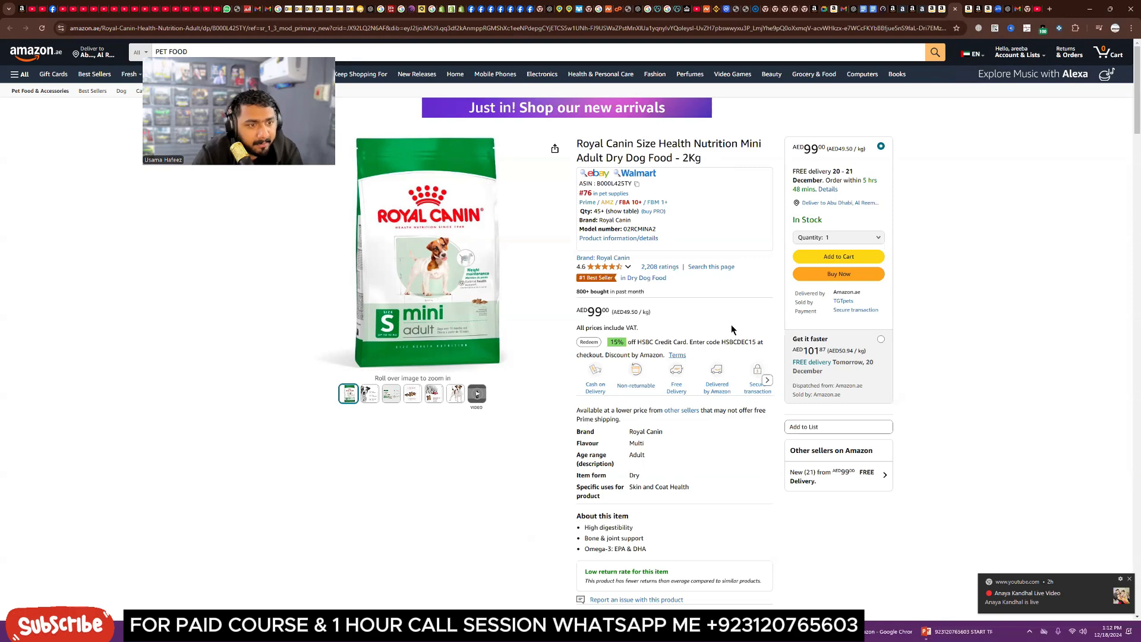
pyautogui.moveTo(705, 159); pyautogui.dragTo(576, 144)
pyautogui.click(710, 158)
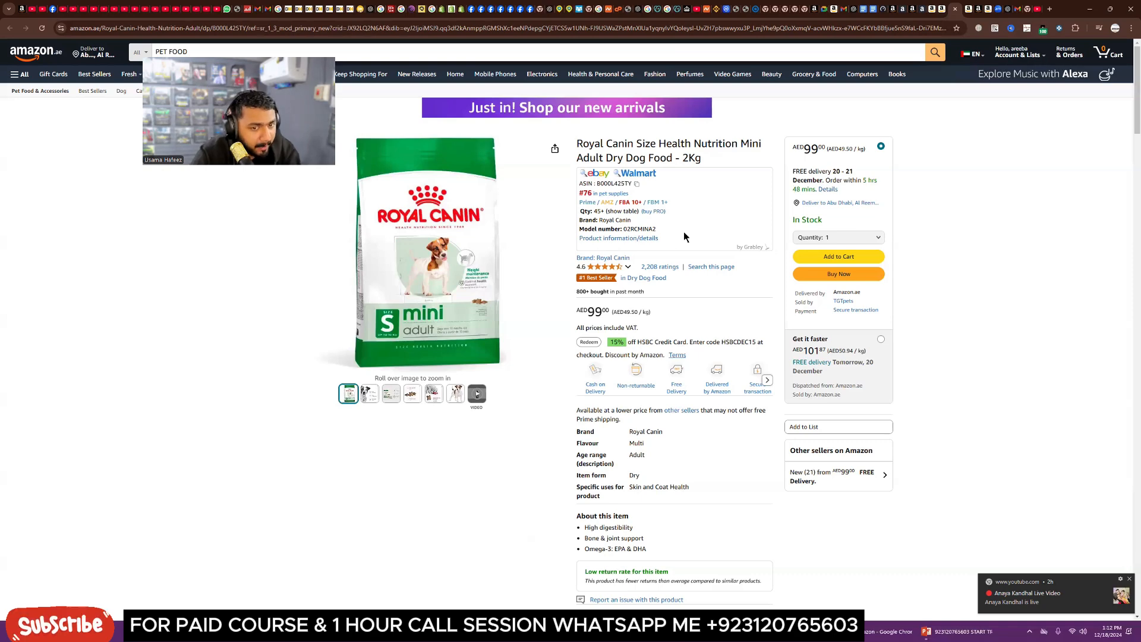
# Step: Scroll through the Royal Canin listing to review its technical details, important information and related product sections
pyautogui.moveTo(705, 158); pyautogui.dragTo(580, 144)
pyautogui.click(716, 158)
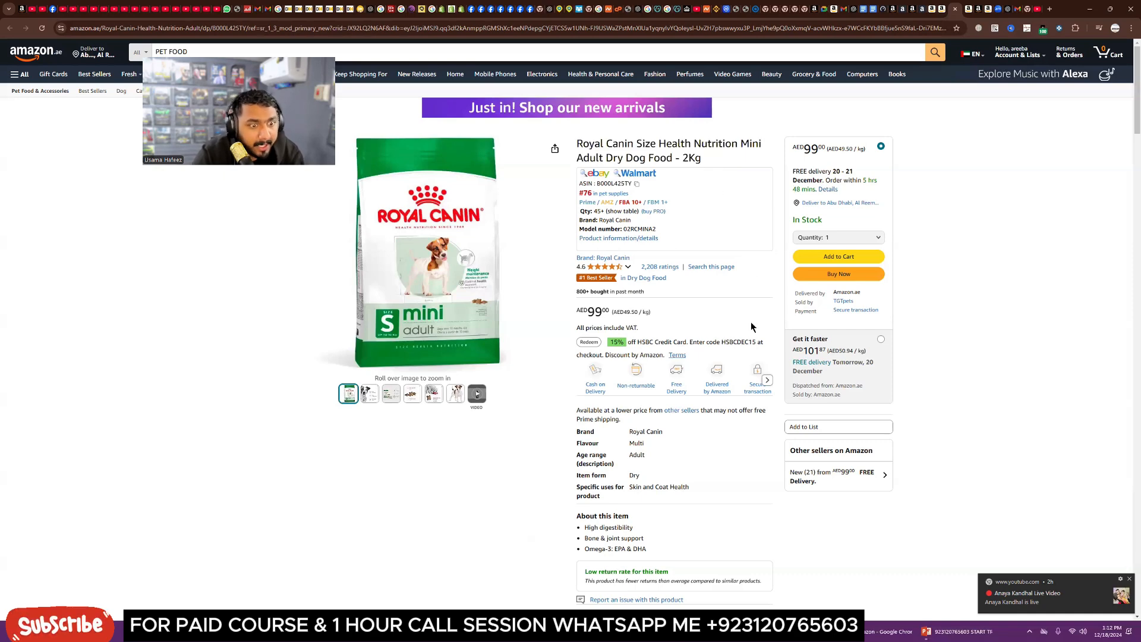
pyautogui.scroll(-10, 744, 450)
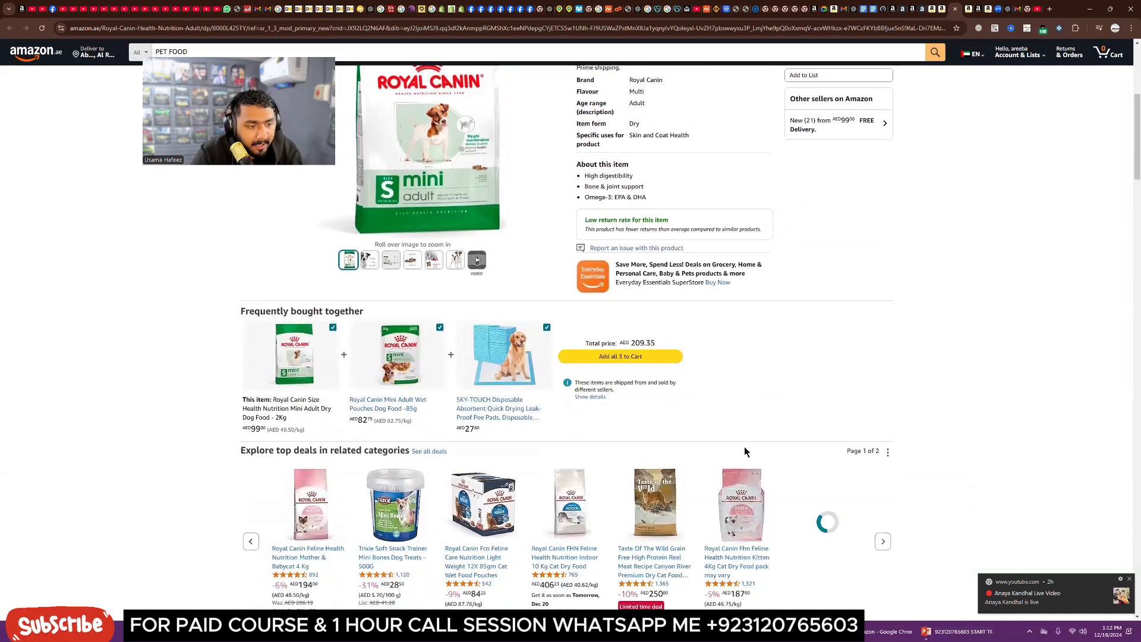
pyautogui.scroll(-5, 744, 447)
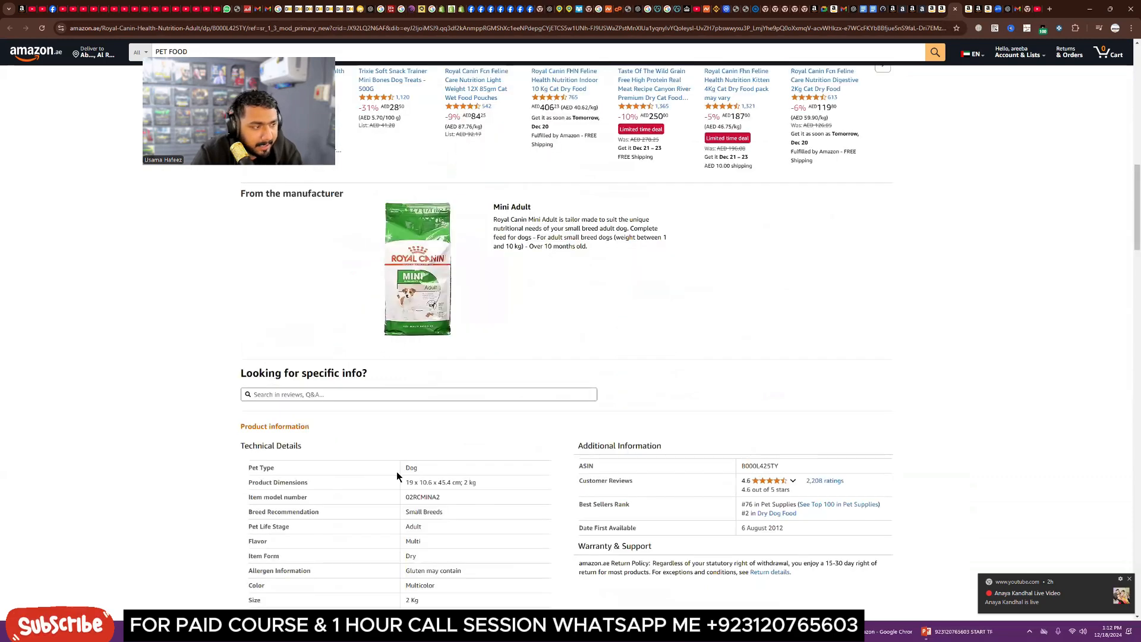
pyautogui.scroll(-7, 368, 480)
pyautogui.scroll(-5, 369, 480)
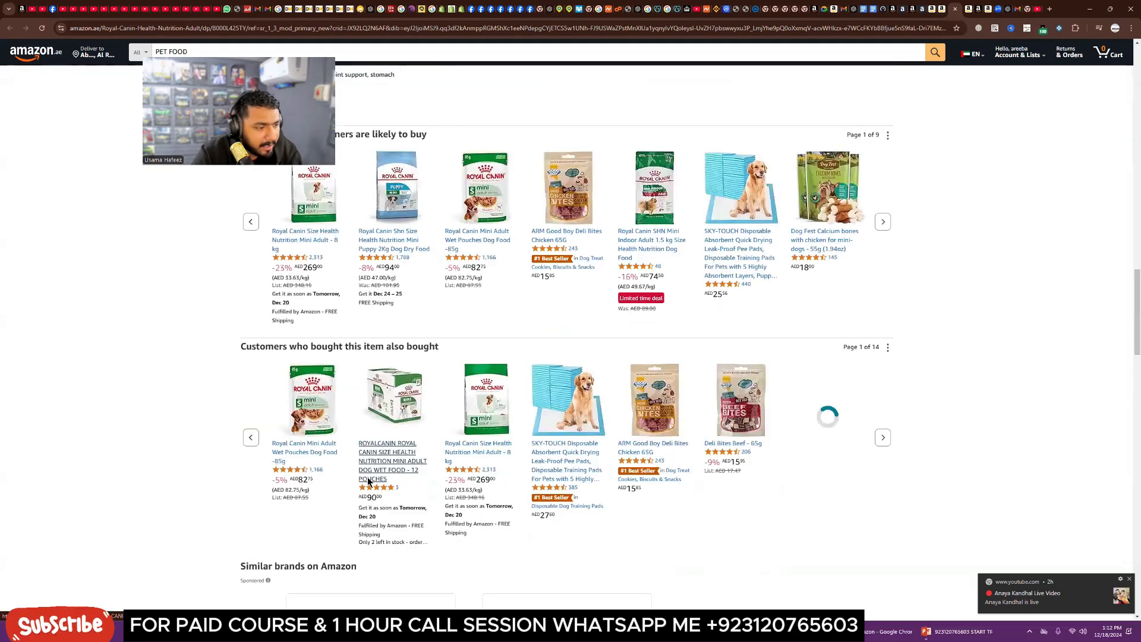
pyautogui.scroll(-9, 367, 480)
pyautogui.scroll(4, 367, 479)
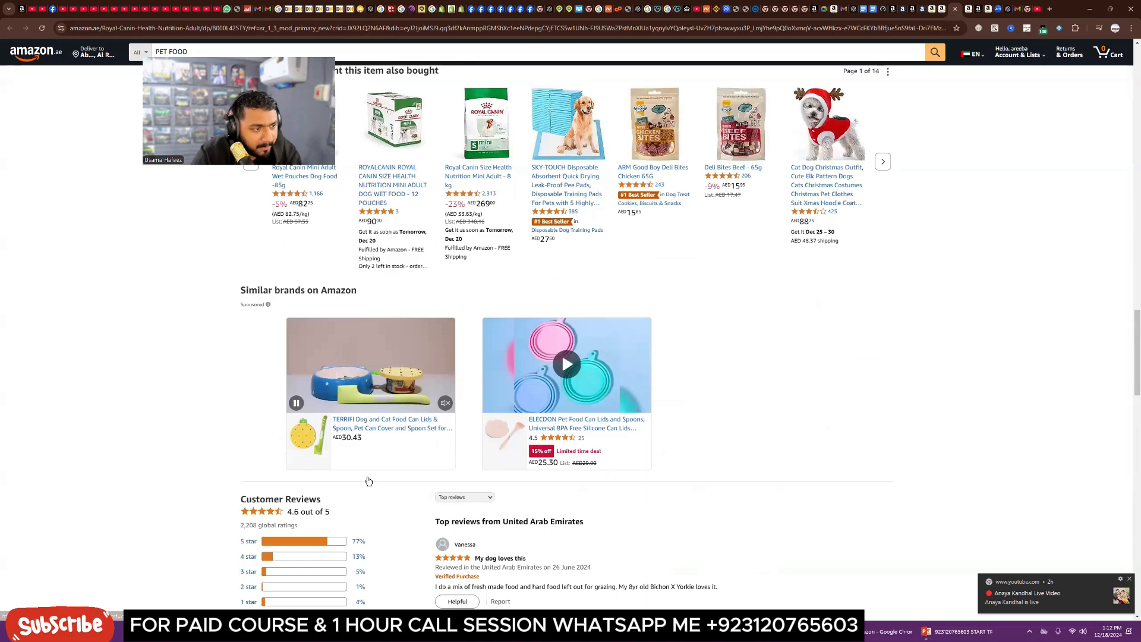
pyautogui.scroll(6, 368, 481)
pyautogui.scroll(-15, 368, 481)
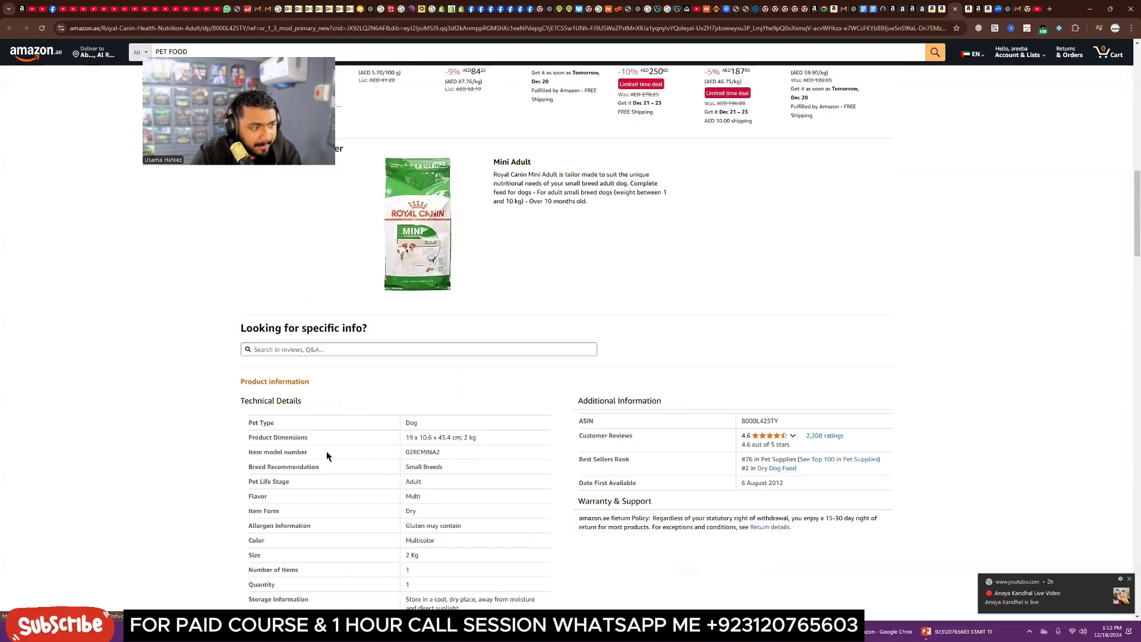
pyautogui.scroll(3, 327, 451)
pyautogui.scroll(-9, 295, 472)
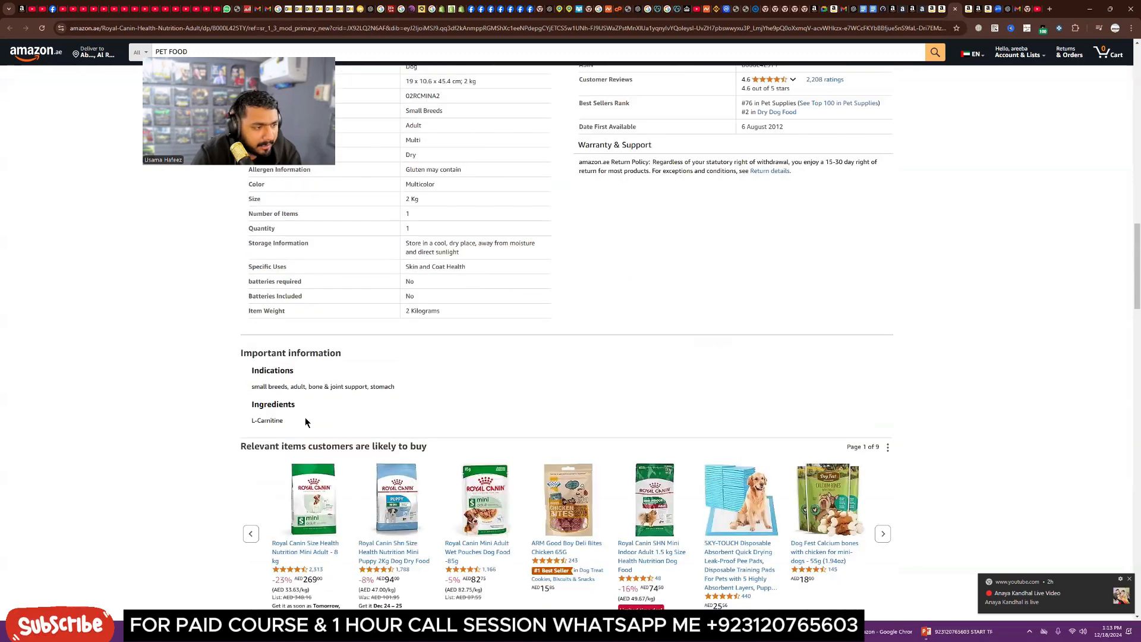
pyautogui.scroll(2, 416, 412)
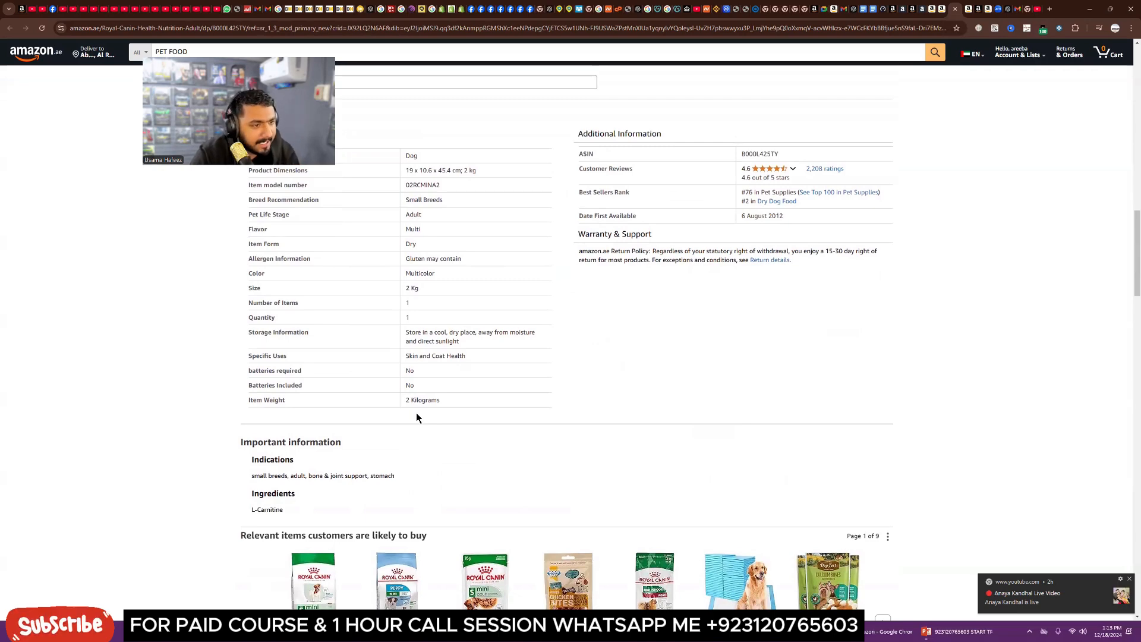
pyautogui.scroll(3, 416, 418)
pyautogui.scroll(6, 513, 382)
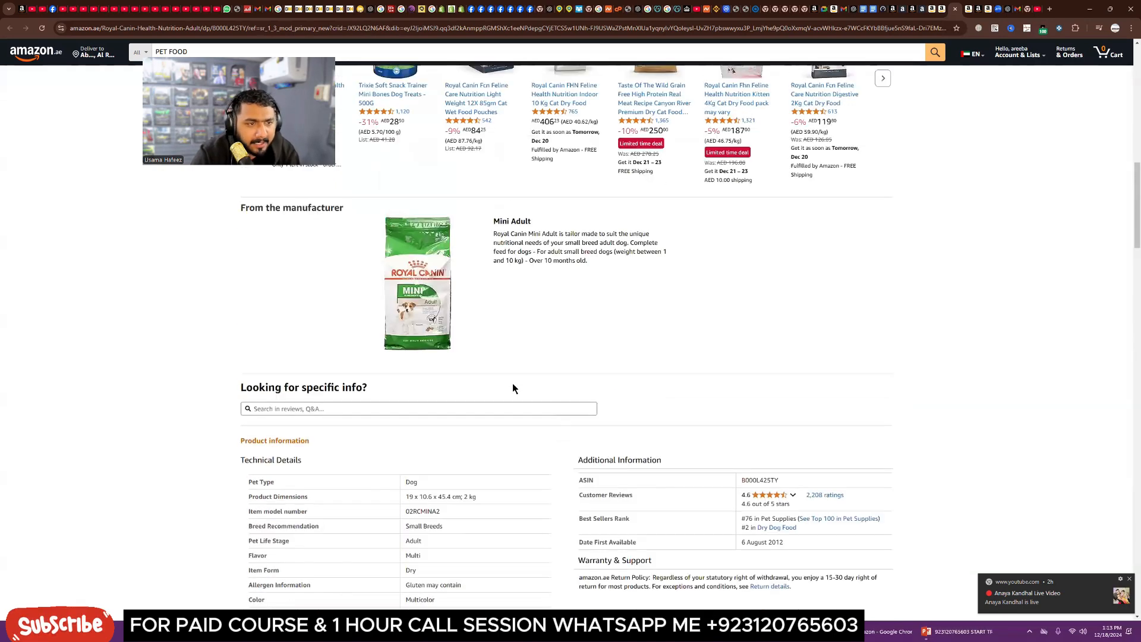
pyautogui.scroll(7, 512, 383)
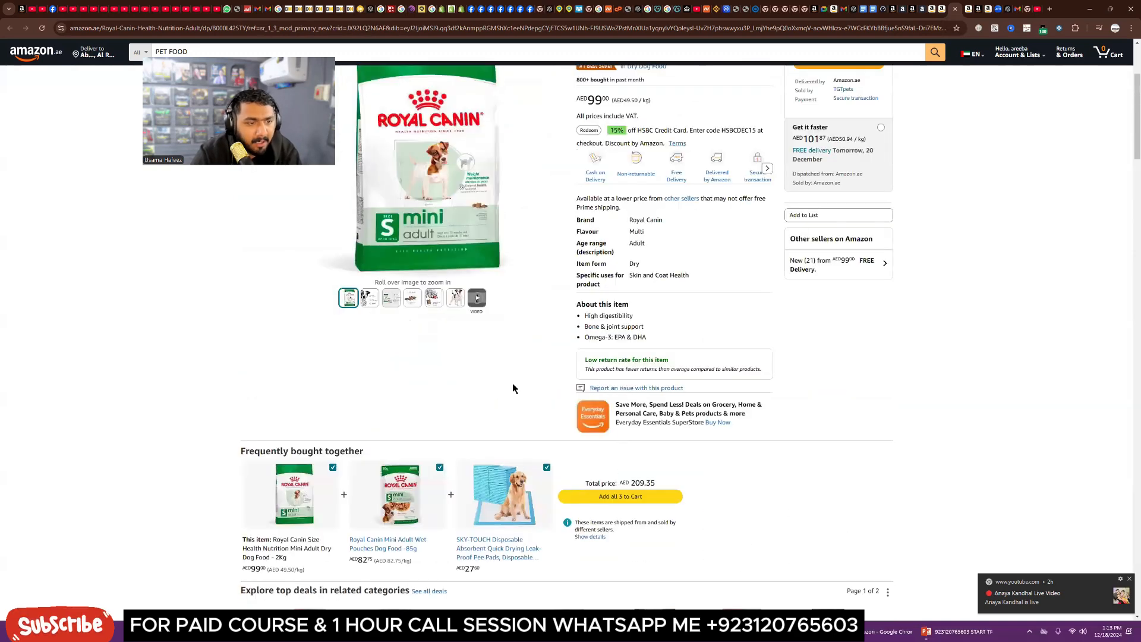
pyautogui.scroll(3, 657, 313)
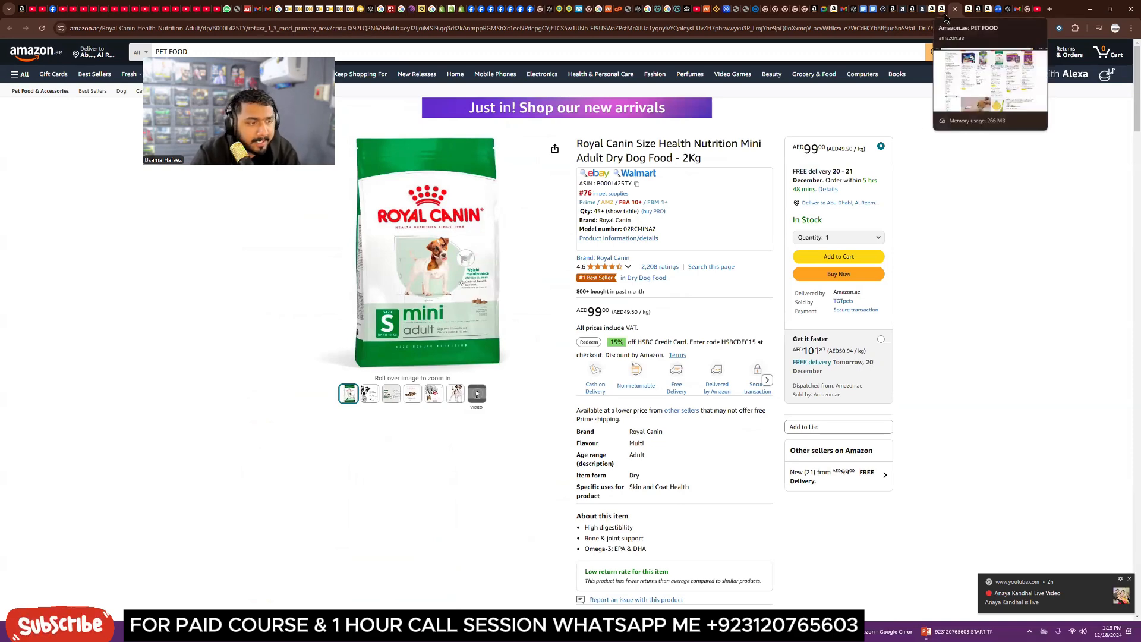
pyautogui.moveTo(413, 396)
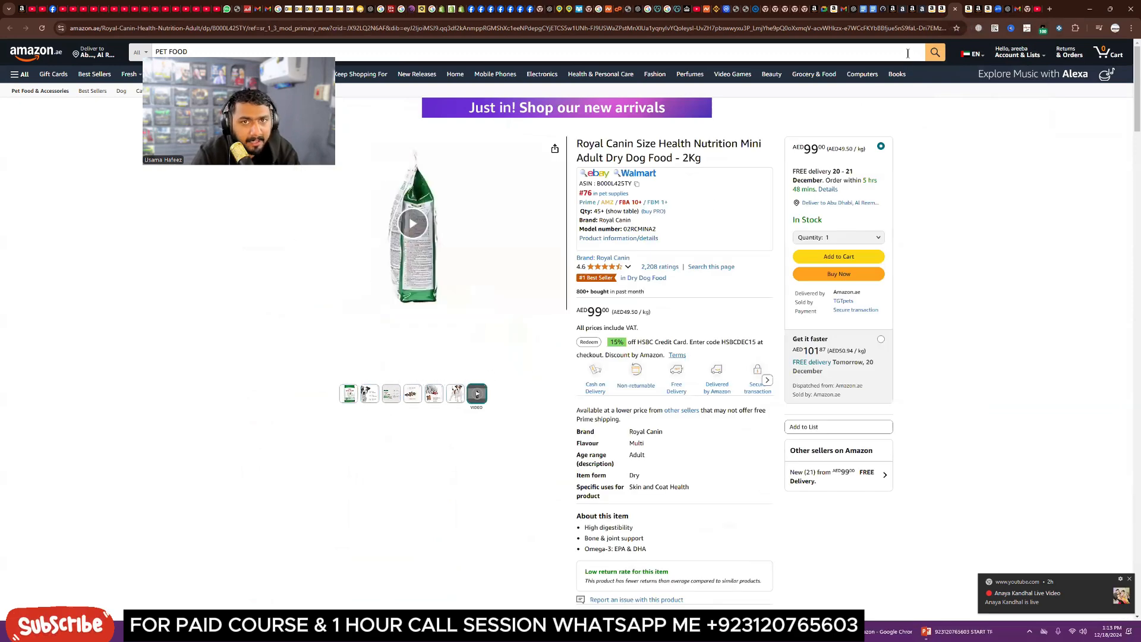
# Step: Back in the campaign builder, set bids by targeting group, leaving only Close match turned on
pyautogui.click(902, 12)
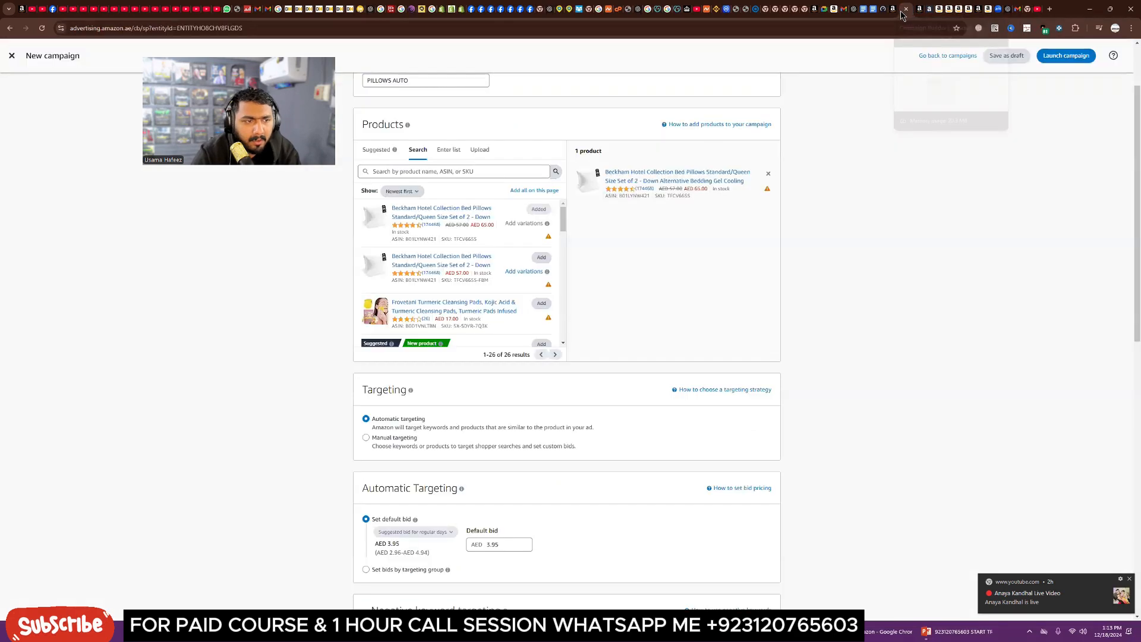
pyautogui.scroll(-1, 472, 395)
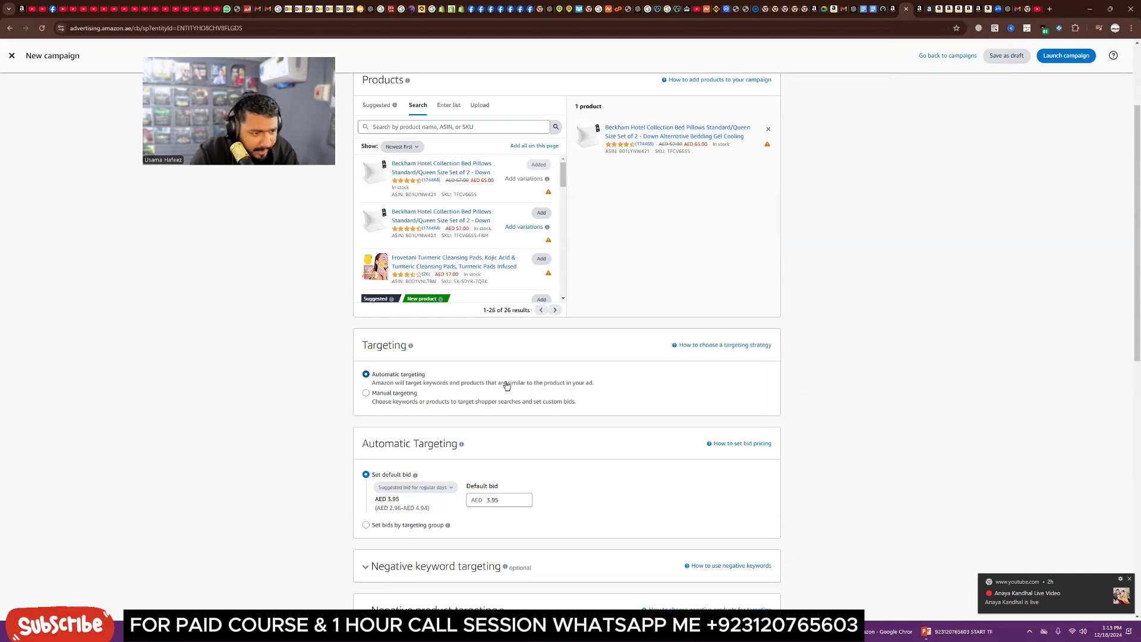
pyautogui.scroll(-3, 507, 385)
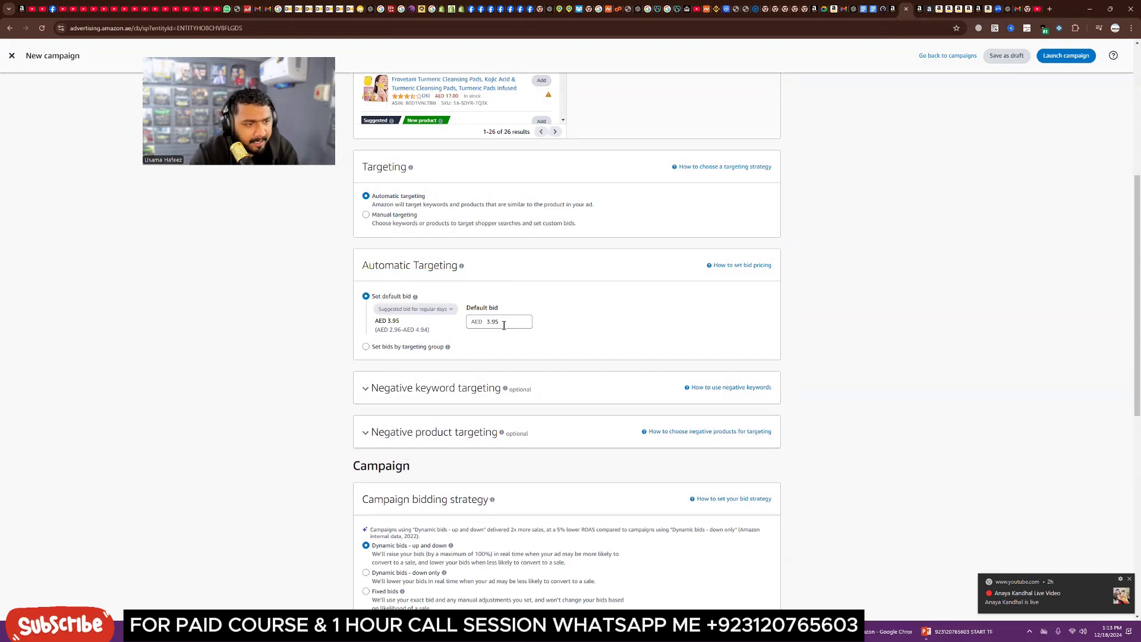
pyautogui.moveTo(431, 312)
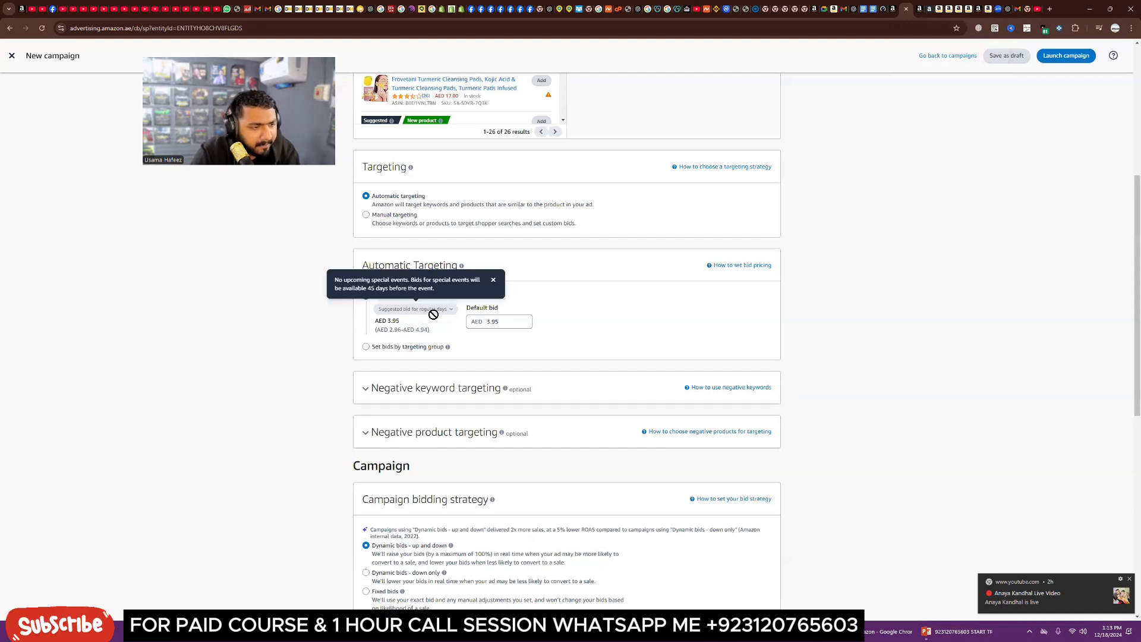
pyautogui.moveTo(506, 321); pyautogui.dragTo(483, 321)
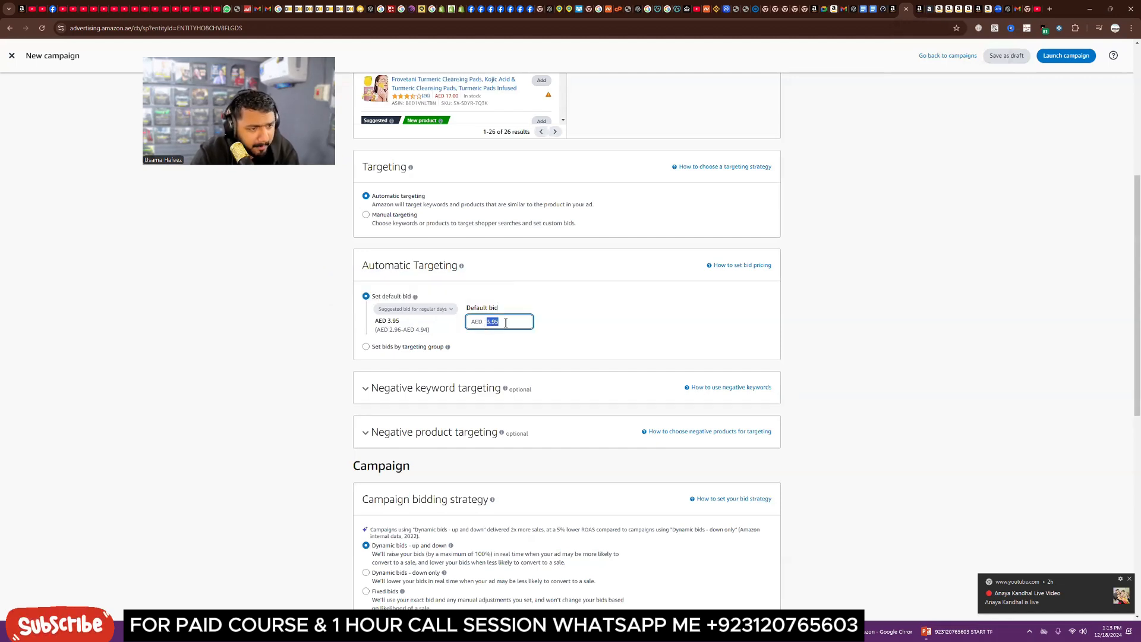
pyautogui.click(505, 322)
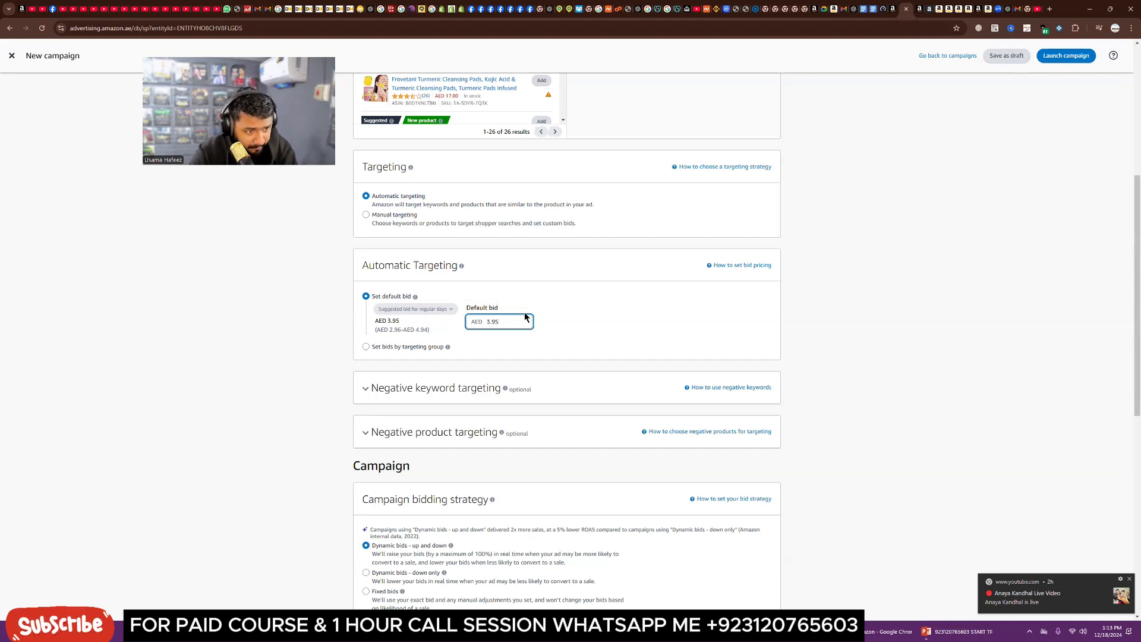
pyautogui.click(392, 347)
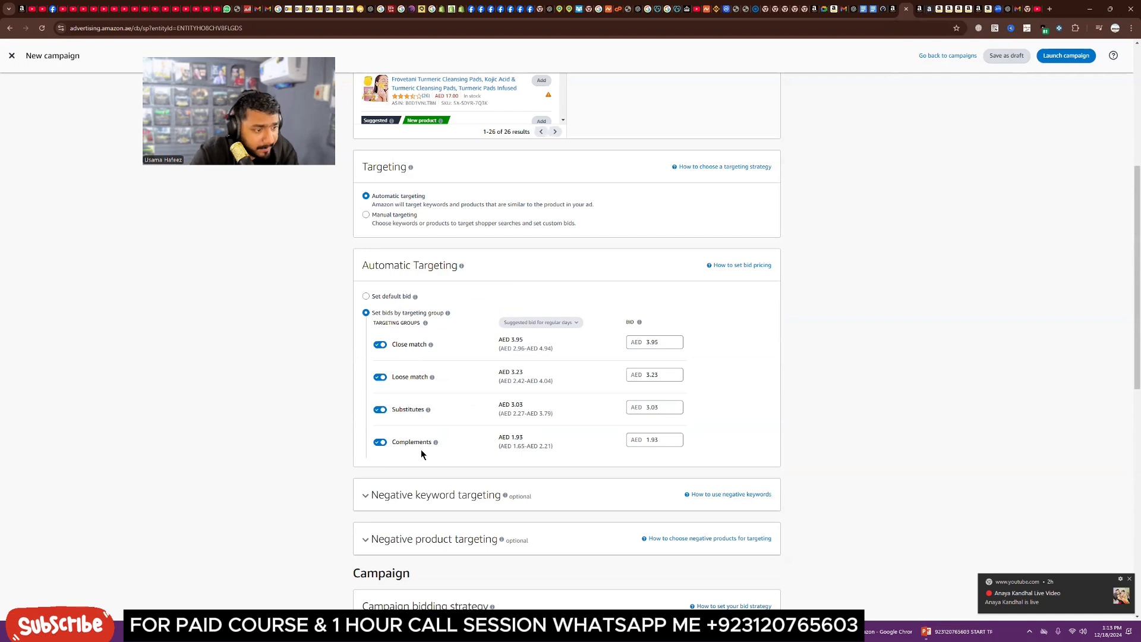
pyautogui.click(380, 410)
pyautogui.click(380, 442)
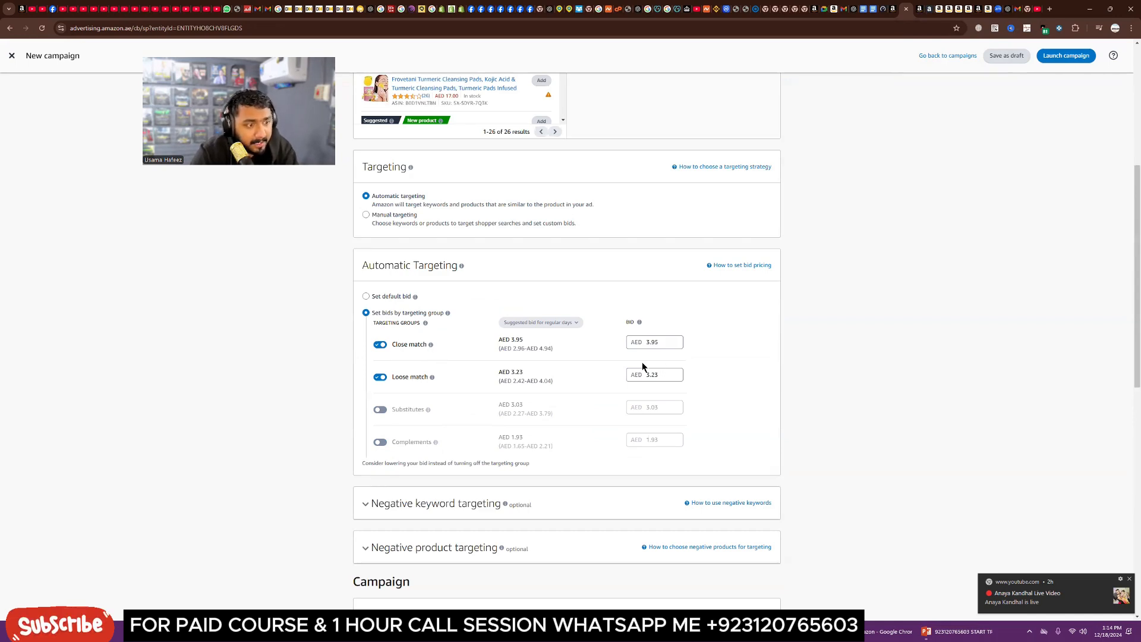
pyautogui.click(380, 377)
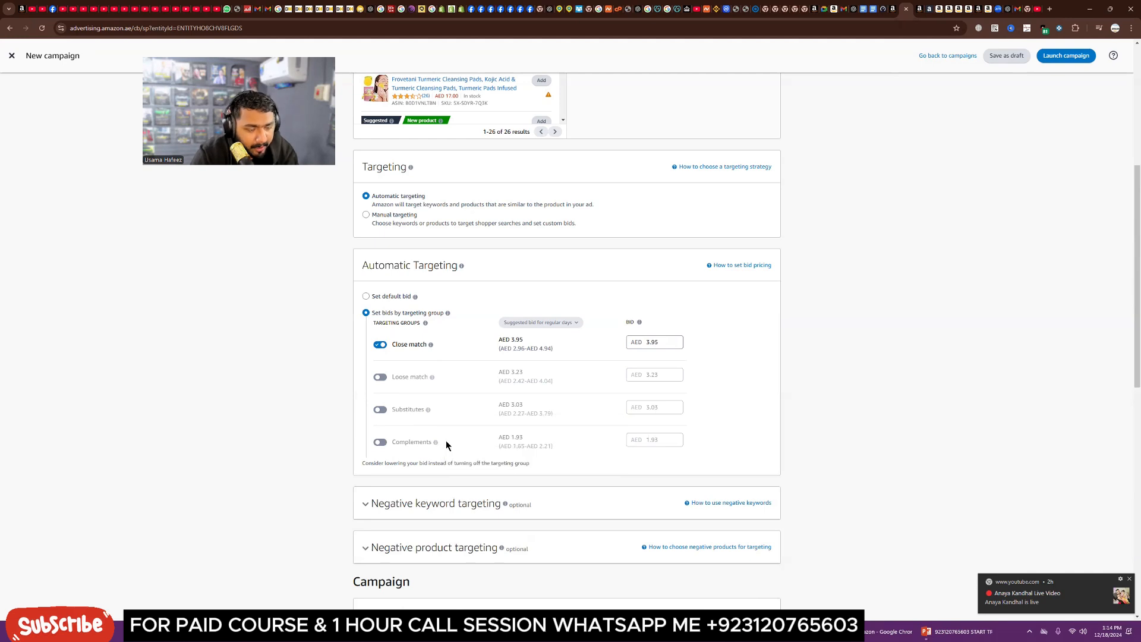
# Step: Expand the Negative keyword targeting section and examine its keyword entry box
pyautogui.scroll(-2, 530, 425)
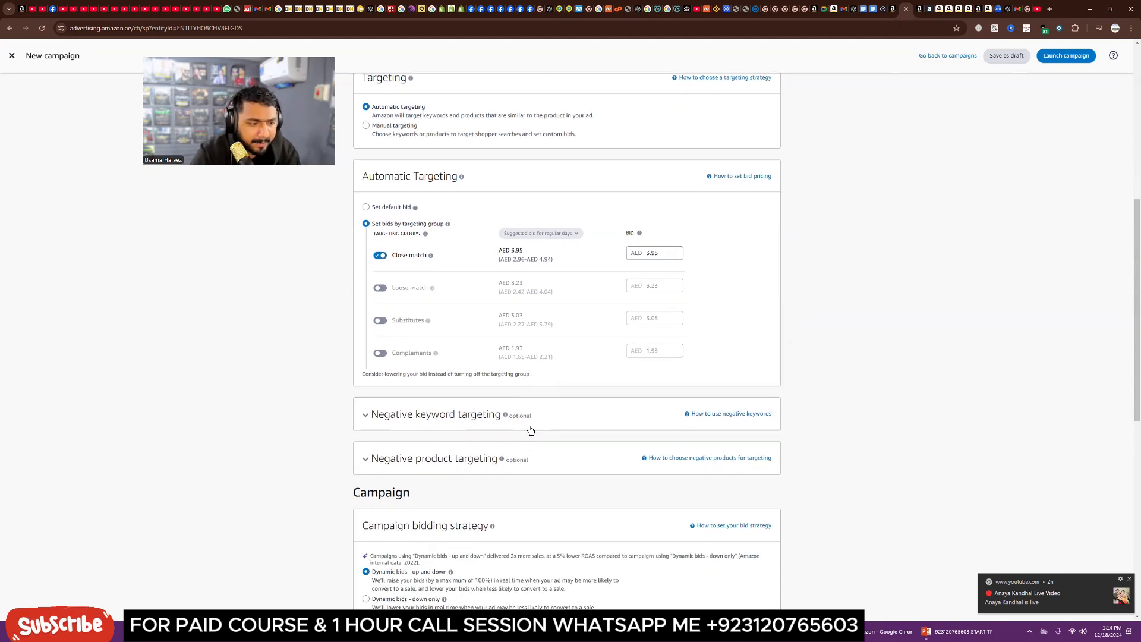
pyautogui.click(423, 427)
pyautogui.scroll(-3, 318, 447)
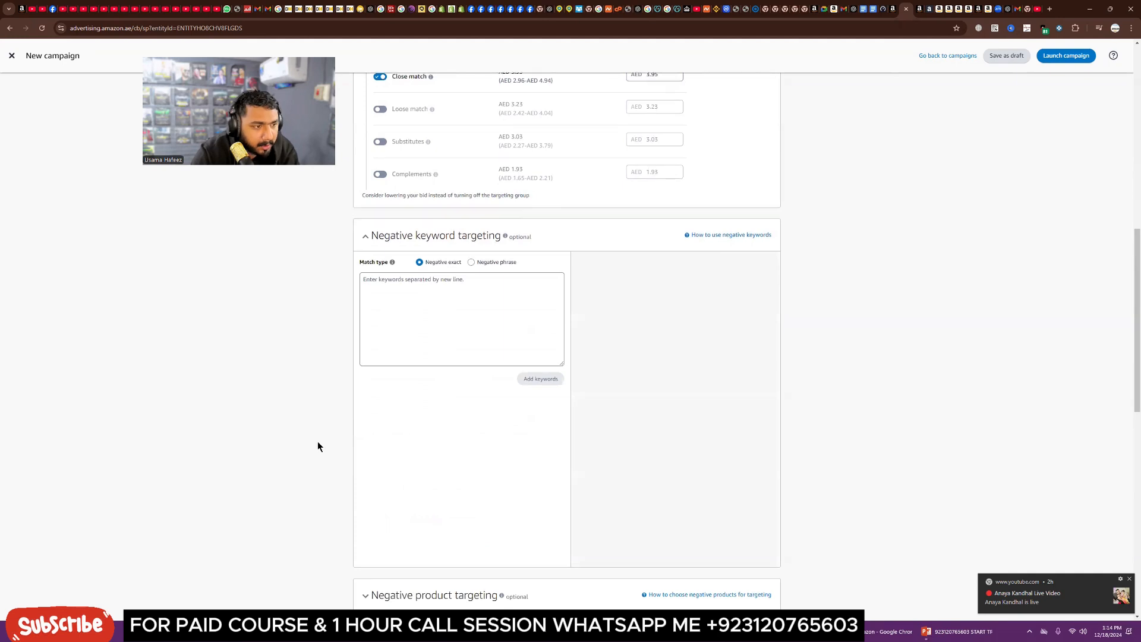
pyautogui.scroll(-2, 318, 446)
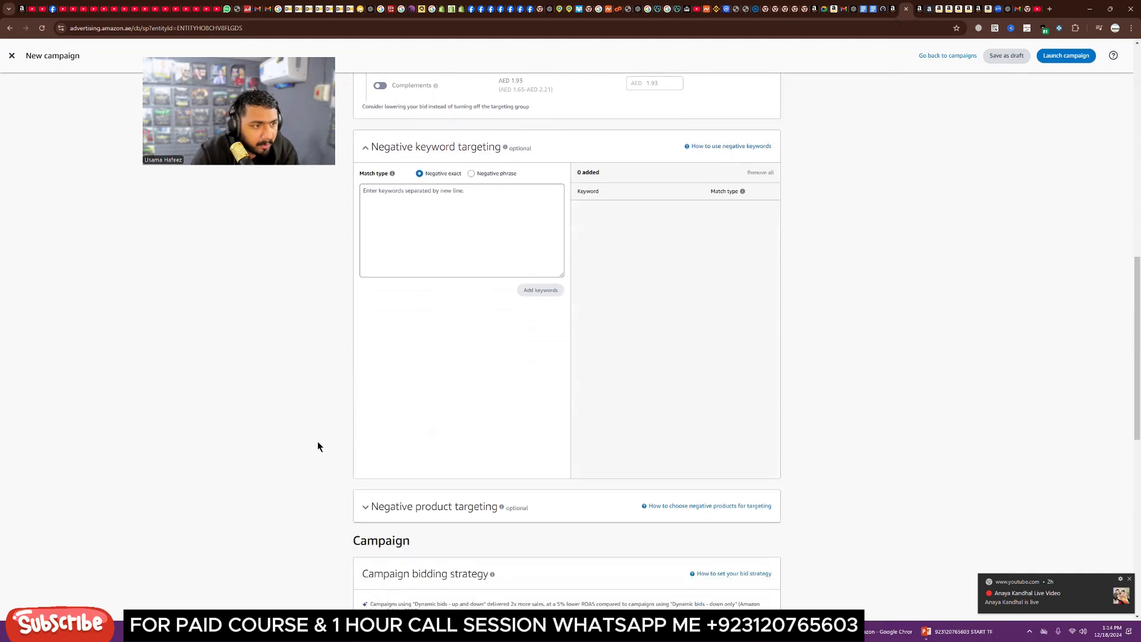
pyautogui.click(436, 240)
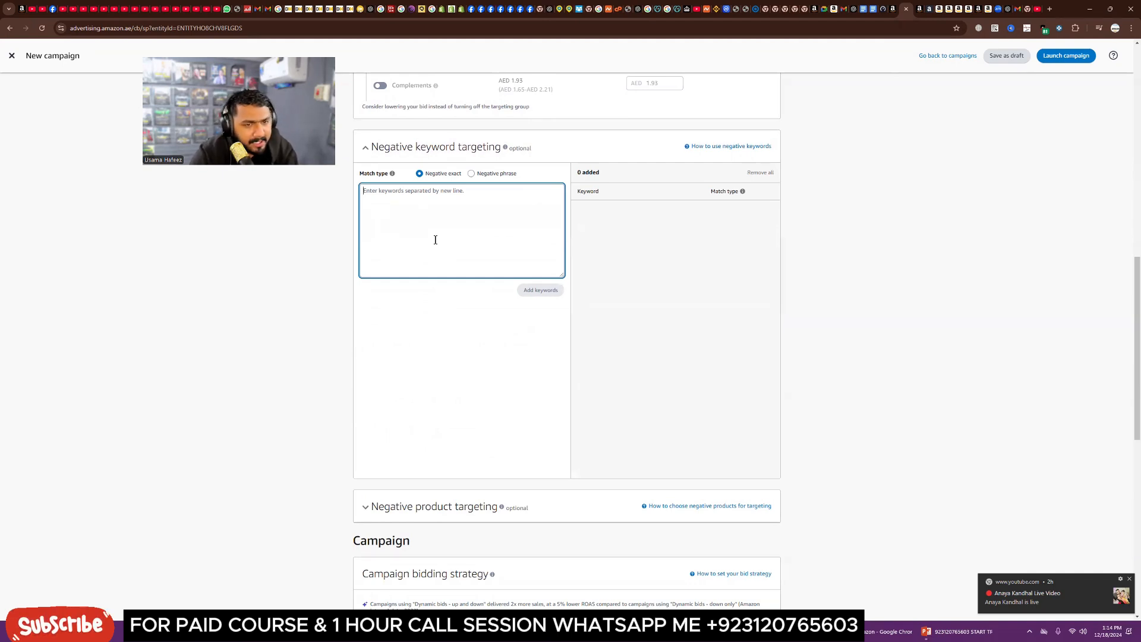
pyautogui.scroll(3, 432, 256)
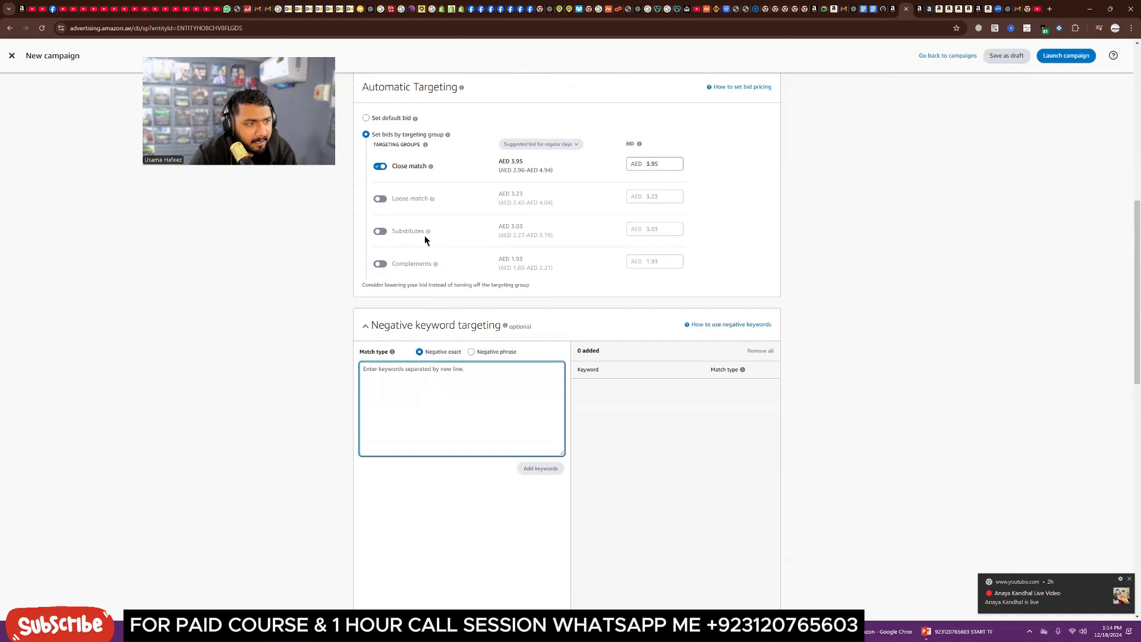
pyautogui.moveTo(429, 236)
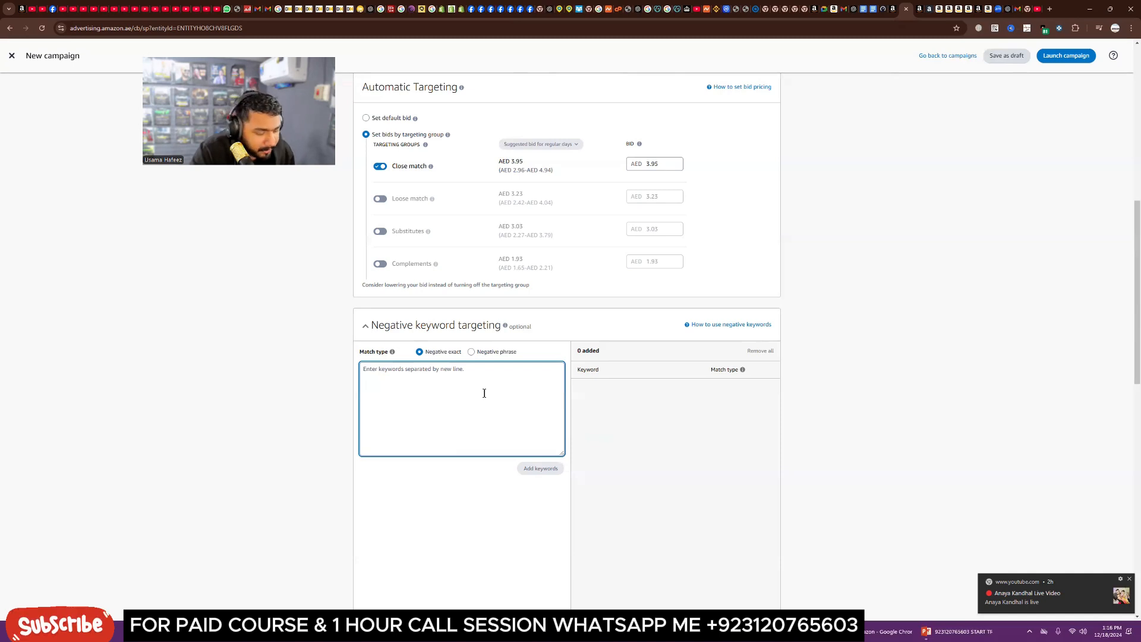
pyautogui.scroll(4, 470, 405)
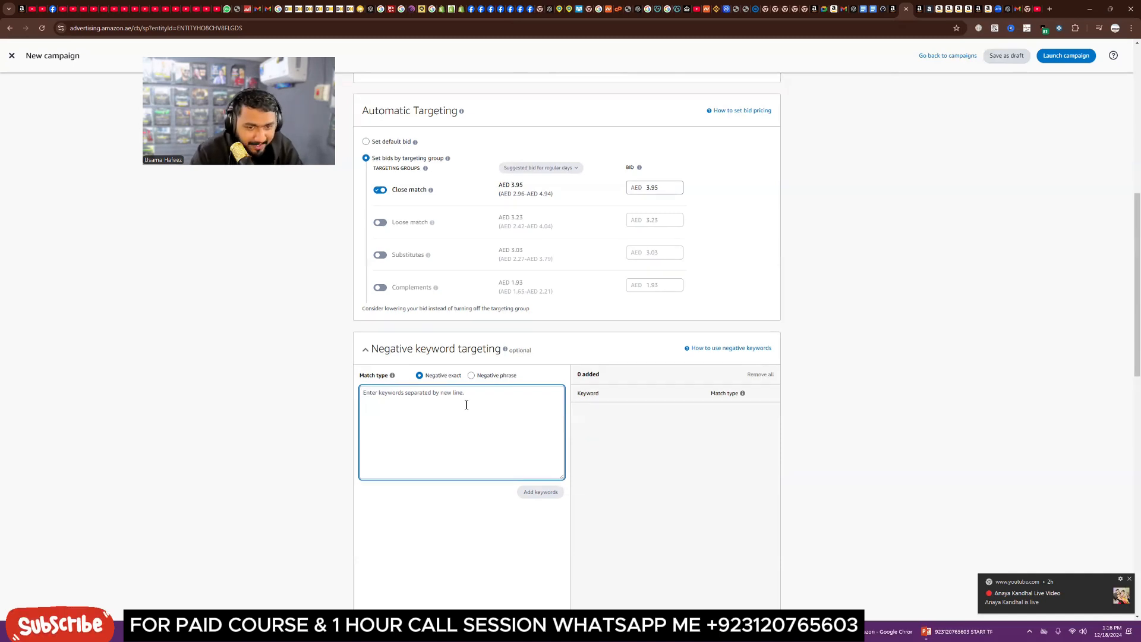
pyautogui.scroll(2, 433, 441)
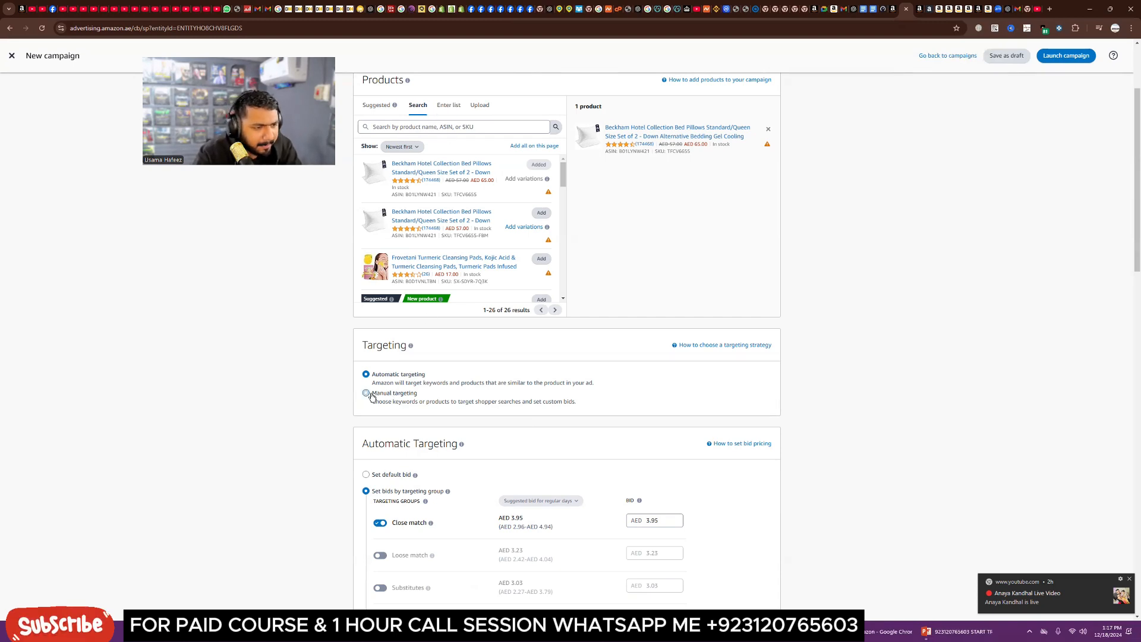
# Step: Rename the ad group to "PILLOWS MANNUAL" and switch its targeting to Manual targeting
pyautogui.scroll(2, 386, 380)
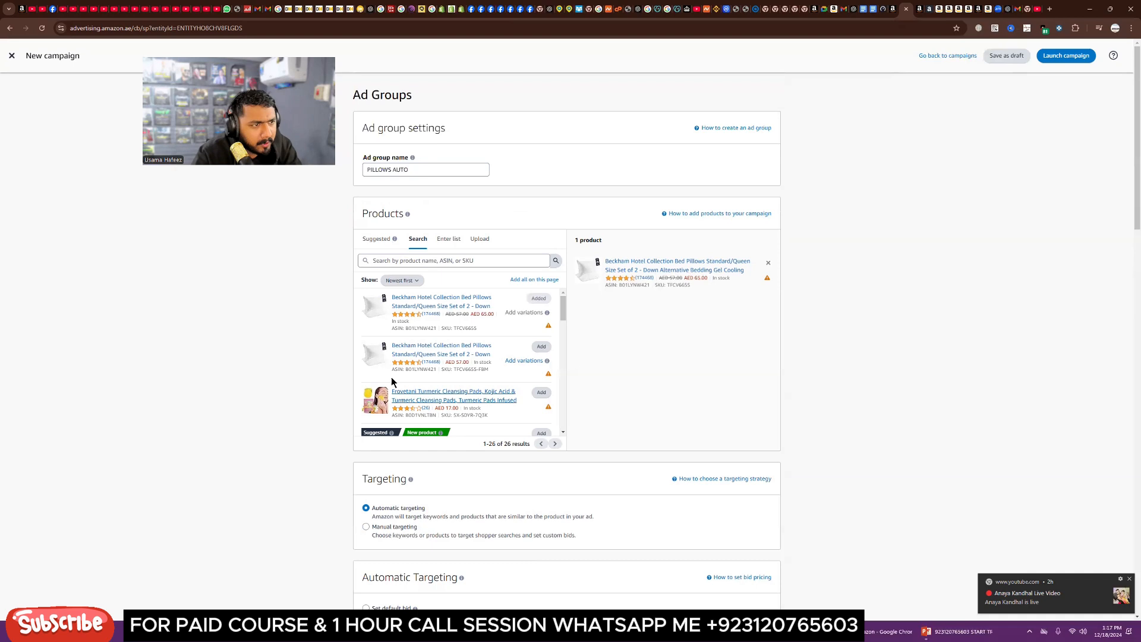
pyautogui.click(427, 166)
pyautogui.press('BackSpace')
pyautogui.press('BackSpace')
pyautogui.press('BackSpace')
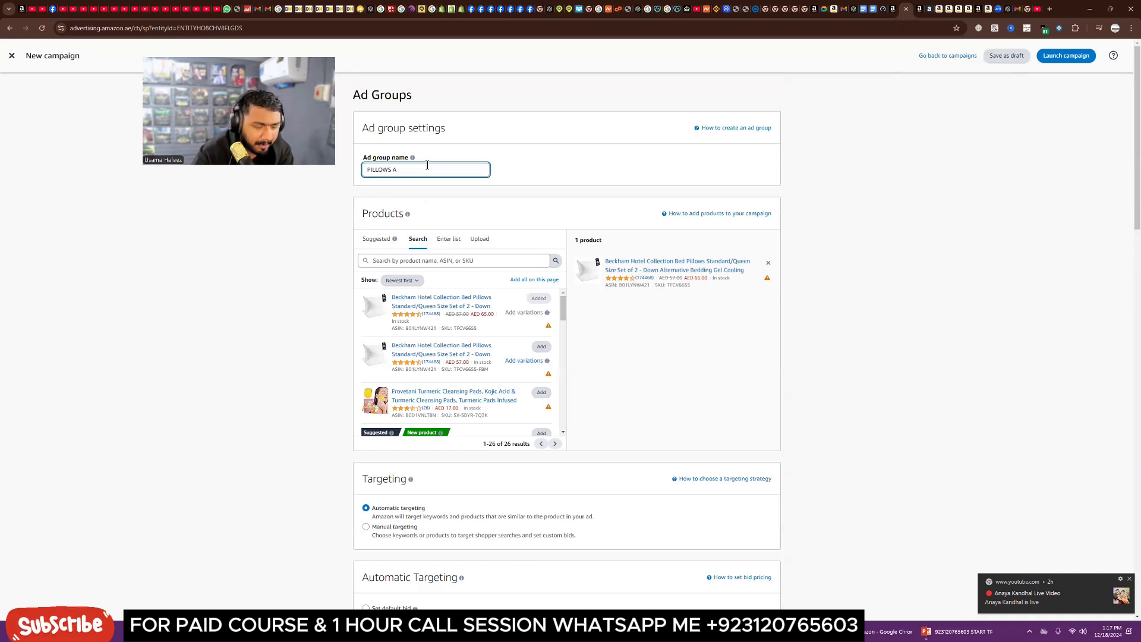
pyautogui.write('MANN')
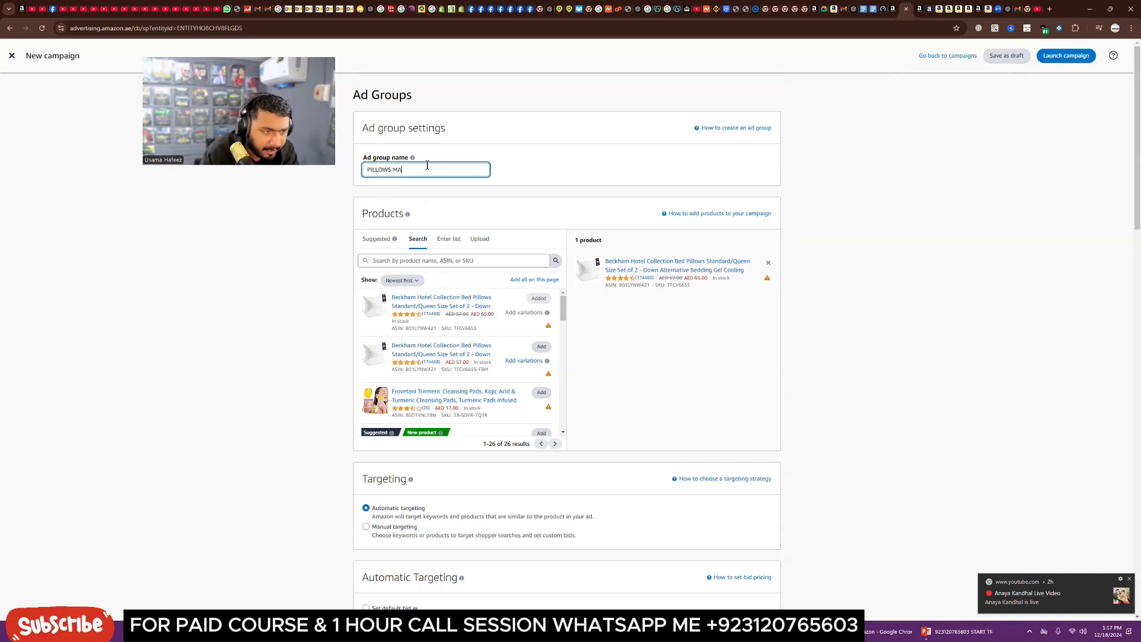
pyautogui.write('UAL')
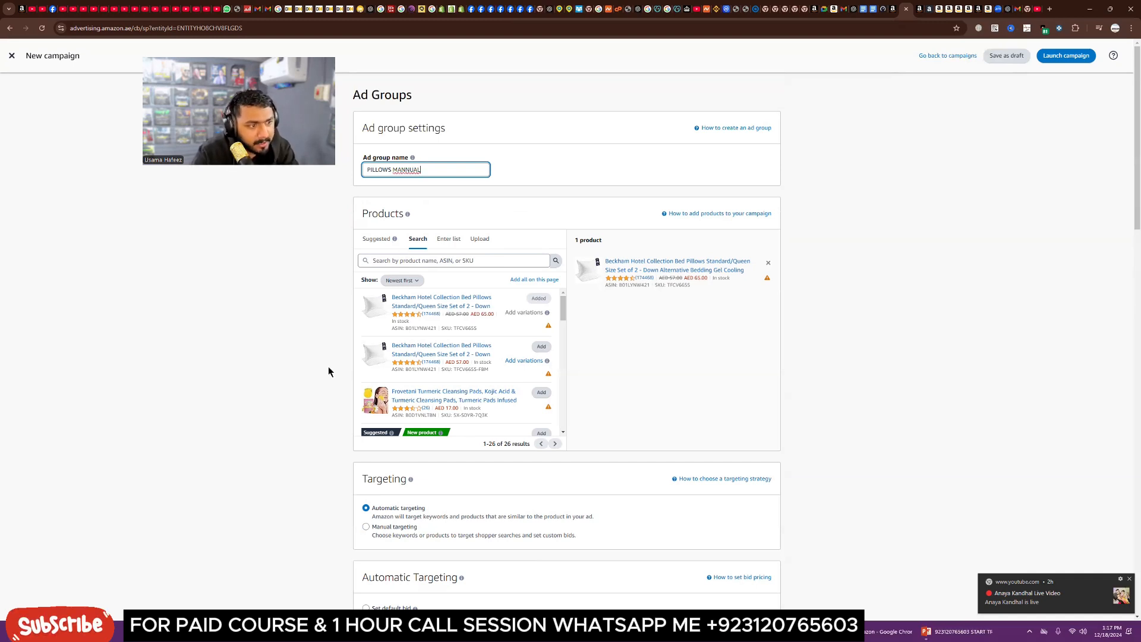
pyautogui.scroll(-2, 328, 366)
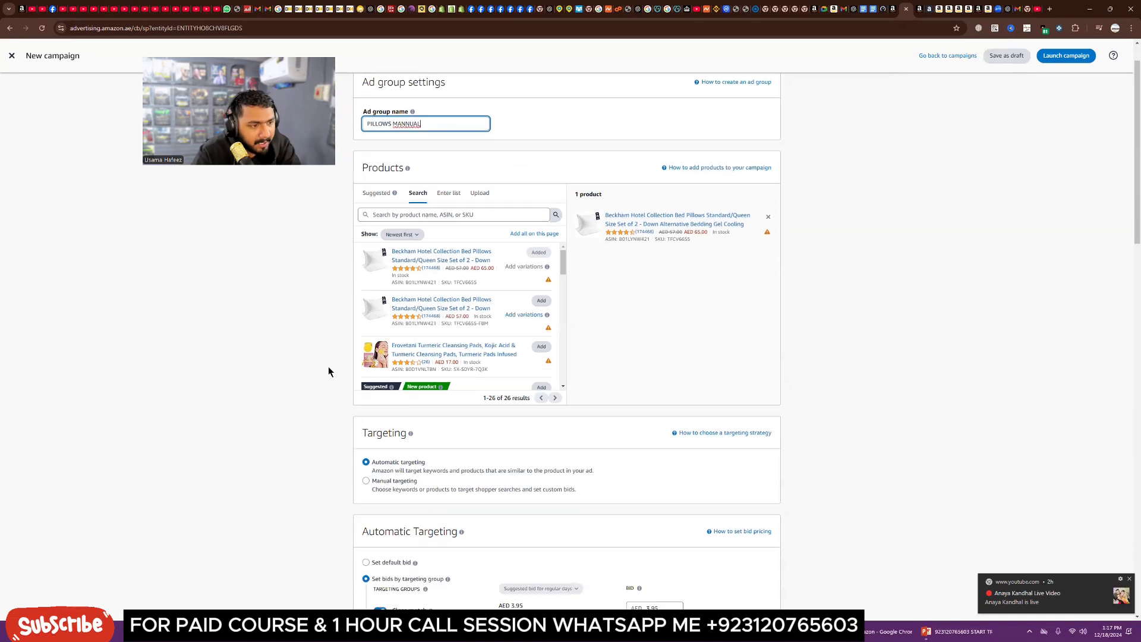
pyautogui.click(365, 437)
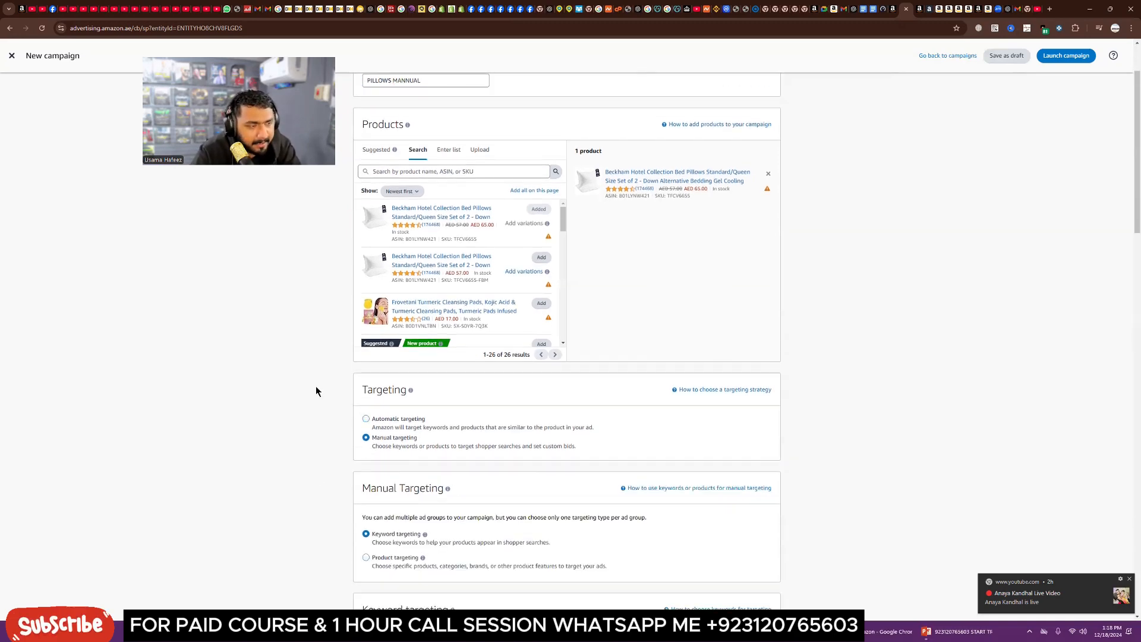
# Step: Switch the ad group's manual targeting type to Product targeting
pyautogui.scroll(-3, 316, 390)
pyautogui.scroll(-2, 406, 420)
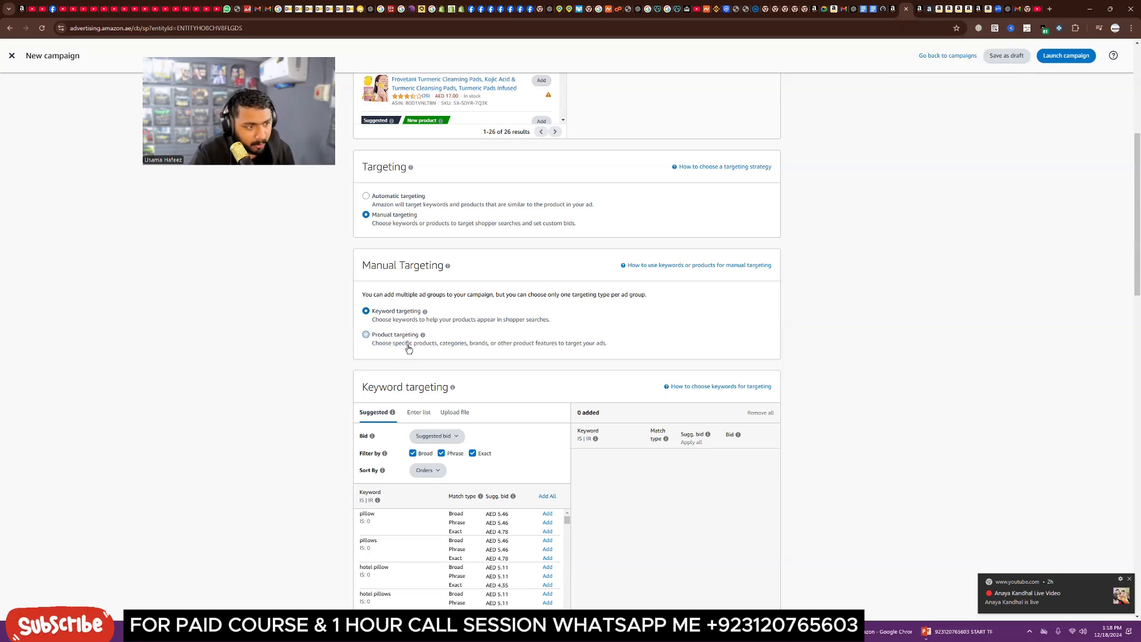
pyautogui.click(366, 335)
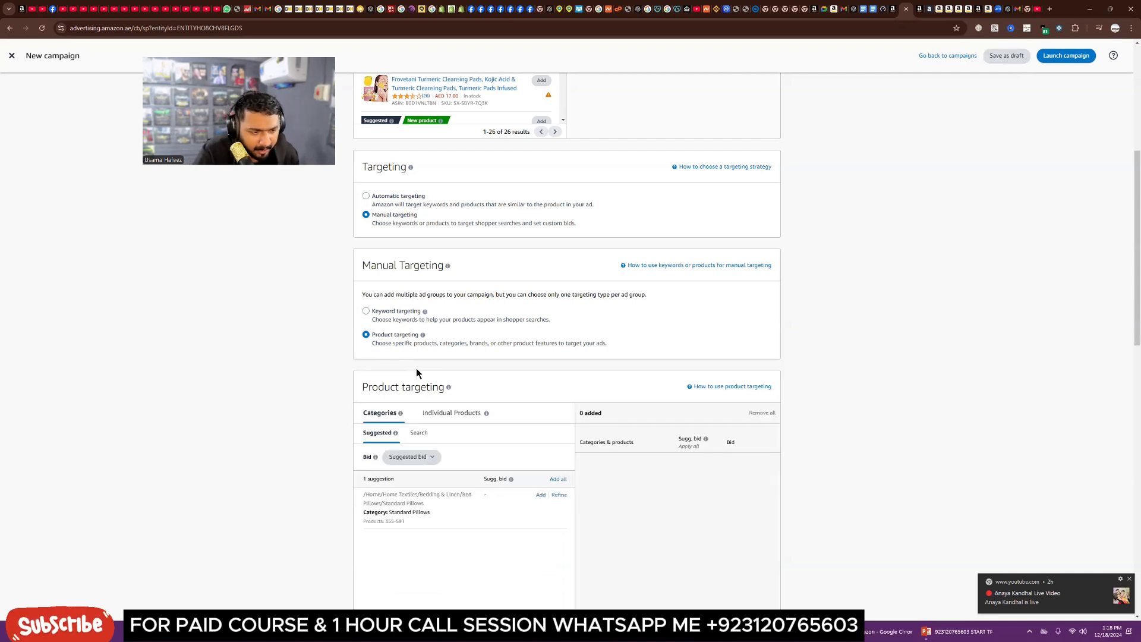
pyautogui.scroll(-2, 417, 370)
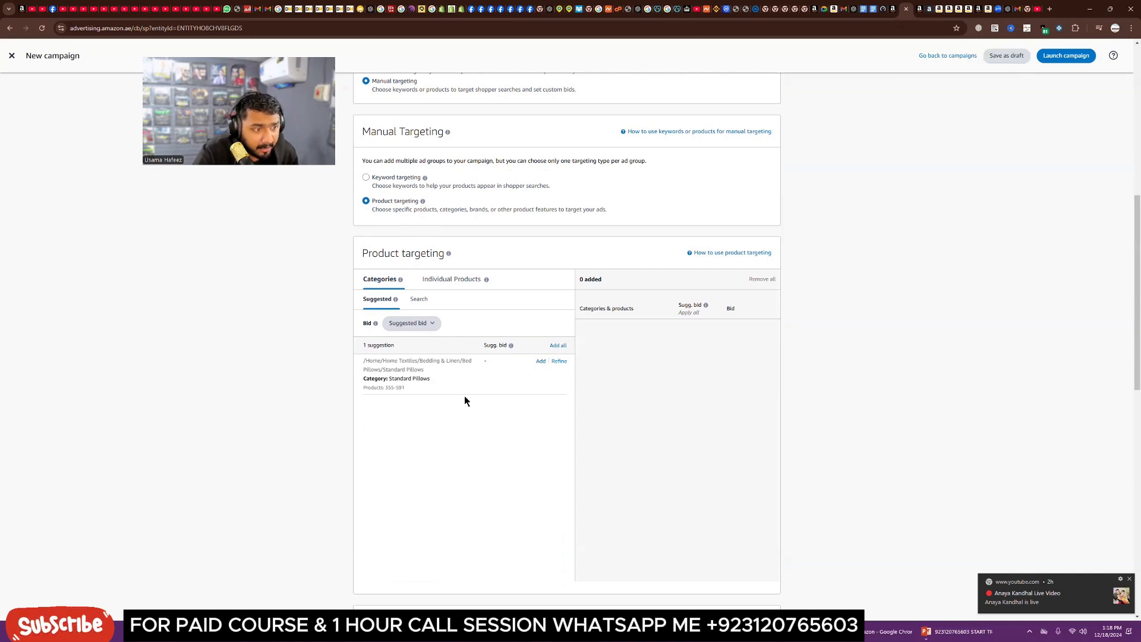
# Step: In the Amazon.ae tab, search the store for PILLOWS
pyautogui.click(950, 11)
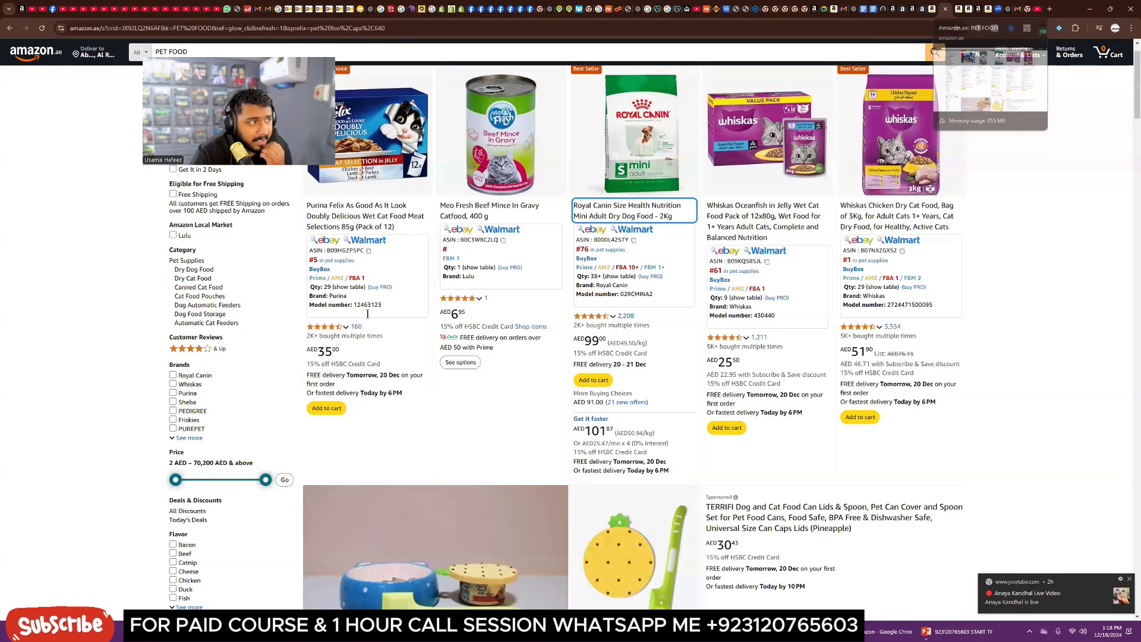
pyautogui.scroll(1, 396, 59)
pyautogui.click(396, 59)
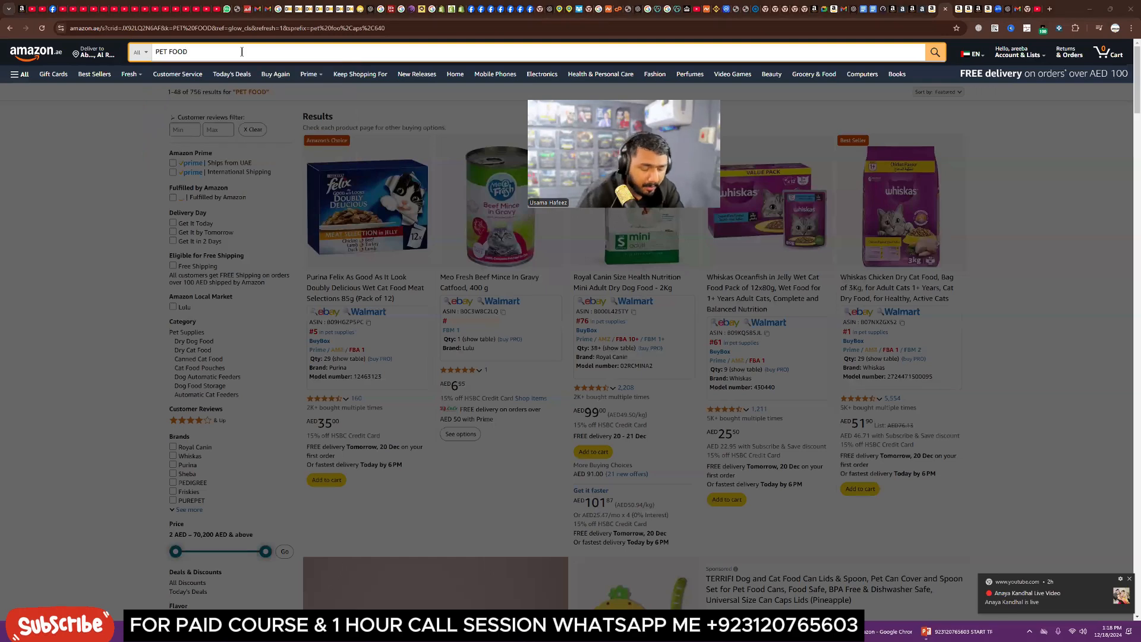
pyautogui.hotkey('ctrl', 'a')
pyautogui.write('PILLO')
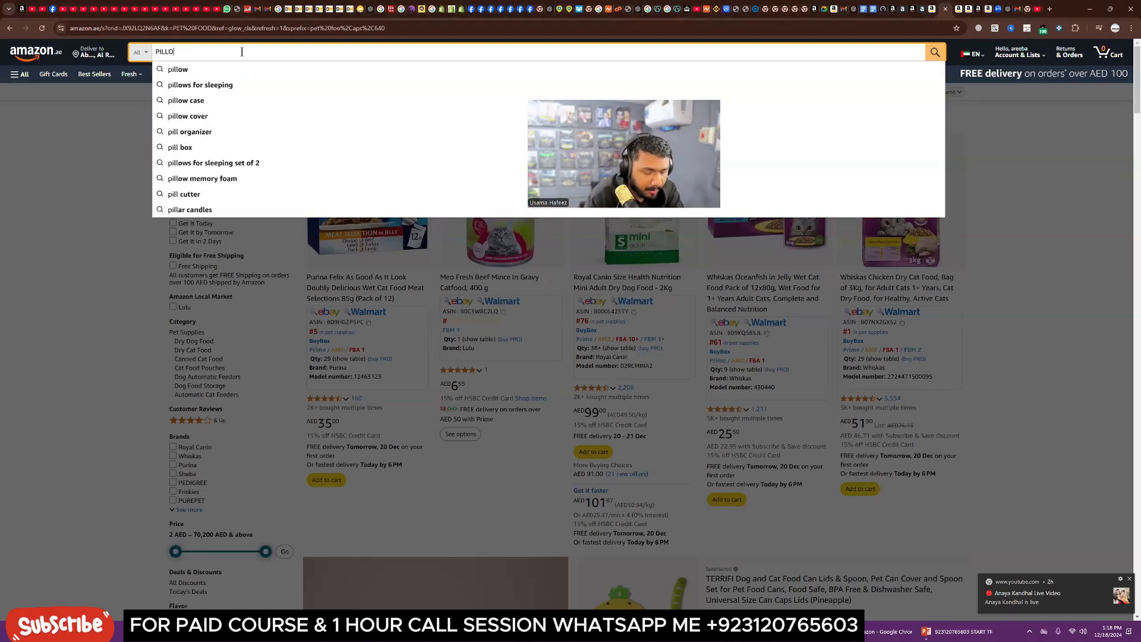
pyautogui.write('WS')
pyautogui.press('Return')
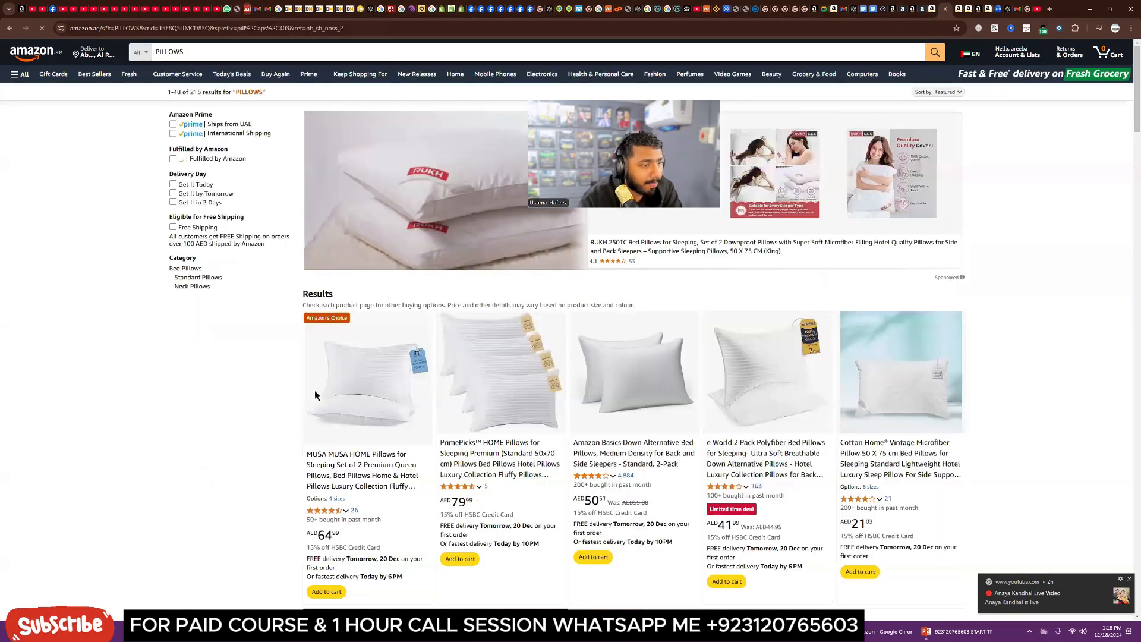
# Step: Open the Amazon Basics Down Alternative Bed Pillows listing from the search results
pyautogui.scroll(-2, 561, 412)
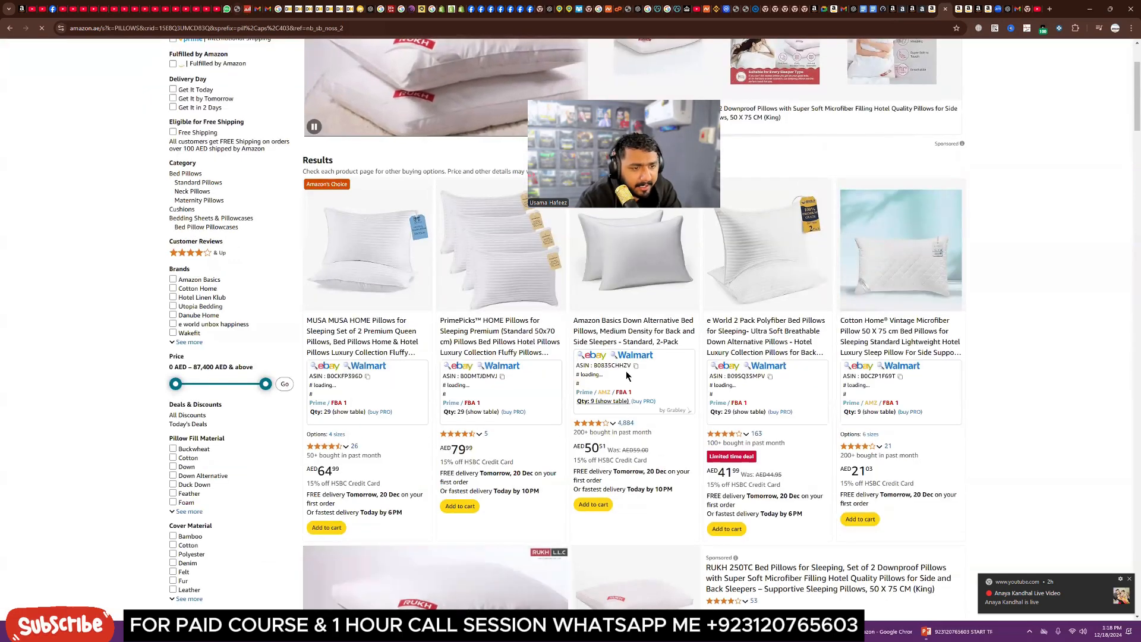
pyautogui.scroll(1, 612, 409)
pyautogui.scroll(1, 615, 407)
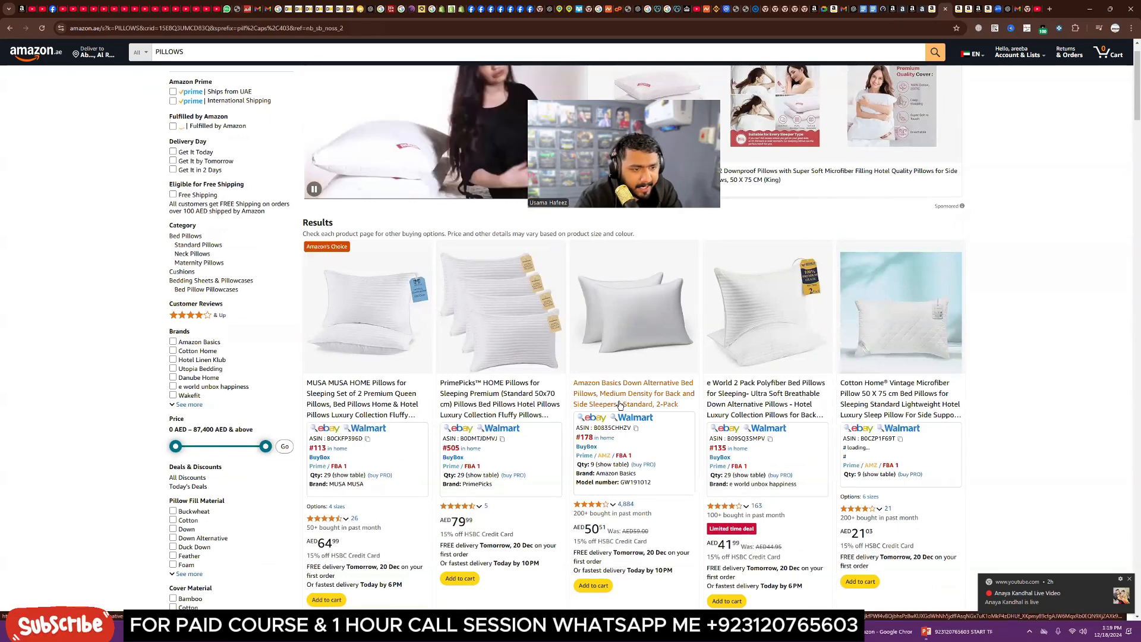
pyautogui.click(619, 405)
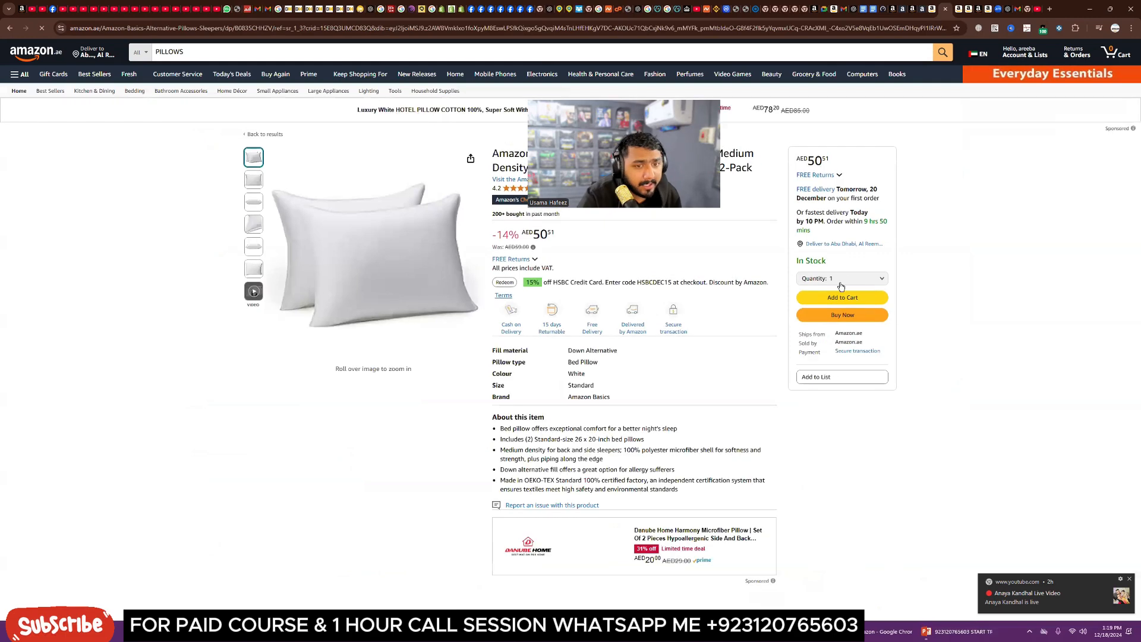
# Step: Scroll through the pillow listing to review its frequently bought items, related items and technical details
pyautogui.scroll(-7, 750, 497)
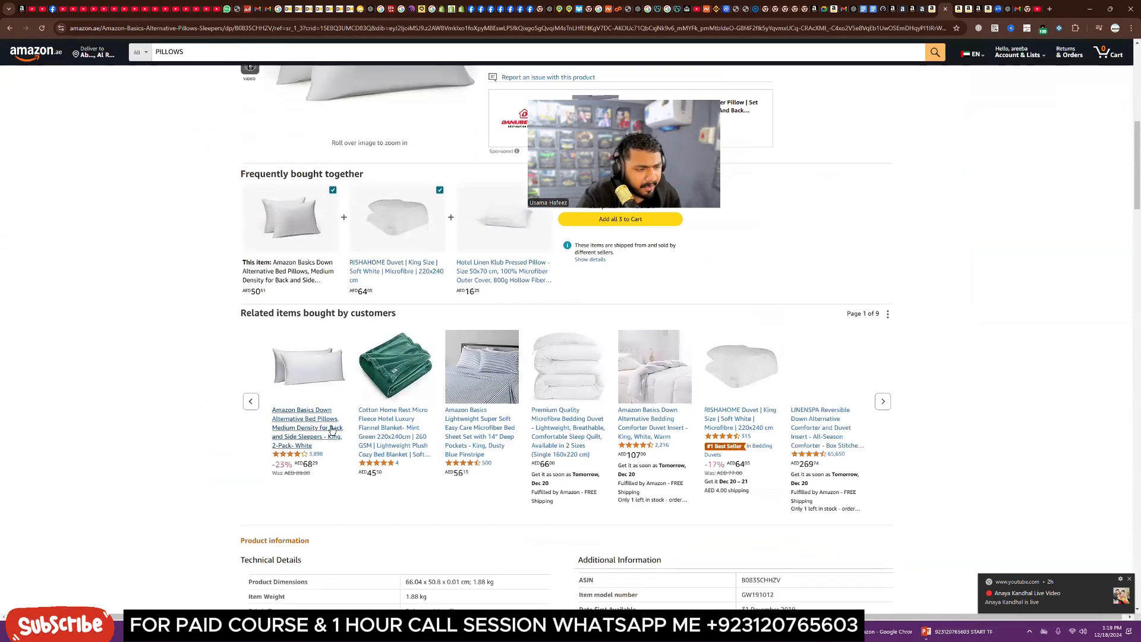
pyautogui.scroll(-3, 762, 522)
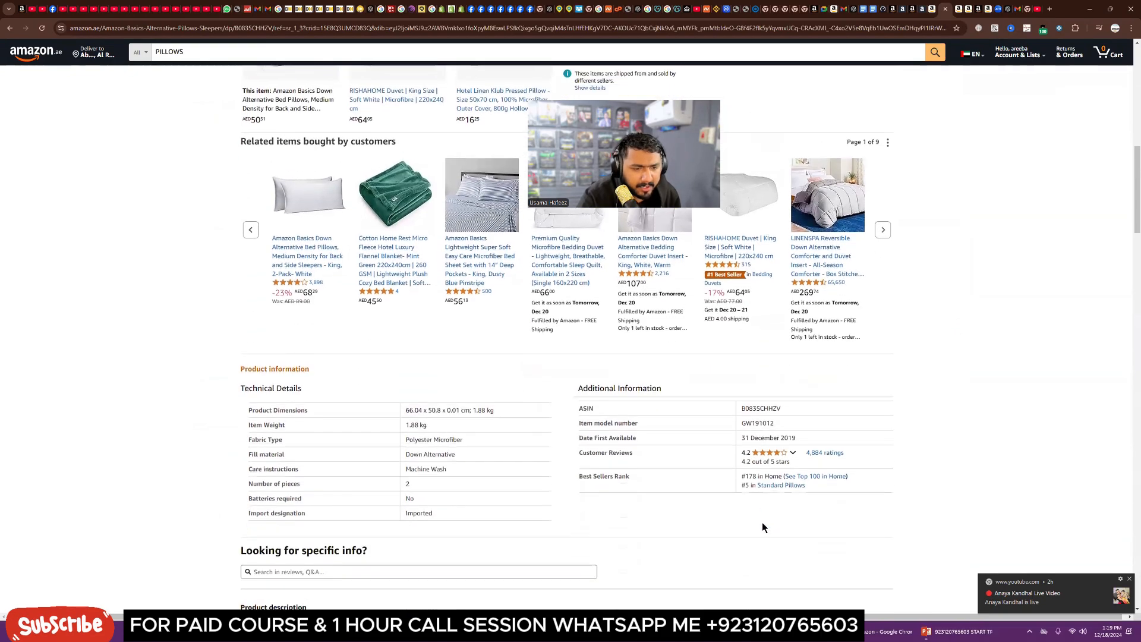
pyautogui.scroll(3, 763, 522)
pyautogui.scroll(4, 633, 518)
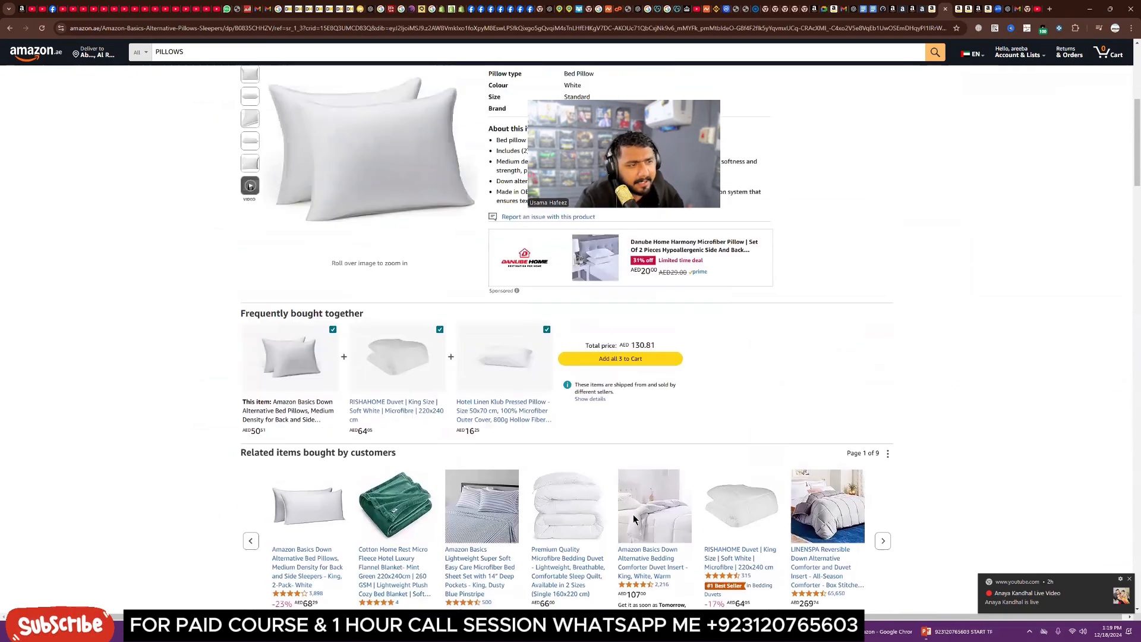
pyautogui.scroll(-4, 537, 447)
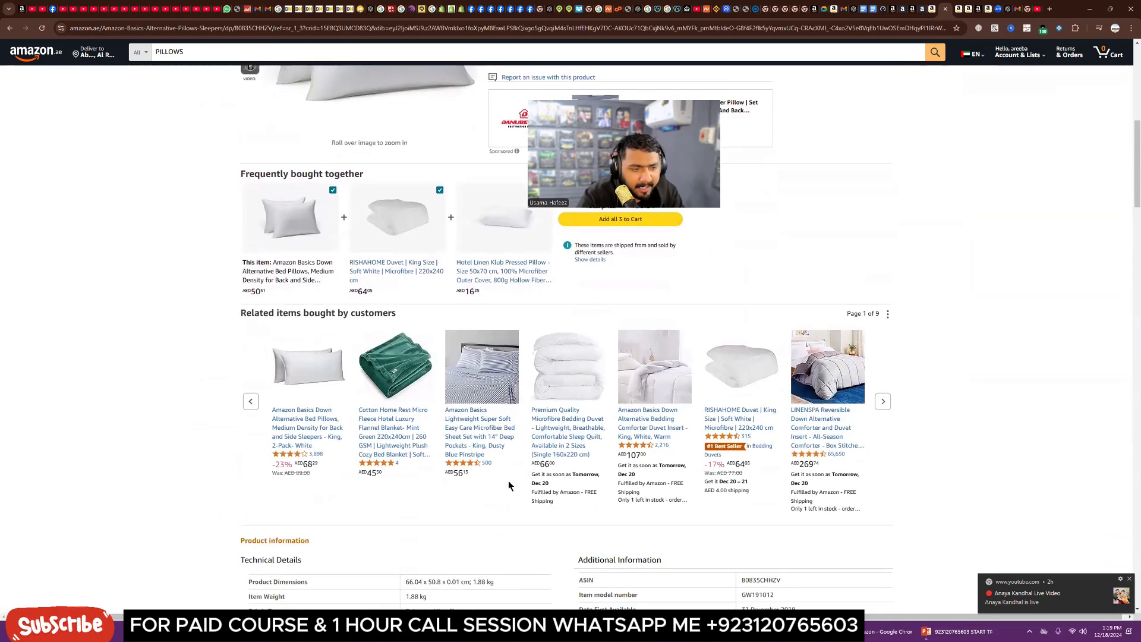
pyautogui.scroll(5, 509, 486)
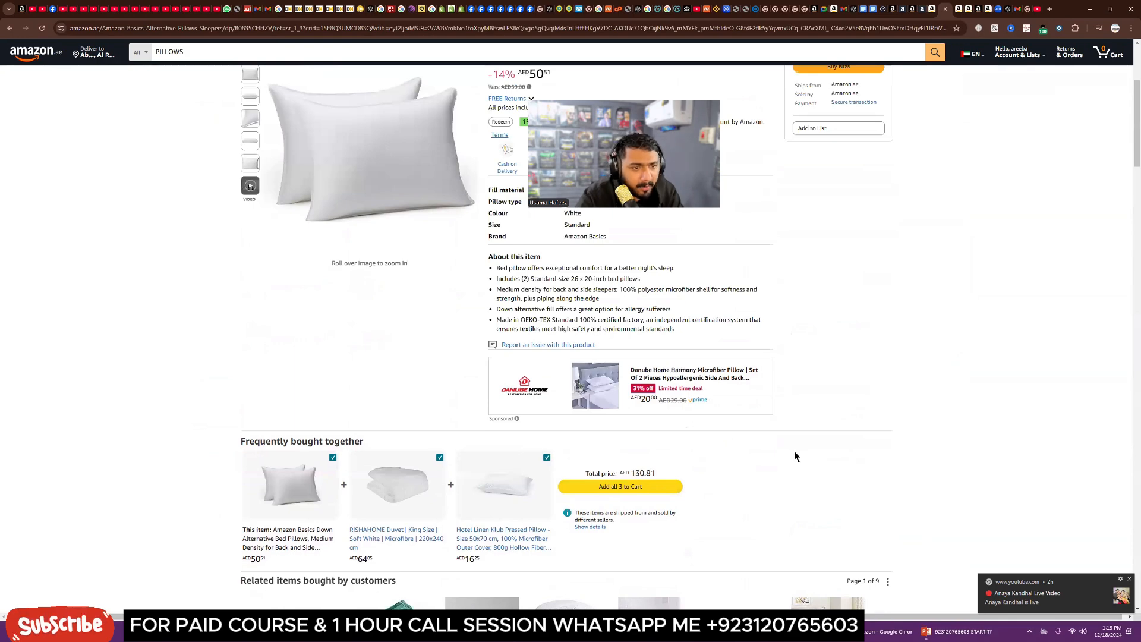
pyautogui.scroll(3, 795, 456)
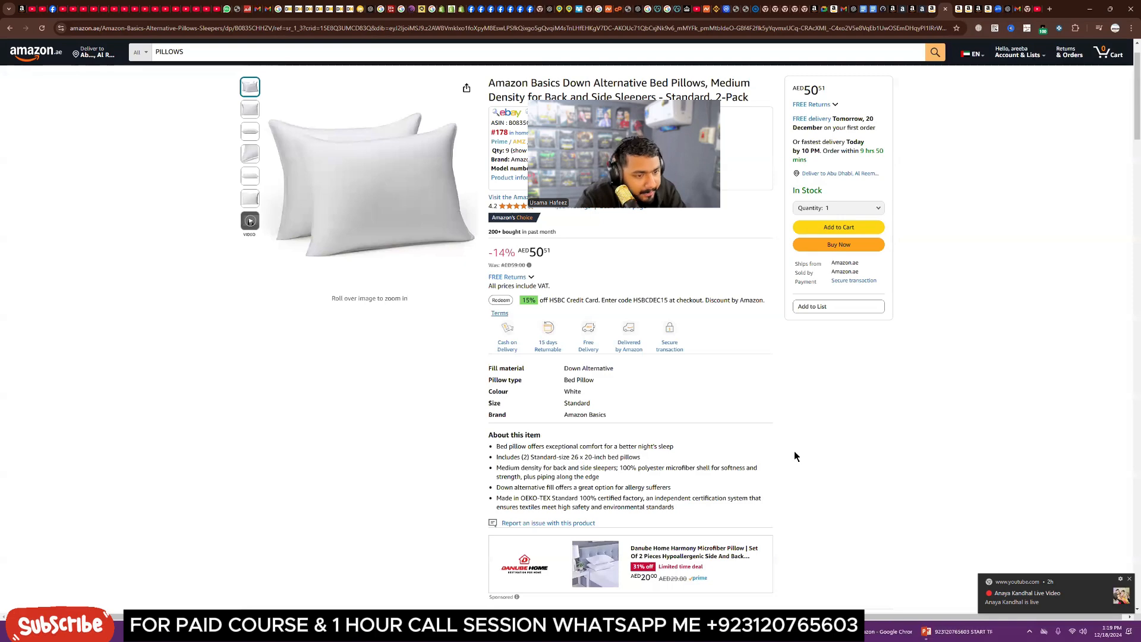
# Step: Back in the campaign builder, switch the manual targeting type to Keyword targeting
pyautogui.click(906, 10)
pyautogui.scroll(2, 435, 405)
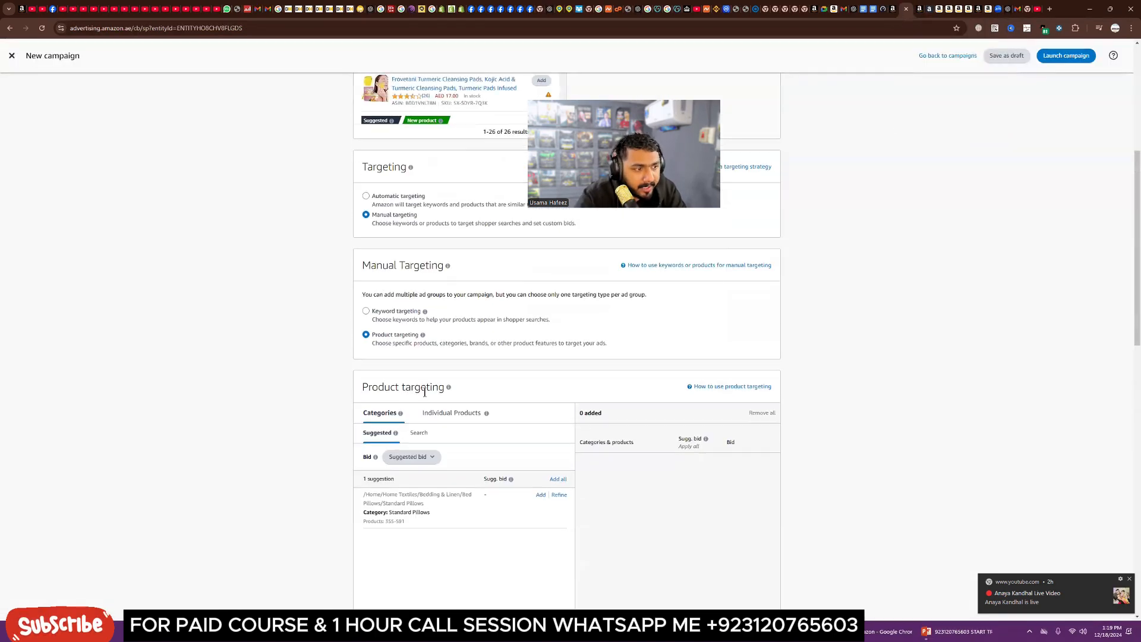
pyautogui.click(367, 311)
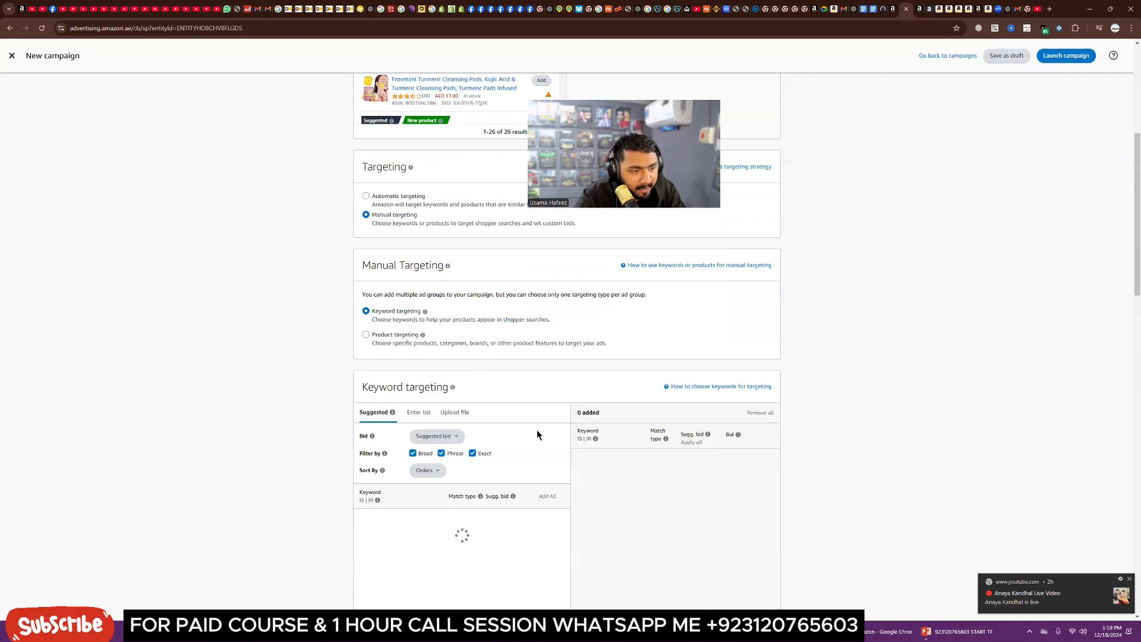
pyautogui.scroll(-2, 541, 420)
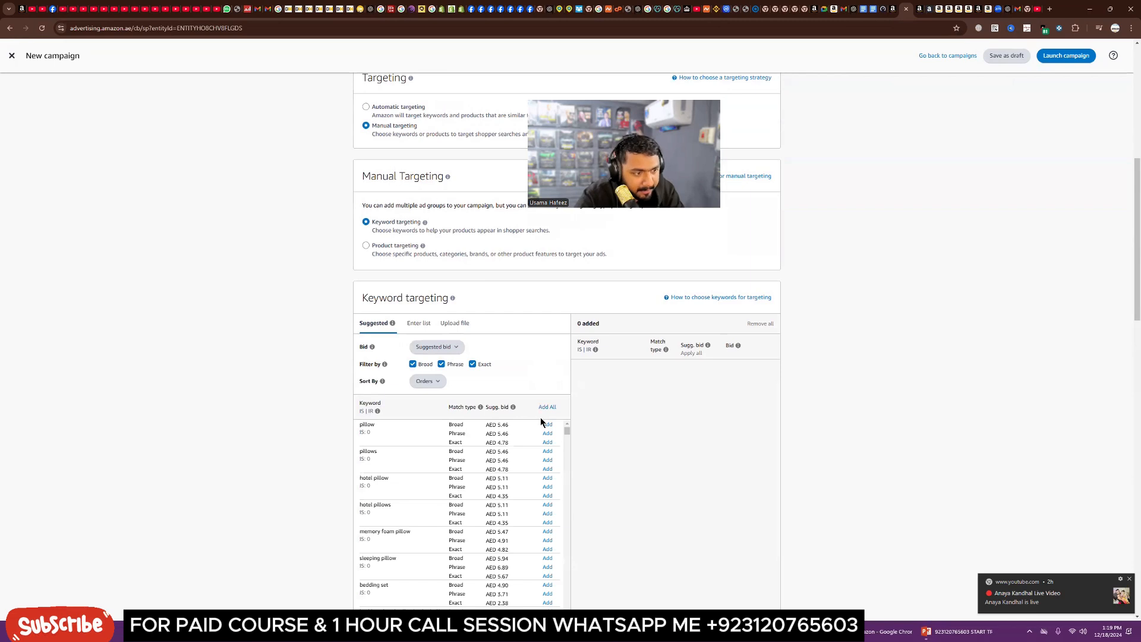
pyautogui.scroll(-2, 540, 418)
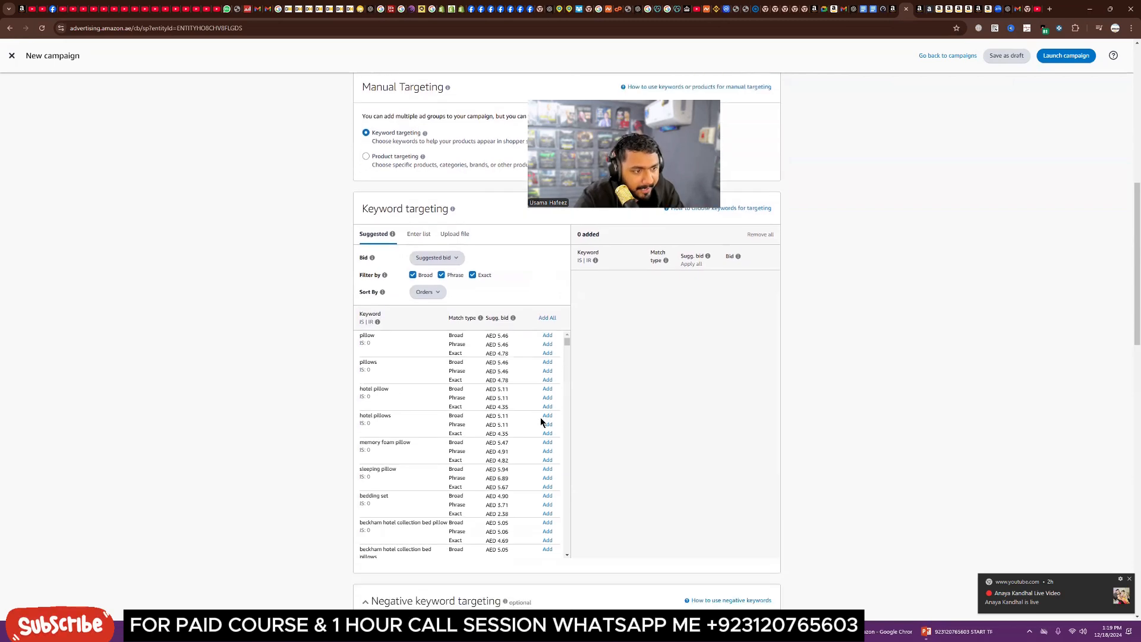
# Step: Add the suggested keyword pillow with Exact match to the targeting list
pyautogui.doubleClick(456, 352)
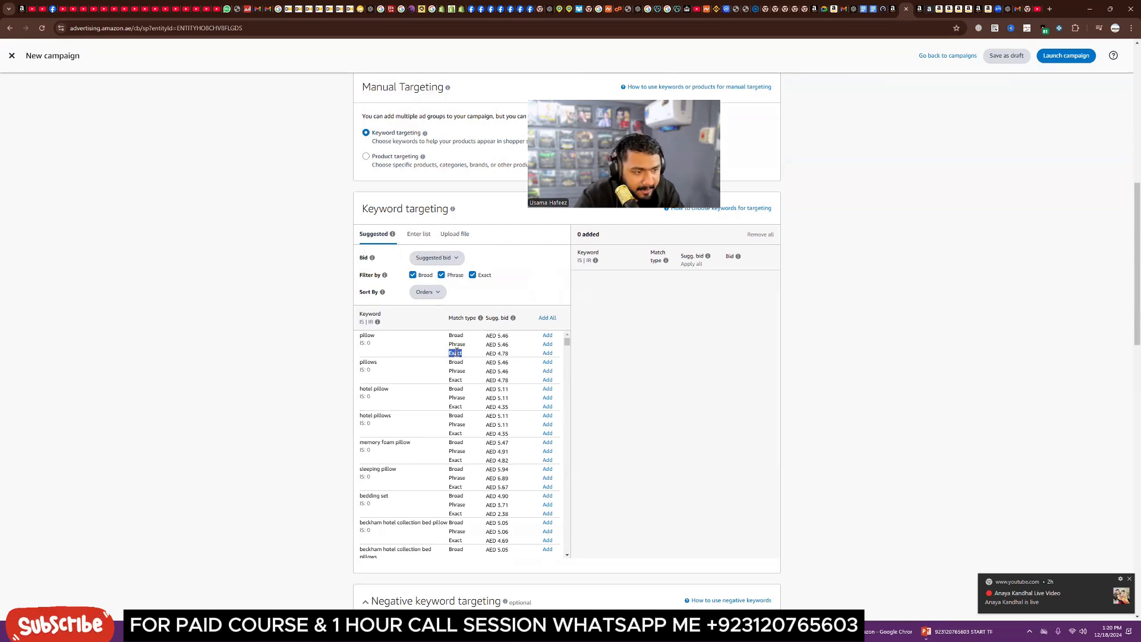
pyautogui.click(466, 357)
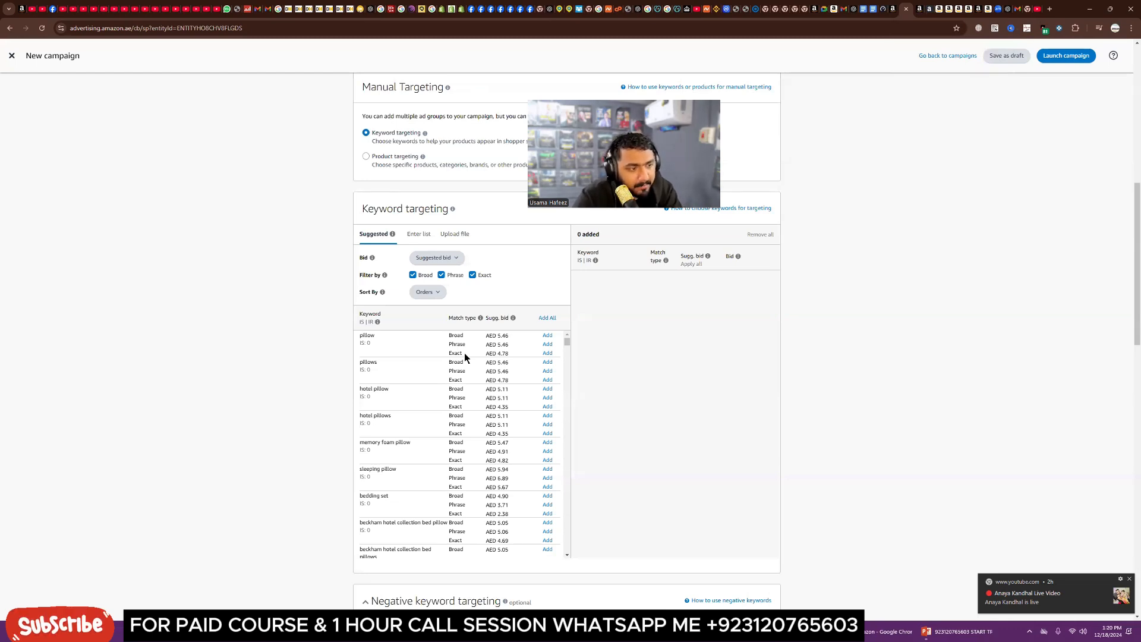
pyautogui.click(545, 354)
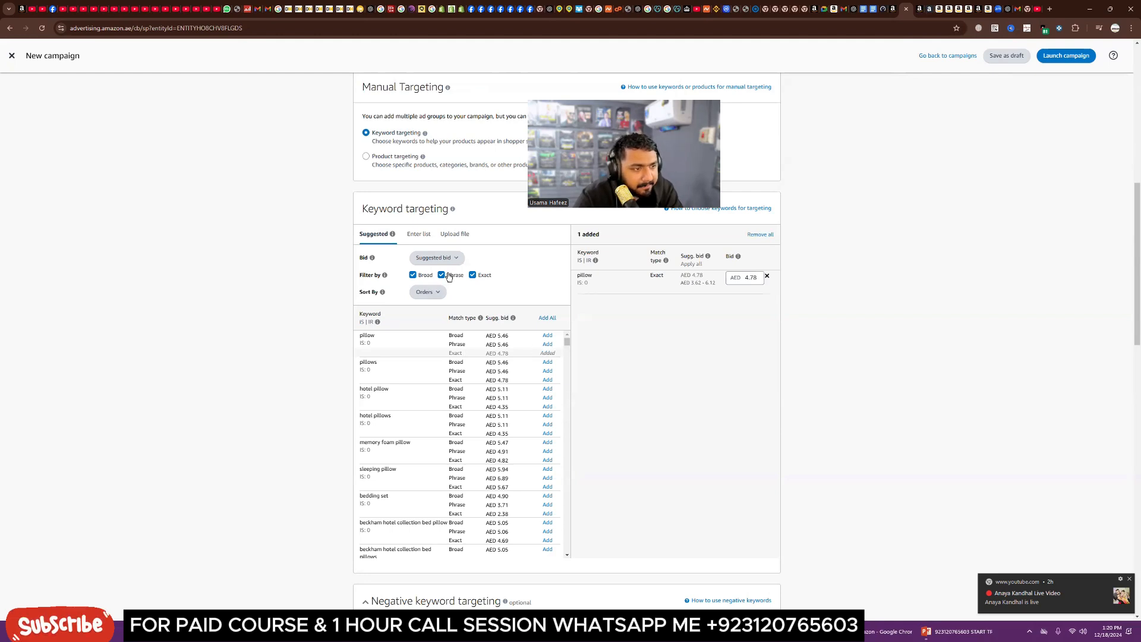
# Step: Filter the suggested keywords to show only Exact match types
pyautogui.moveTo(385, 277)
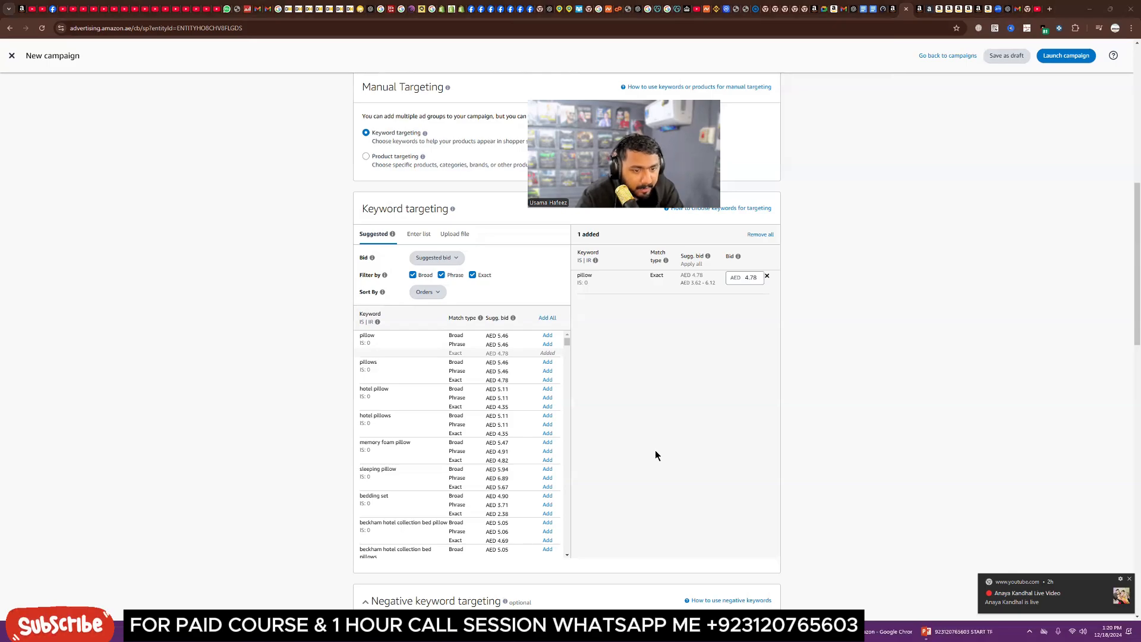
pyautogui.moveTo(596, 262)
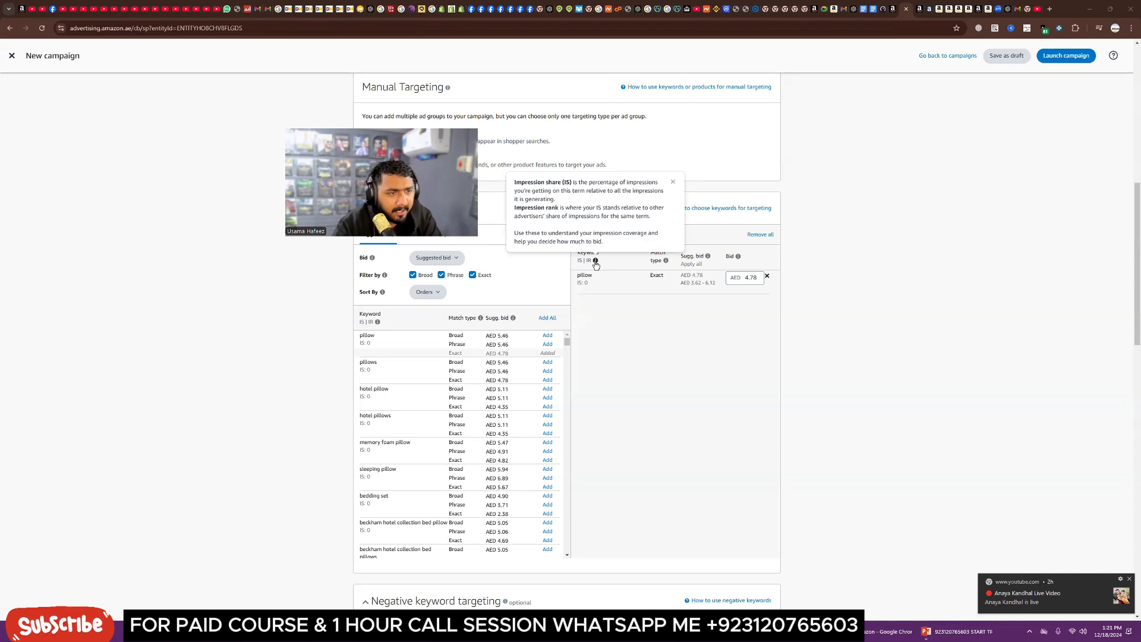
pyautogui.moveTo(666, 262)
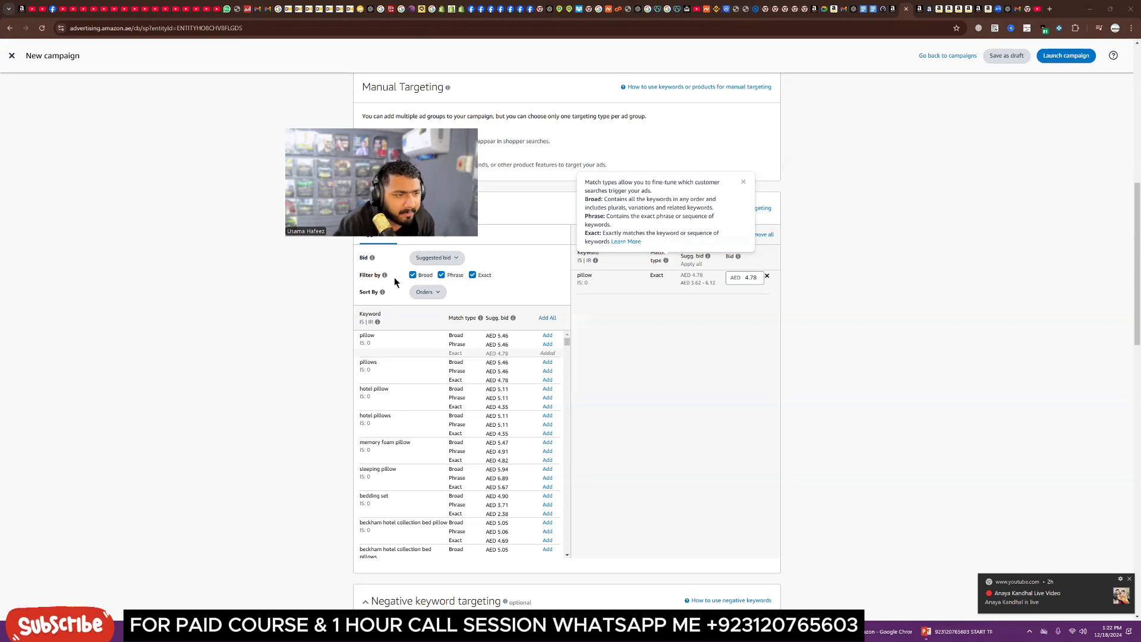
pyautogui.click(412, 275)
pyautogui.click(441, 275)
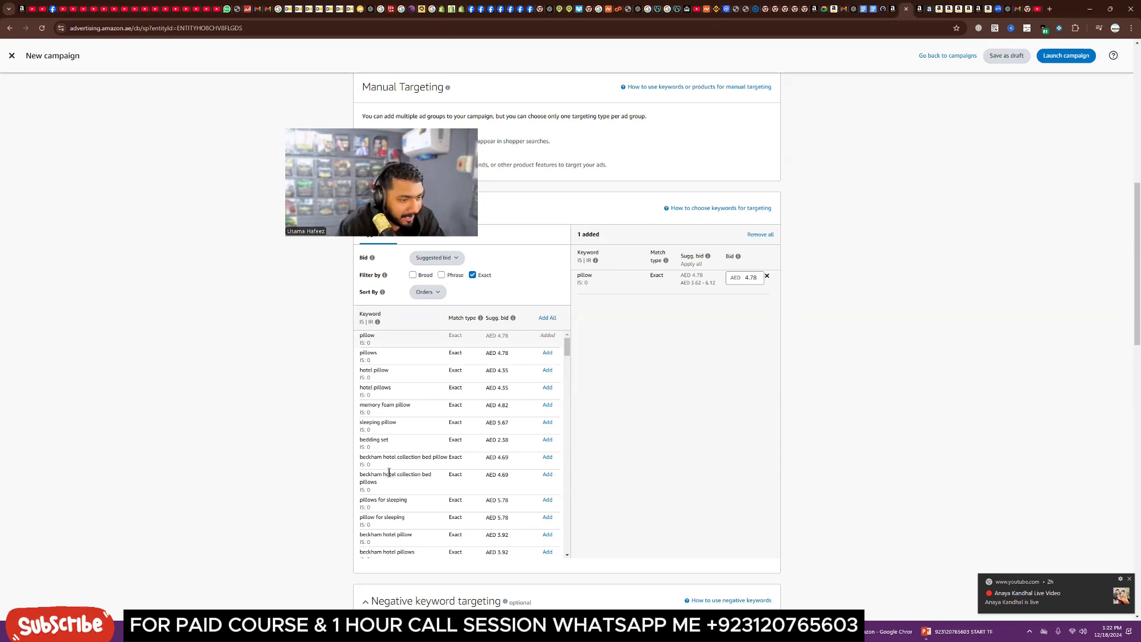
# Step: Scroll through the suggested Exact-match keywords to review their suggested bids
pyautogui.moveTo(390, 467); pyautogui.dragTo(422, 458)
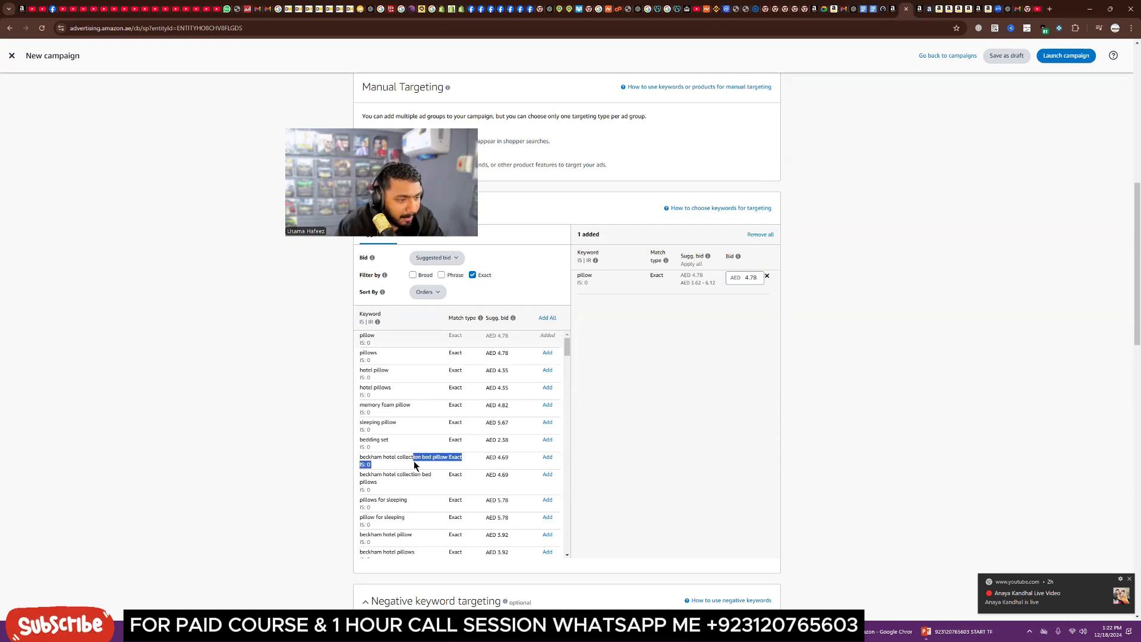
pyautogui.click(397, 473)
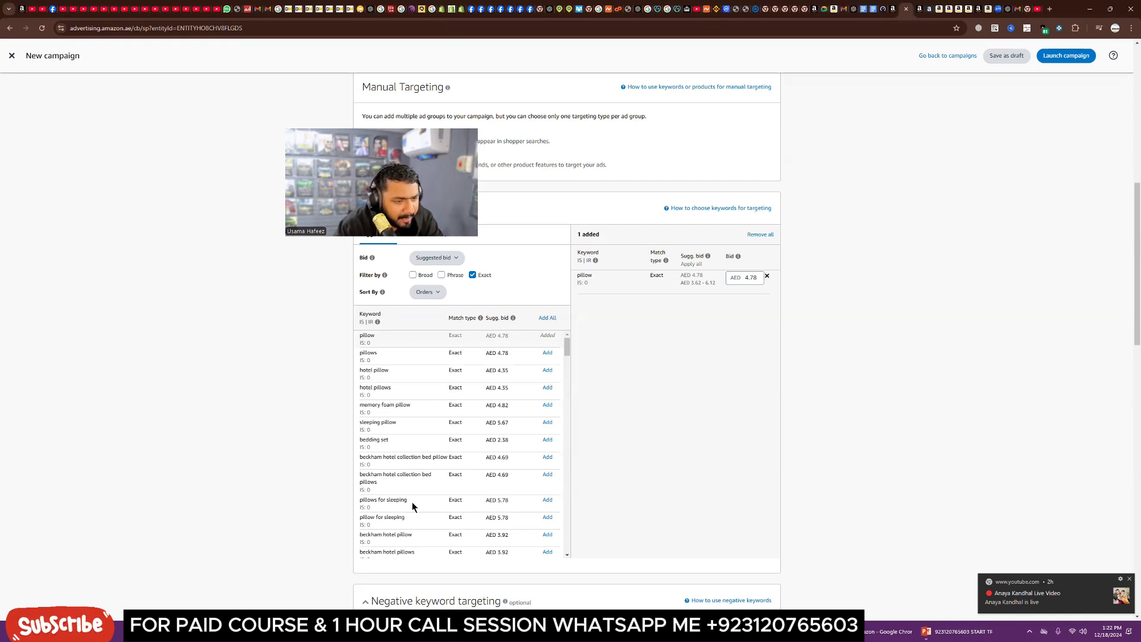
pyautogui.scroll(-2, 412, 502)
pyautogui.moveTo(509, 410); pyautogui.dragTo(488, 411)
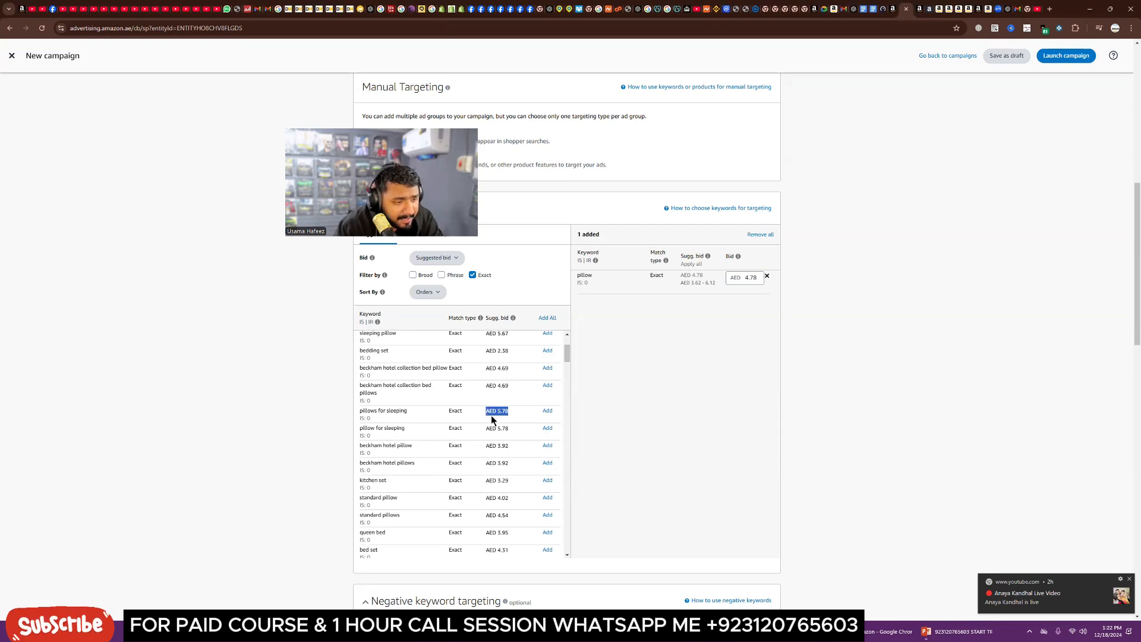
pyautogui.click(492, 421)
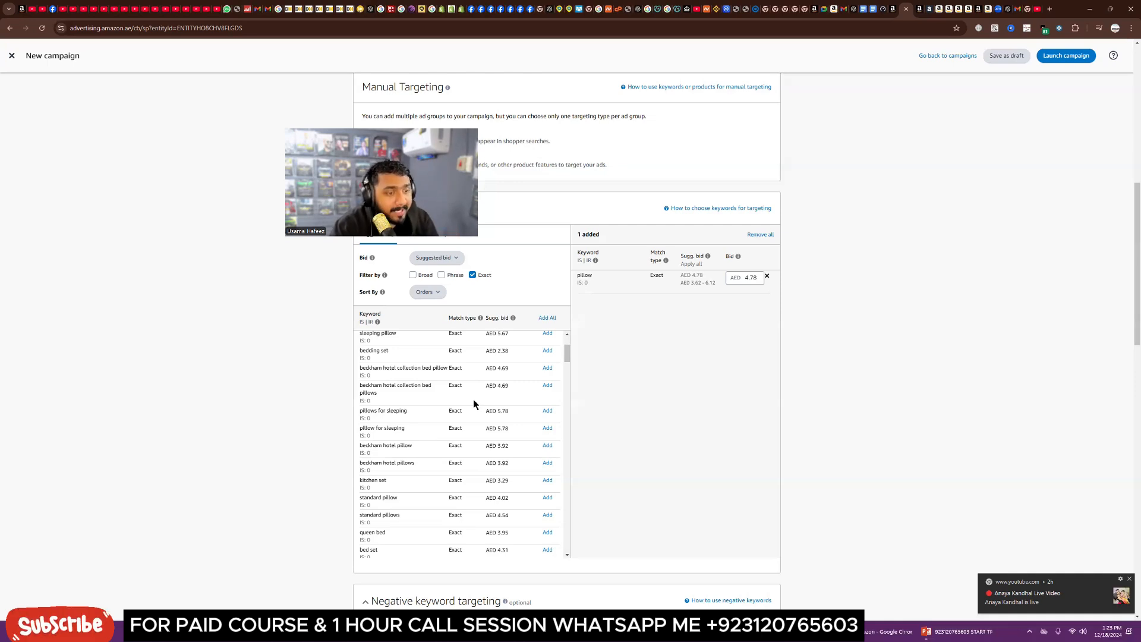
pyautogui.scroll(-2, 474, 403)
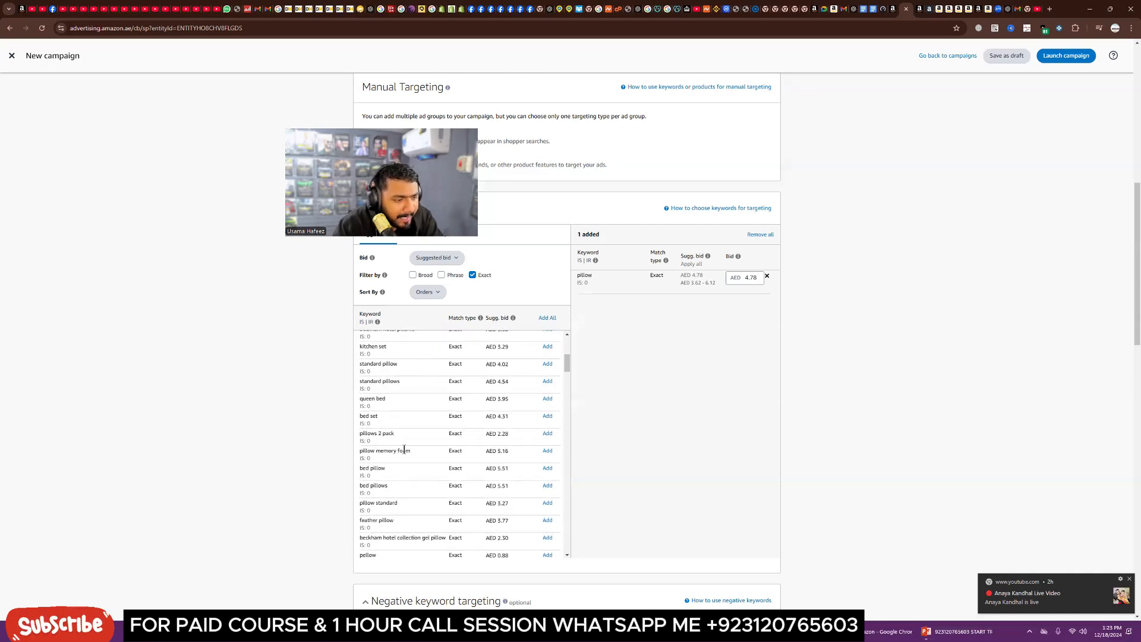
pyautogui.moveTo(381, 417); pyautogui.dragTo(369, 348)
pyautogui.click(396, 417)
pyautogui.click(402, 406)
pyautogui.click(409, 390)
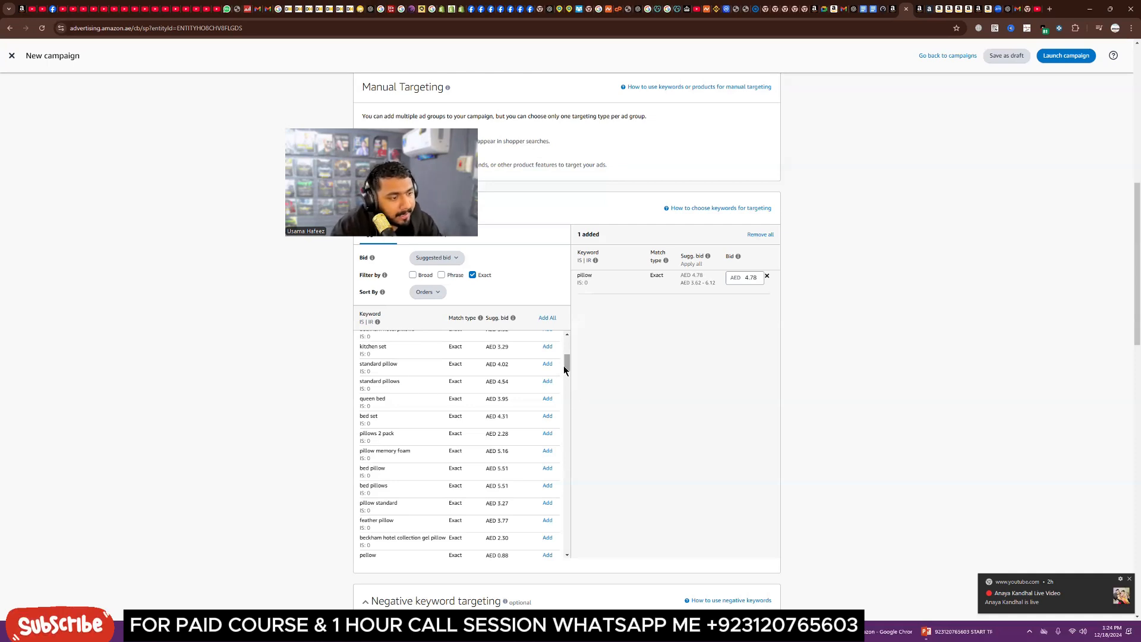
pyautogui.moveTo(564, 367); pyautogui.dragTo(566, 412)
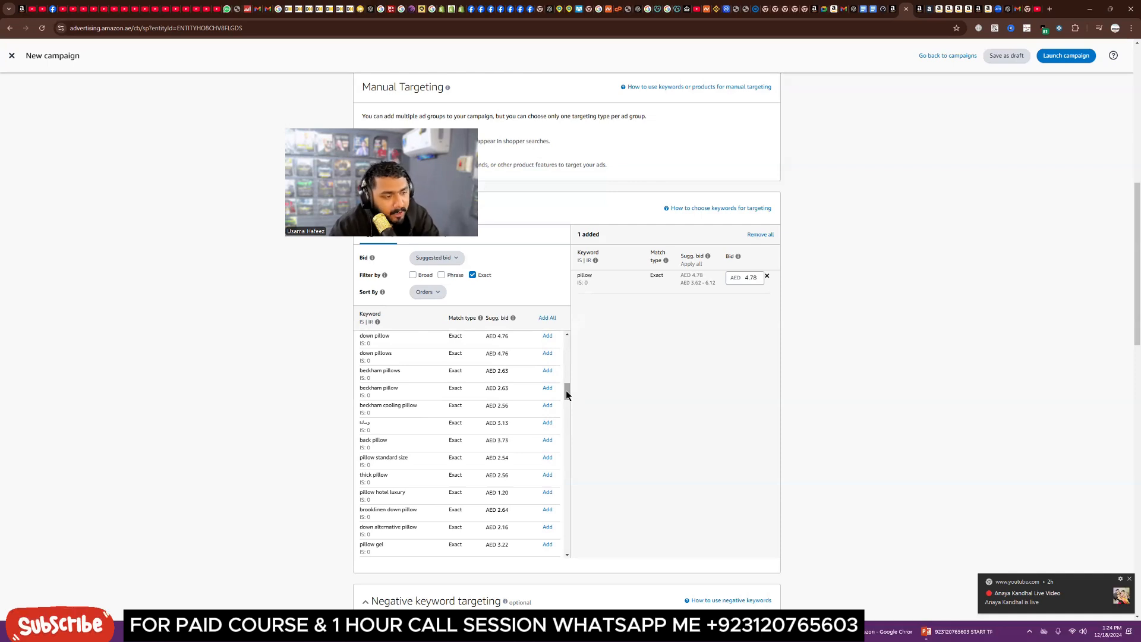
pyautogui.moveTo(566, 394); pyautogui.dragTo(566, 401)
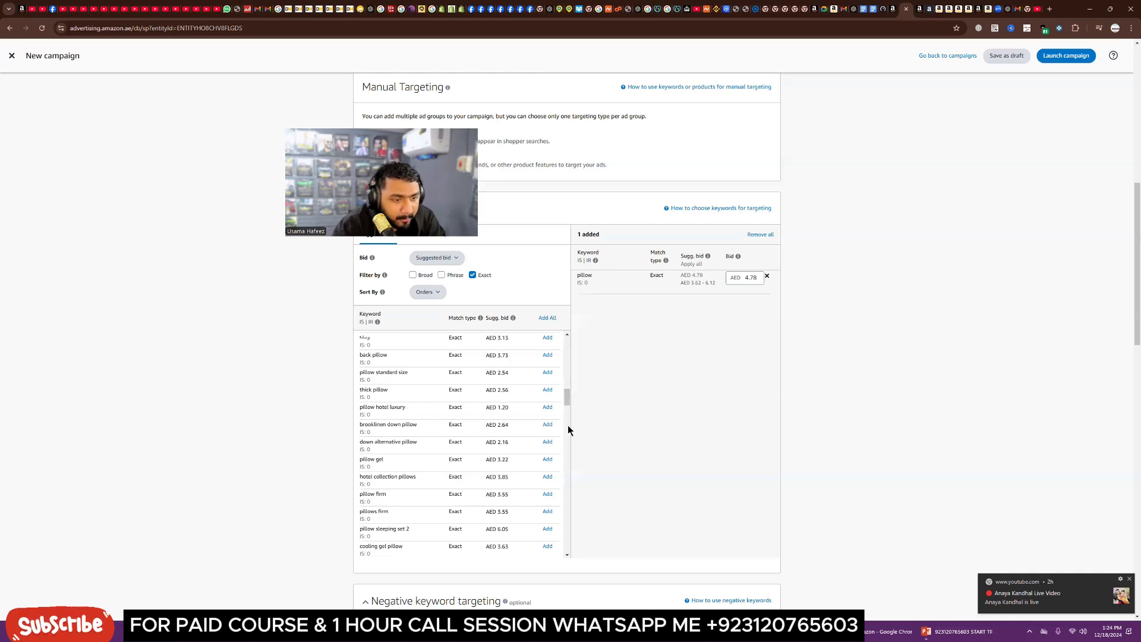
# Step: Try to change the pillow keyword's bid to AED 3
pyautogui.scroll(-3, 566, 410)
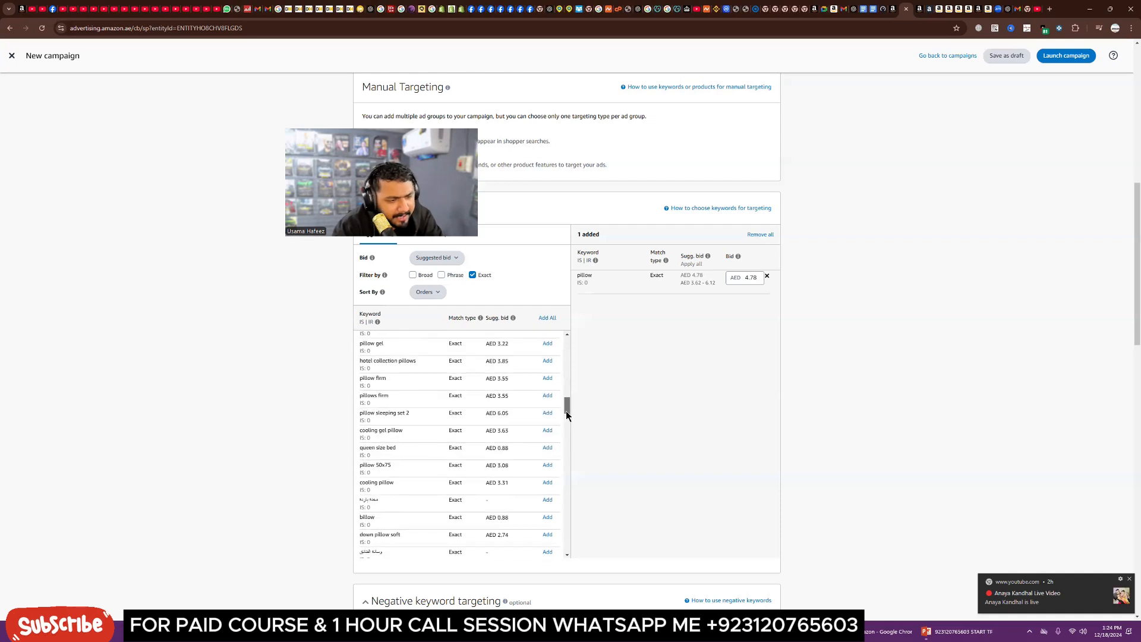
pyautogui.scroll(-2, 568, 424)
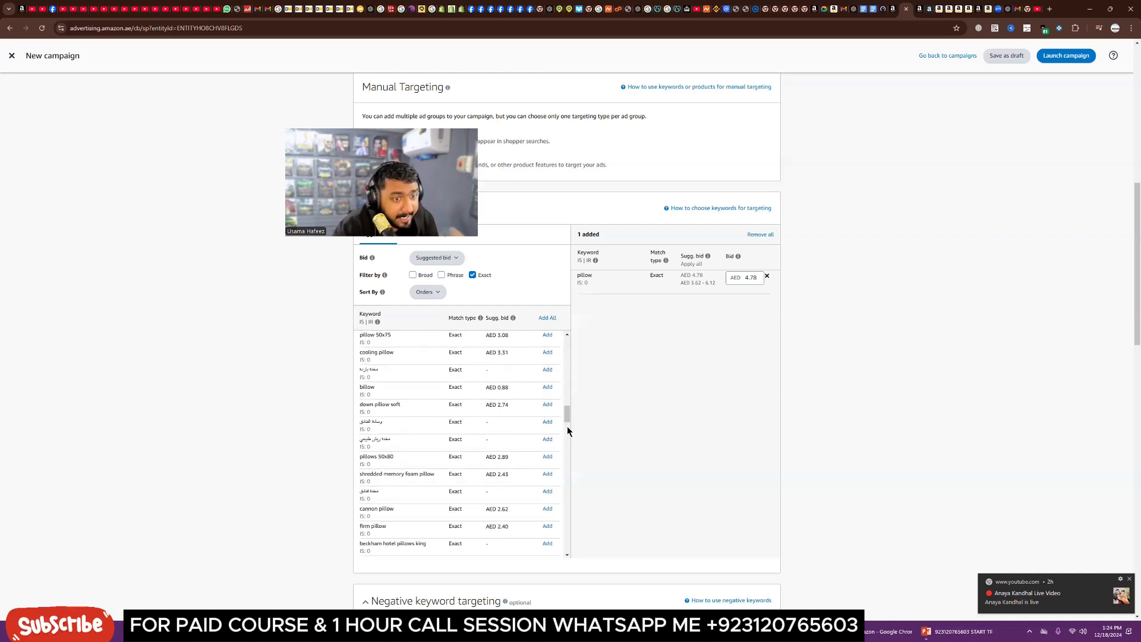
pyautogui.moveTo(667, 261)
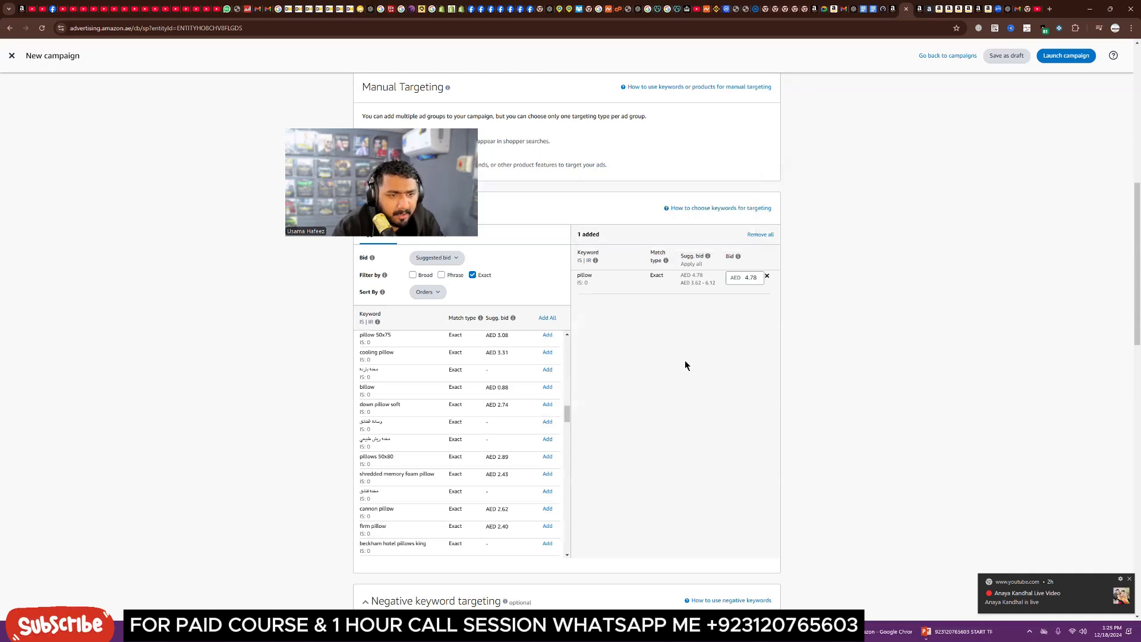
pyautogui.click(754, 278)
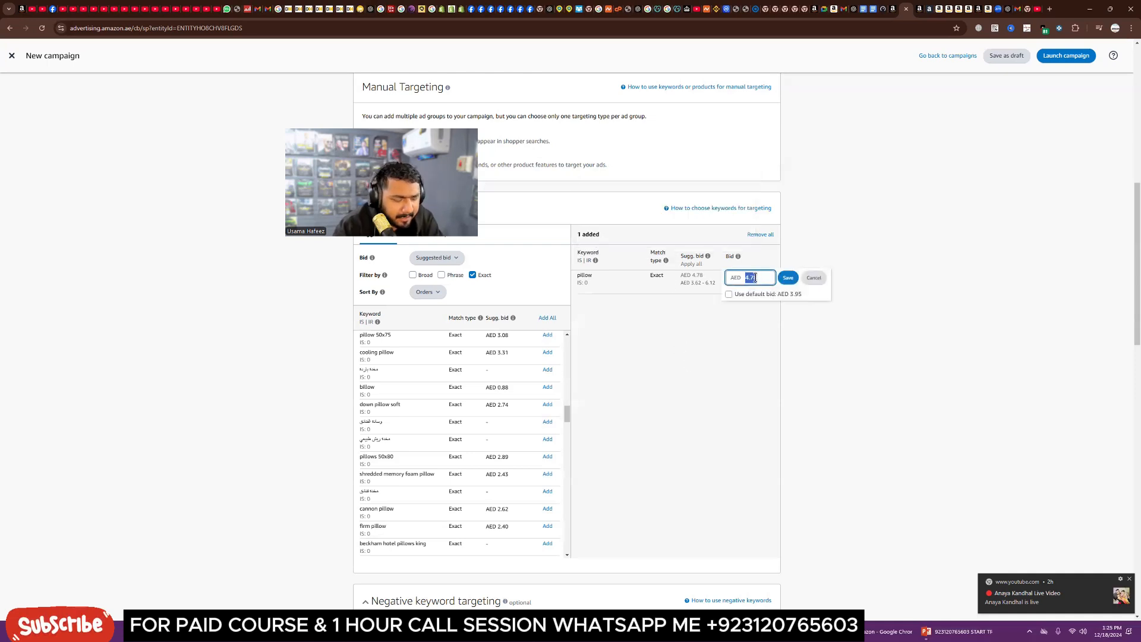
pyautogui.write('2')
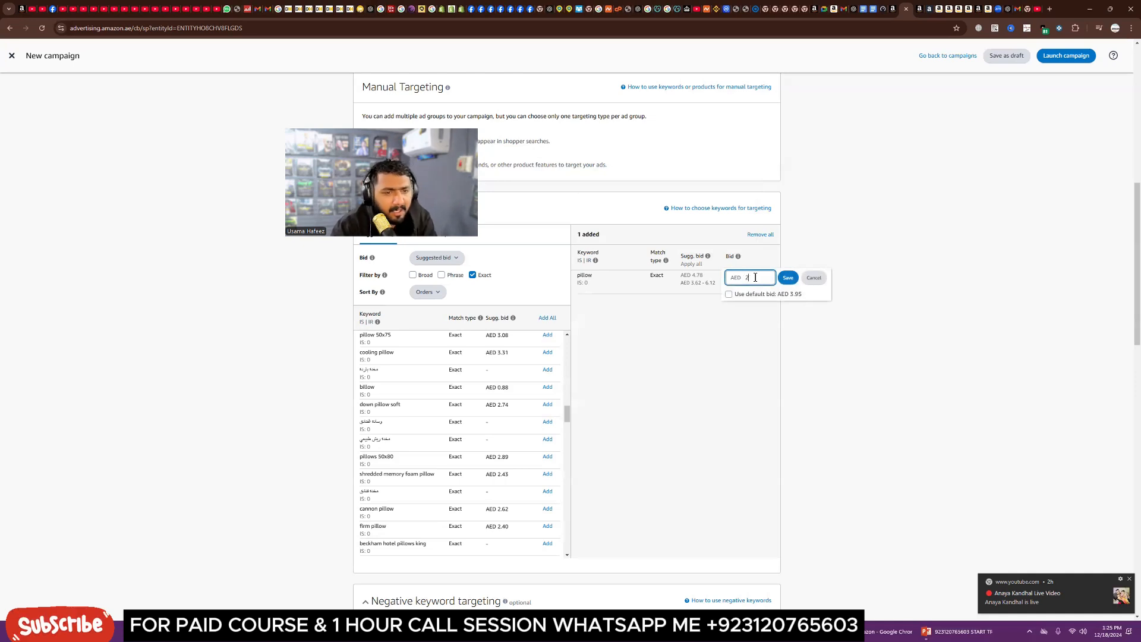
pyautogui.click(740, 340)
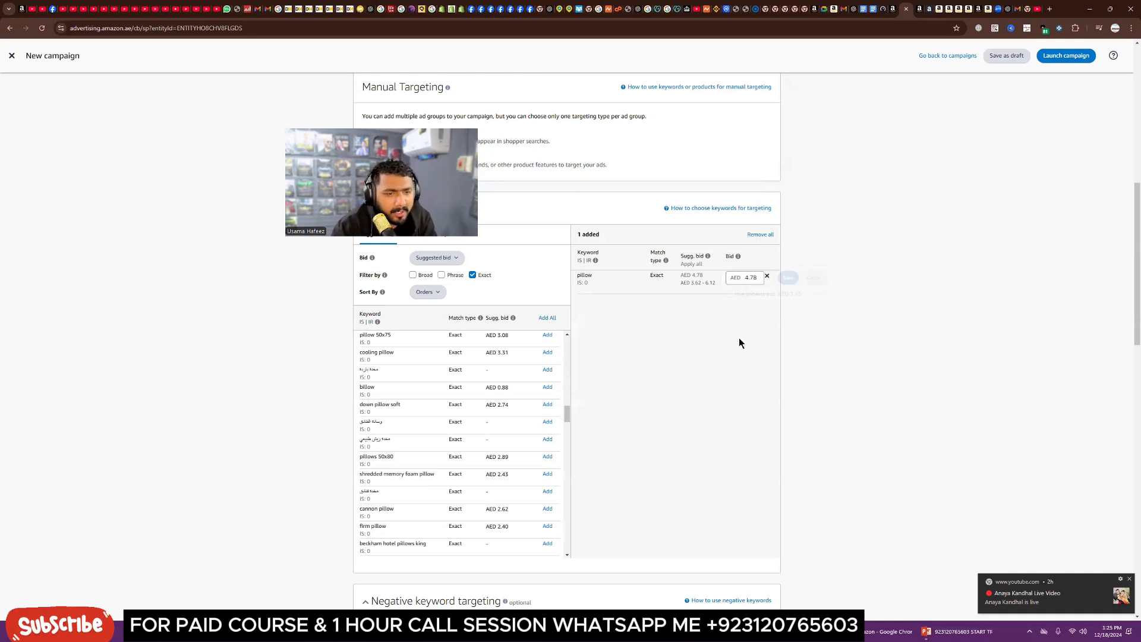
pyautogui.click(751, 280)
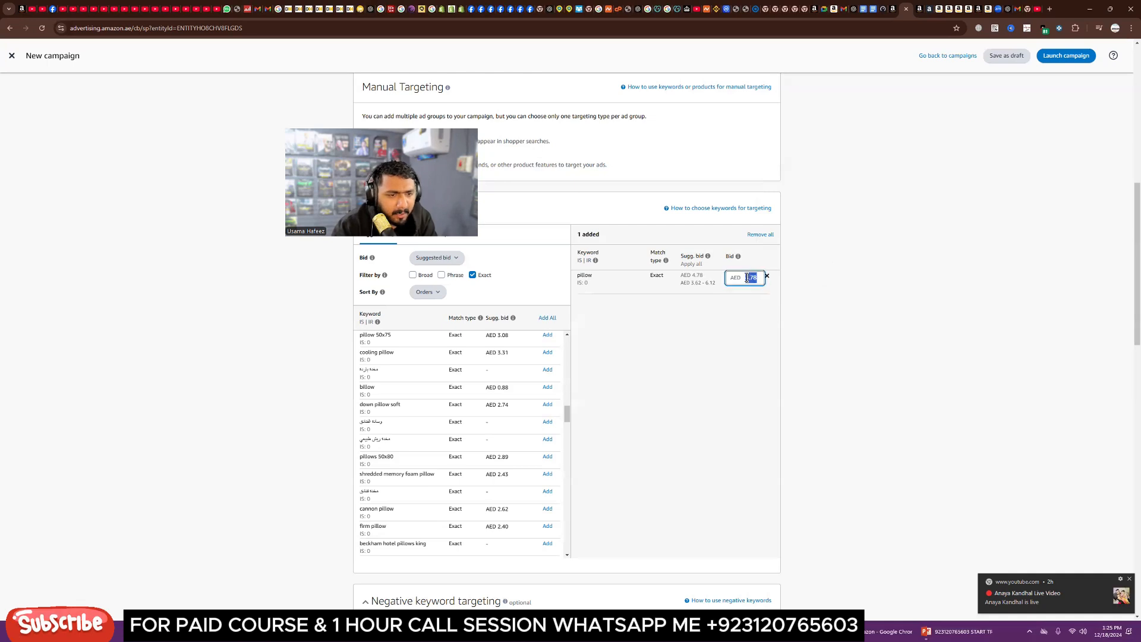
pyautogui.click(701, 287)
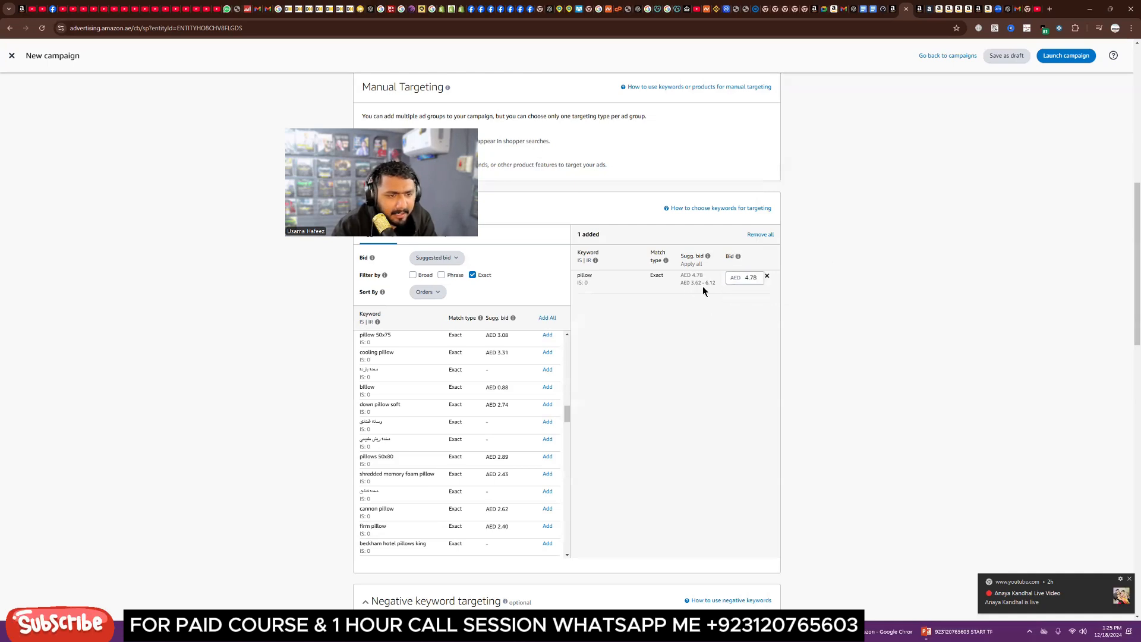
pyautogui.click(748, 277)
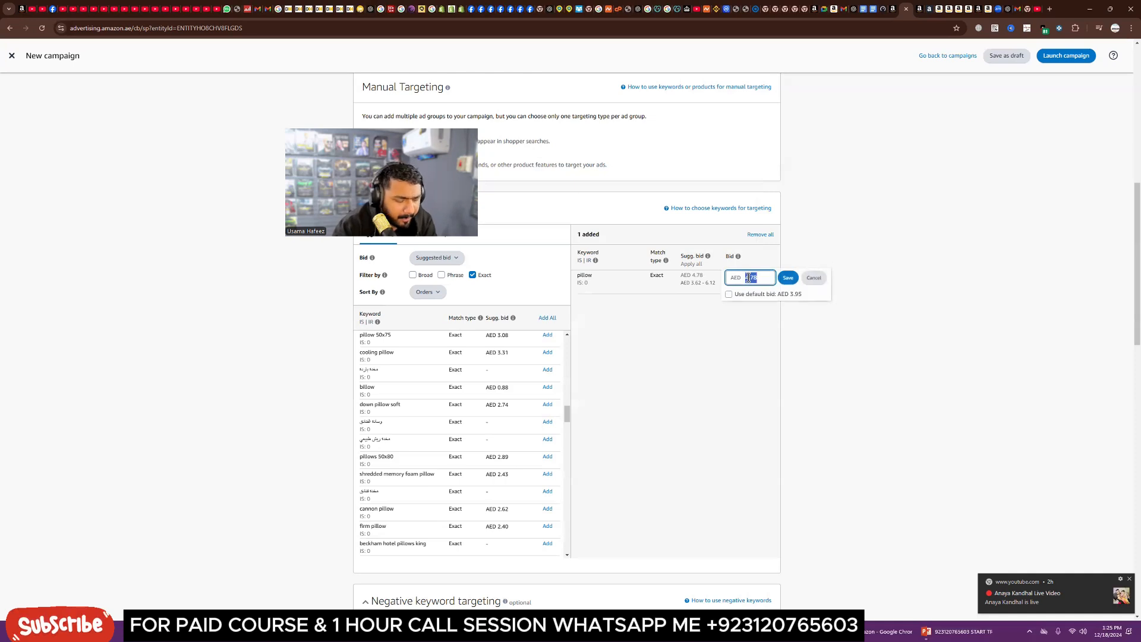
pyautogui.press('BackSpace')
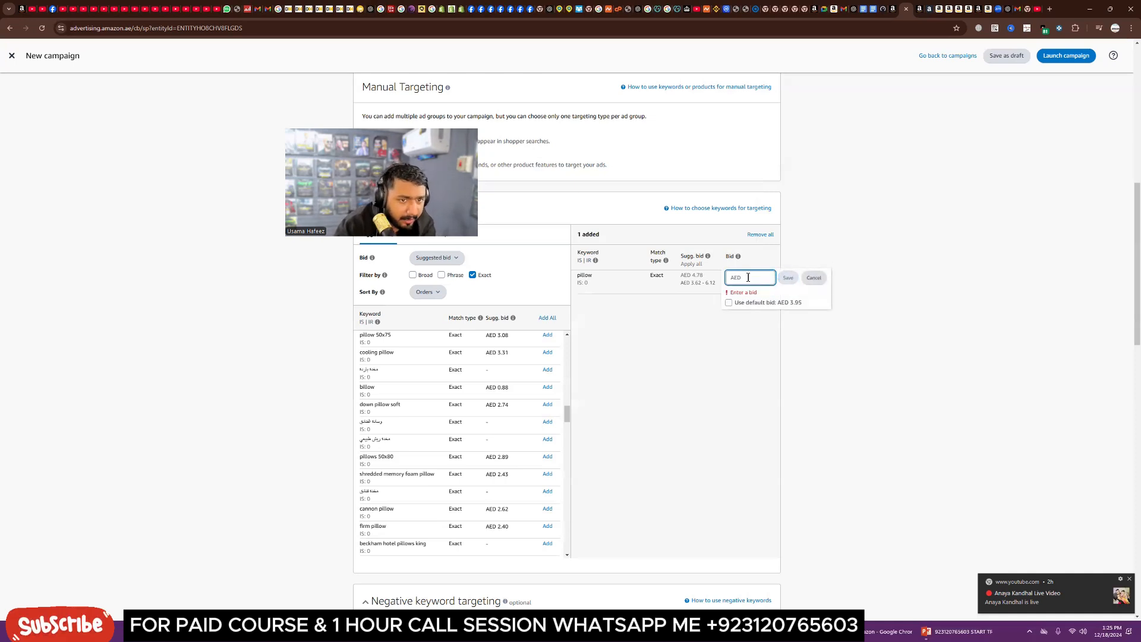
pyautogui.write('3.7')
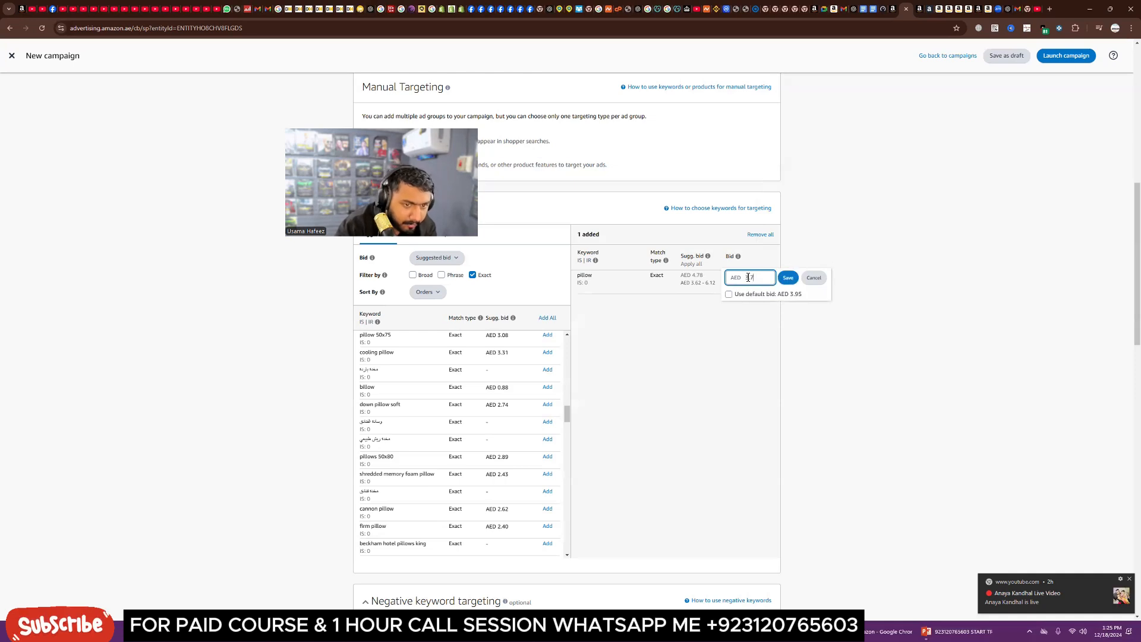
pyautogui.click(714, 347)
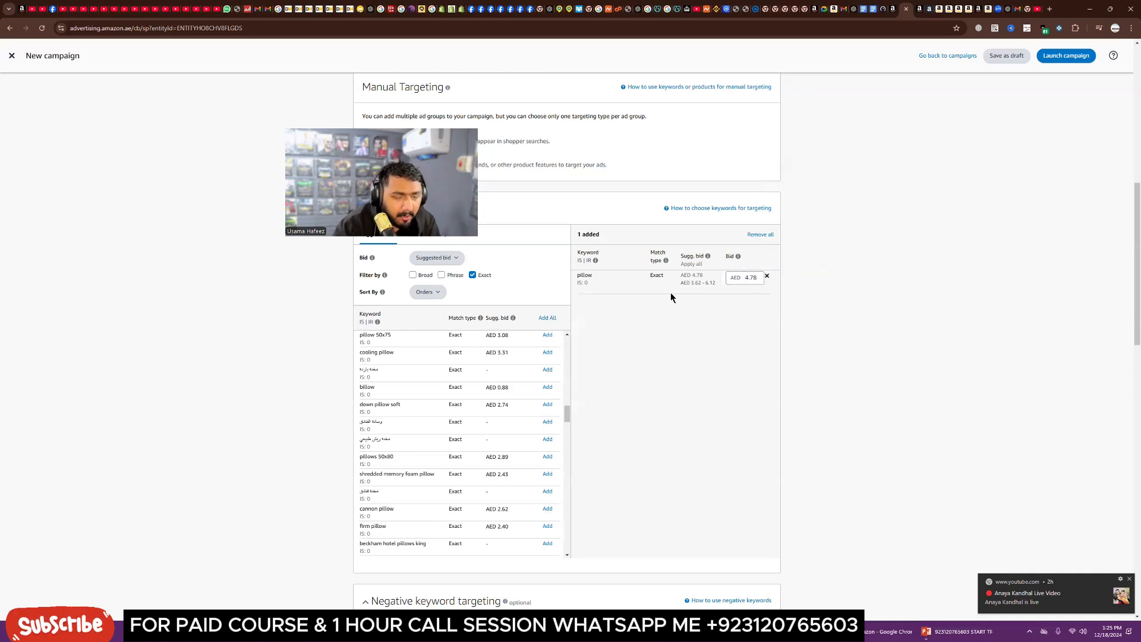
# Step: Switch the manual targeting type to Product targeting and open the category search
pyautogui.scroll(-5, 433, 462)
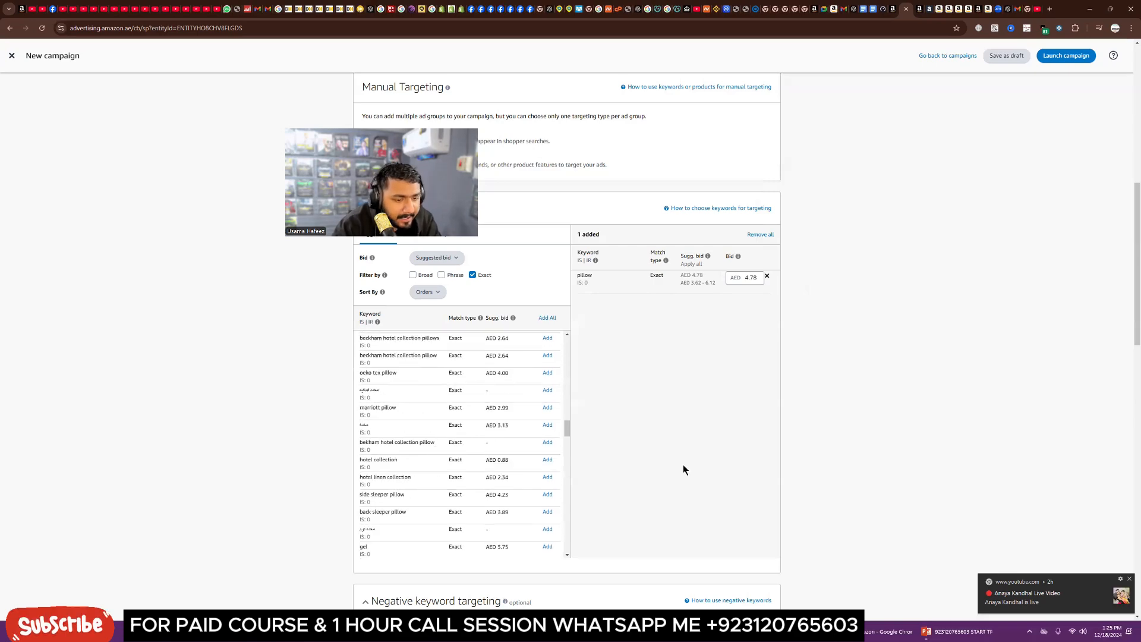
pyautogui.scroll(-1, 683, 465)
pyautogui.scroll(4, 683, 465)
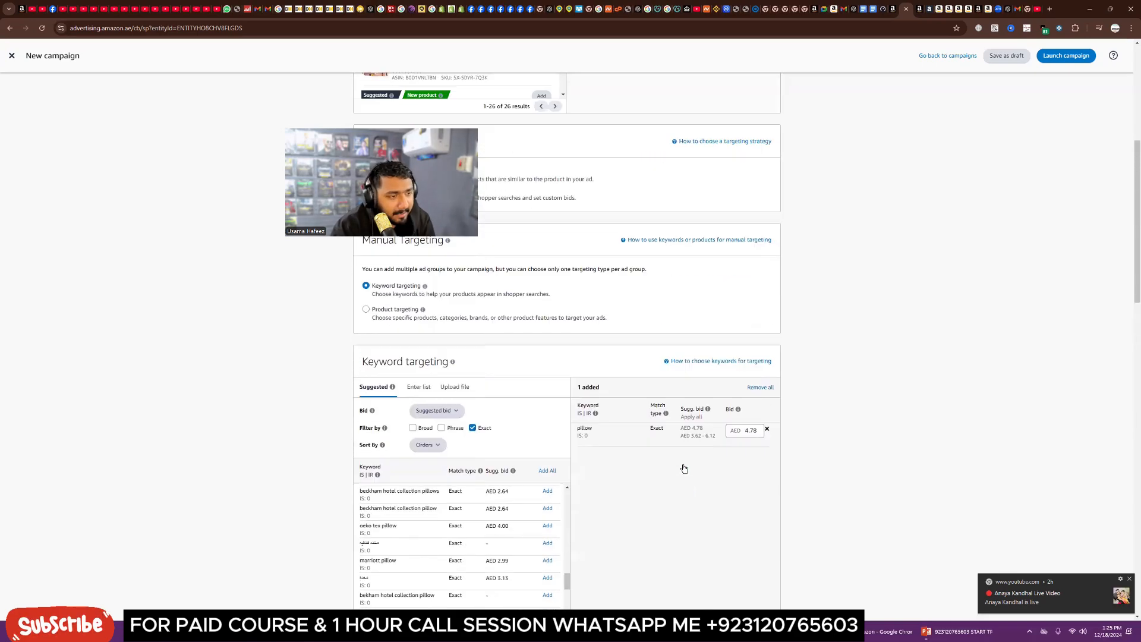
pyautogui.scroll(1, 684, 469)
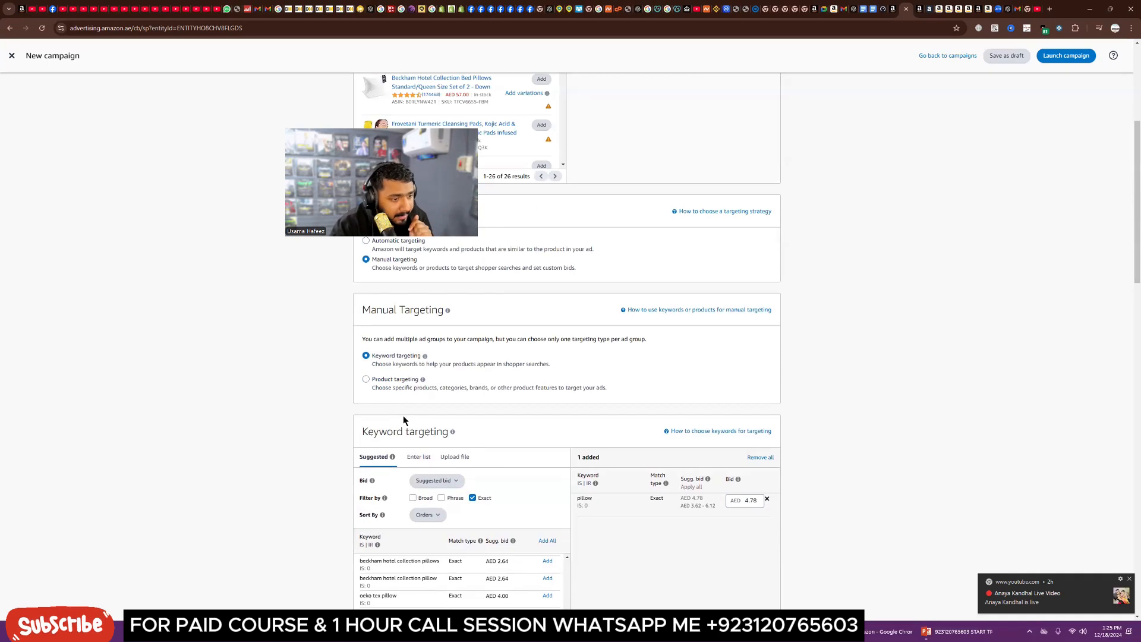
pyautogui.click(383, 380)
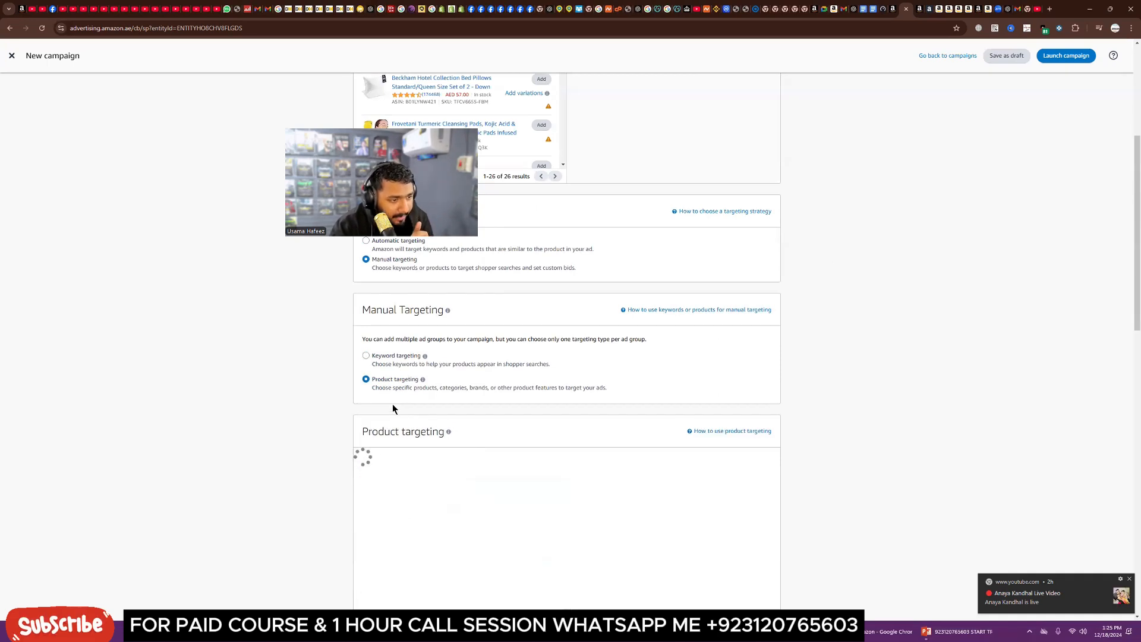
pyautogui.scroll(-2, 535, 462)
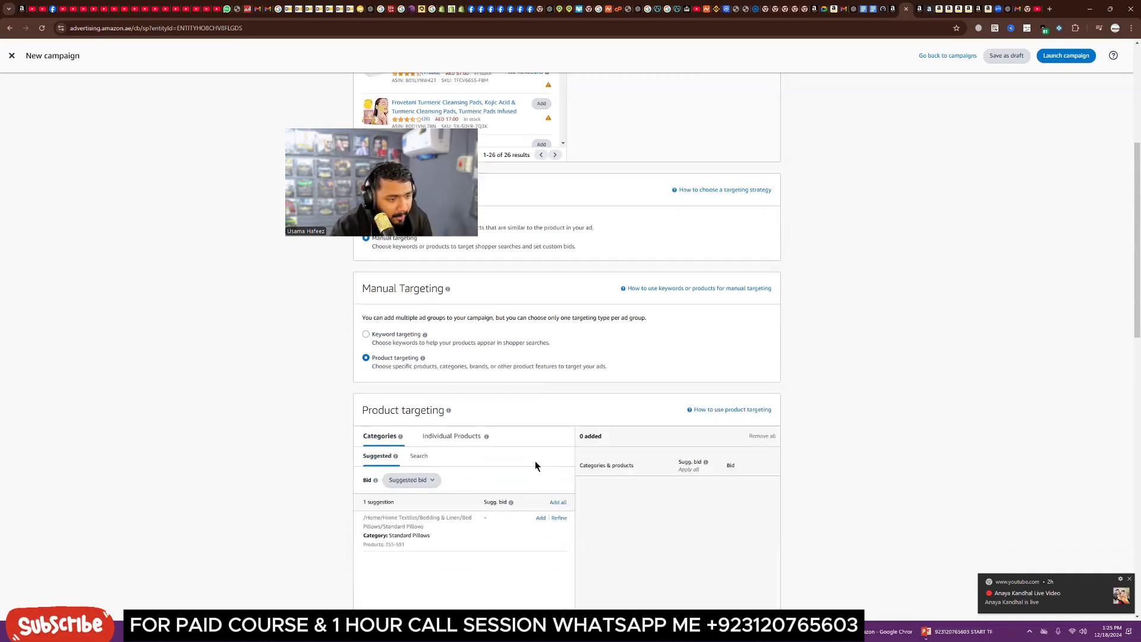
pyautogui.click(418, 389)
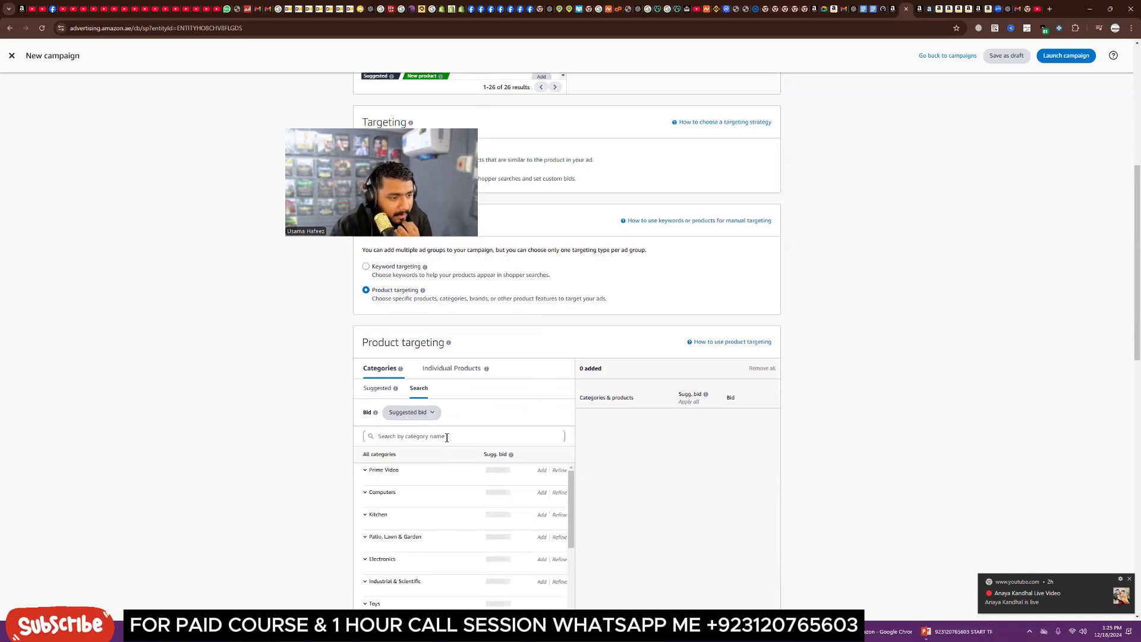
# Step: Look through the open Amazon product tabs and select the pillow listing's ASIN in its address
pyautogui.click(940, 8)
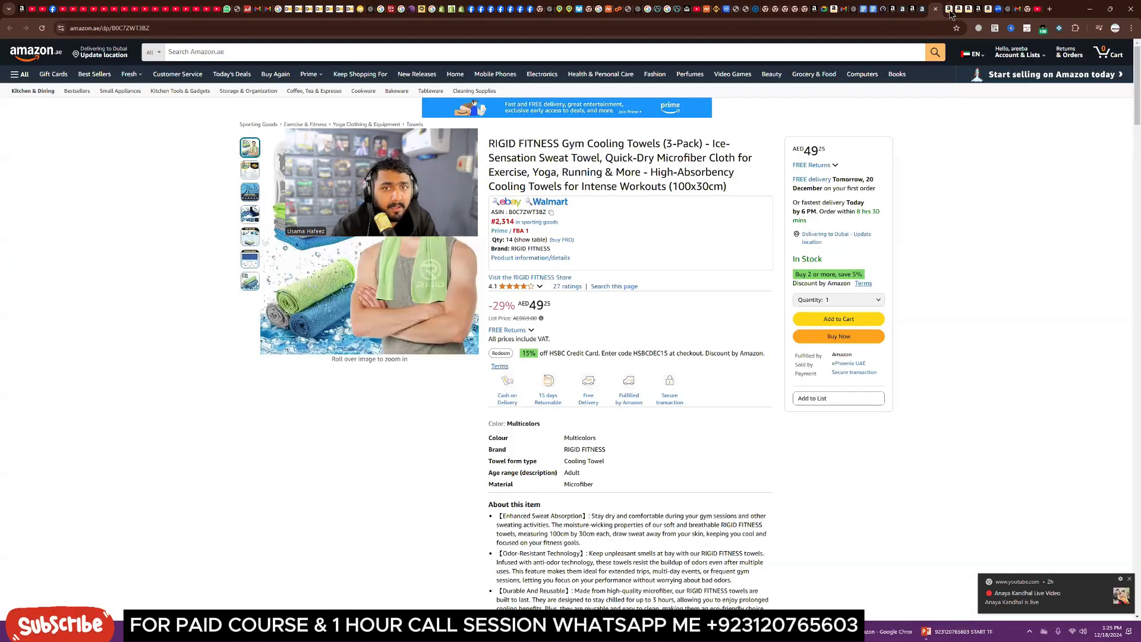
pyautogui.click(950, 9)
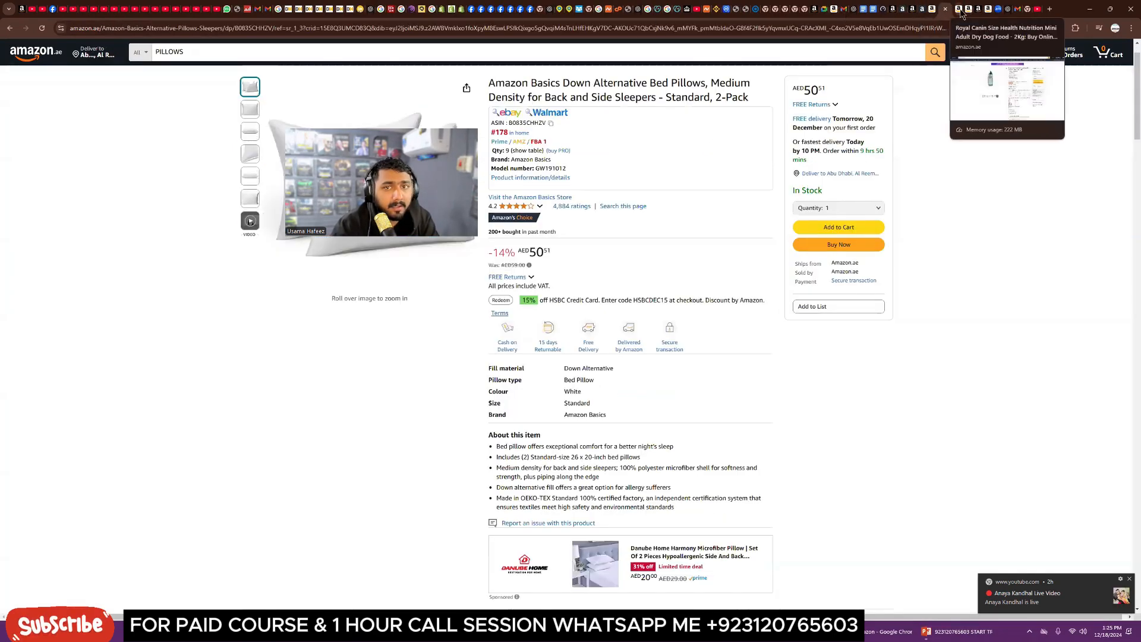
pyautogui.click(960, 9)
pyautogui.click(968, 10)
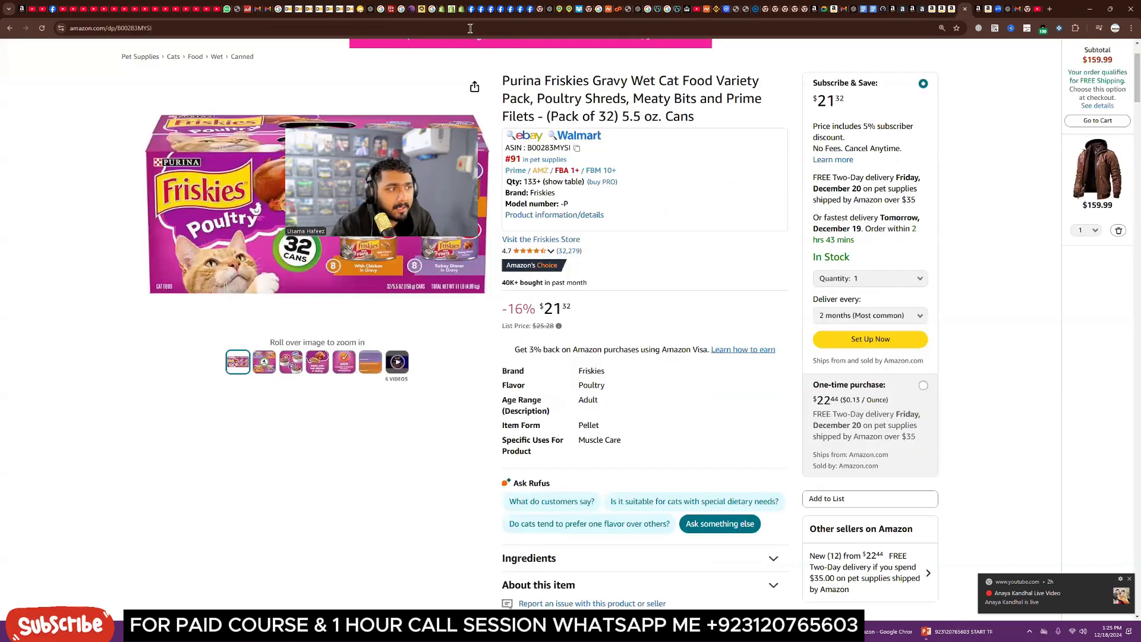
pyautogui.click(941, 9)
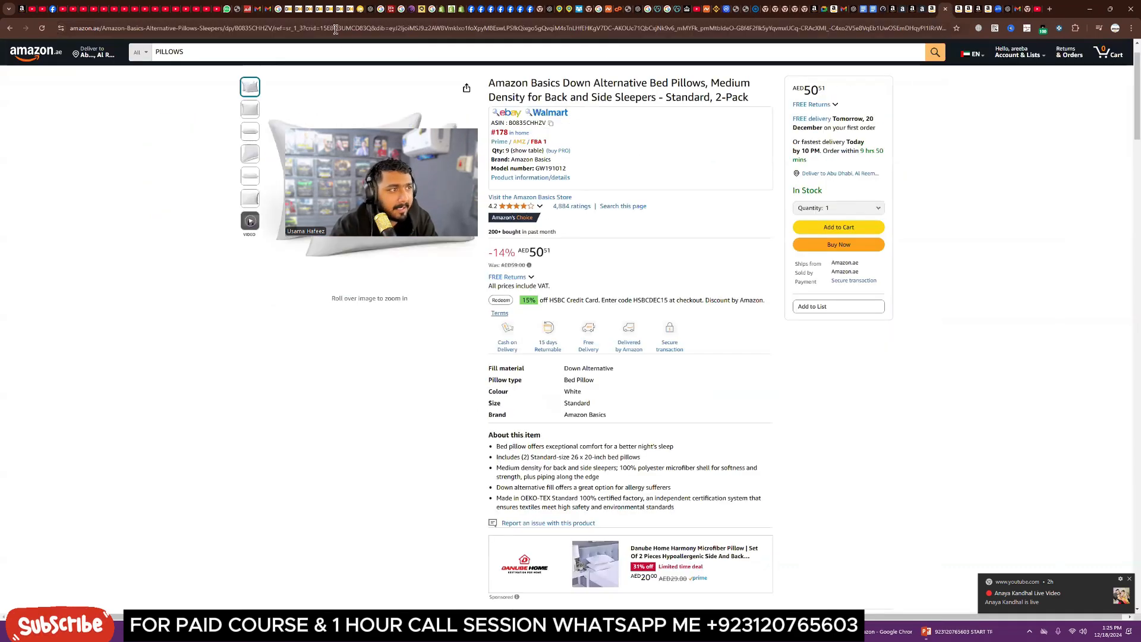
pyautogui.doubleClick(257, 29)
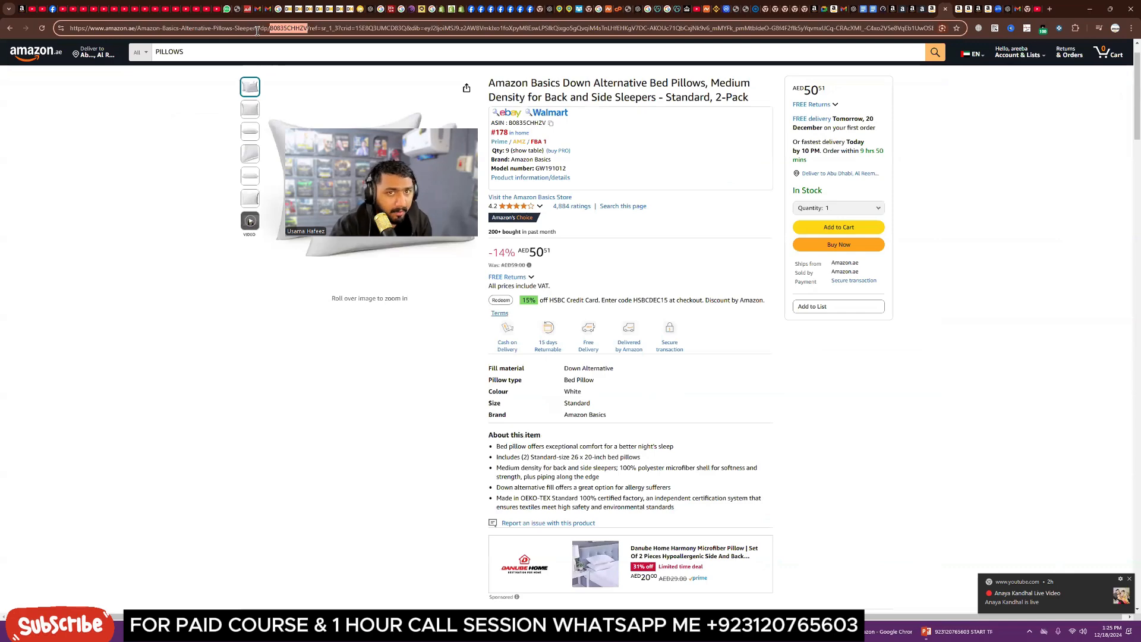
pyautogui.click(897, 9)
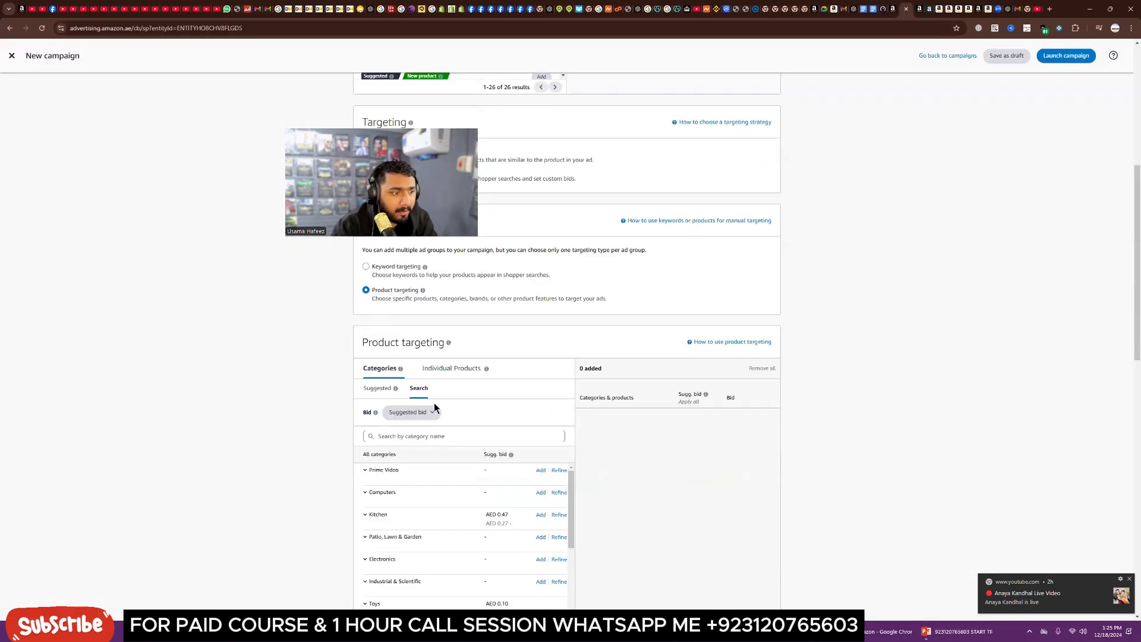
# Step: Search the product-targeting categories for PILLOWS, browse the results, and clear the search
pyautogui.click(440, 437)
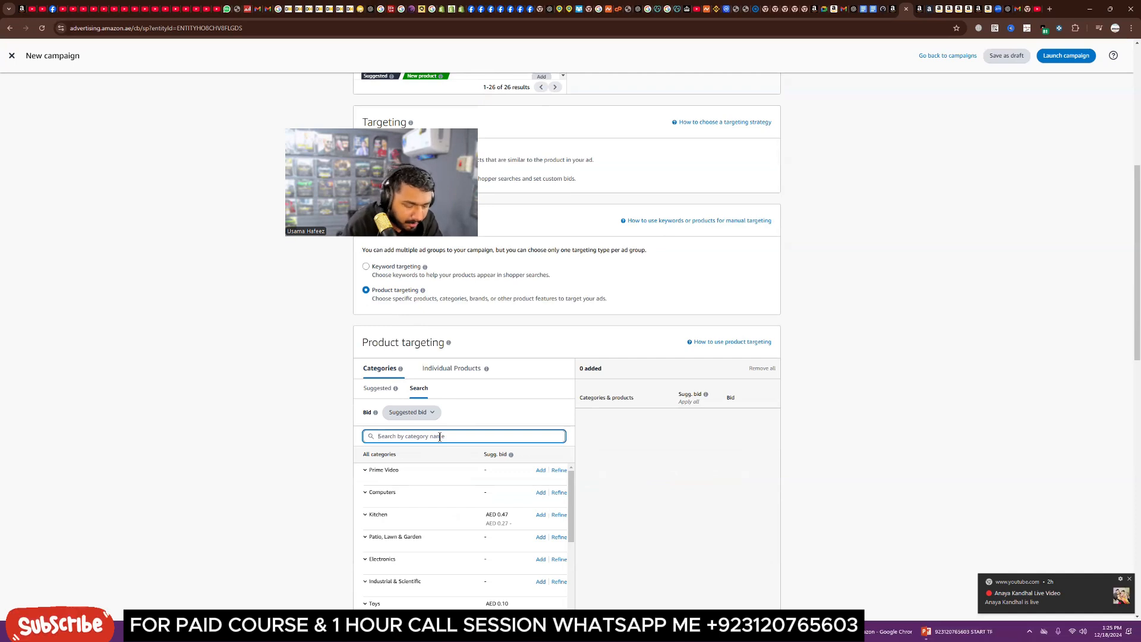
pyautogui.write('PILLOWS')
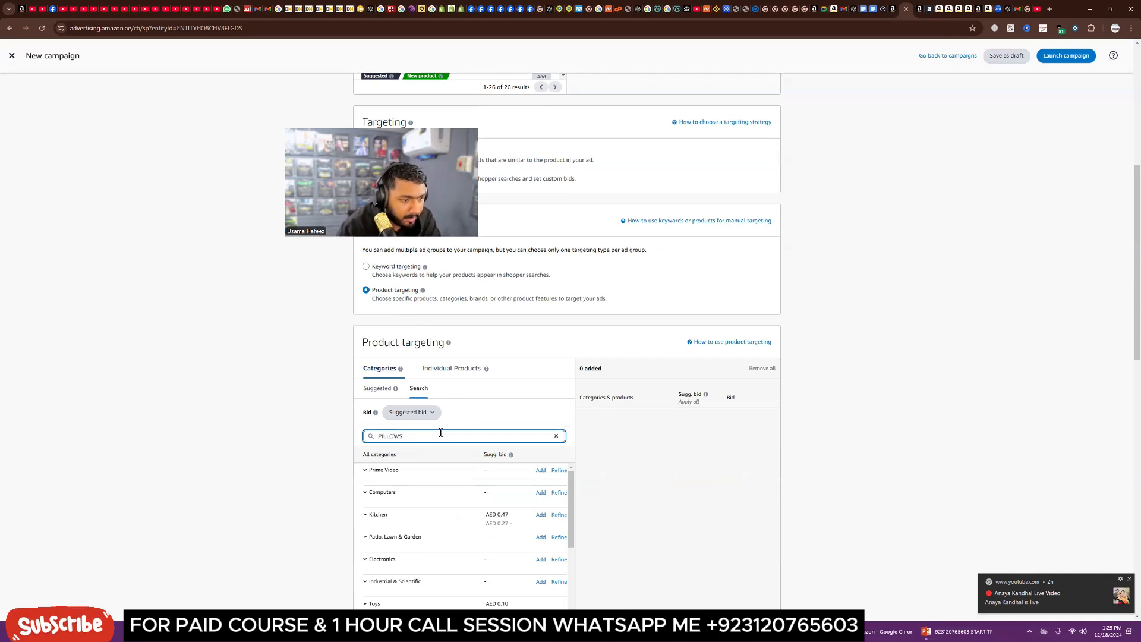
pyautogui.scroll(-3, 339, 485)
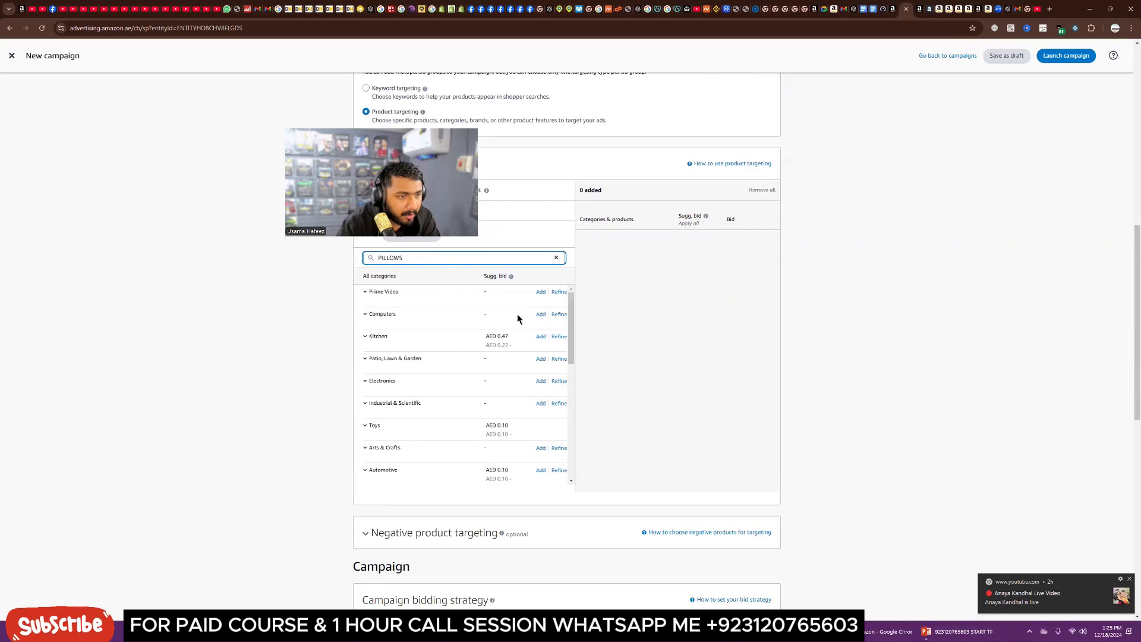
pyautogui.click(300, 328)
pyautogui.scroll(-2, 333, 428)
pyautogui.scroll(3, 324, 441)
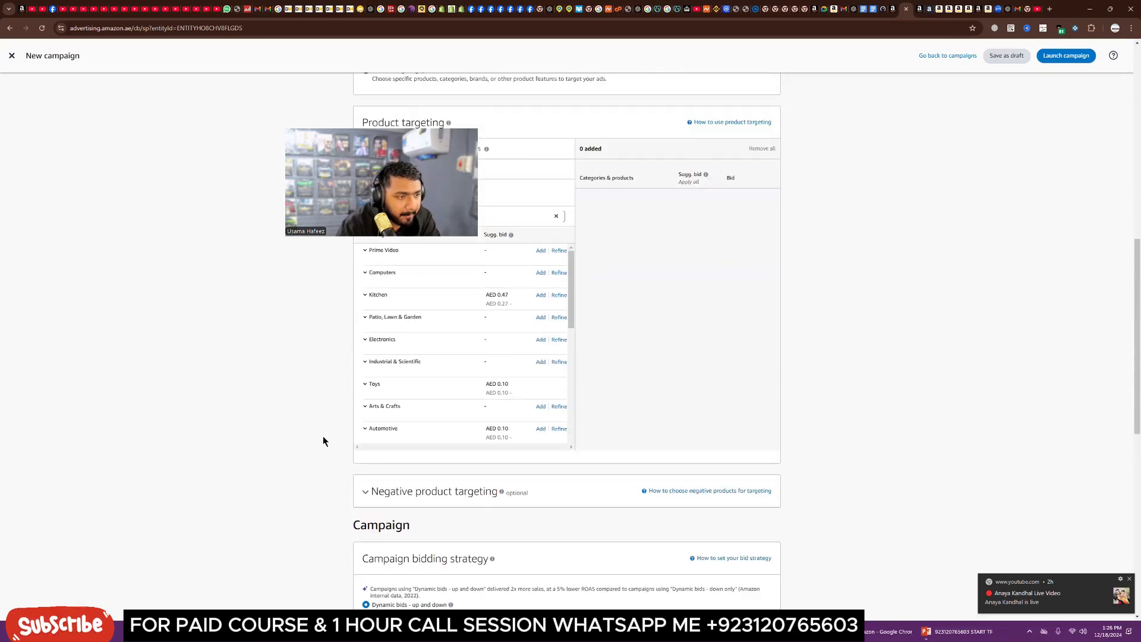
pyautogui.scroll(-3, 455, 411)
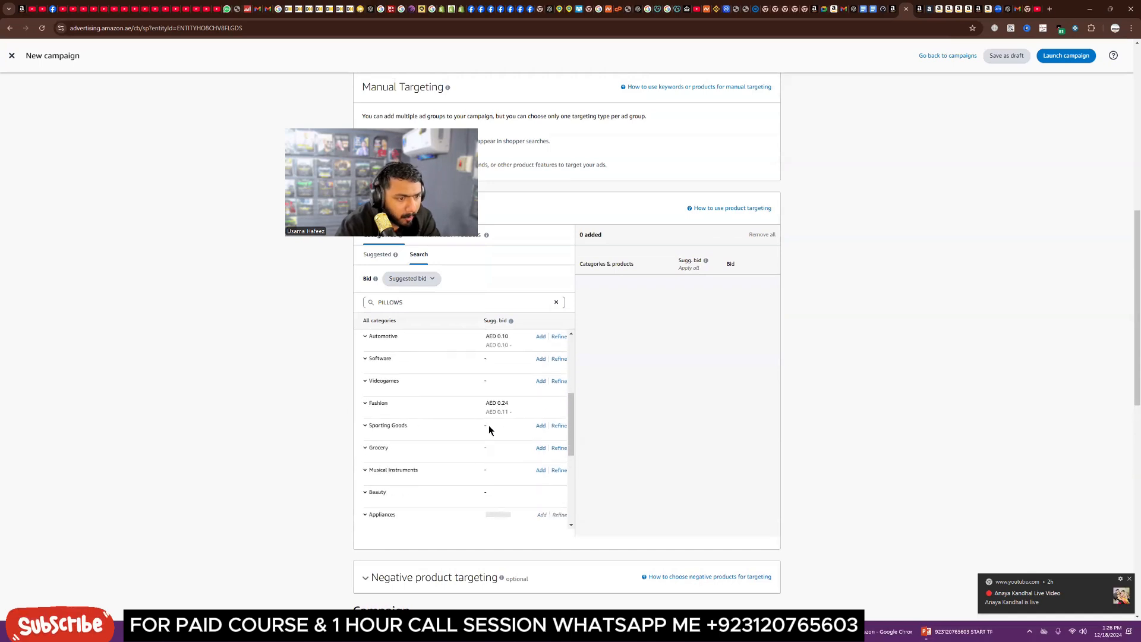
pyautogui.scroll(-2, 490, 429)
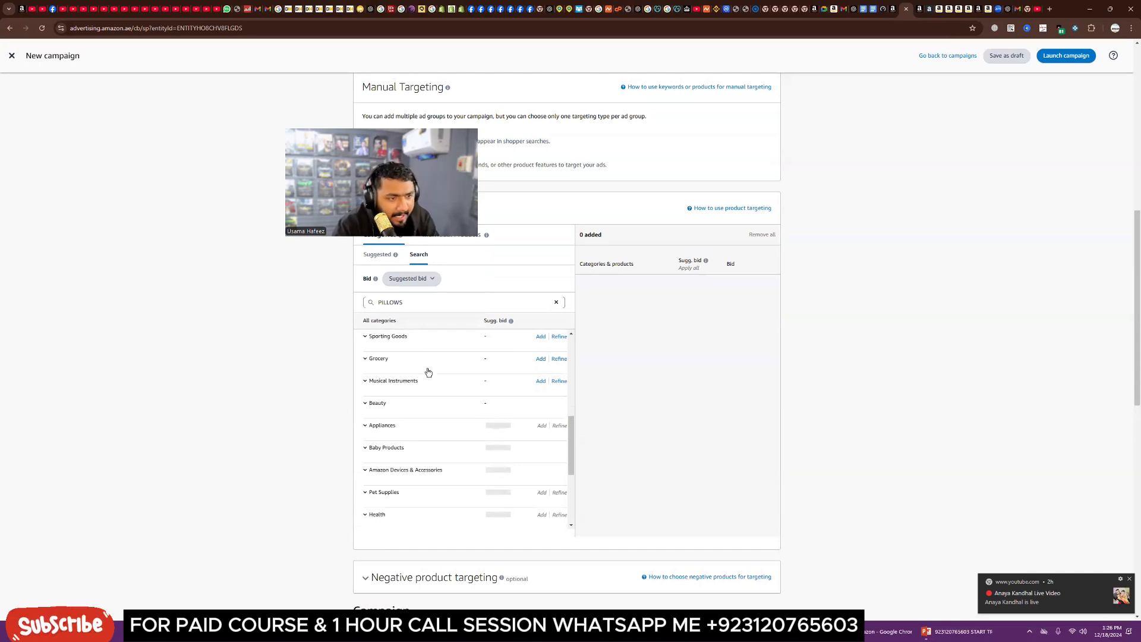
pyautogui.click(556, 302)
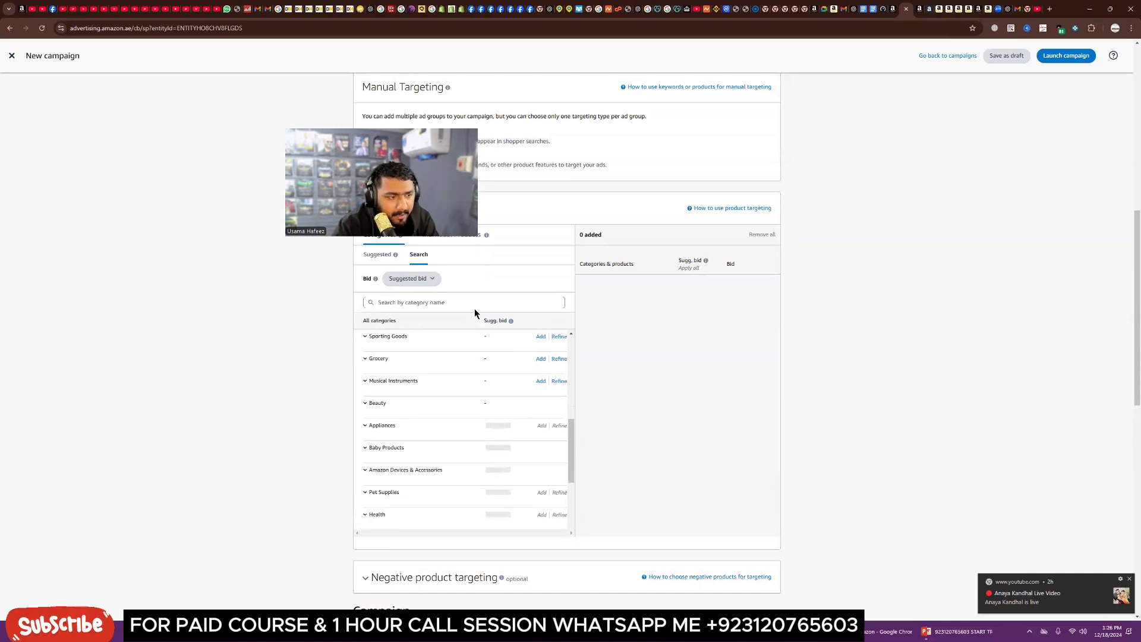
# Step: Set the campaign bidding strategy to Fixed bids
pyautogui.click(510, 322)
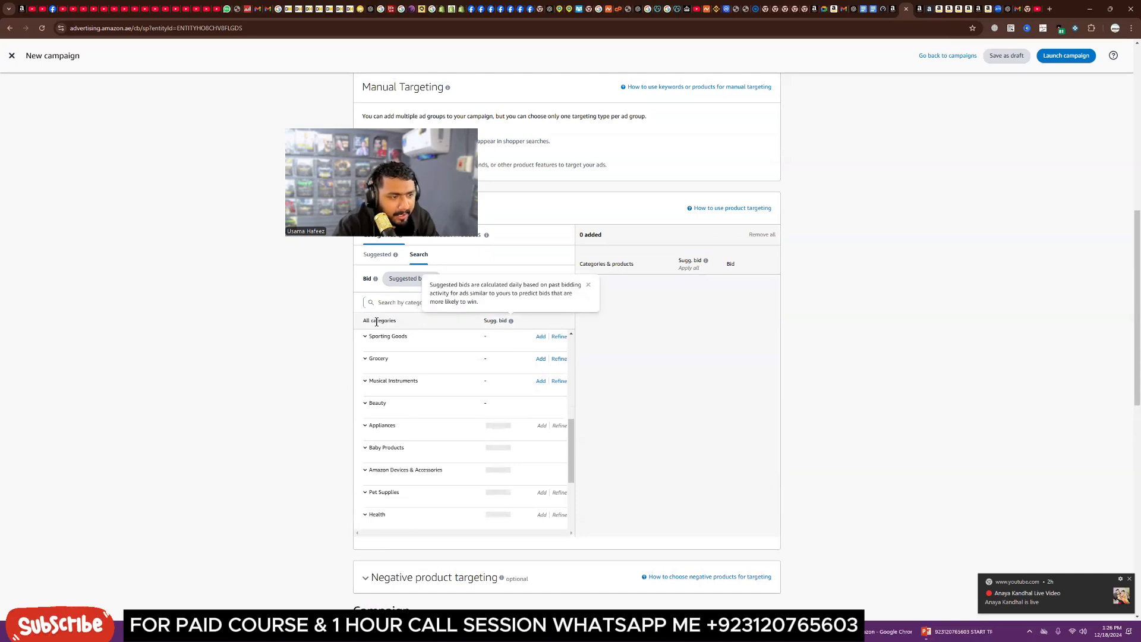
pyautogui.scroll(-8, 638, 488)
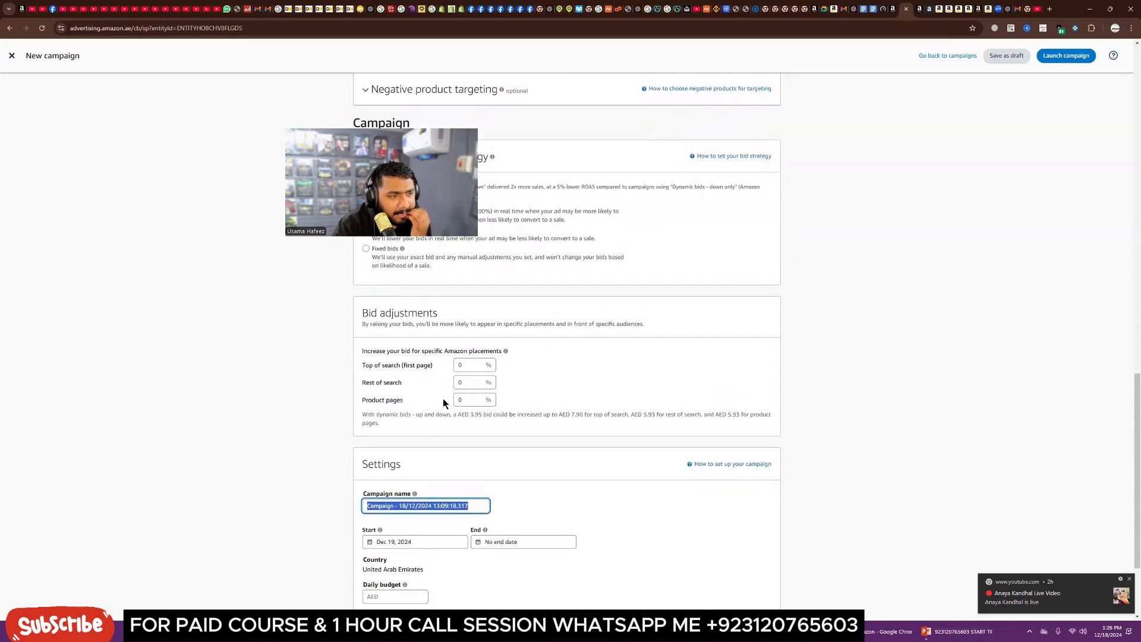
pyautogui.scroll(1, 395, 359)
pyautogui.scroll(-1, 387, 367)
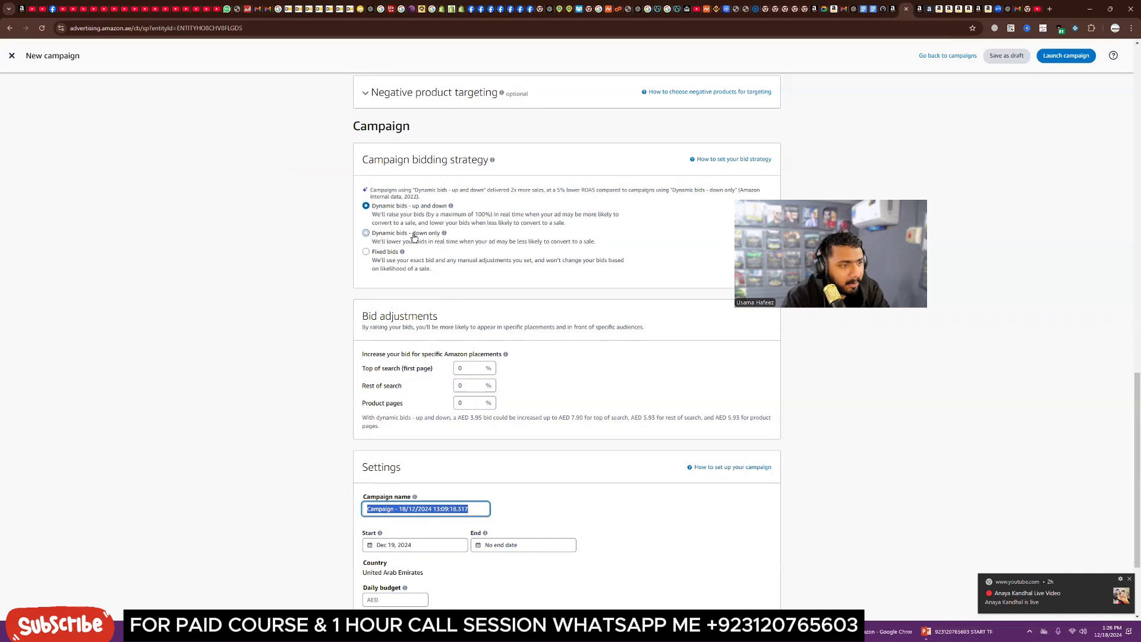
pyautogui.click(366, 252)
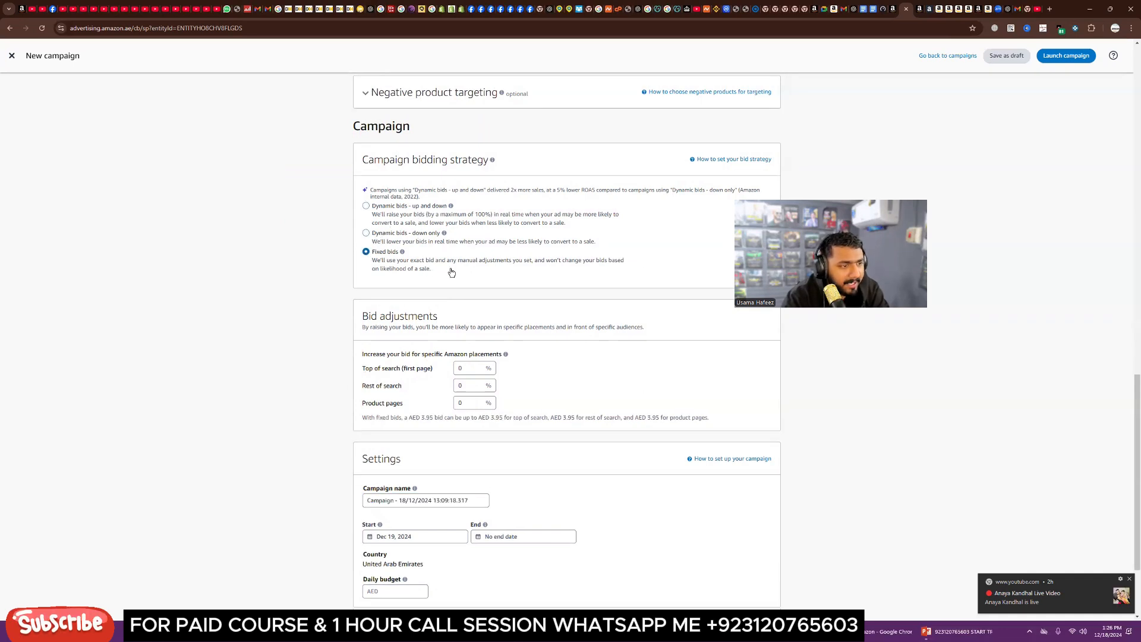
# Step: Switch the campaign bidding strategy between the dynamic options, ending on Dynamic bids – down only
pyautogui.click(383, 239)
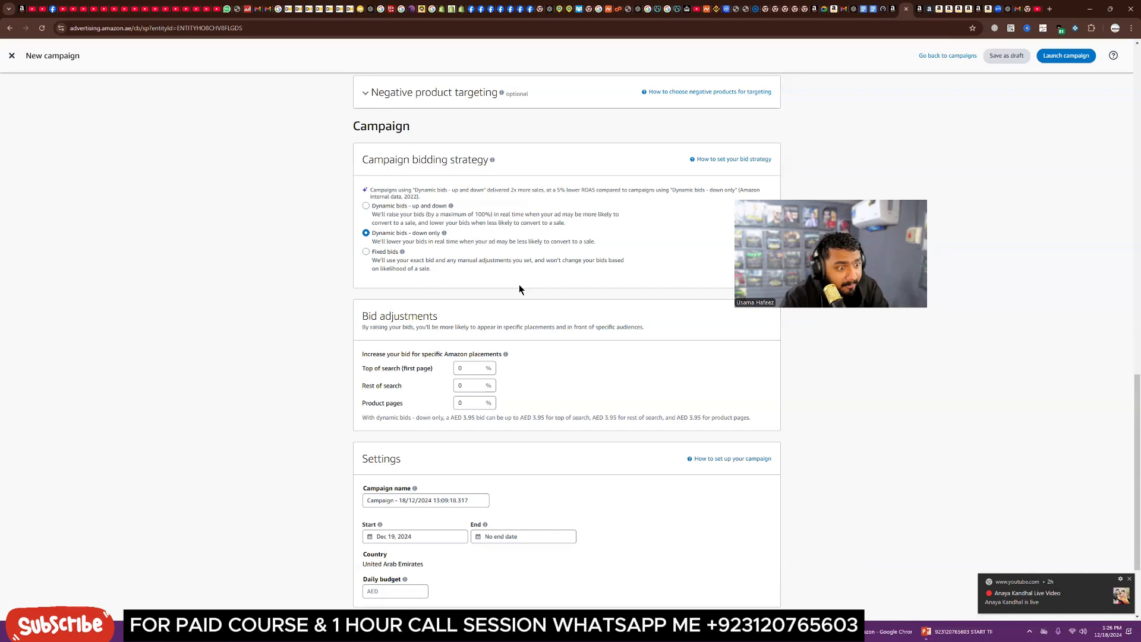
pyautogui.click(366, 206)
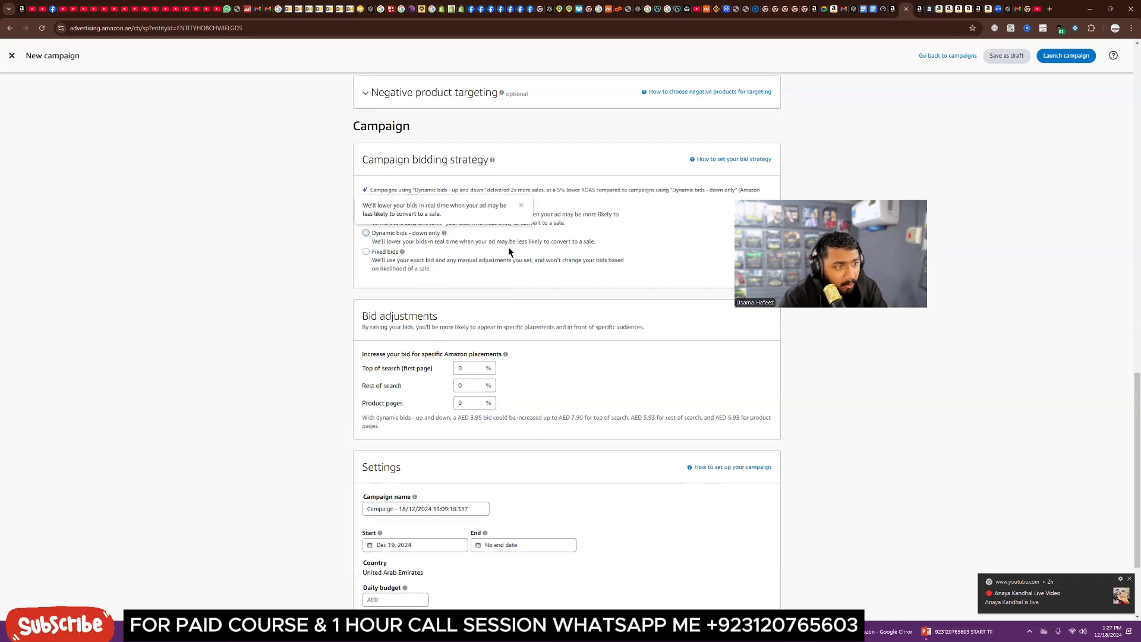
pyautogui.scroll(-2, 576, 427)
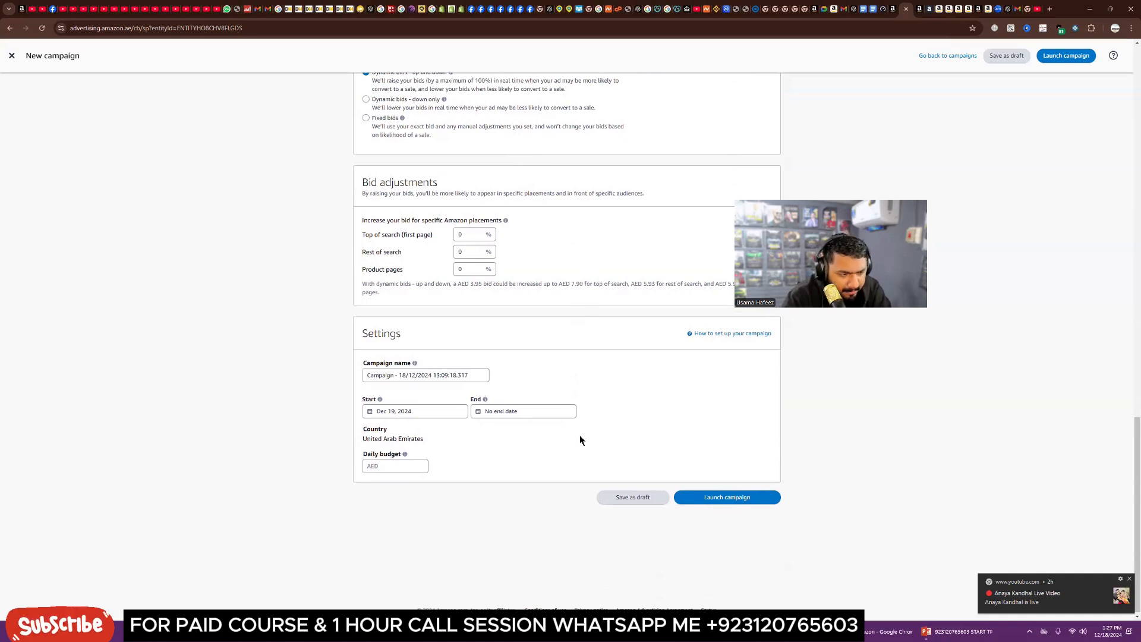
pyautogui.click(394, 466)
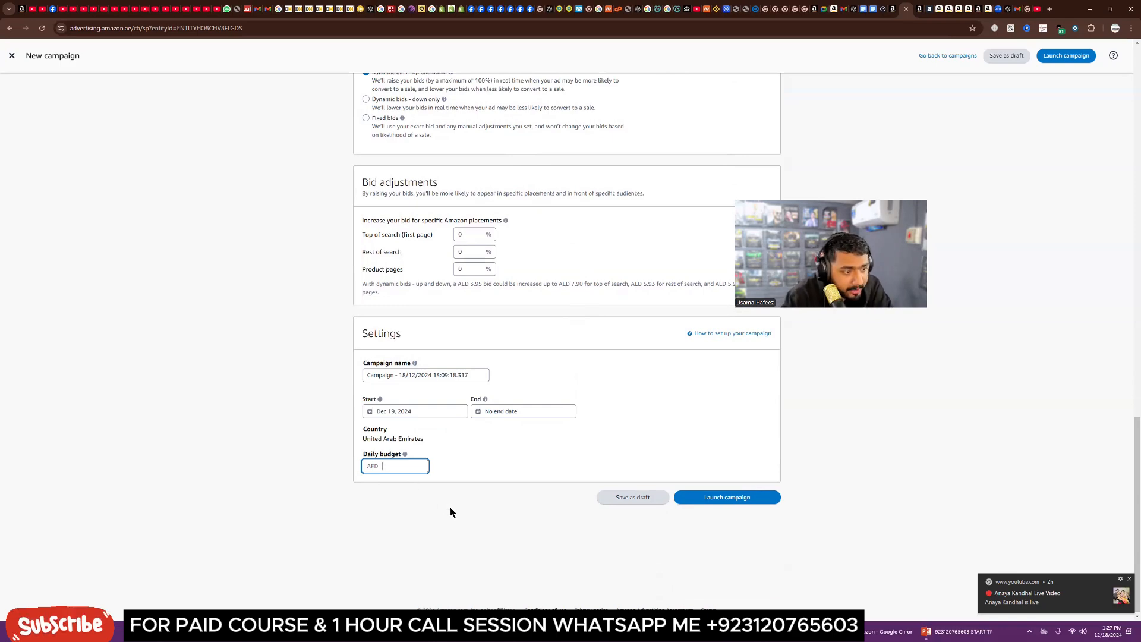
pyautogui.scroll(2, 456, 459)
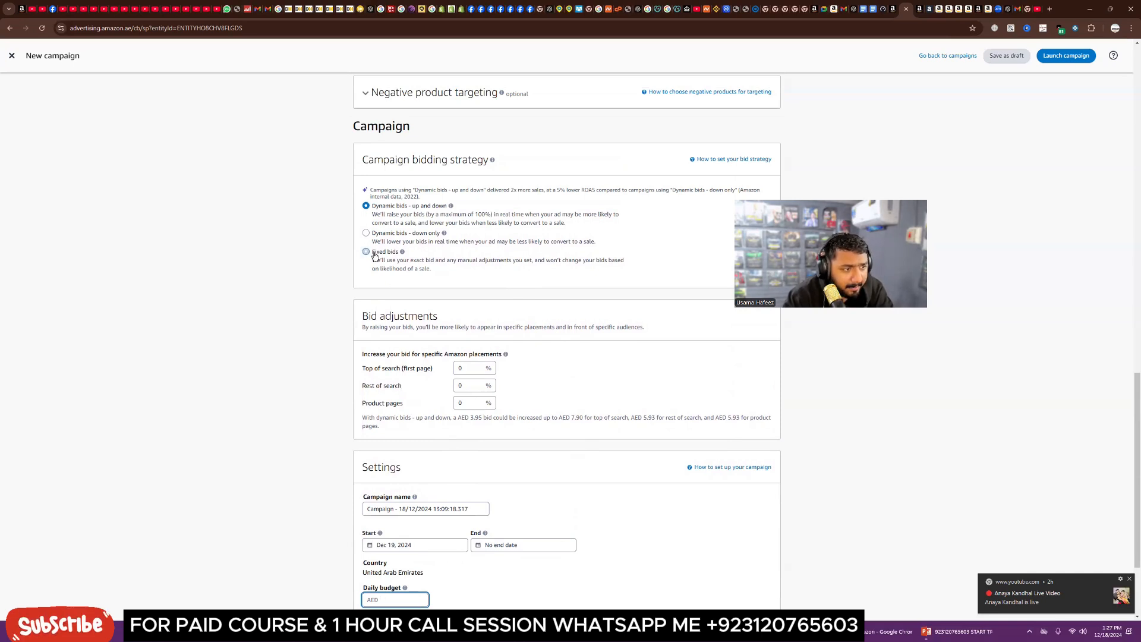
pyautogui.click(366, 233)
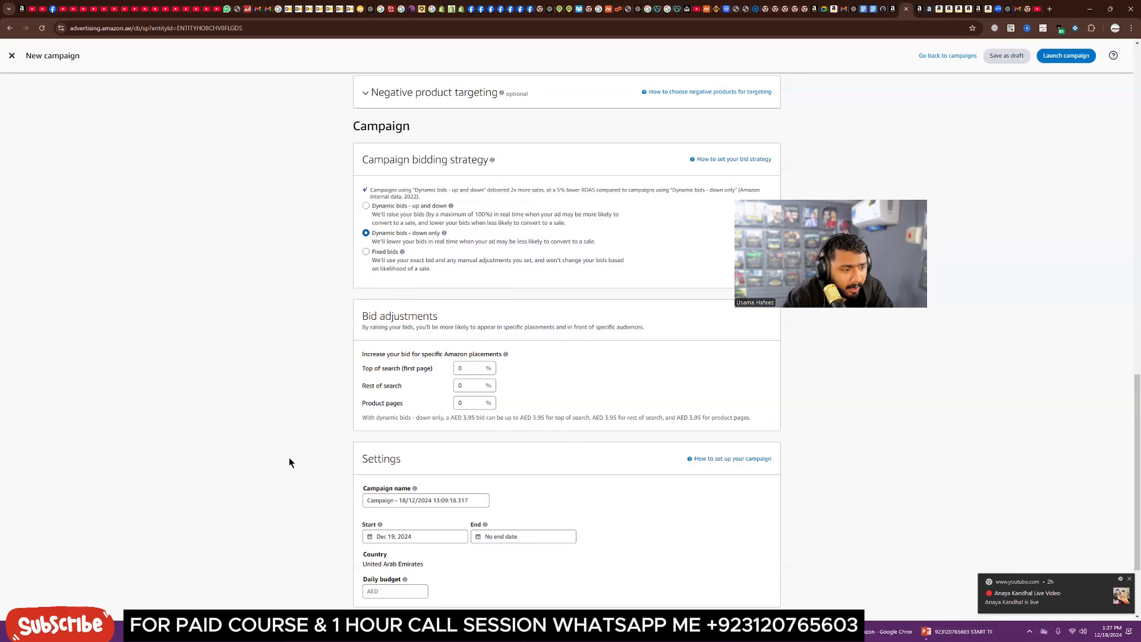
pyautogui.scroll(-2, 290, 462)
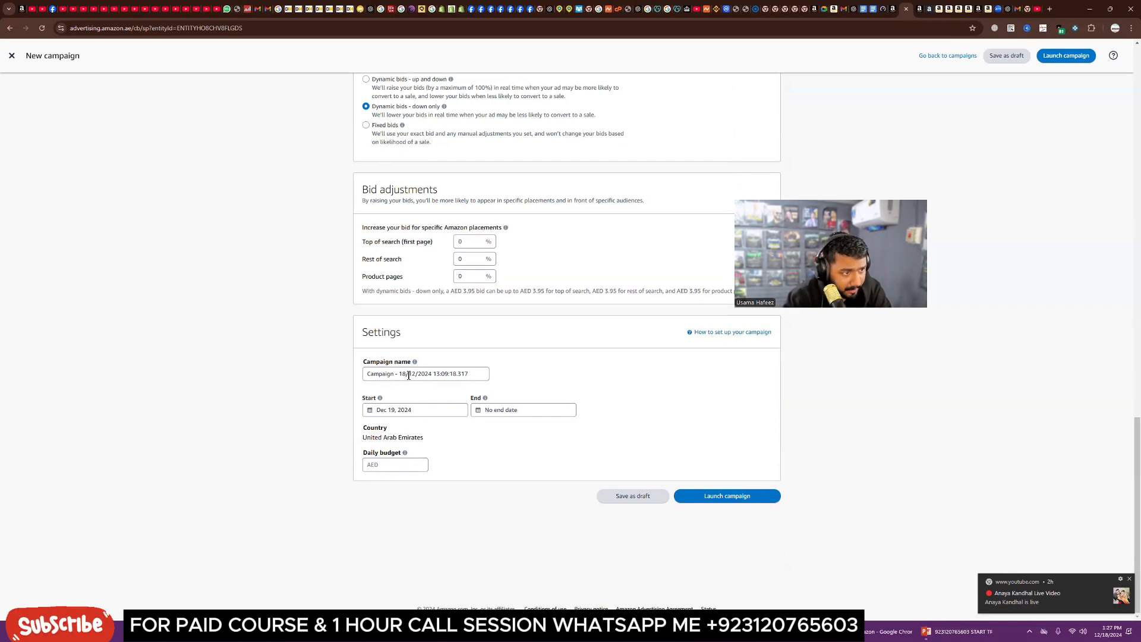
pyautogui.scroll(2, 409, 376)
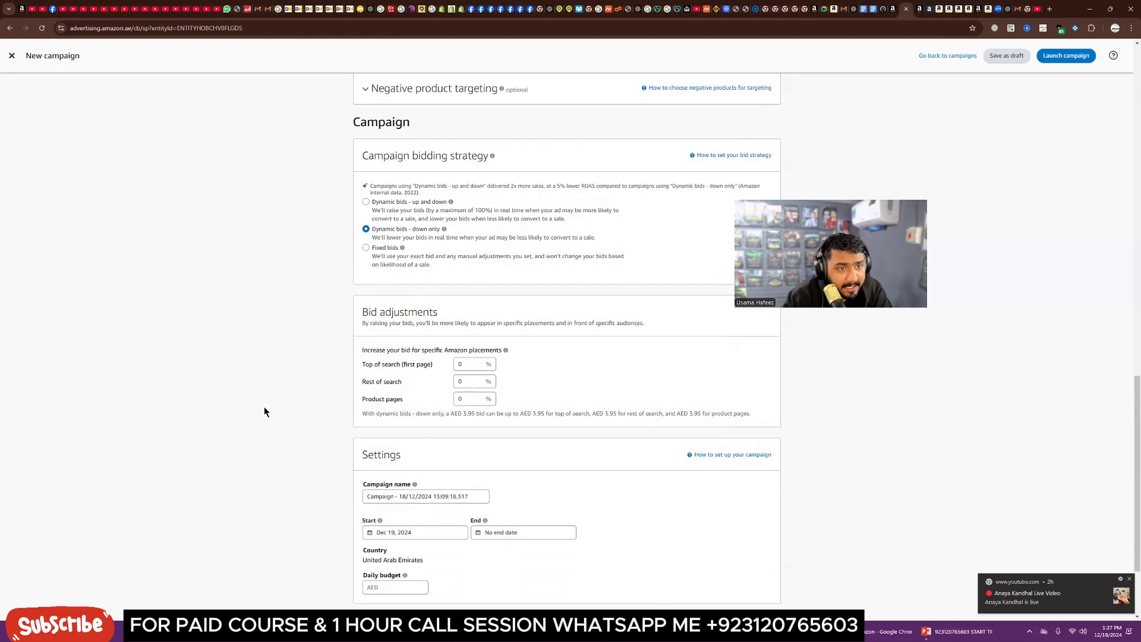
pyautogui.scroll(1, 264, 407)
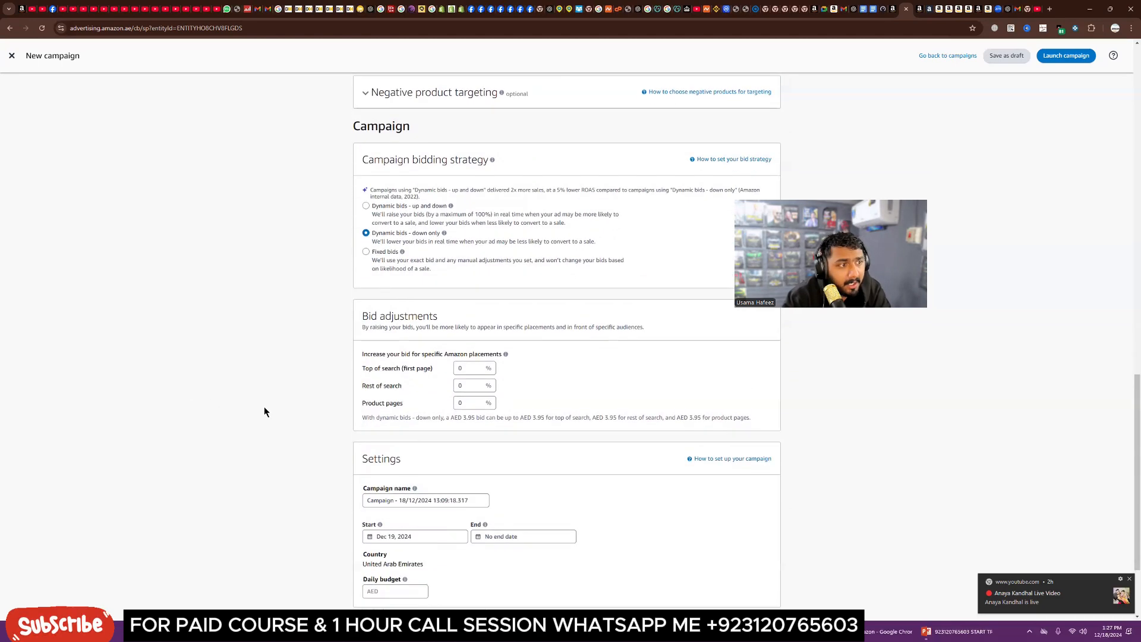
pyautogui.scroll(-1, 901, 167)
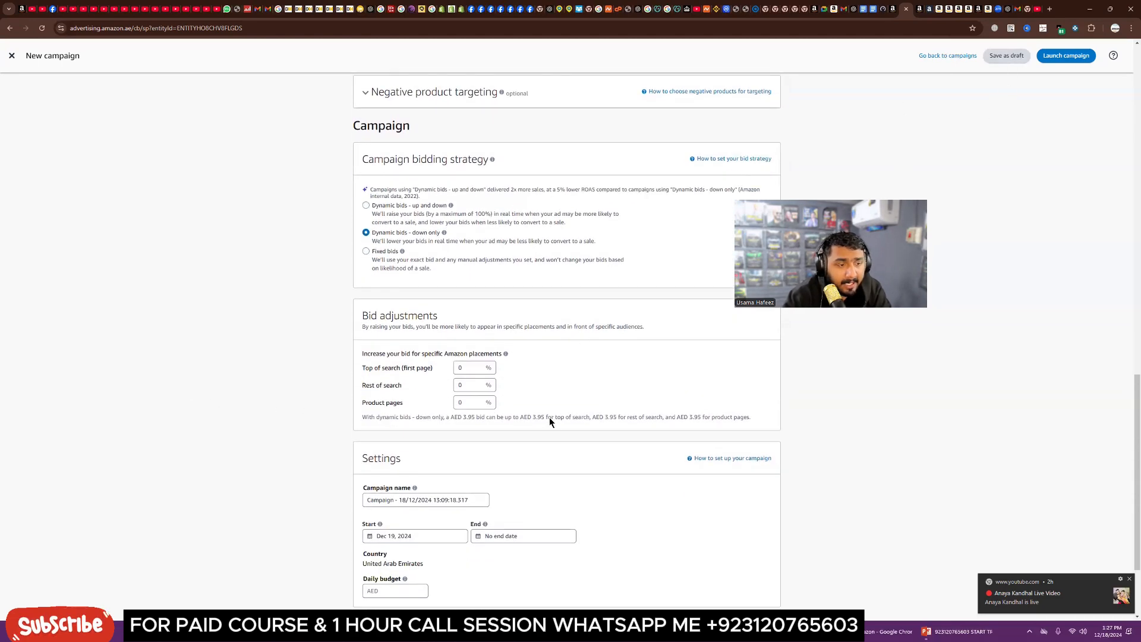
pyautogui.scroll(15, 549, 418)
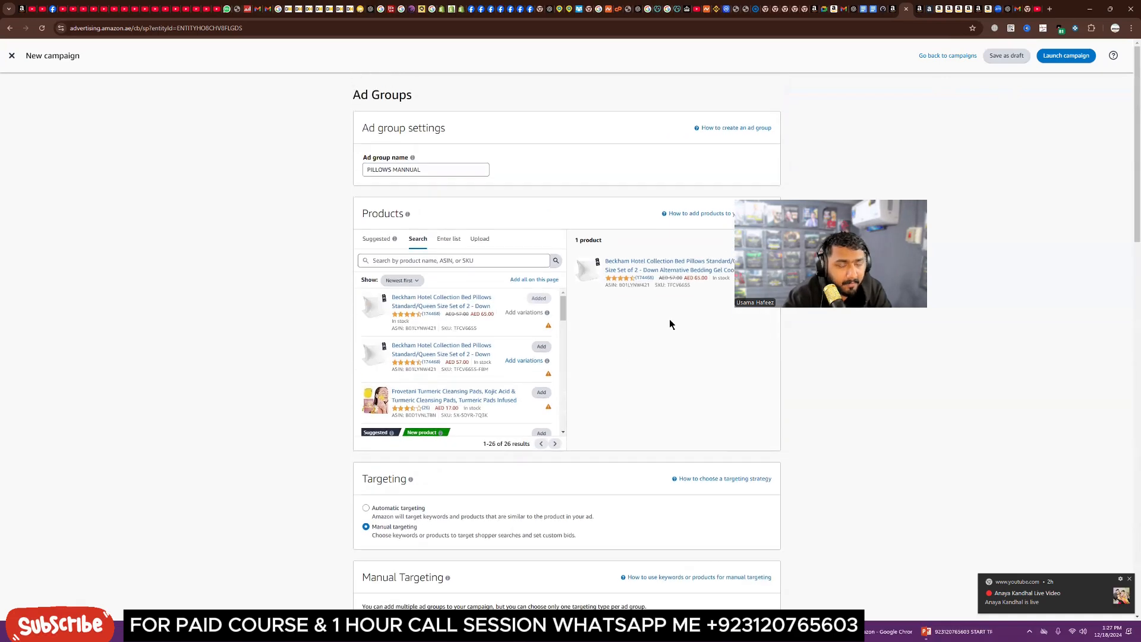
# Step: Leave the new campaign without saving to return to the campaign type choice
pyautogui.click(949, 56)
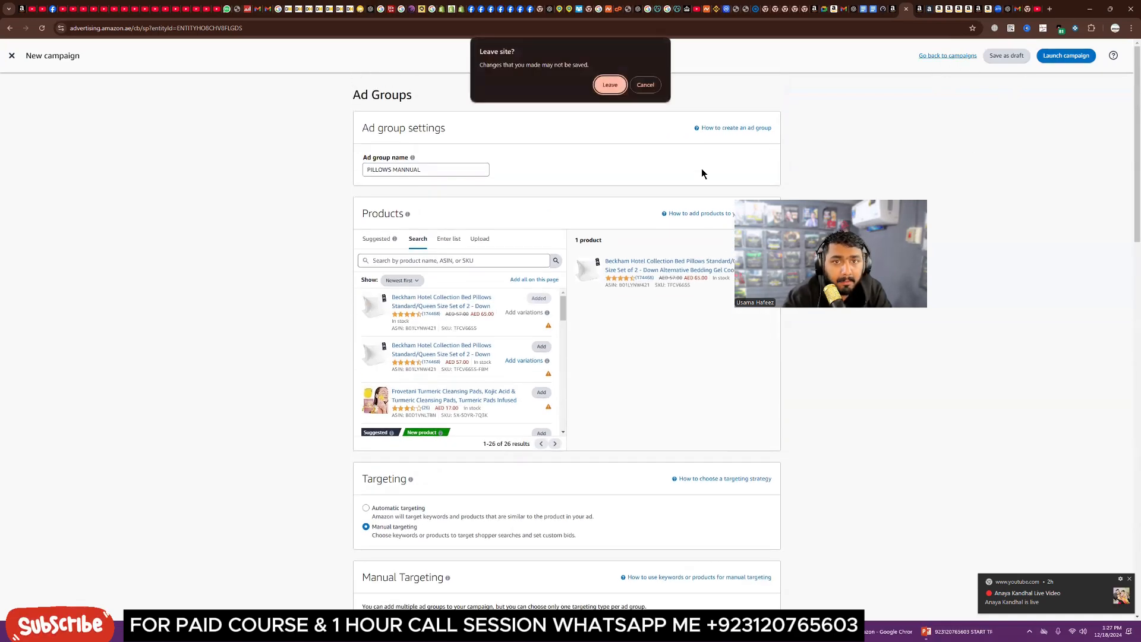
pyautogui.click(610, 85)
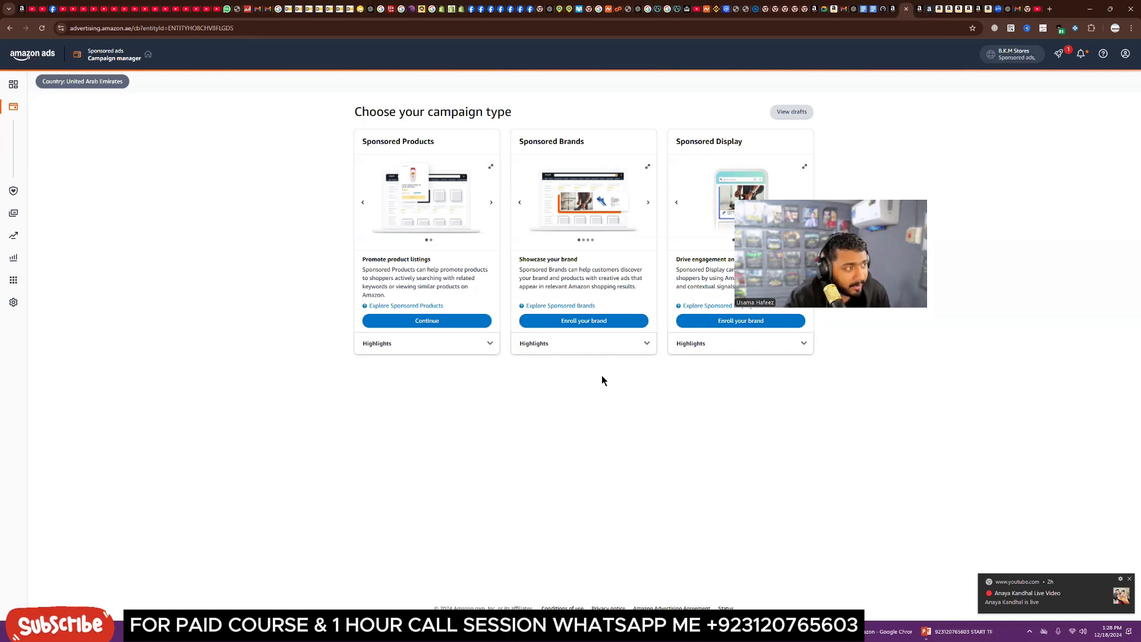
# Step: Switch to the Amazon Basics pillow listing tab, browse its related items, and open the RUKH 250TC bed pillows listing
pyautogui.click(954, 11)
pyautogui.scroll(-10, 593, 402)
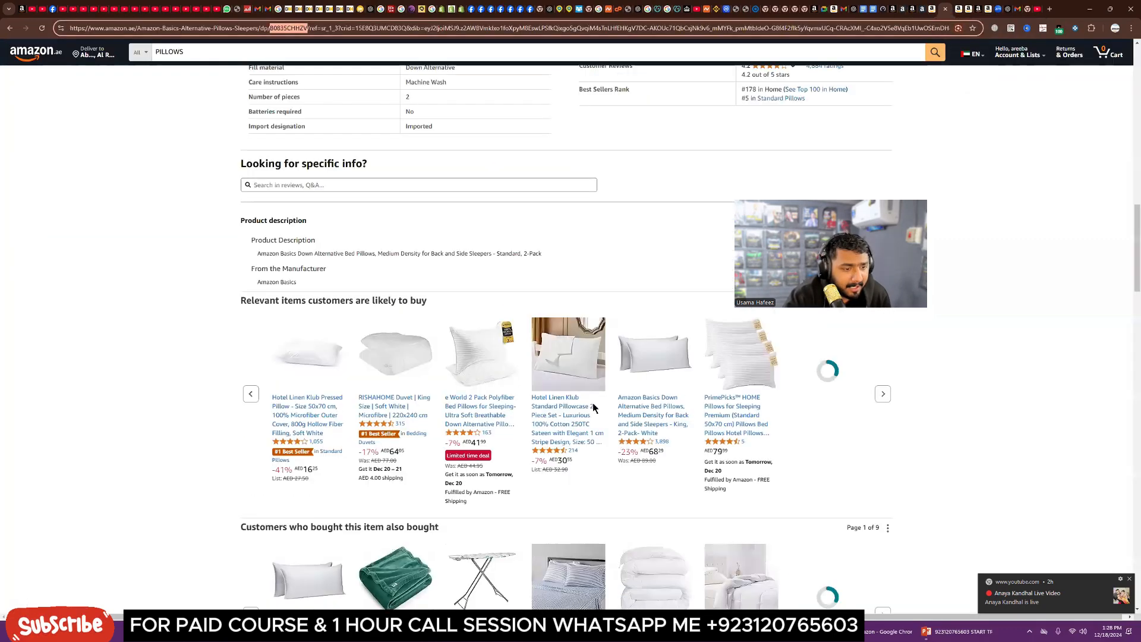
pyautogui.scroll(-10, 593, 403)
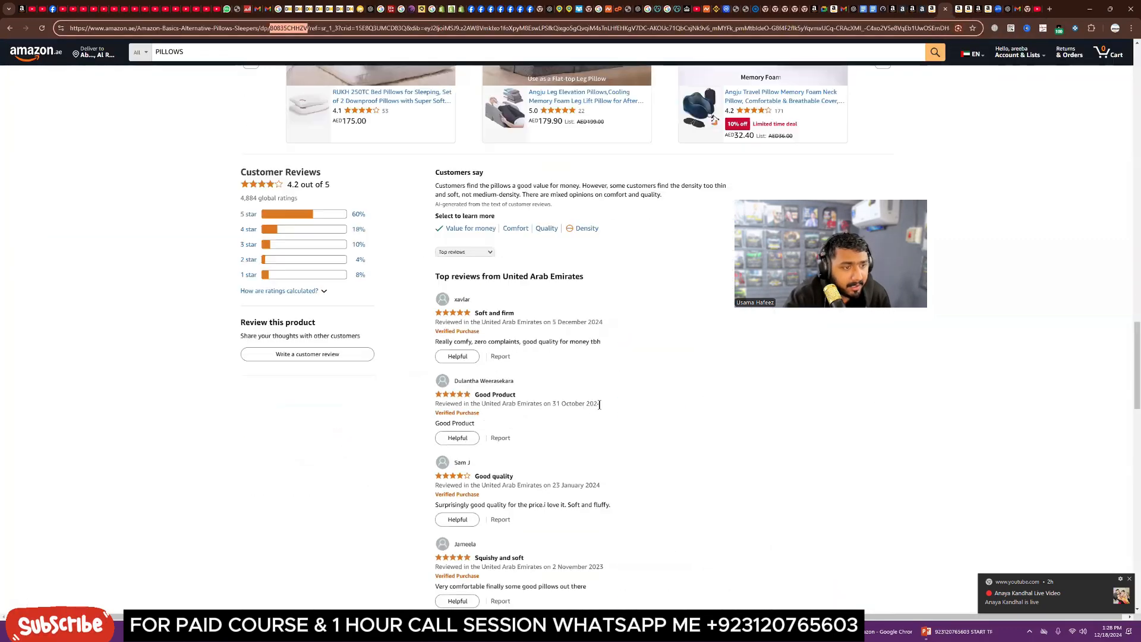
pyautogui.scroll(5, 597, 407)
pyautogui.scroll(-1, 405, 420)
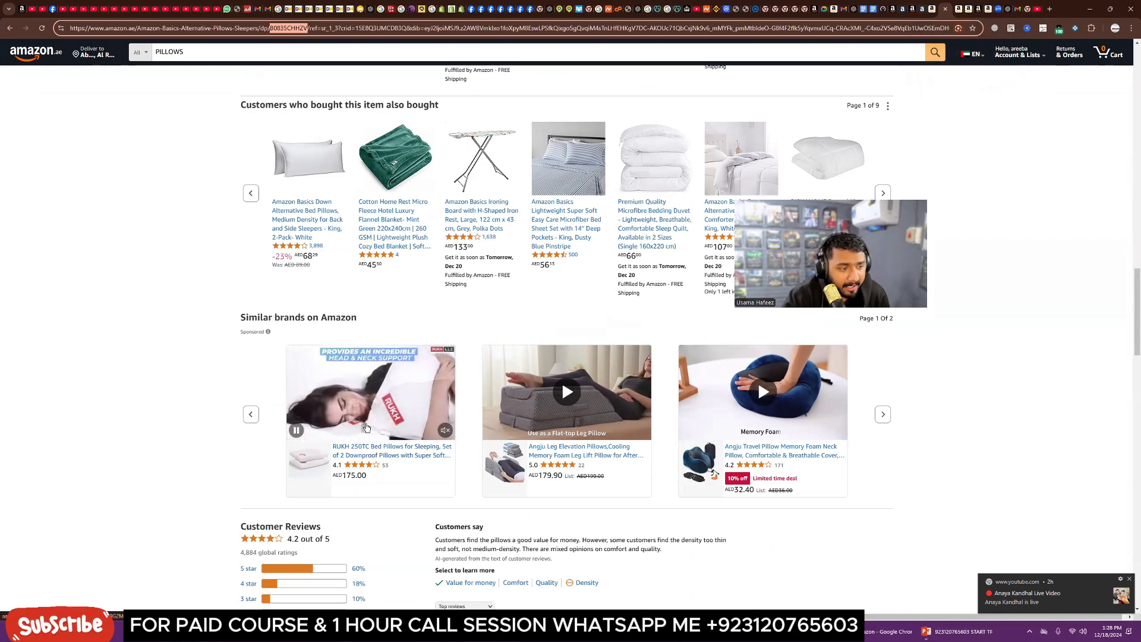
pyautogui.click(390, 451)
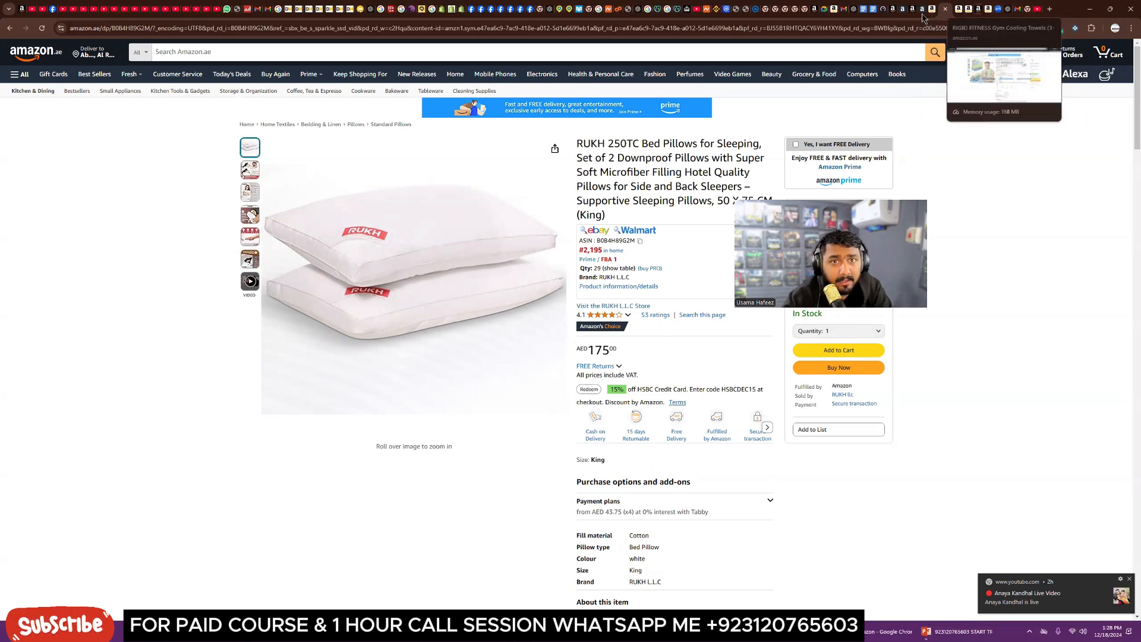
# Step: Examine the RUKH bed pillow listing's details, bullet points and product description images
pyautogui.click(905, 11)
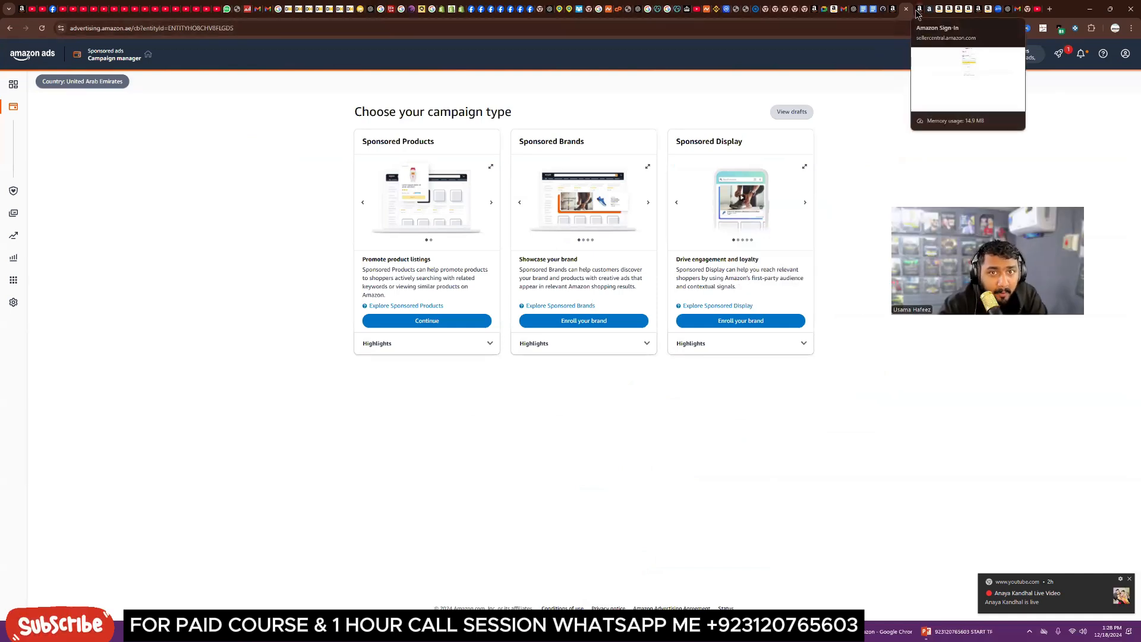
pyautogui.click(937, 10)
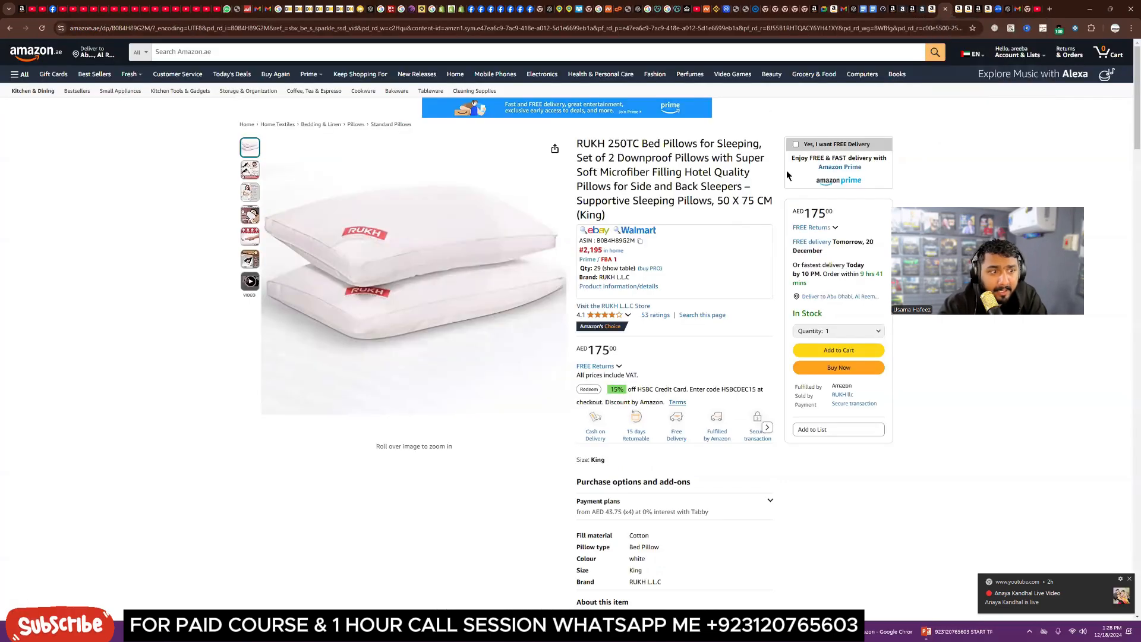
pyautogui.scroll(-3, 772, 297)
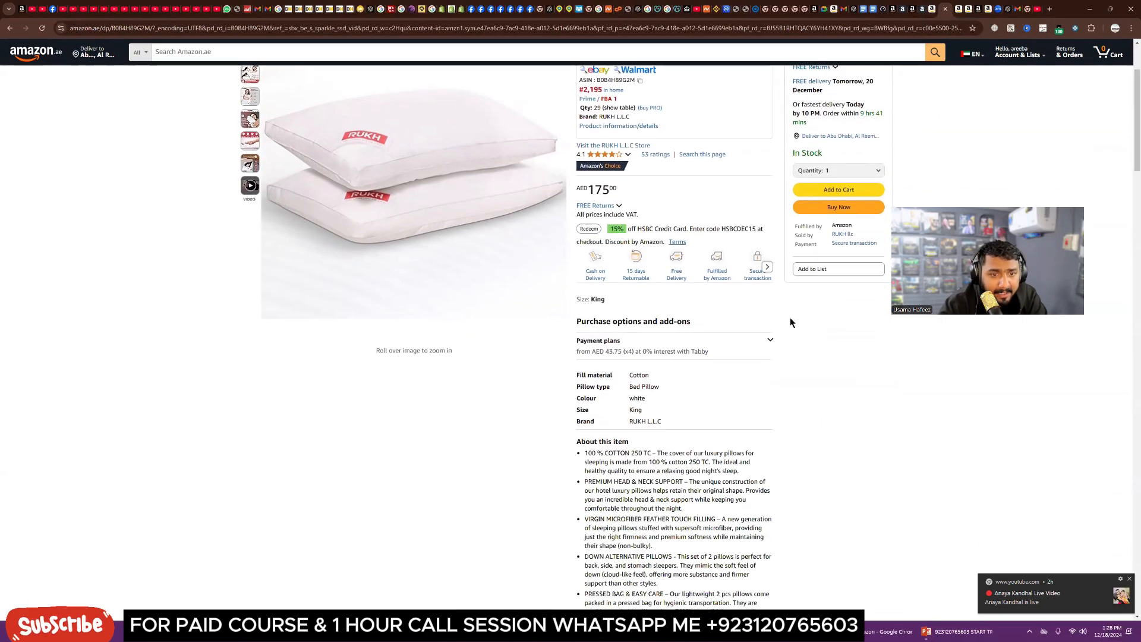
pyautogui.scroll(3, 830, 298)
pyautogui.scroll(-2, 755, 427)
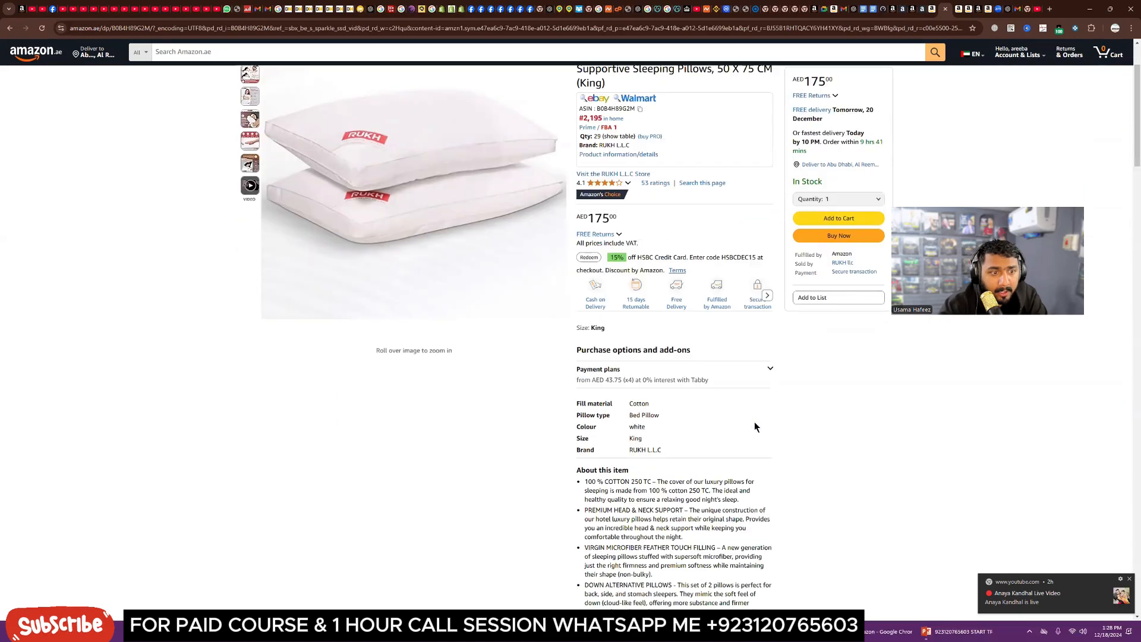
pyautogui.scroll(-10, 755, 427)
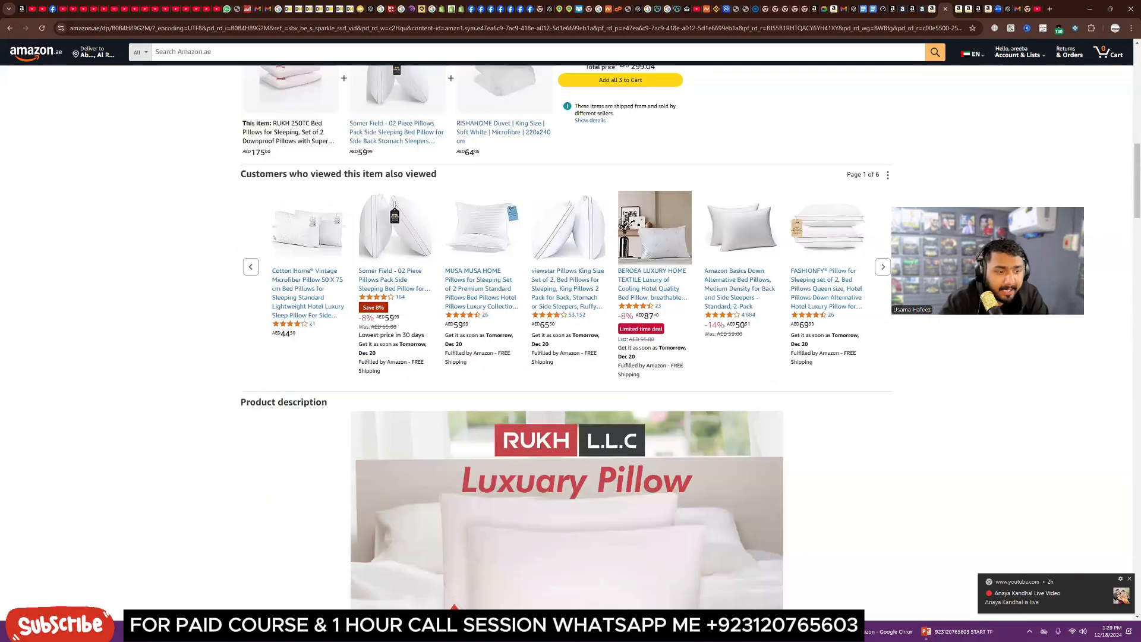
pyautogui.scroll(-6, 272, 479)
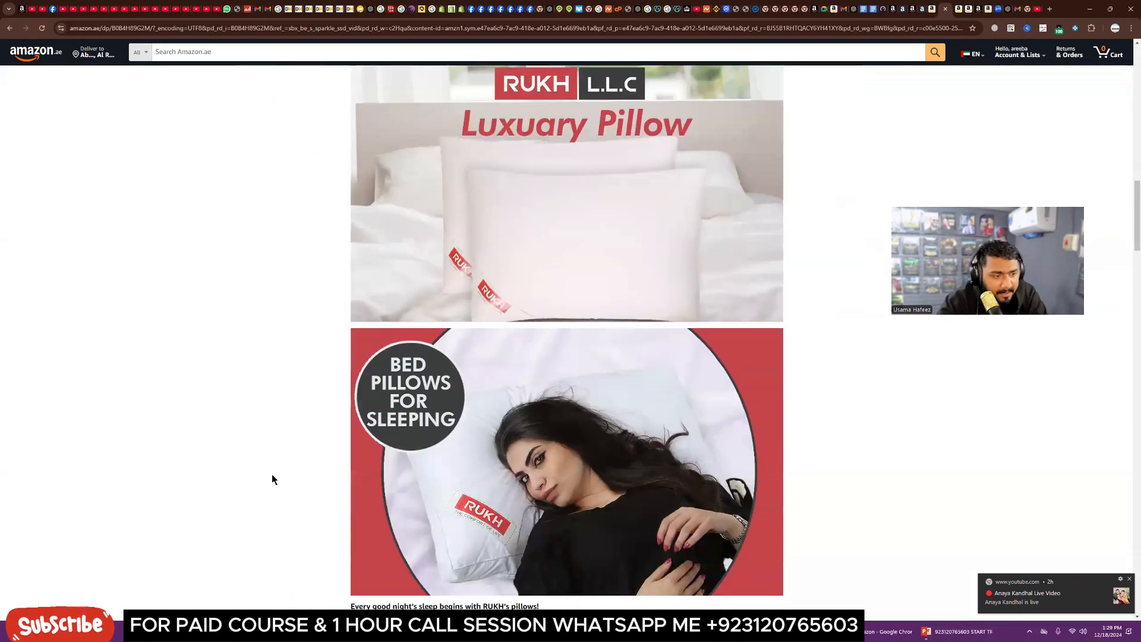
pyautogui.scroll(-7, 274, 479)
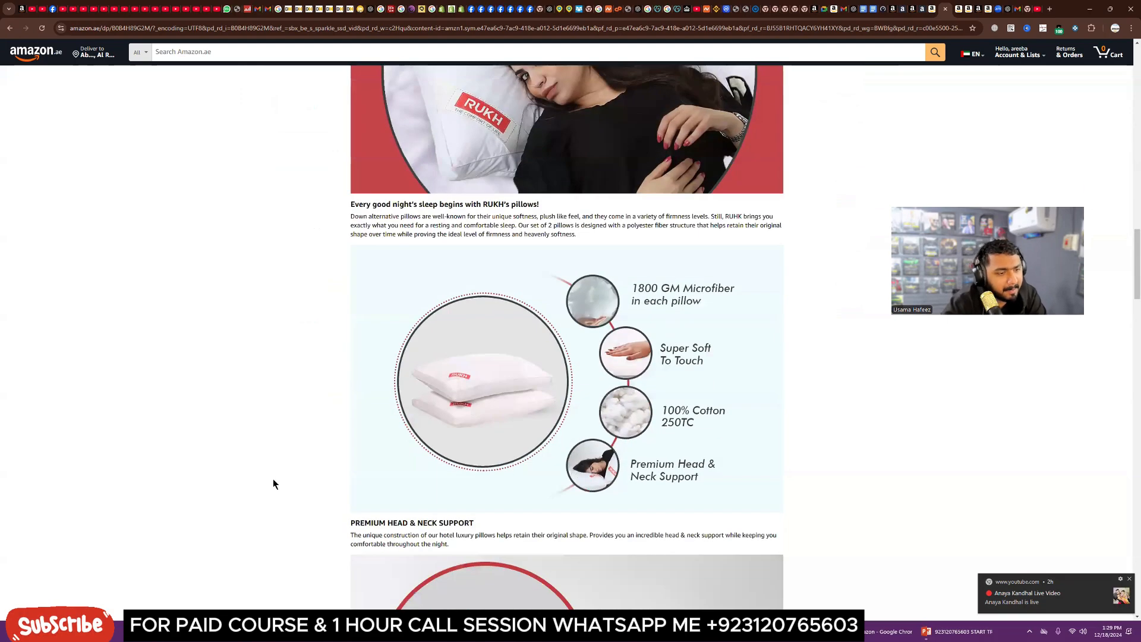
pyautogui.scroll(-8, 273, 479)
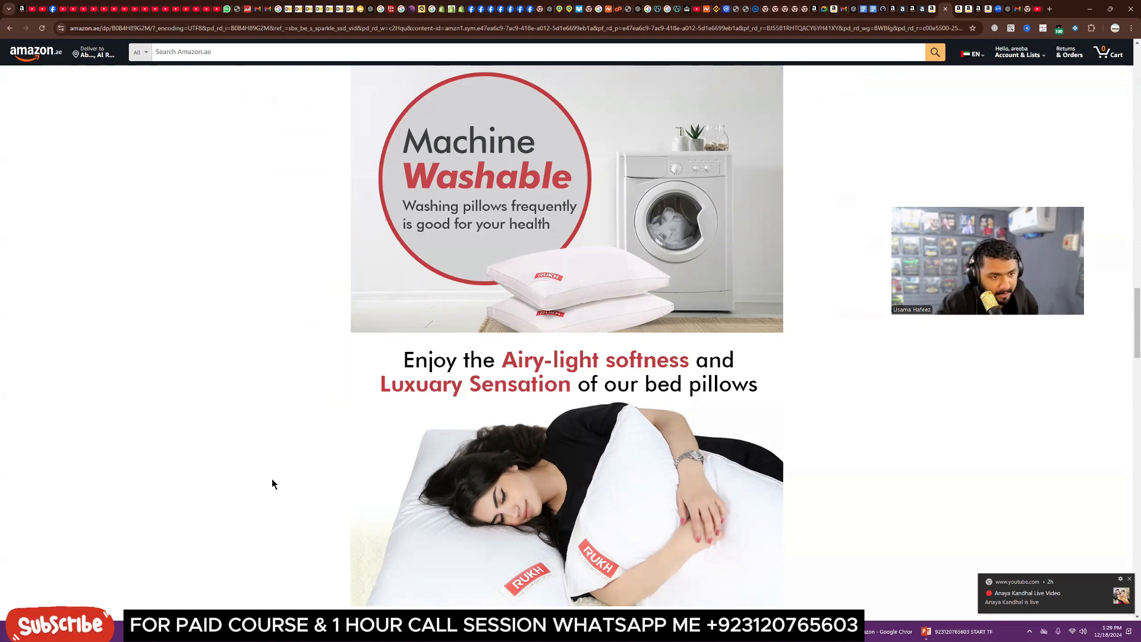
pyautogui.scroll(-4, 272, 480)
pyautogui.scroll(-2, 273, 480)
pyautogui.scroll(-3, 272, 484)
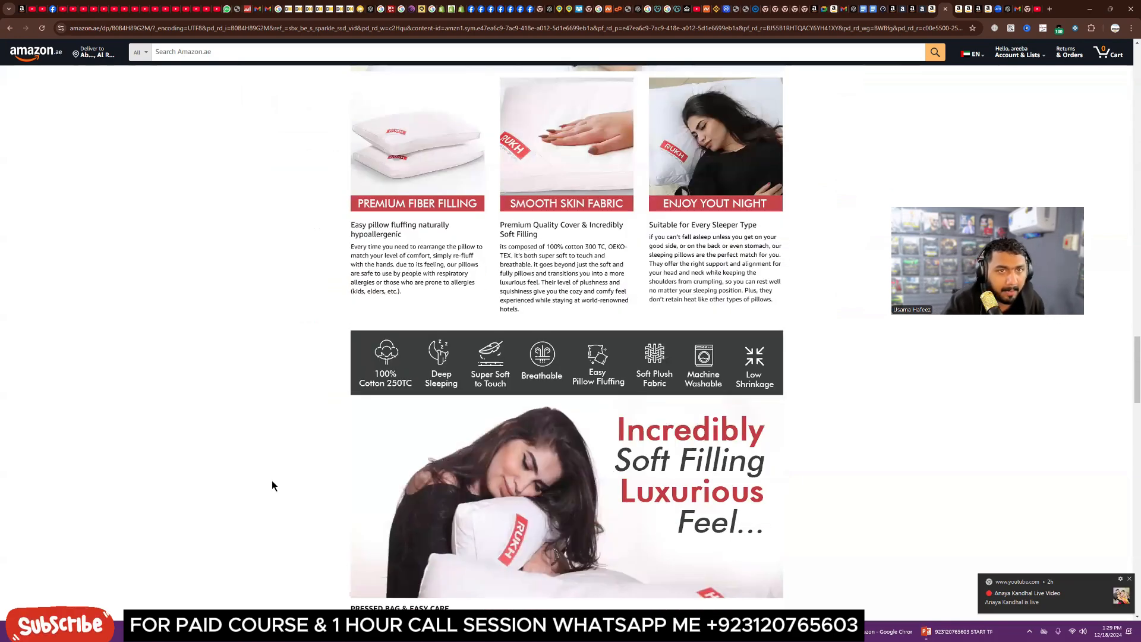
# Step: Switch to the Dixie paper plates listing tab and highlight its '80K+ bought in past month' figure
pyautogui.click(903, 10)
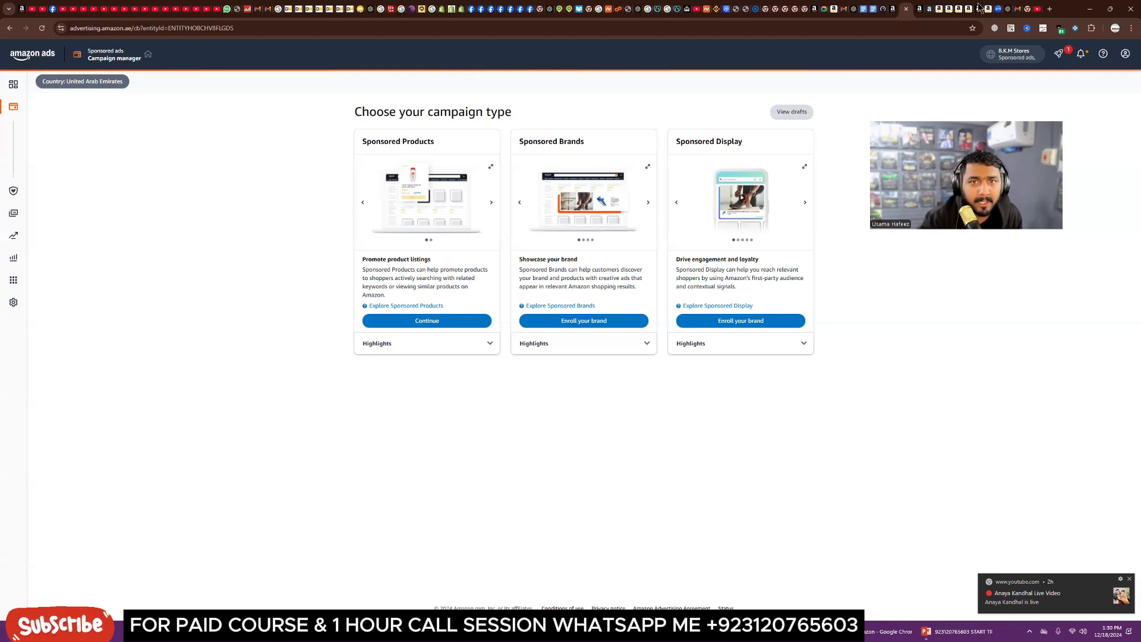
pyautogui.click(833, 9)
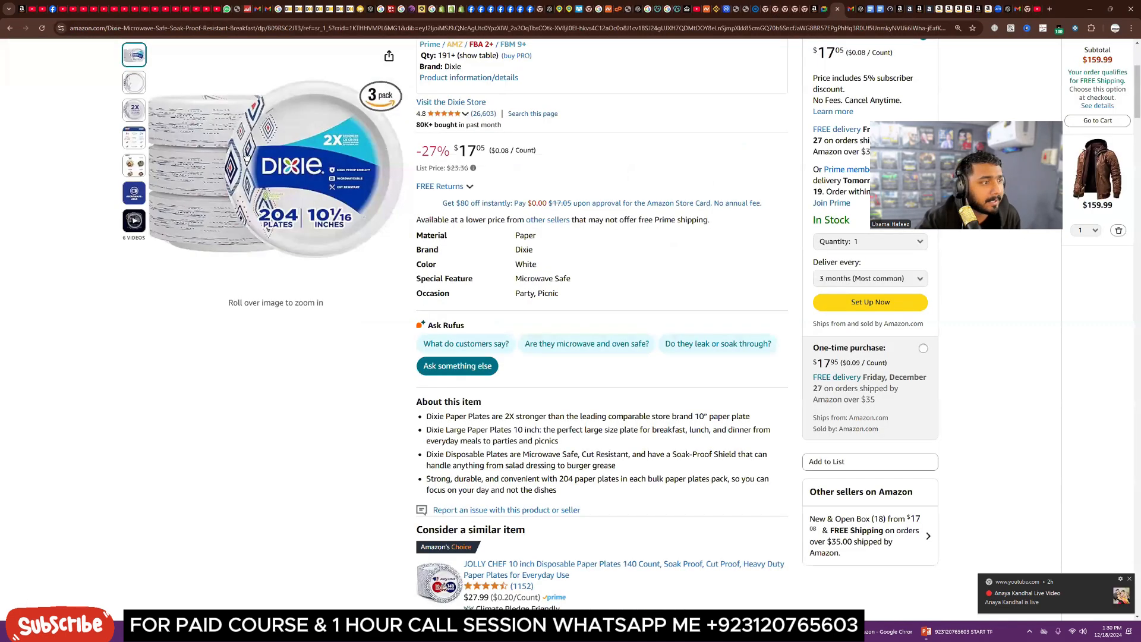
pyautogui.scroll(4, 487, 220)
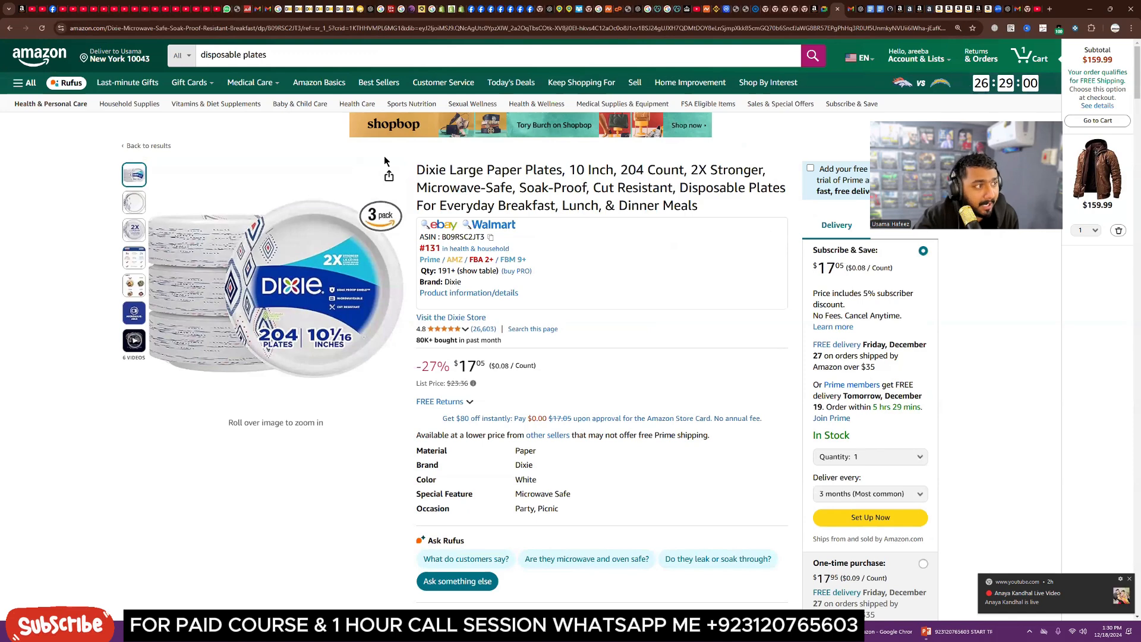
pyautogui.click(285, 58)
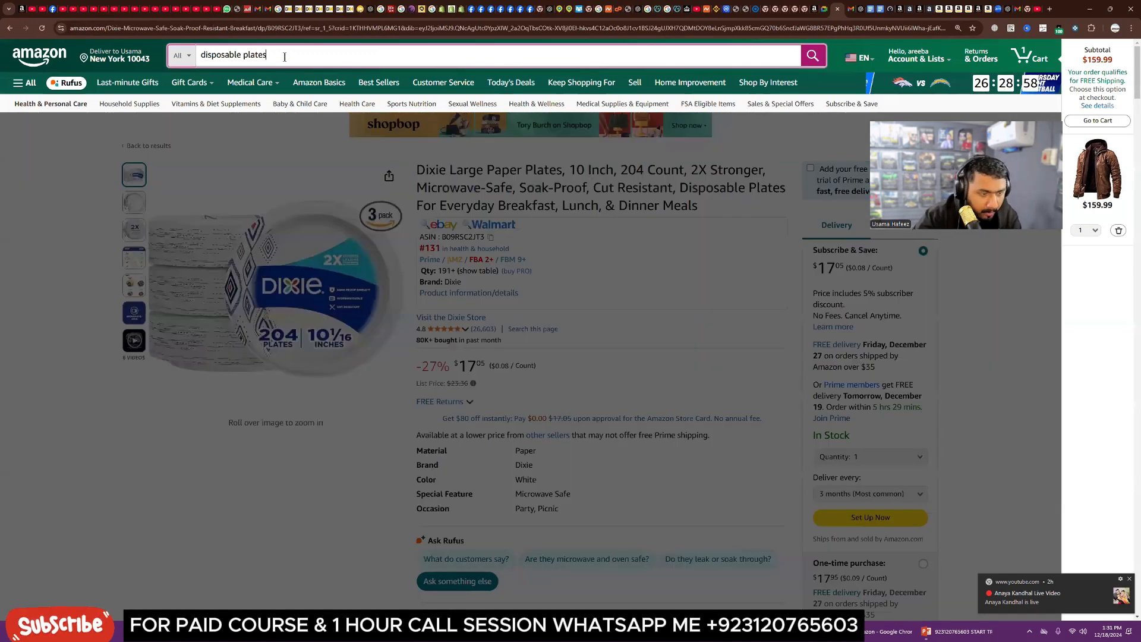
pyautogui.click(661, 373)
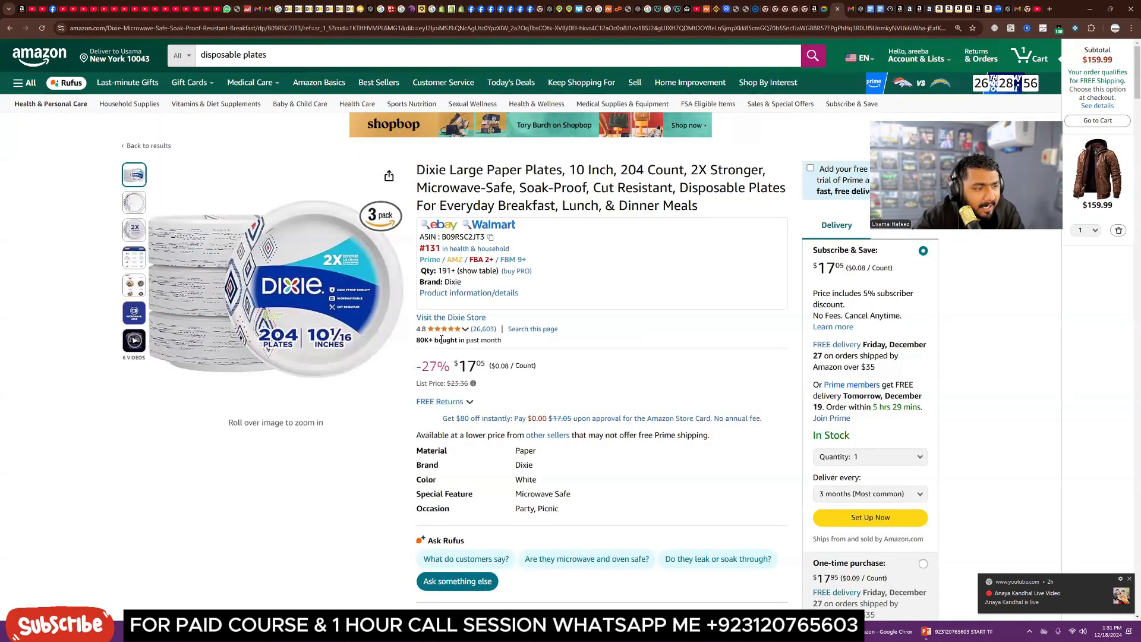
pyautogui.moveTo(416, 340); pyautogui.dragTo(500, 341)
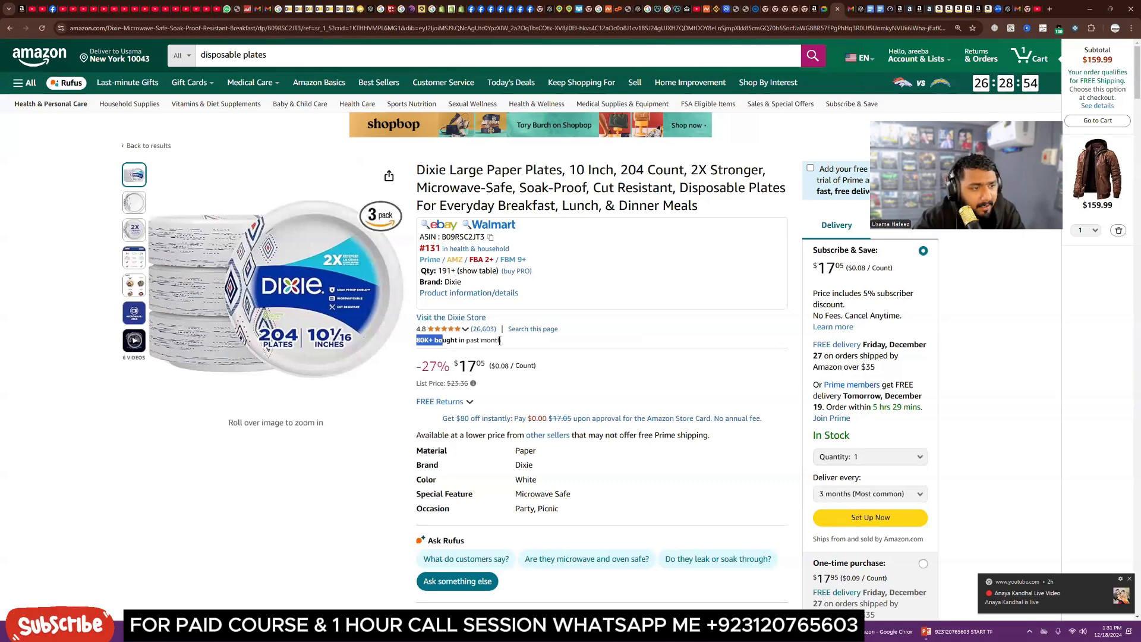
pyautogui.click(500, 341)
# Step: Open the other sellers' offers for the Dixie plates, scroll through their prices, and close the panel
pyautogui.scroll(-3, 500, 341)
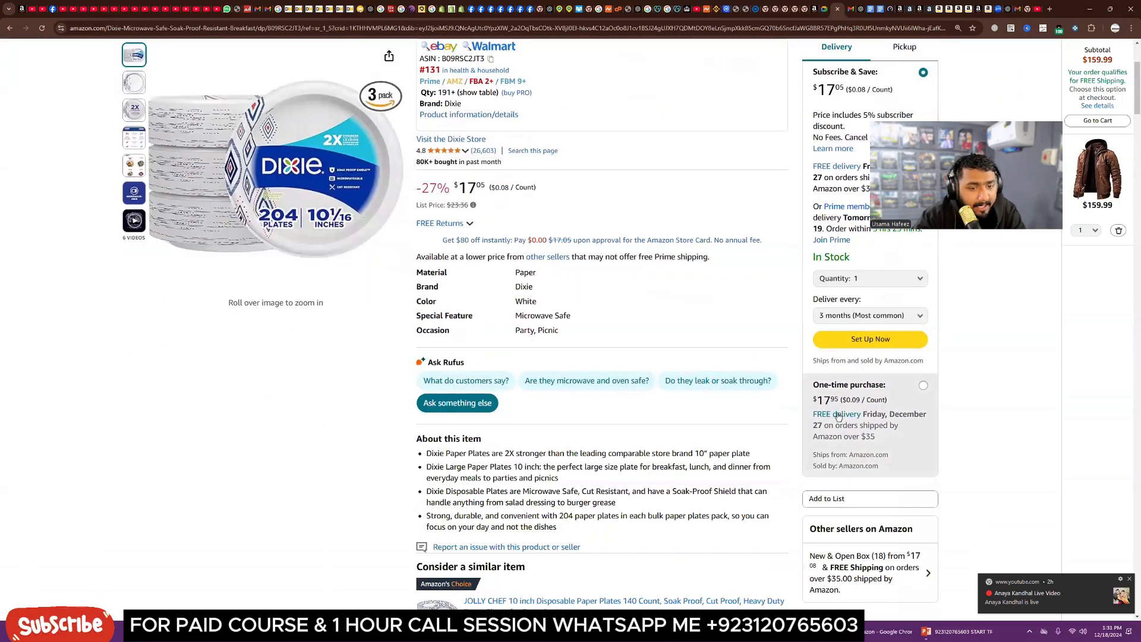
pyautogui.scroll(-3, 833, 410)
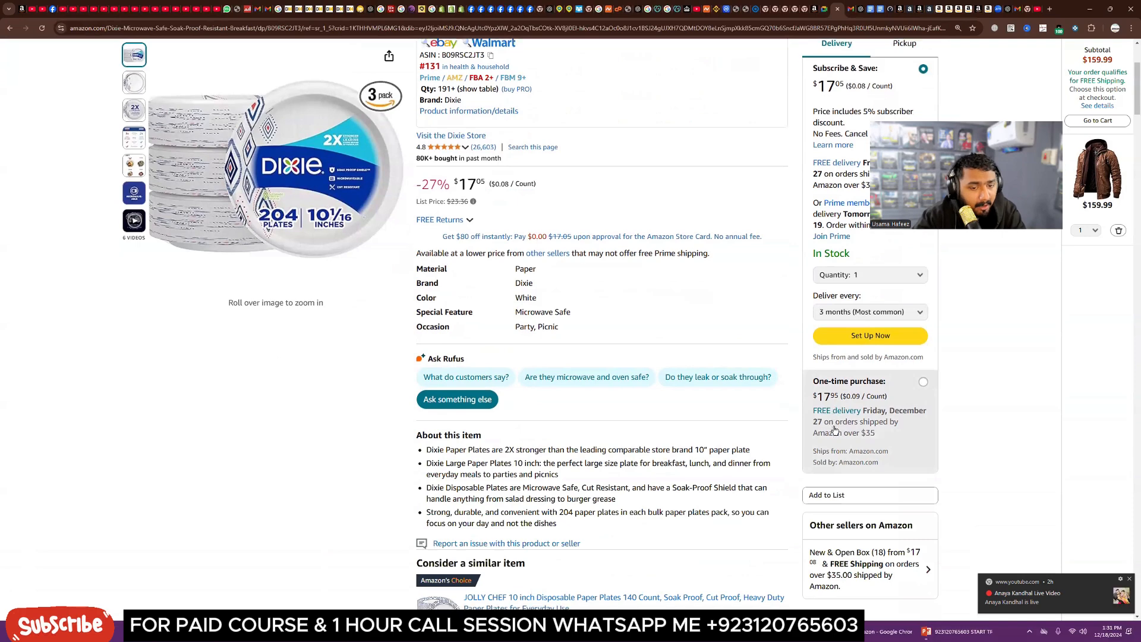
pyautogui.click(858, 385)
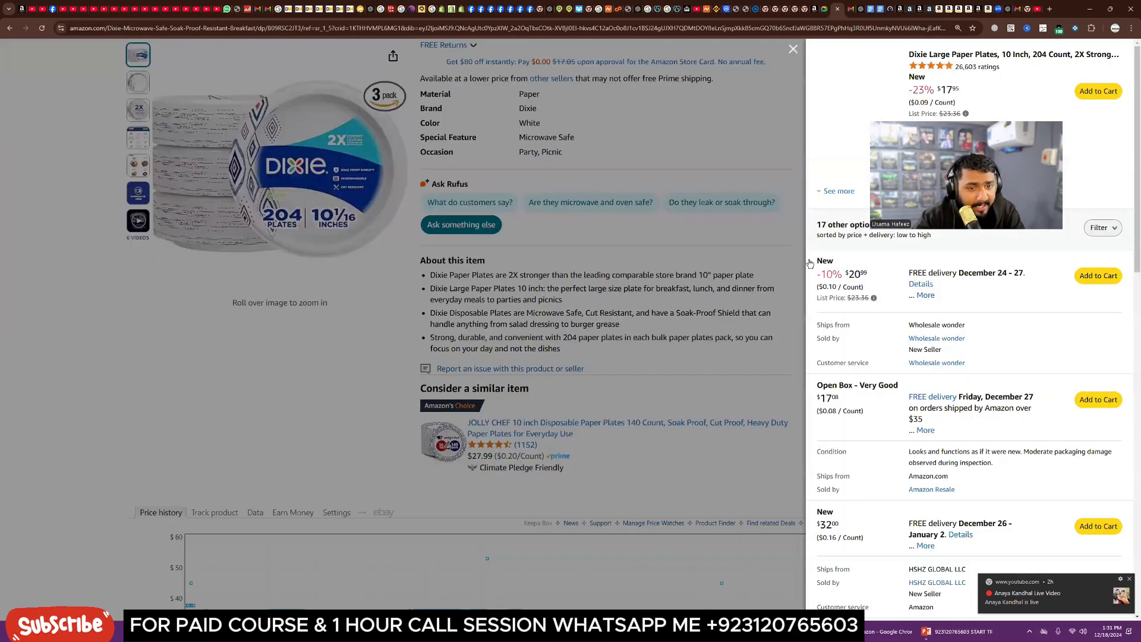
pyautogui.scroll(-5, 840, 379)
pyautogui.doubleClick(839, 376)
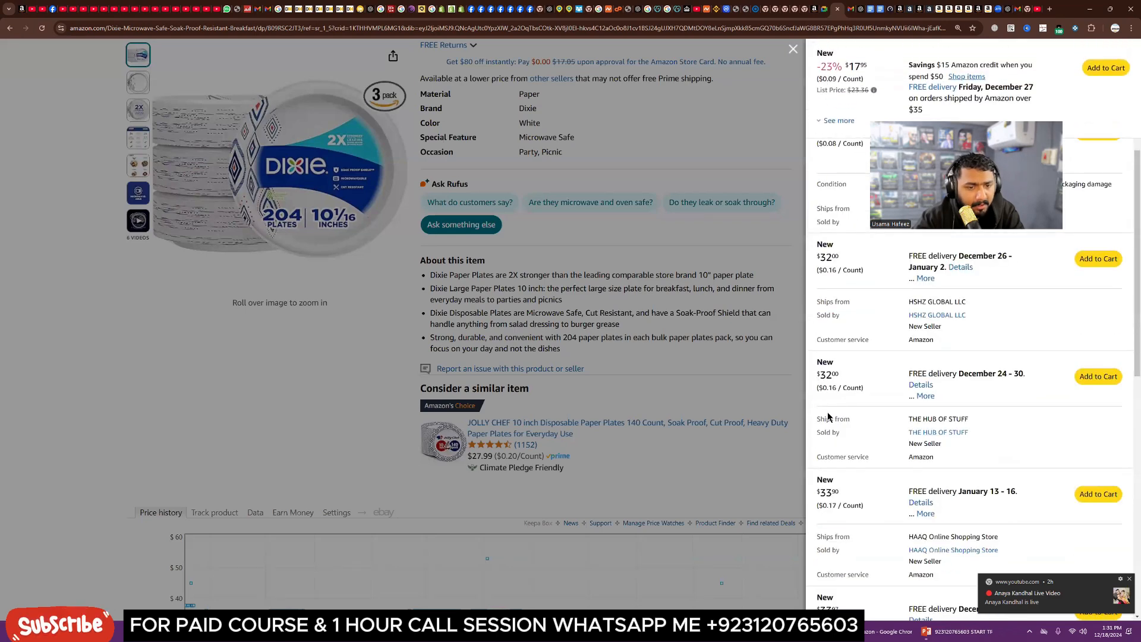
pyautogui.scroll(-3, 838, 416)
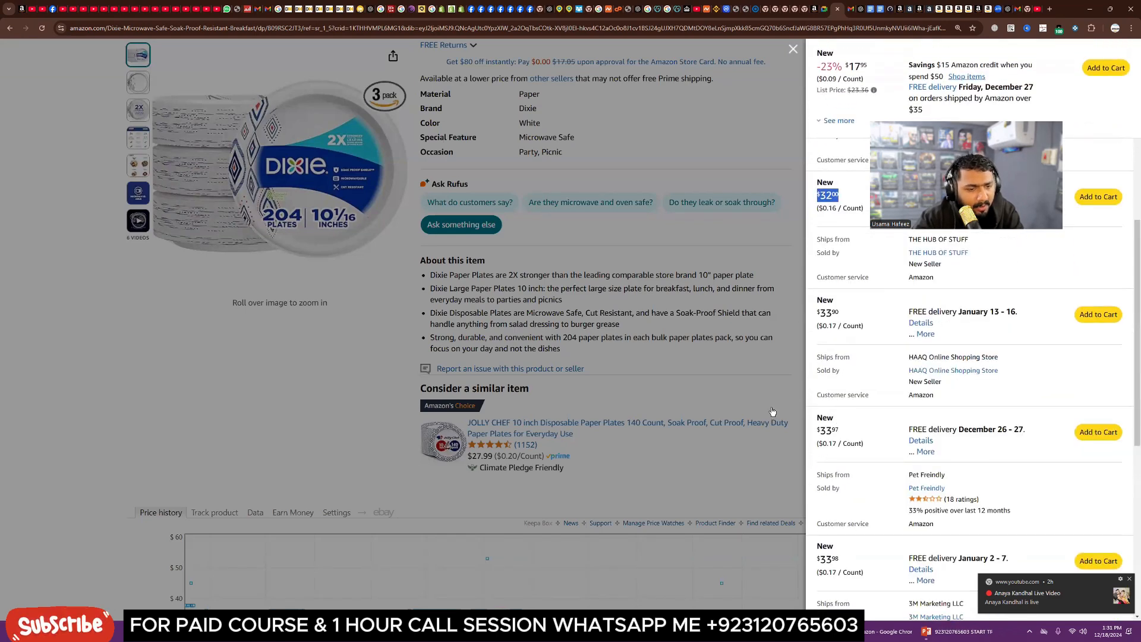
pyautogui.scroll(-3, 777, 406)
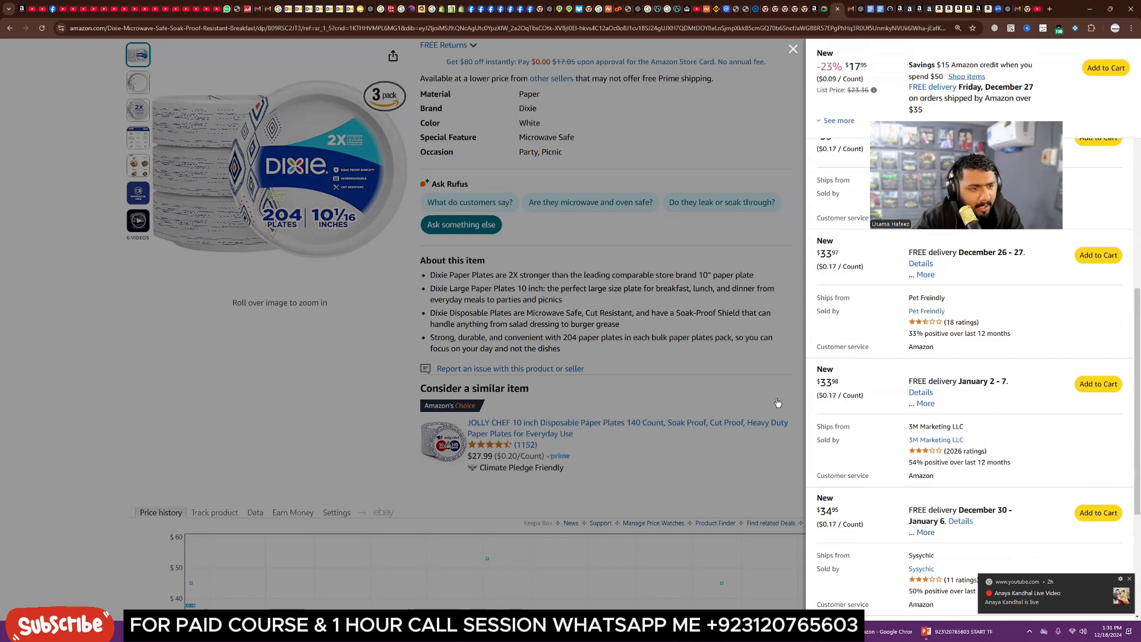
pyautogui.click(778, 403)
pyautogui.scroll(5, 595, 327)
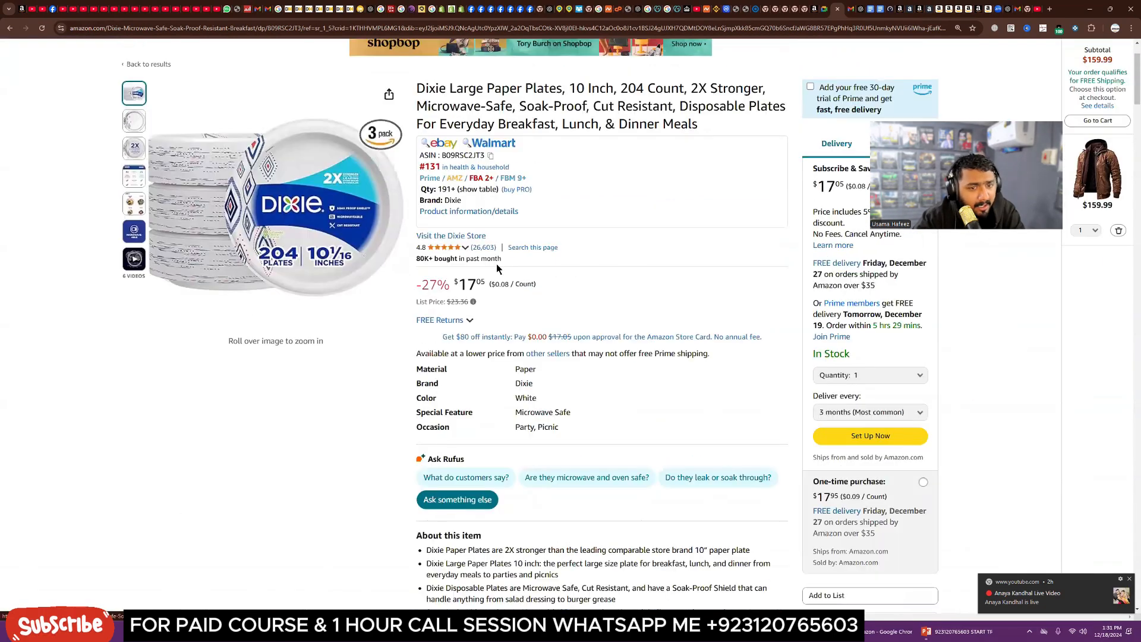
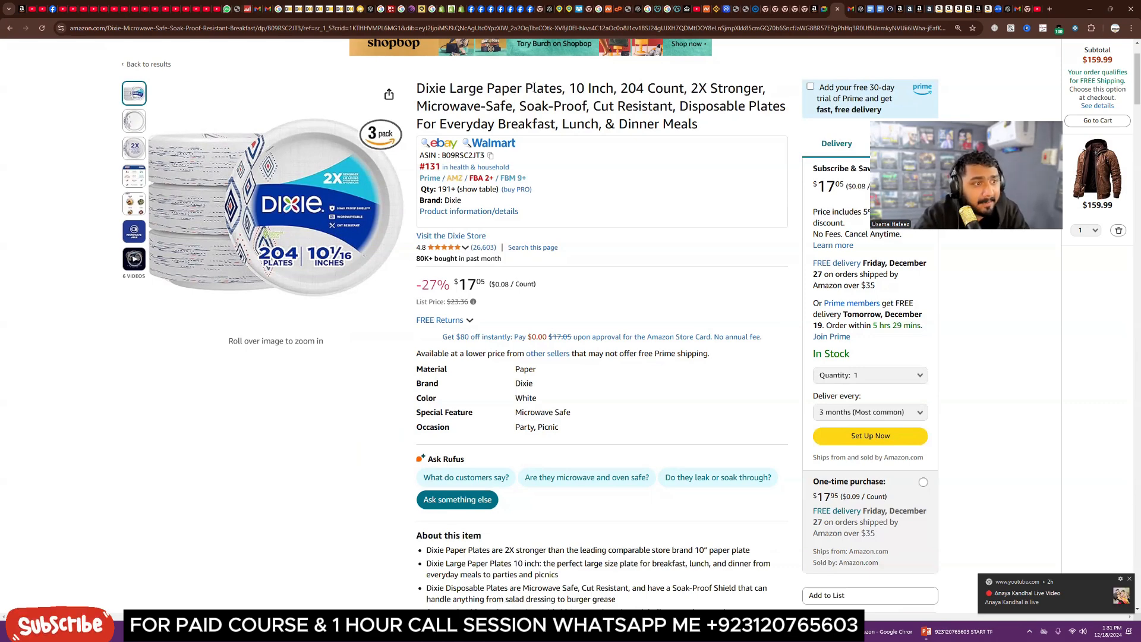
# Step: Highlight keywords in the Dixie paper plates title, such as 'Plates' and 'Disposable Plates', for targeting ideas
pyautogui.moveTo(533, 89); pyautogui.dragTo(544, 89)
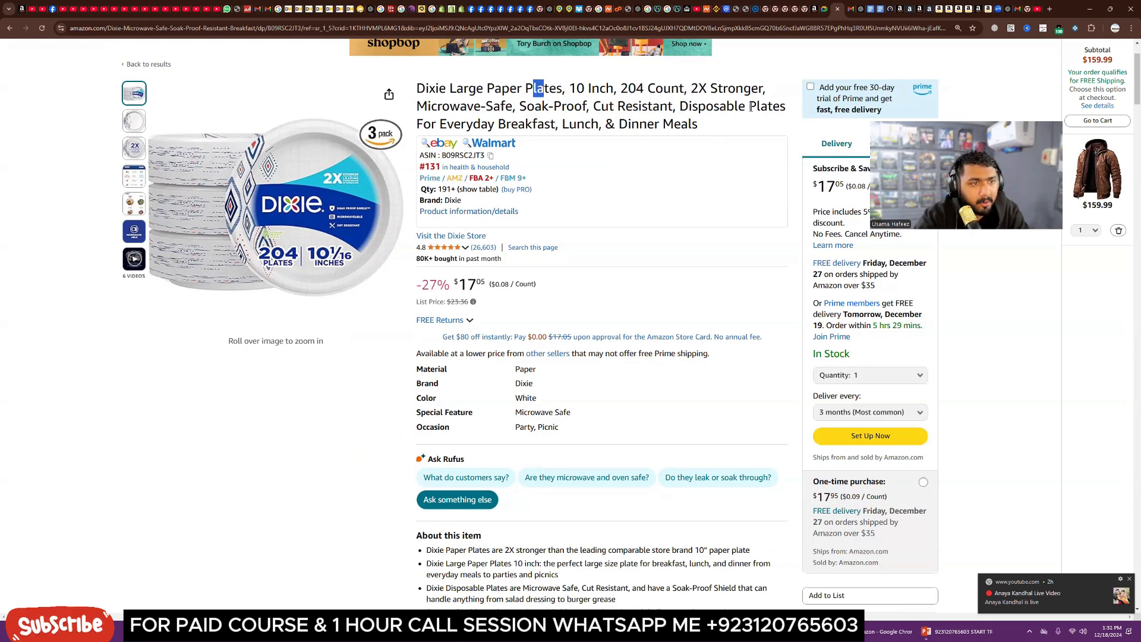
pyautogui.moveTo(749, 106); pyautogui.dragTo(780, 110)
pyautogui.click(724, 126)
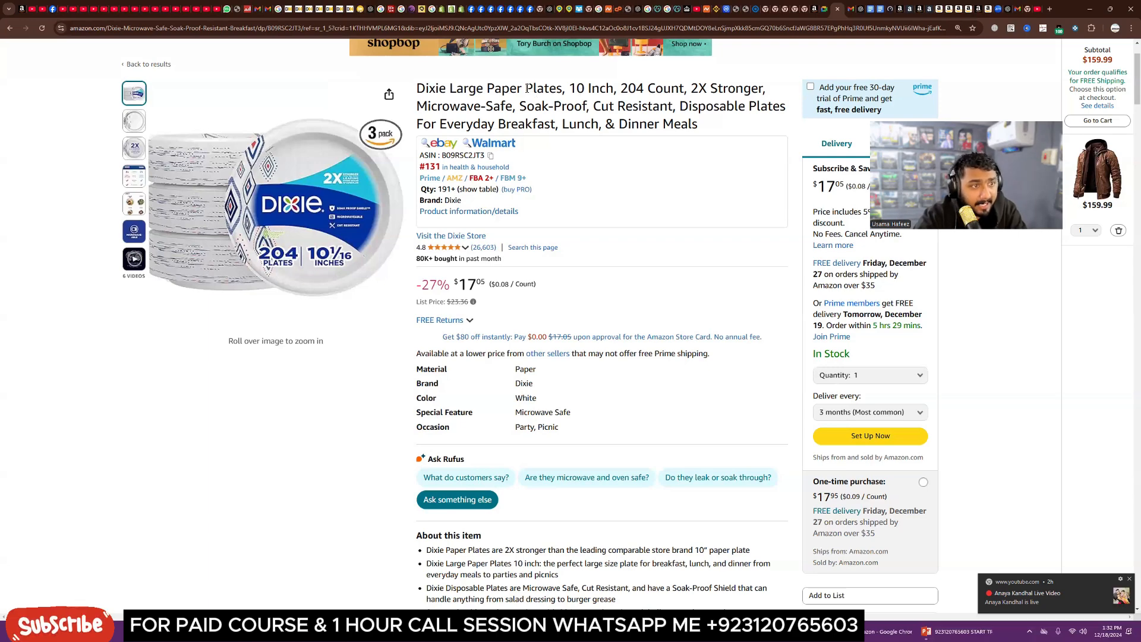
pyautogui.moveTo(525, 88); pyautogui.dragTo(557, 89)
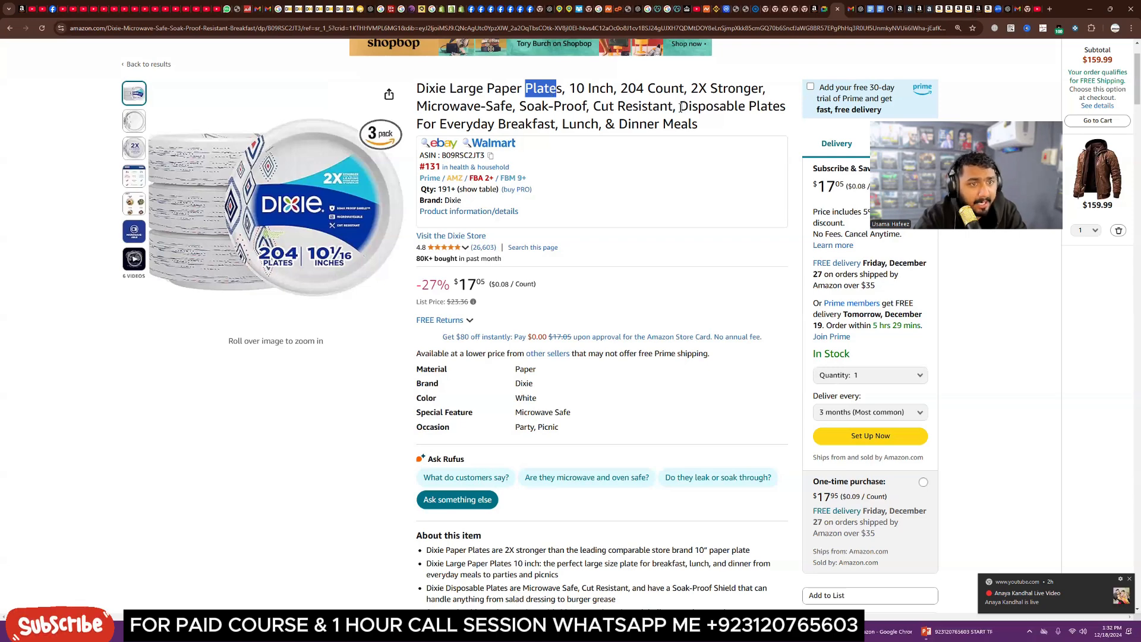
pyautogui.moveTo(679, 106); pyautogui.dragTo(758, 108)
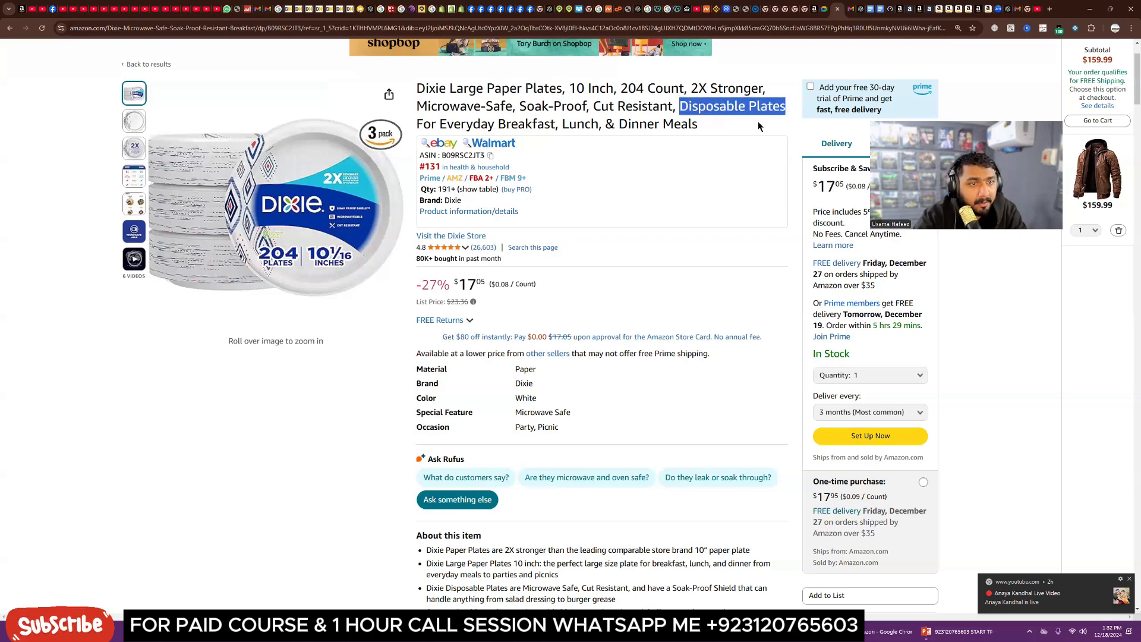
pyautogui.click(679, 106)
pyautogui.moveTo(680, 106); pyautogui.dragTo(744, 111)
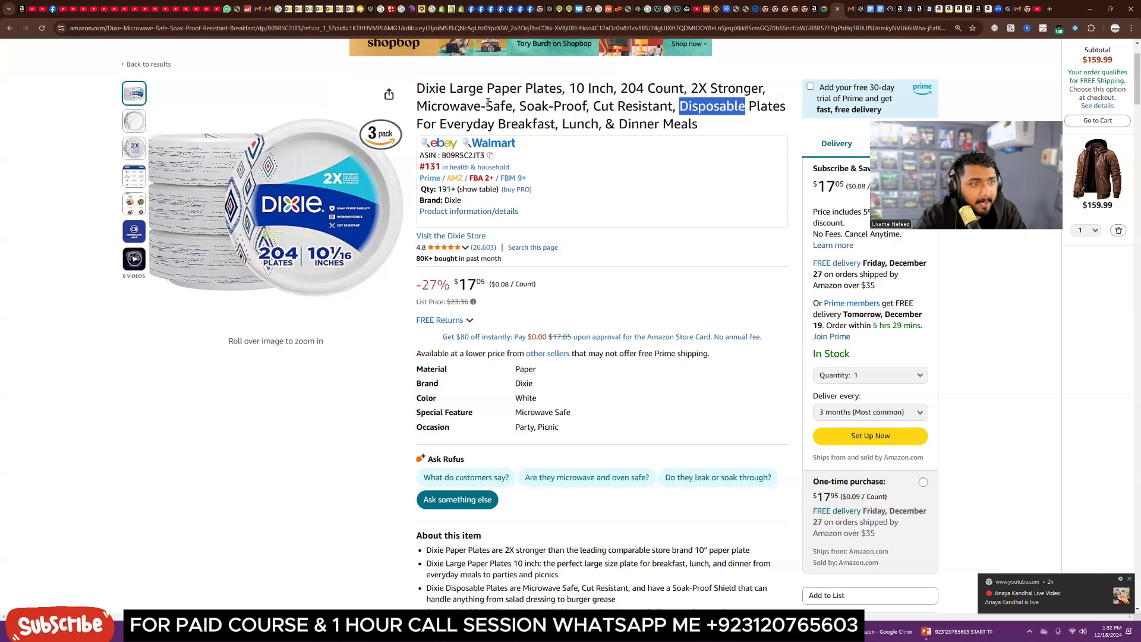
pyautogui.moveTo(488, 106); pyautogui.dragTo(567, 92)
pyautogui.click(588, 107)
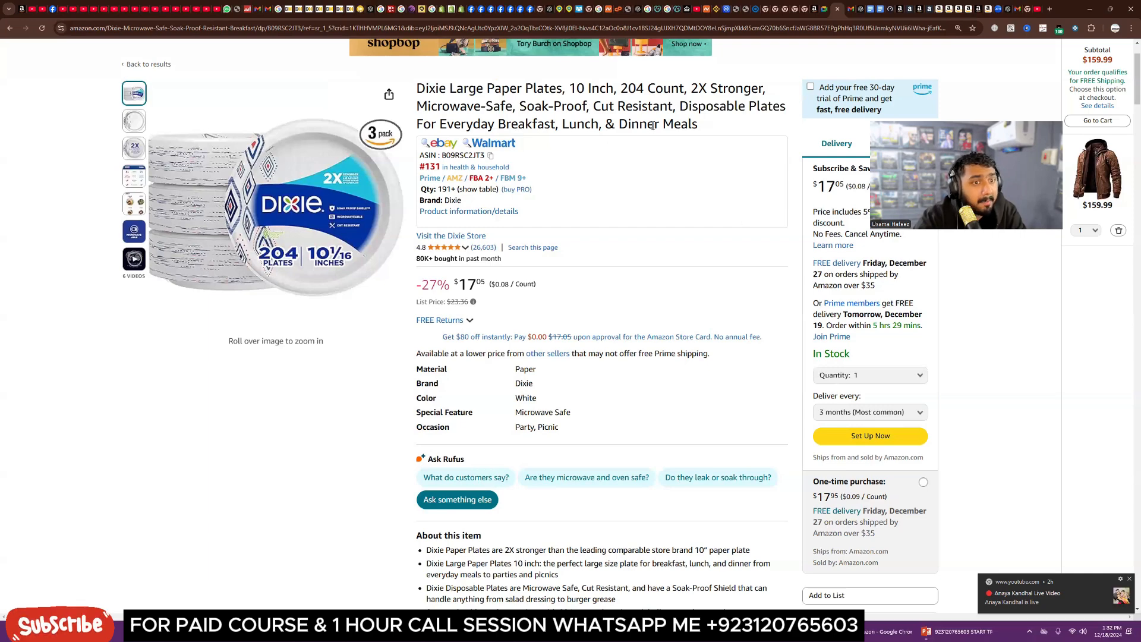
pyautogui.moveTo(679, 106); pyautogui.dragTo(785, 107)
pyautogui.click(742, 121)
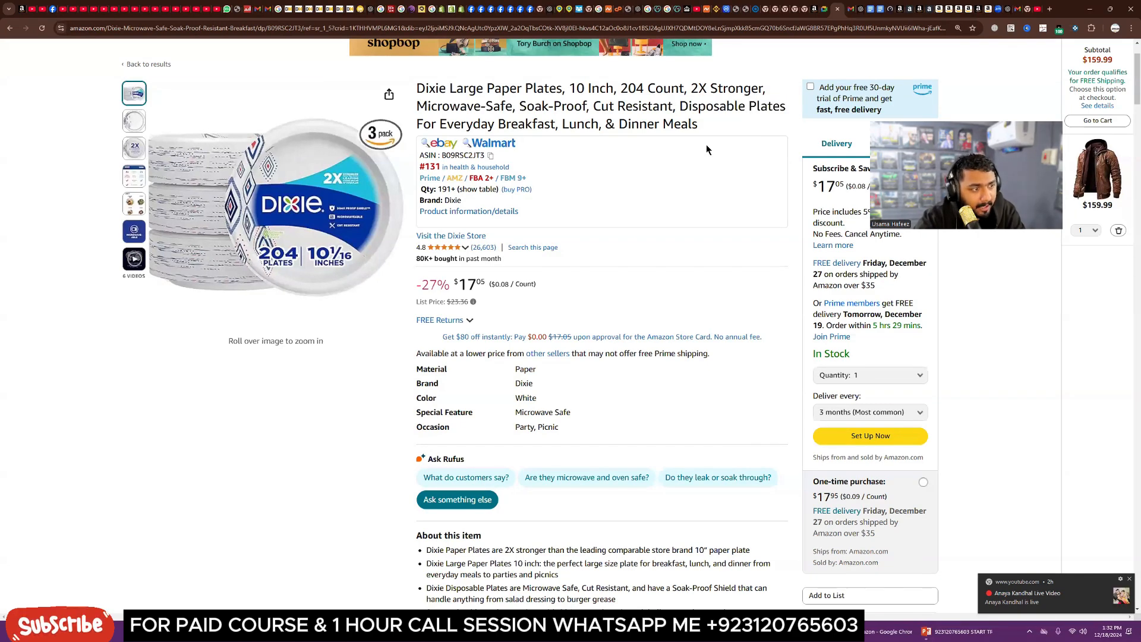
# Step: Search Amazon for disposable plates
pyautogui.scroll(2, 387, 390)
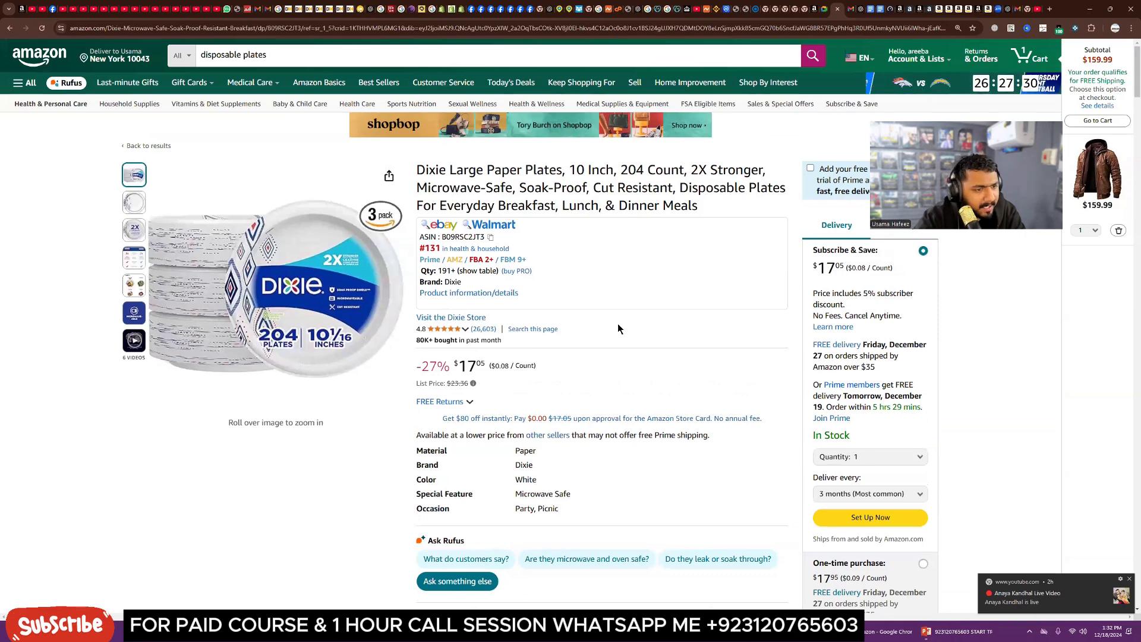
pyautogui.scroll(-2, 617, 334)
pyautogui.scroll(2, 617, 334)
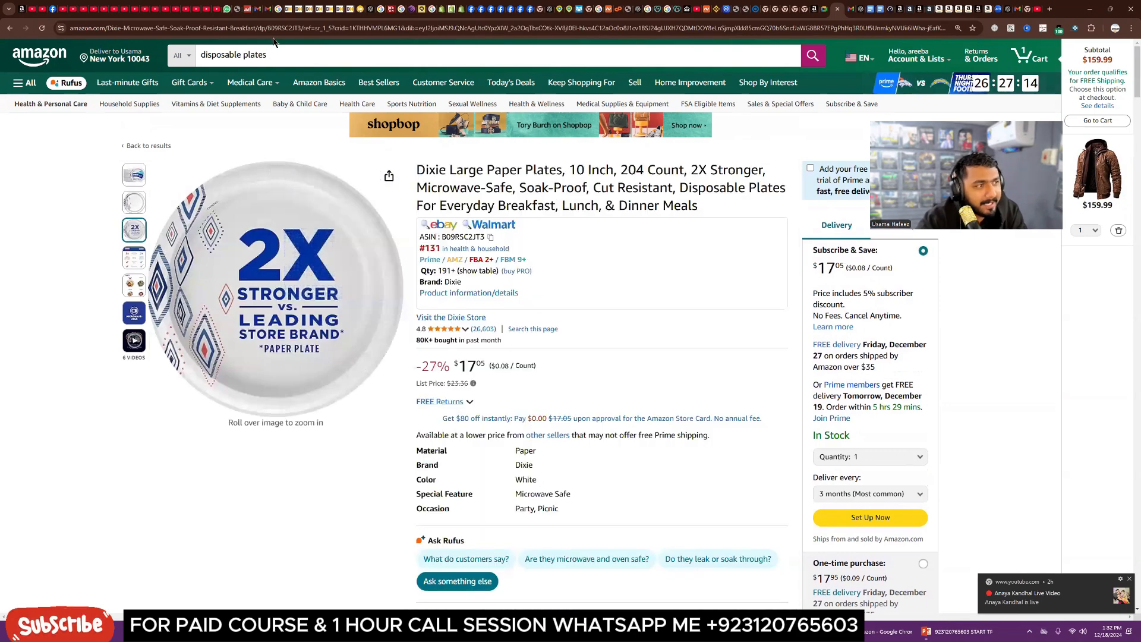
pyautogui.click(284, 56)
pyautogui.press('Return')
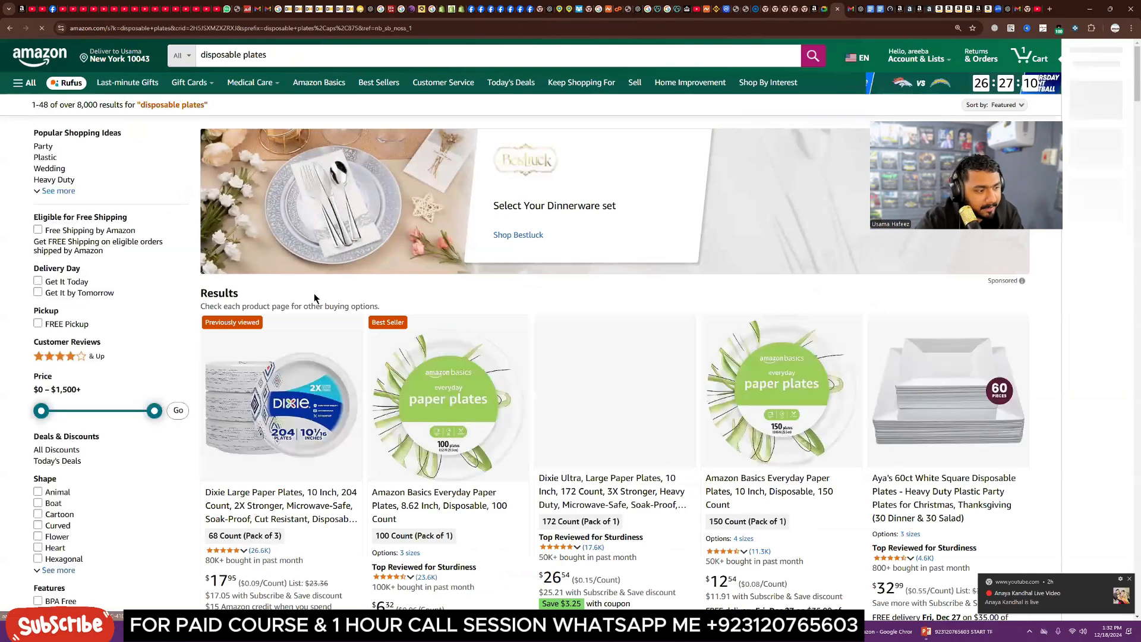
# Step: Compare the 'bought in past month' figures across the disposable plates search results
pyautogui.scroll(-3, 318, 298)
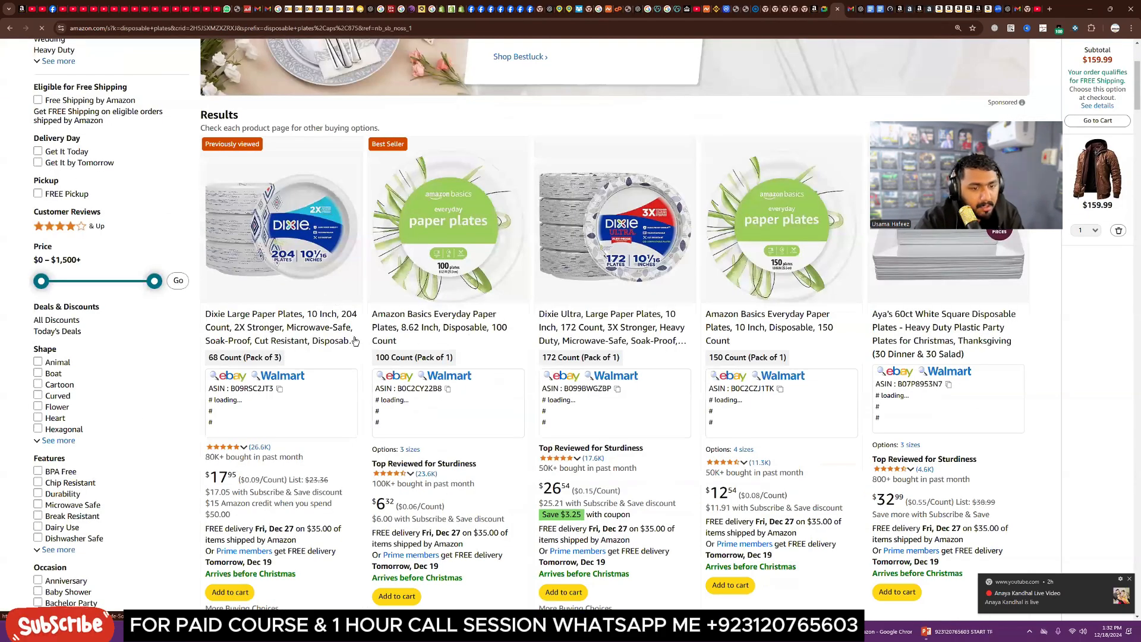
pyautogui.scroll(-2, 356, 340)
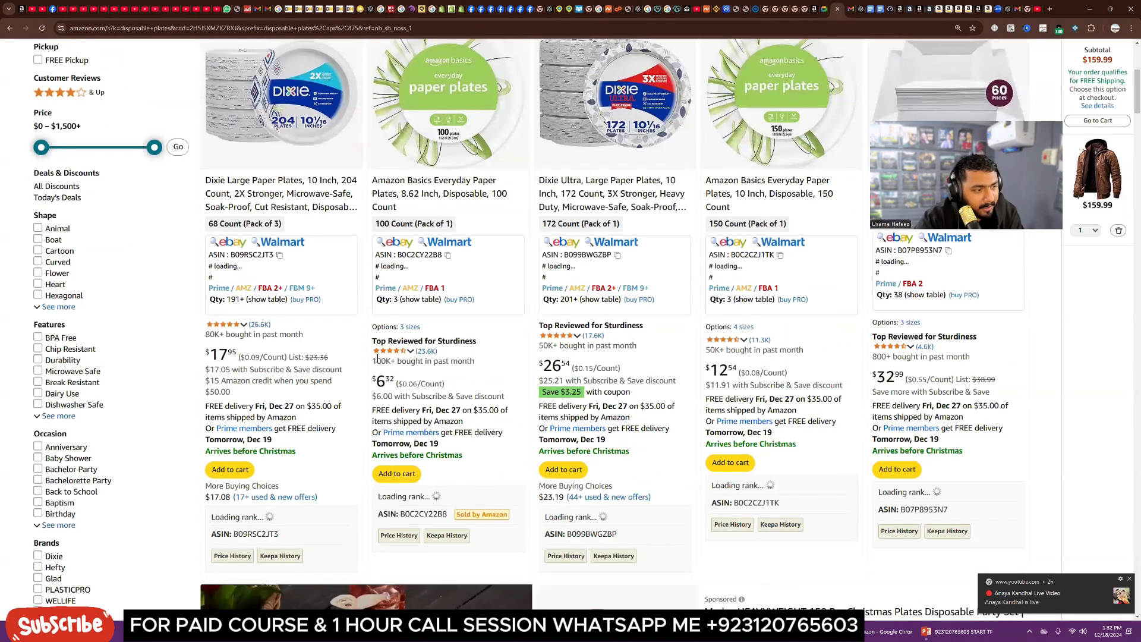
pyautogui.moveTo(378, 359); pyautogui.dragTo(396, 361)
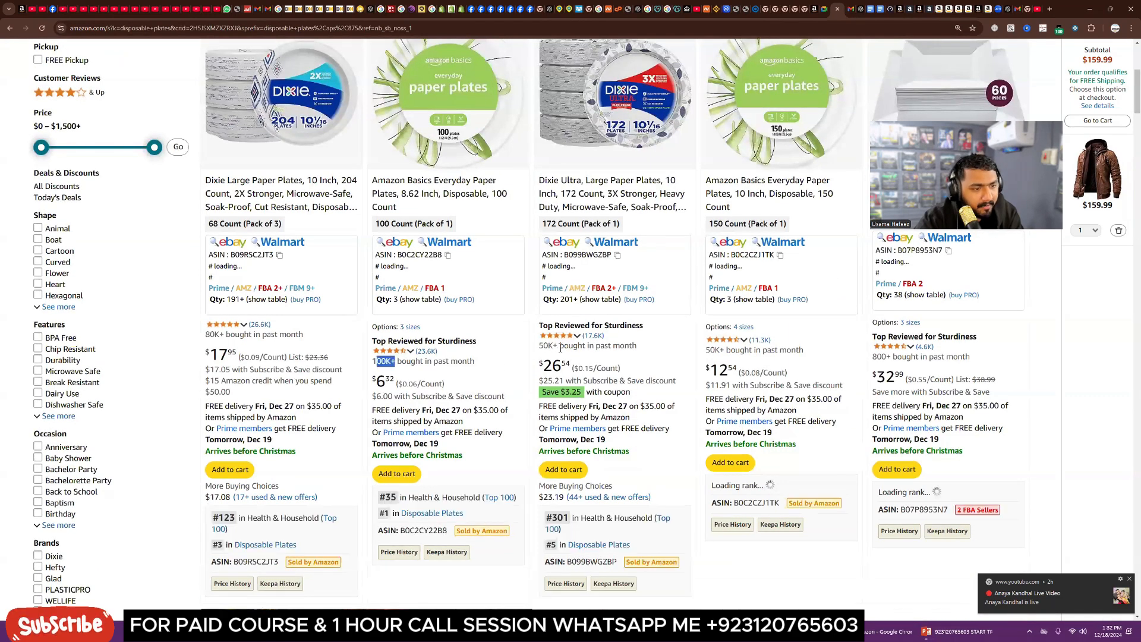
pyautogui.moveTo(560, 346); pyautogui.dragTo(540, 346)
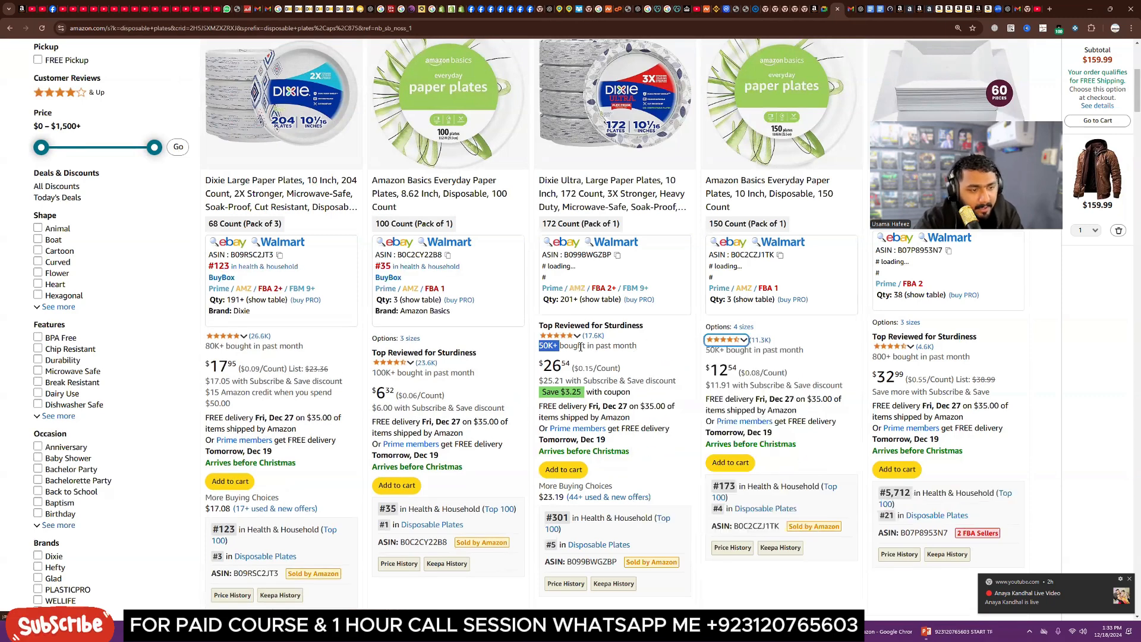
pyautogui.moveTo(755, 372); pyautogui.dragTo(706, 376)
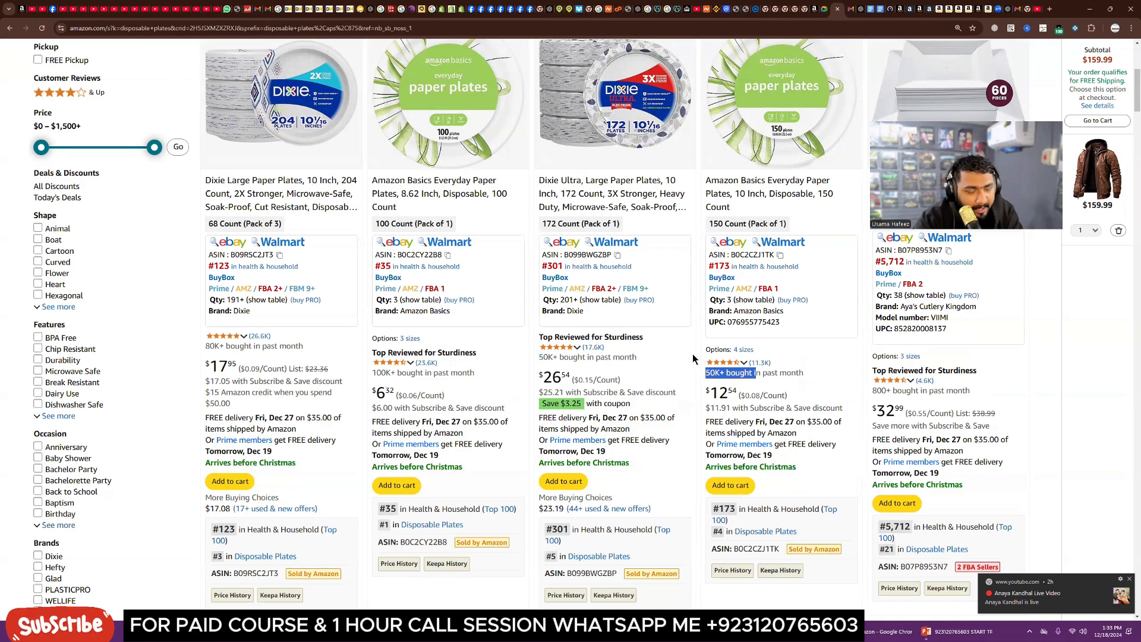
pyautogui.scroll(-4, 696, 359)
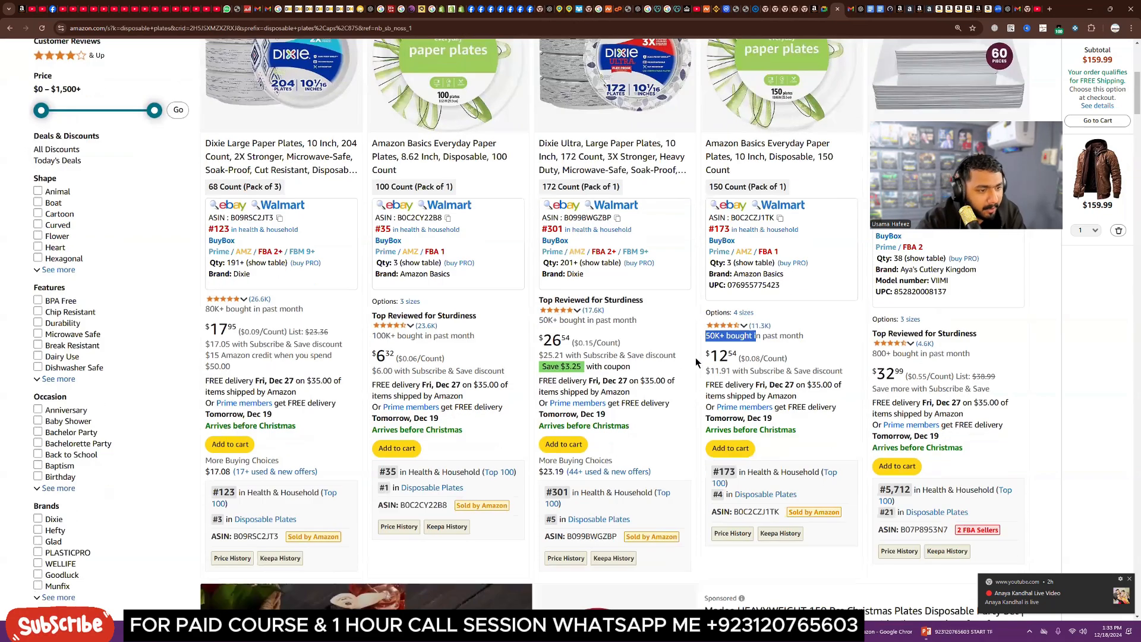
pyautogui.scroll(2, 701, 344)
pyautogui.scroll(2, 684, 286)
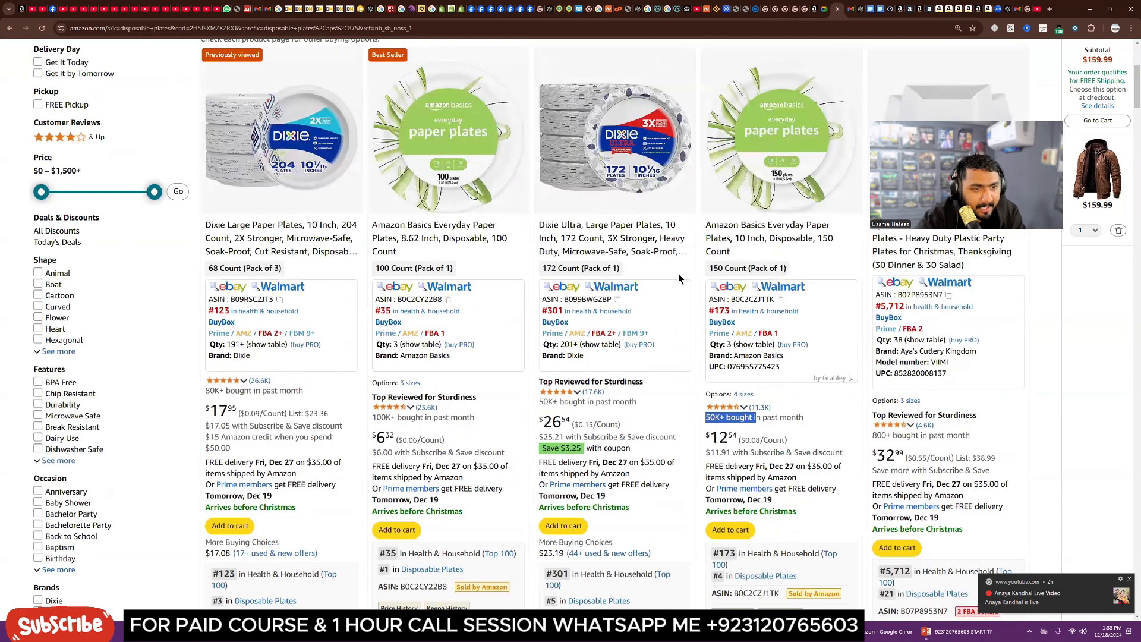
# Step: Open the Amazon Basics Everyday Paper Plates listing in a new tab and switch to it
pyautogui.rightClick(450, 238)
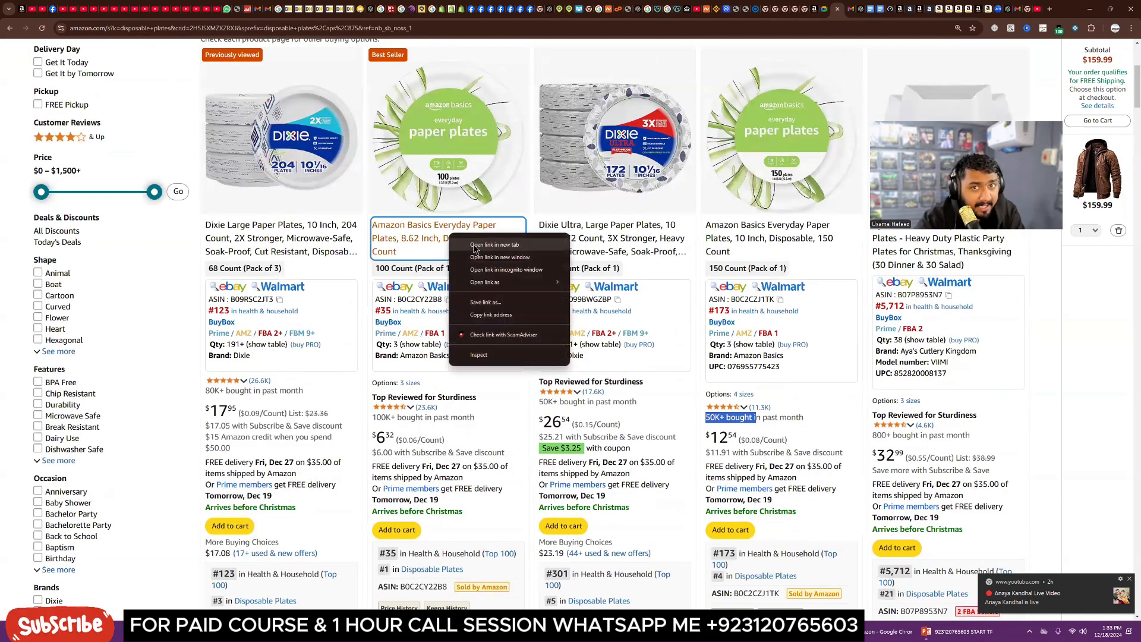
pyautogui.click(475, 245)
pyautogui.click(841, 13)
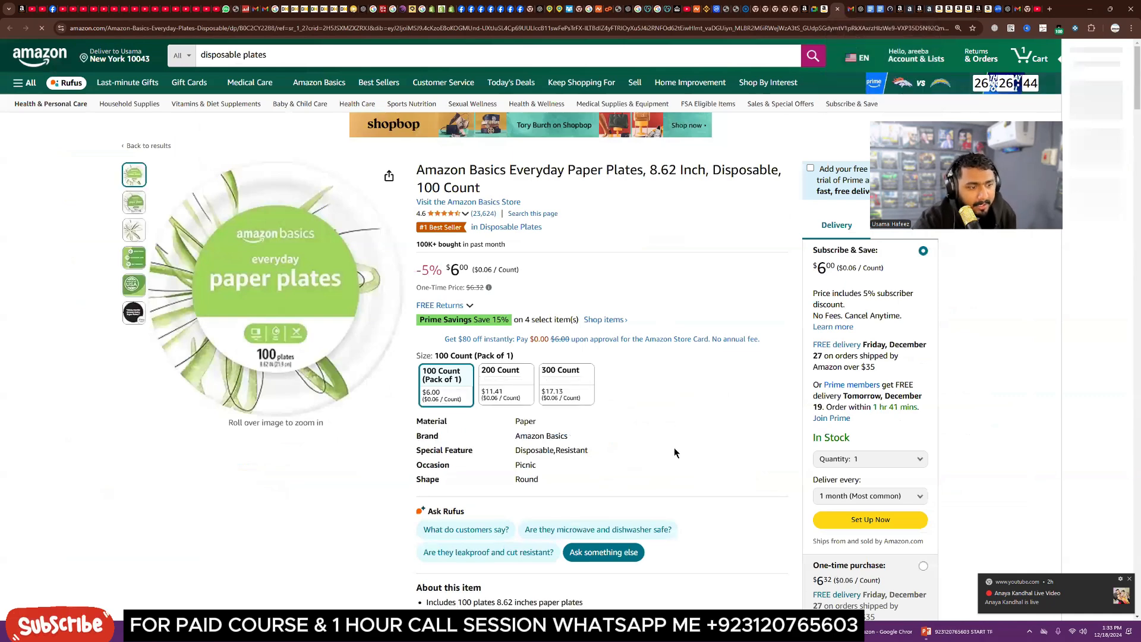
# Step: Scroll through the Amazon Basics listing's details, price history and frequently purchased items carousel
pyautogui.scroll(-4, 674, 452)
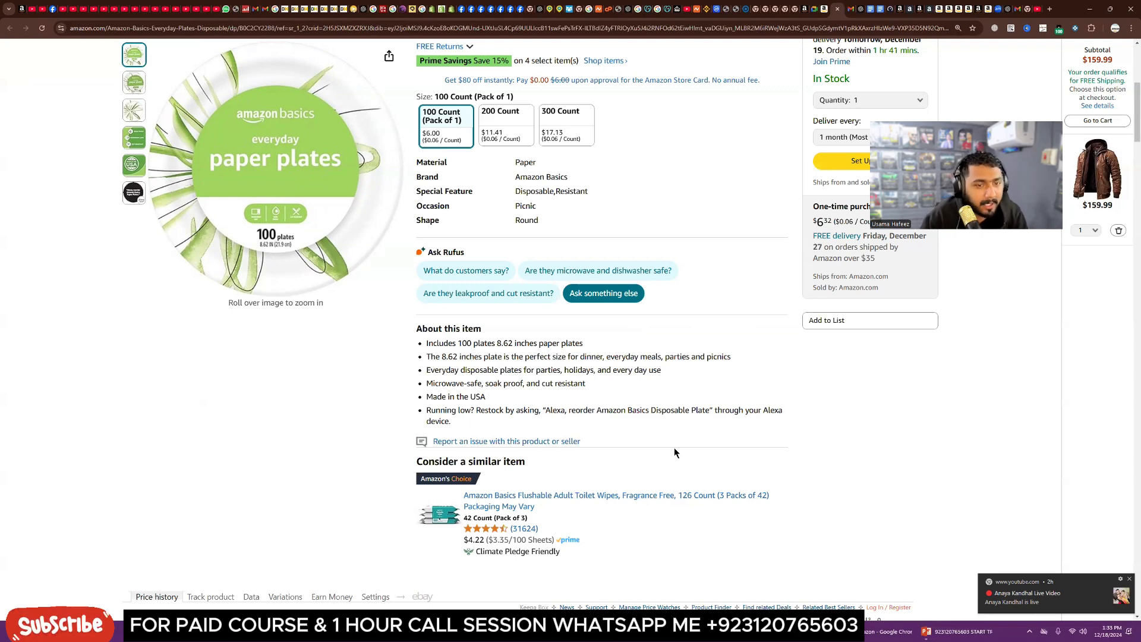
pyautogui.scroll(-3, 618, 426)
pyautogui.scroll(-6, 619, 425)
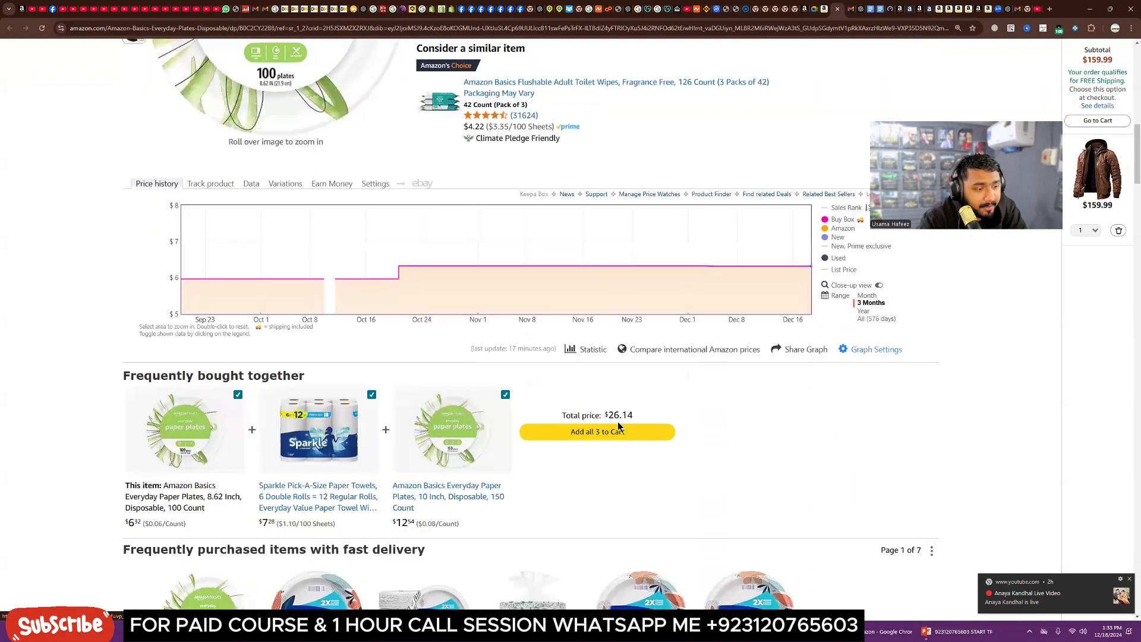
pyautogui.scroll(-3, 426, 426)
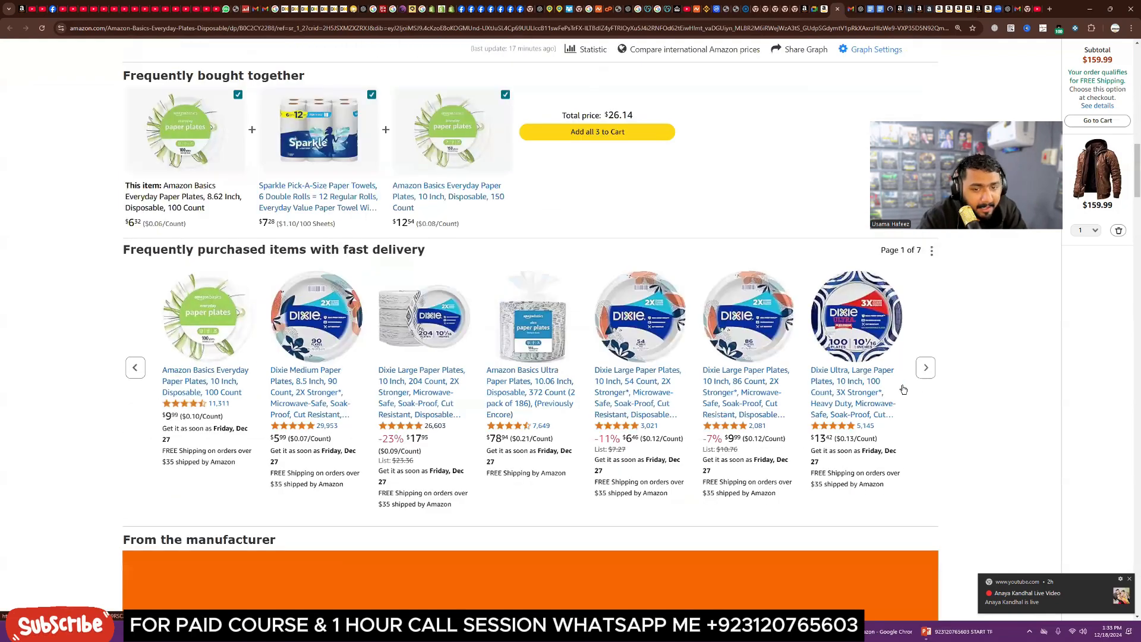
pyautogui.click(925, 368)
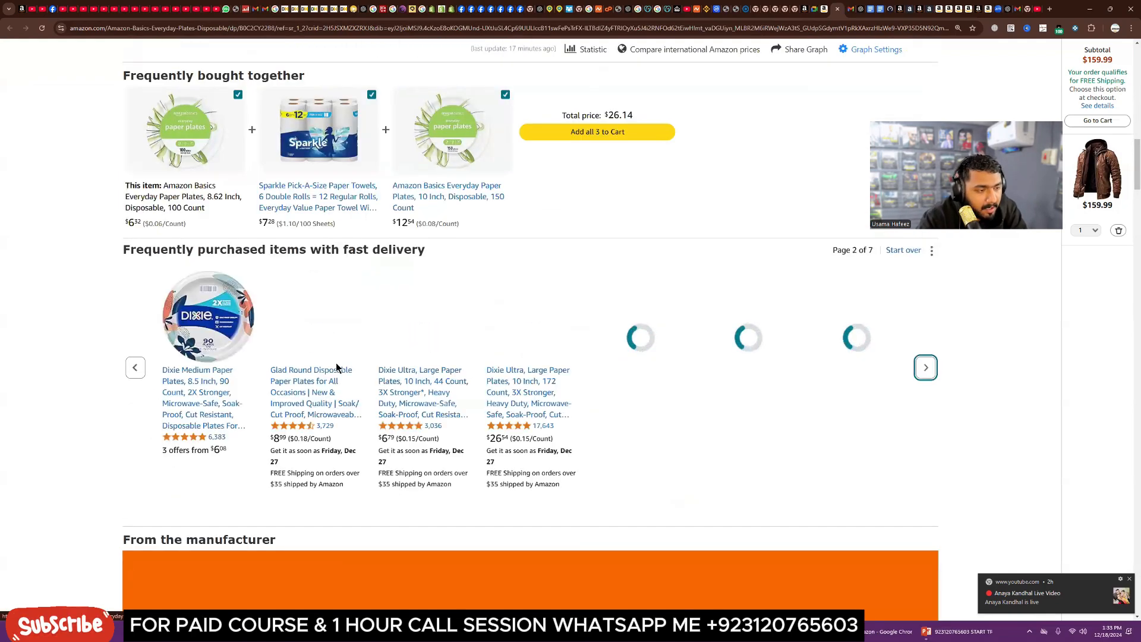
pyautogui.click(926, 367)
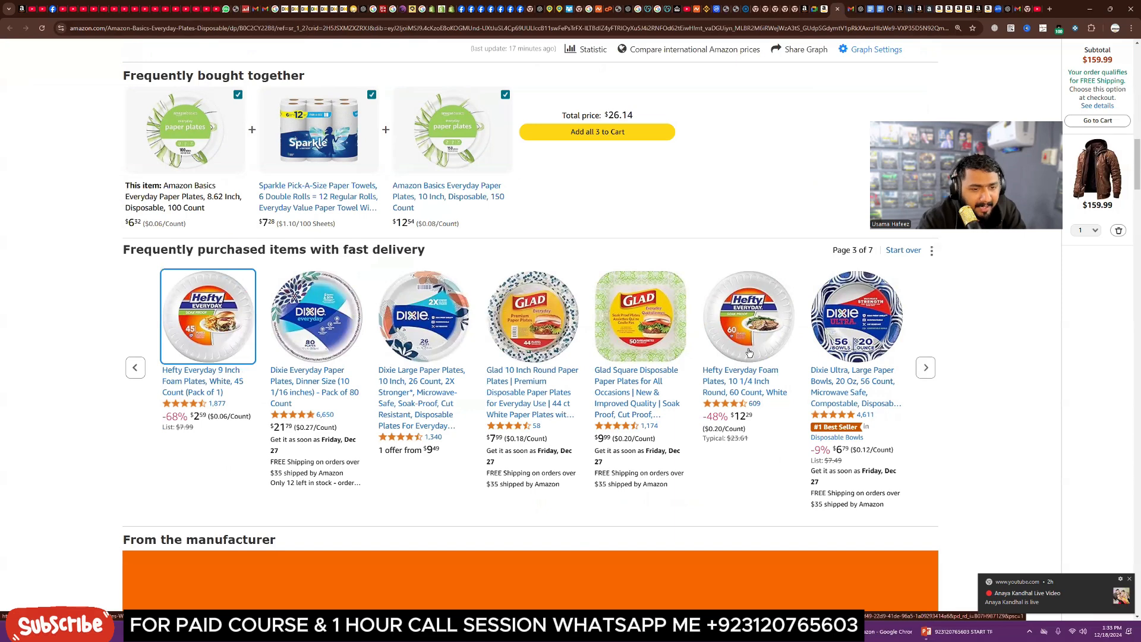
# Step: Open the Hefty Everyday Foam Plates listing from the carousel in a new tab and switch to it
pyautogui.moveTo(764, 406); pyautogui.dragTo(748, 404)
pyautogui.rightClick(737, 335)
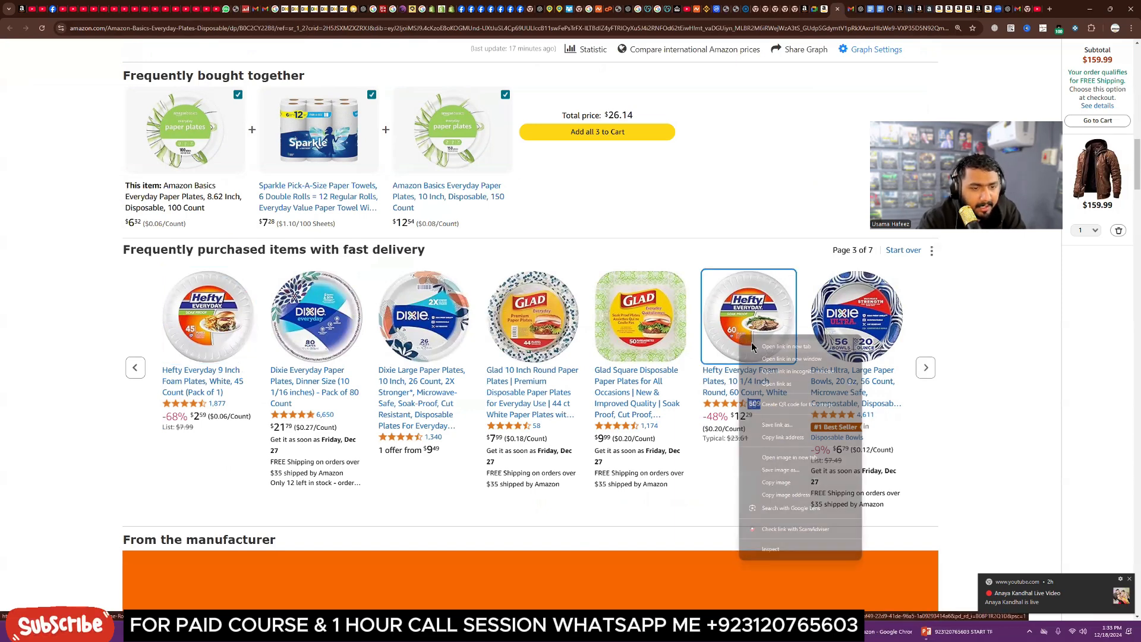
pyautogui.click(510, 356)
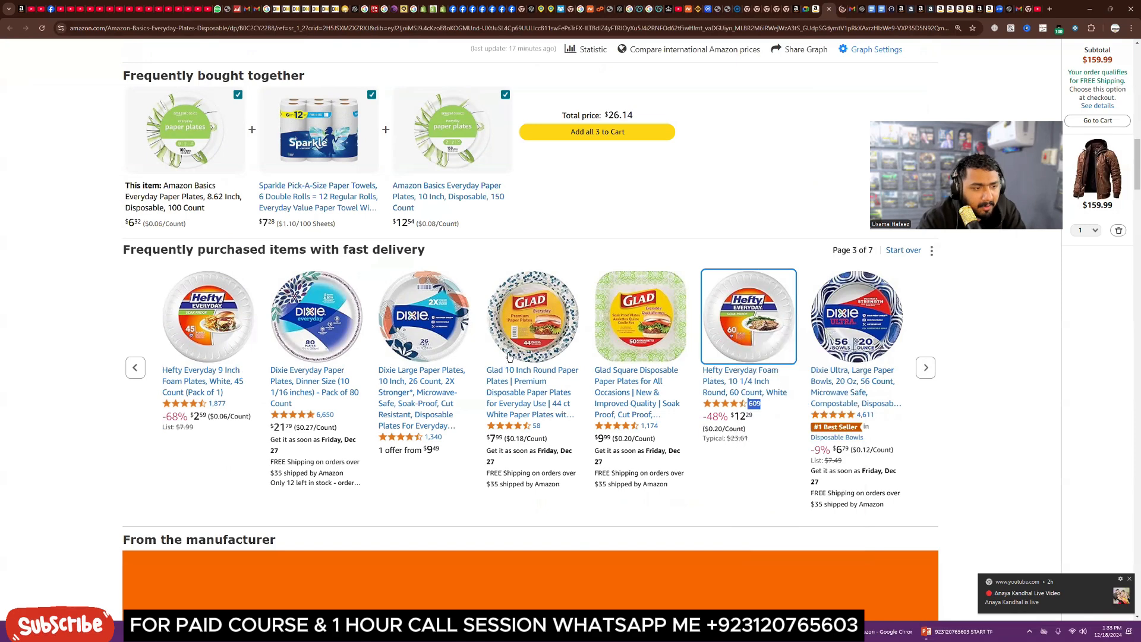
pyautogui.click(843, 11)
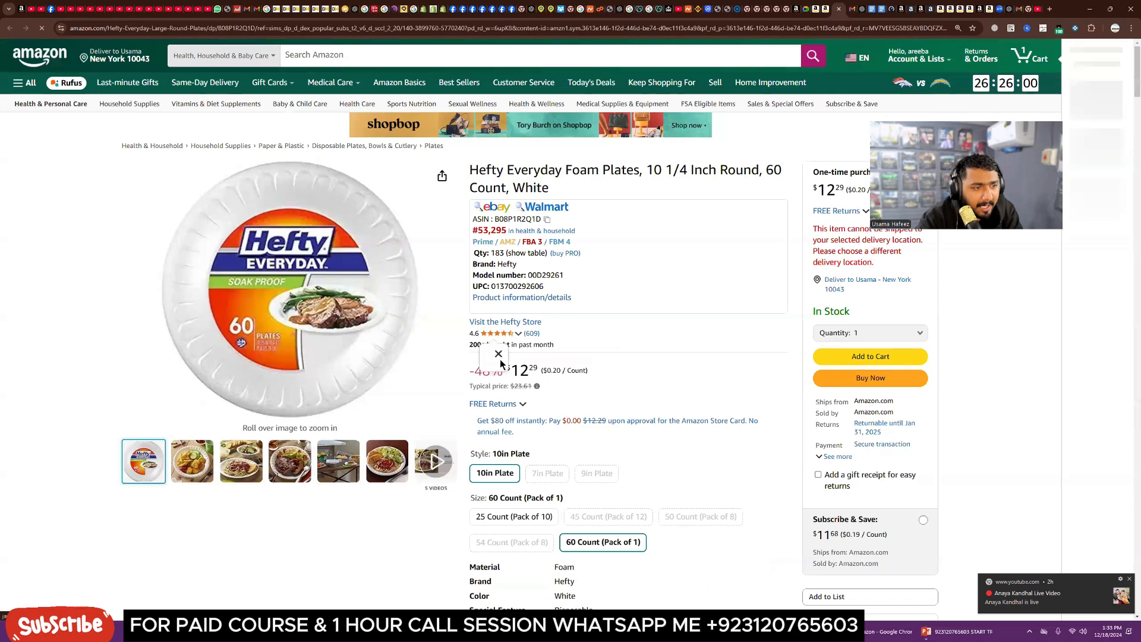
# Step: Examine the Hefty foam plates listing's bullet points, price history and related items
pyautogui.click(499, 356)
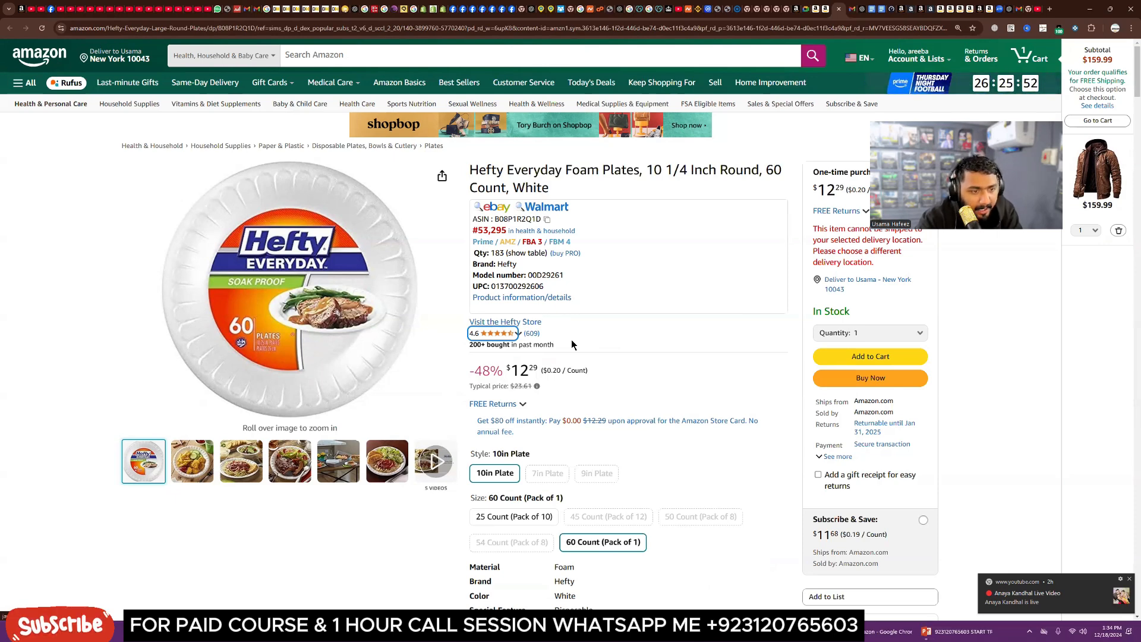
pyautogui.moveTo(407, 377)
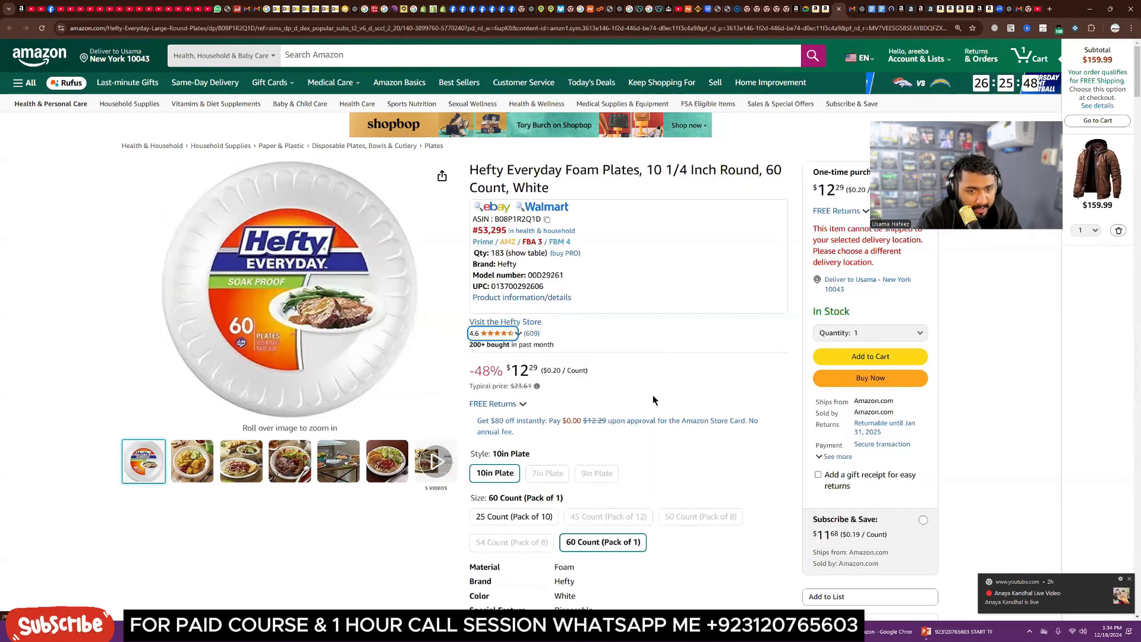
pyautogui.scroll(-9, 654, 432)
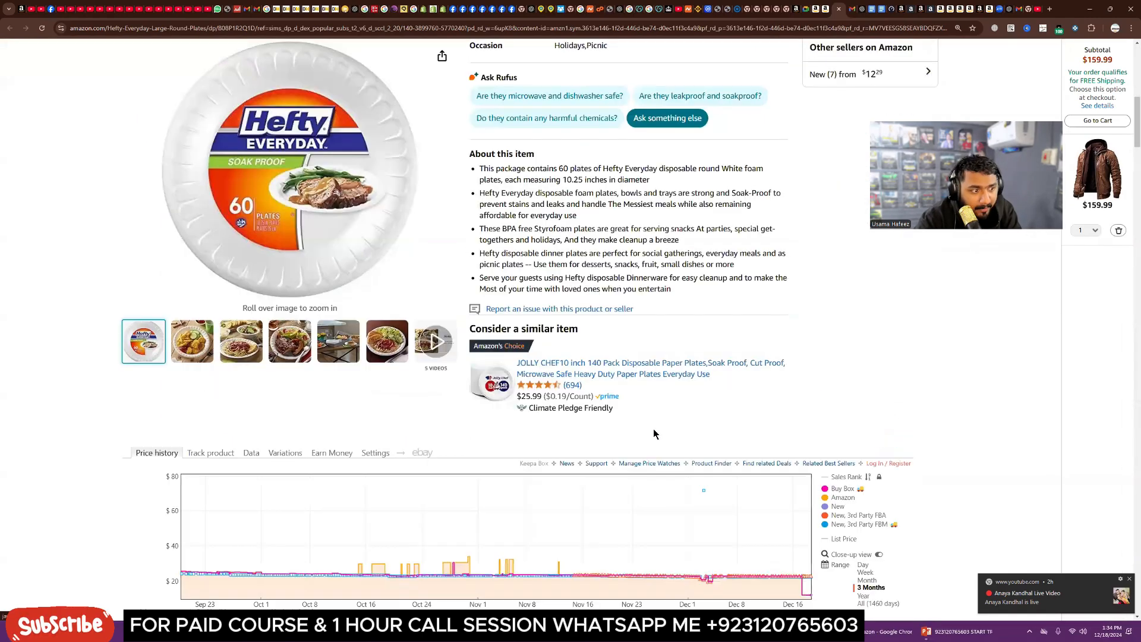
pyautogui.scroll(-5, 654, 432)
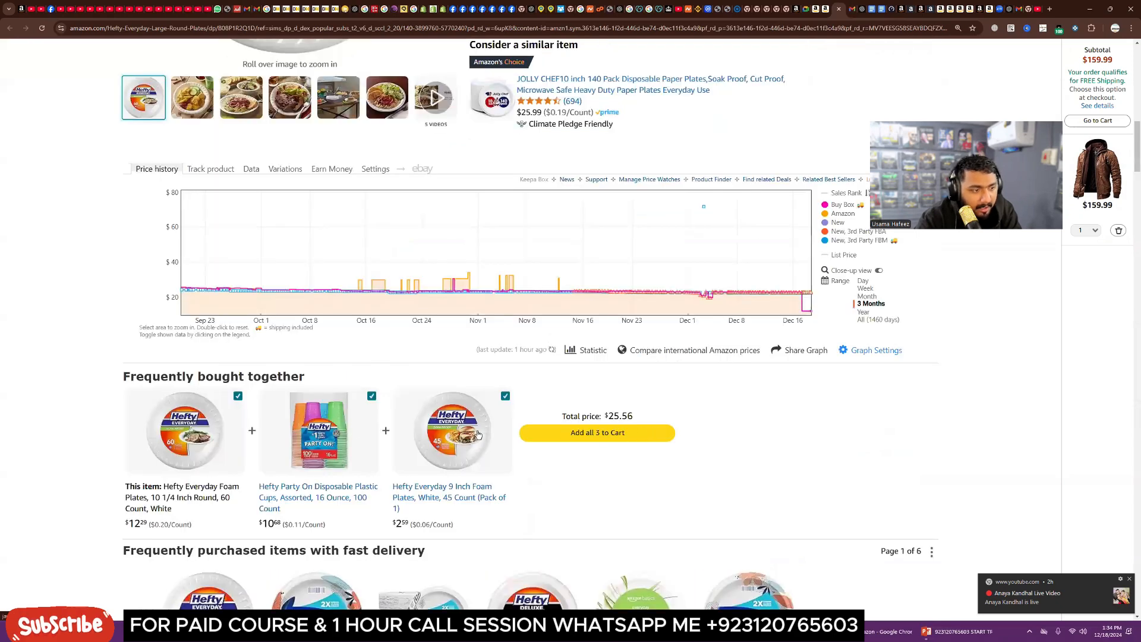
pyautogui.scroll(-1, 208, 416)
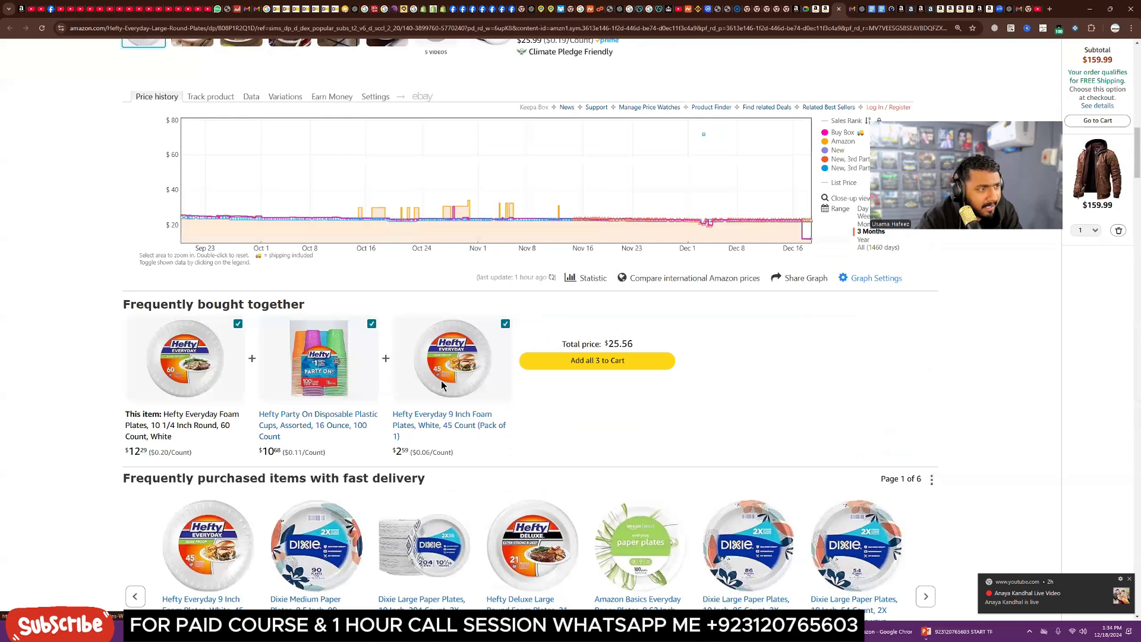
pyautogui.scroll(5, 426, 310)
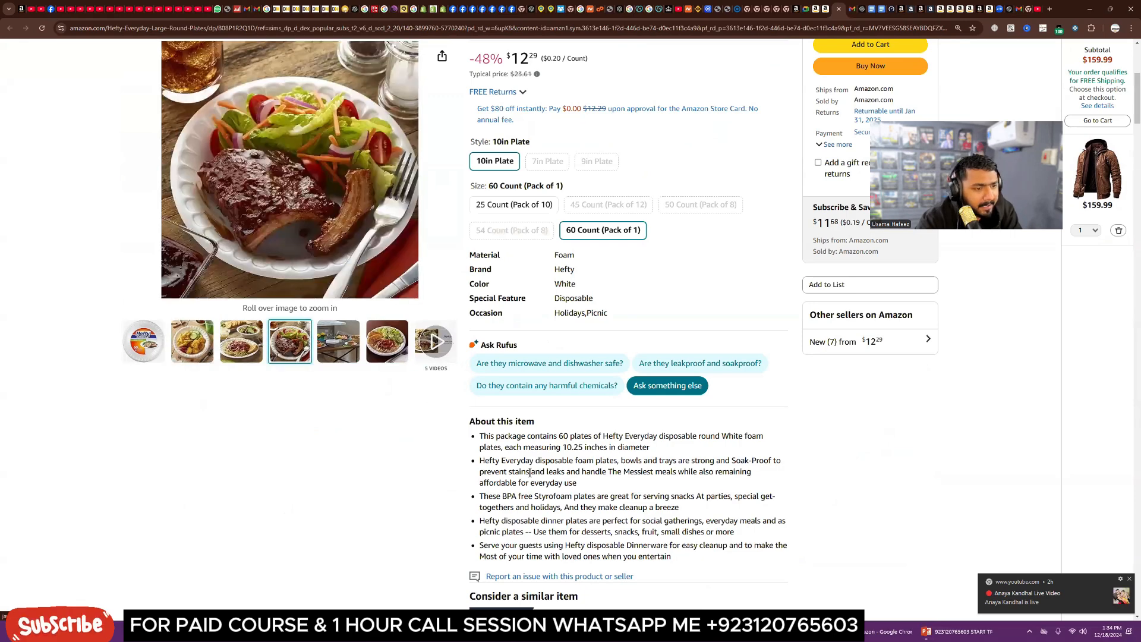
pyautogui.moveTo(480, 439); pyautogui.dragTo(497, 448)
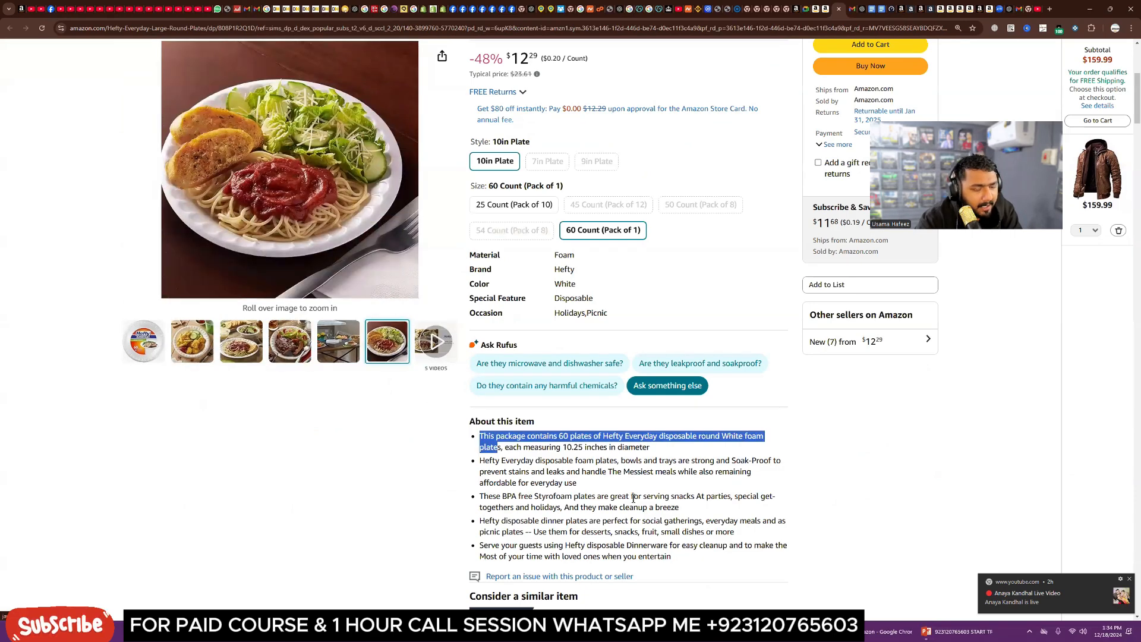
pyautogui.scroll(-2, 633, 498)
pyautogui.moveTo(671, 423); pyautogui.dragTo(481, 305)
pyautogui.scroll(-3, 540, 430)
pyautogui.scroll(-6, 540, 430)
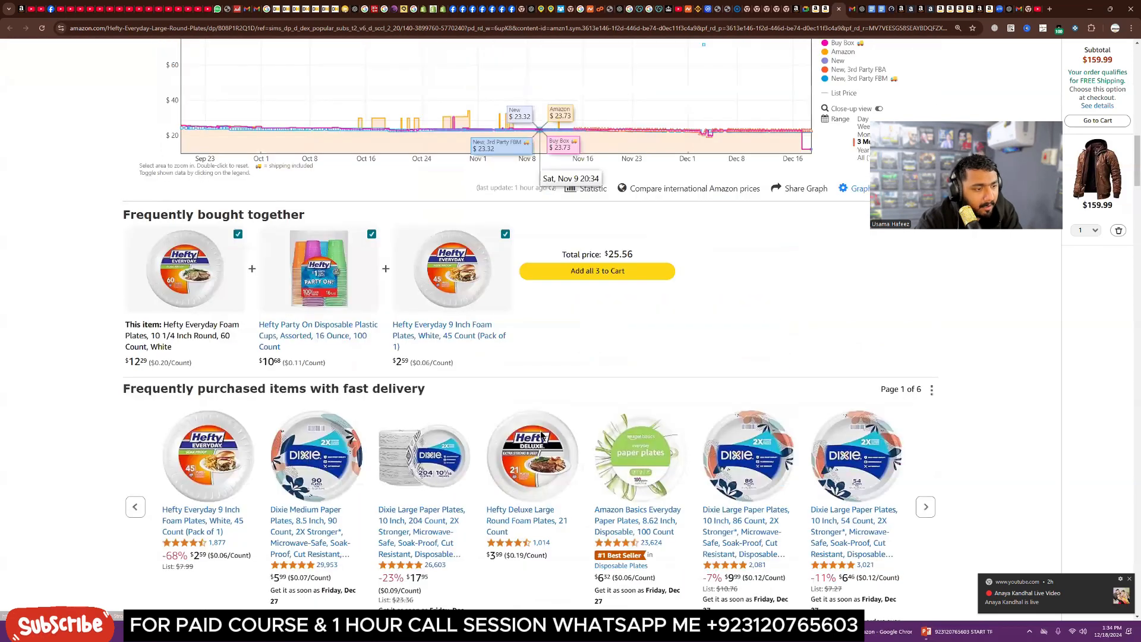
# Step: Scroll through the Hefty listing's brand content, product information and videos, and select its product description text
pyautogui.scroll(-8, 541, 436)
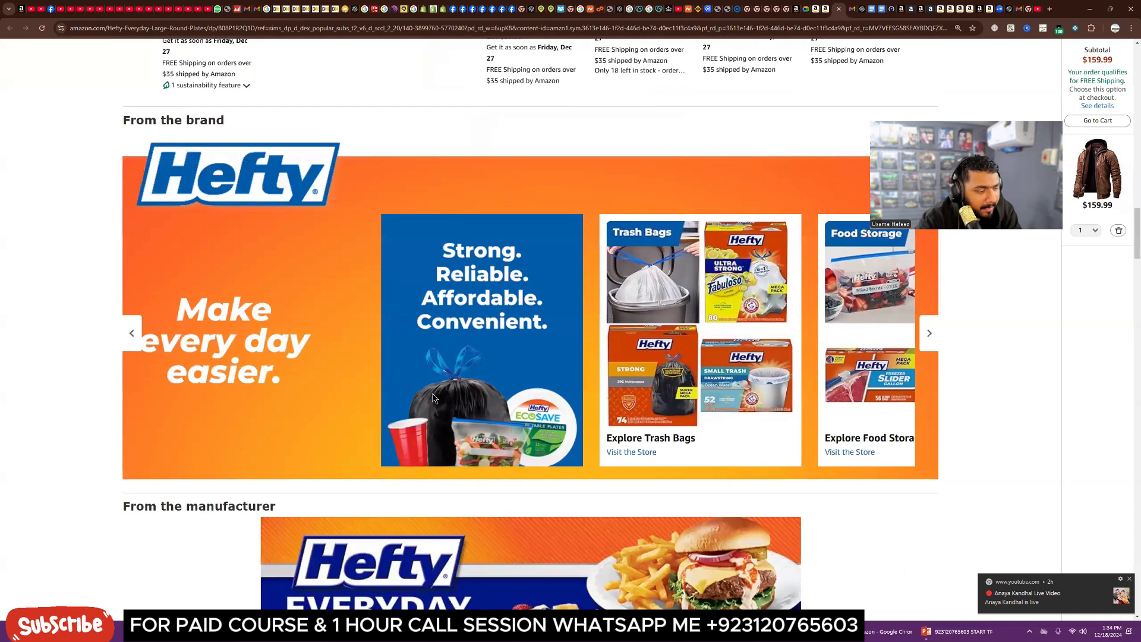
pyautogui.scroll(-5, 433, 394)
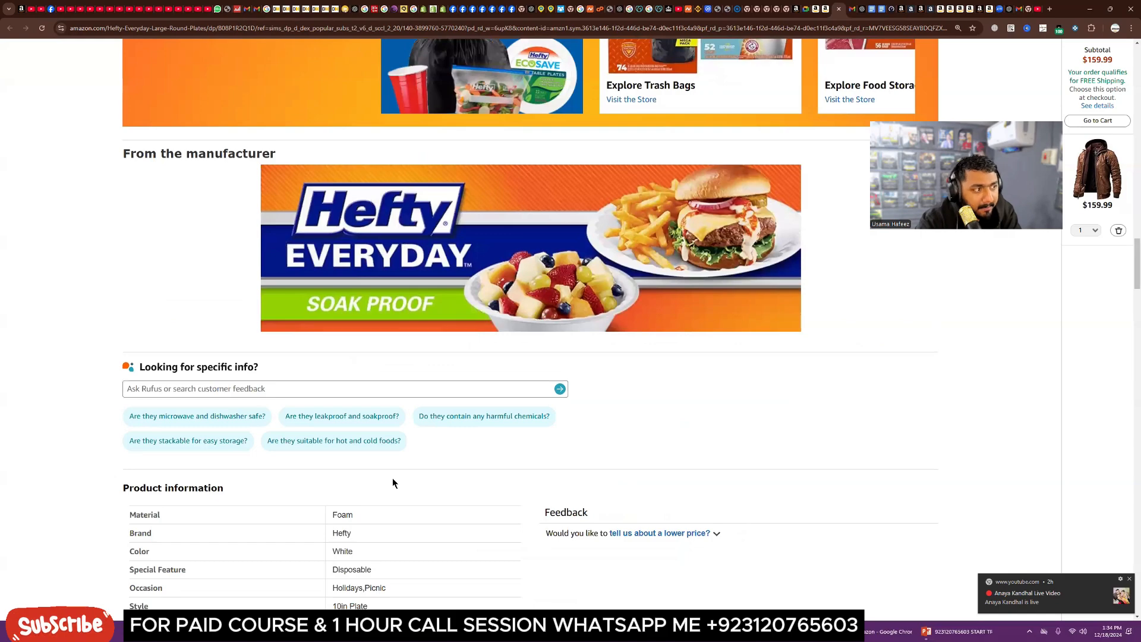
pyautogui.scroll(-12, 392, 482)
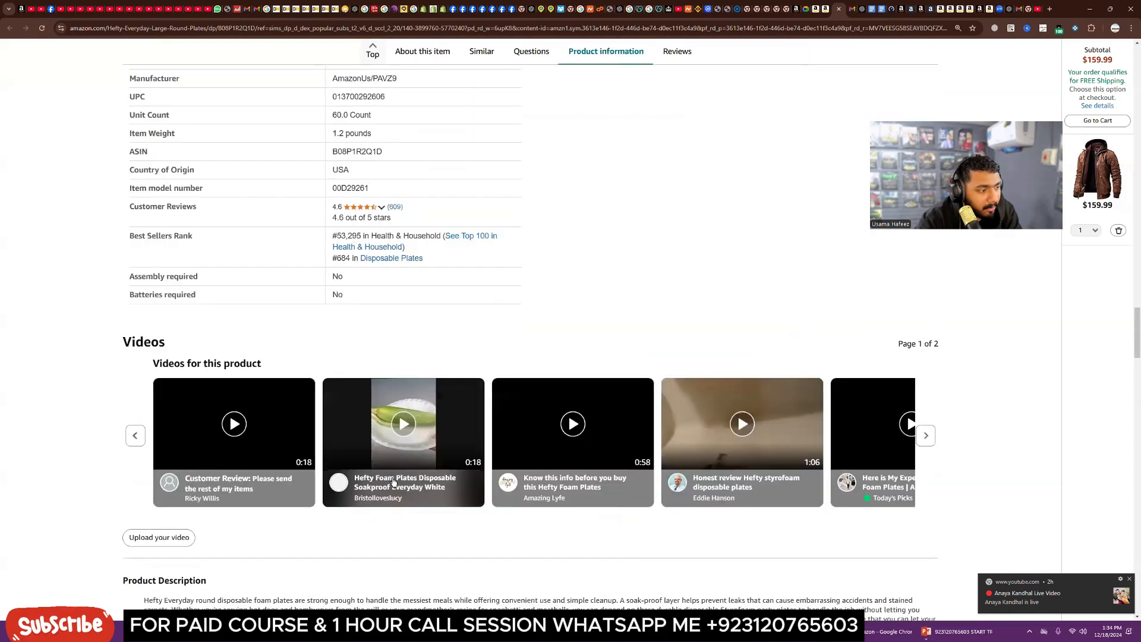
pyautogui.scroll(-3, 393, 482)
pyautogui.moveTo(149, 380); pyautogui.dragTo(281, 414)
pyautogui.click(318, 421)
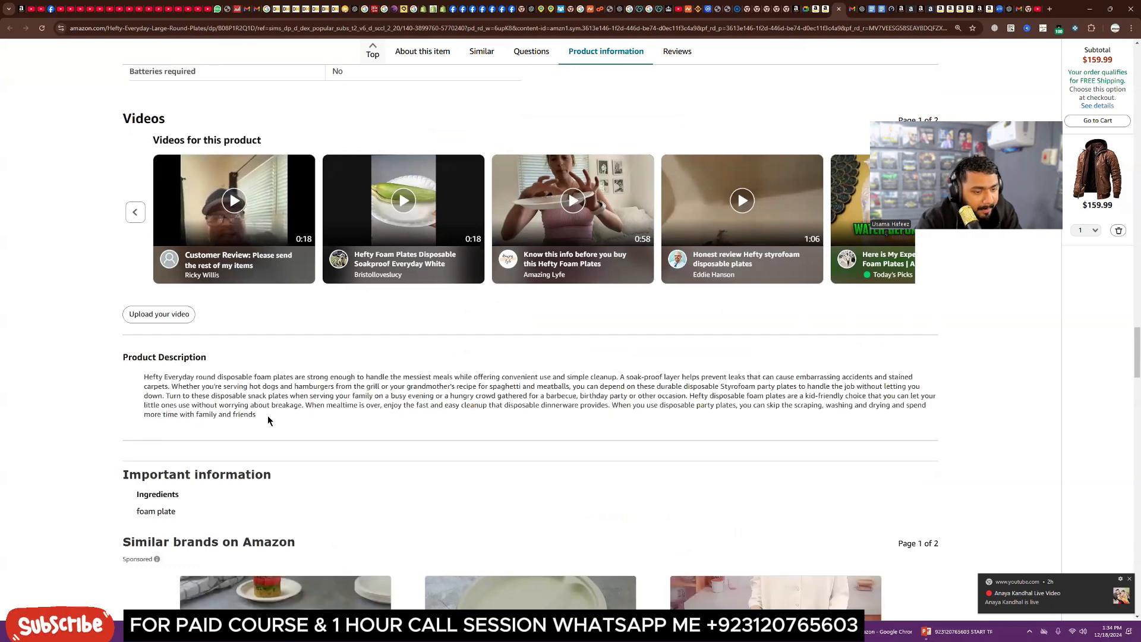
pyautogui.moveTo(268, 416); pyautogui.dragTo(139, 380)
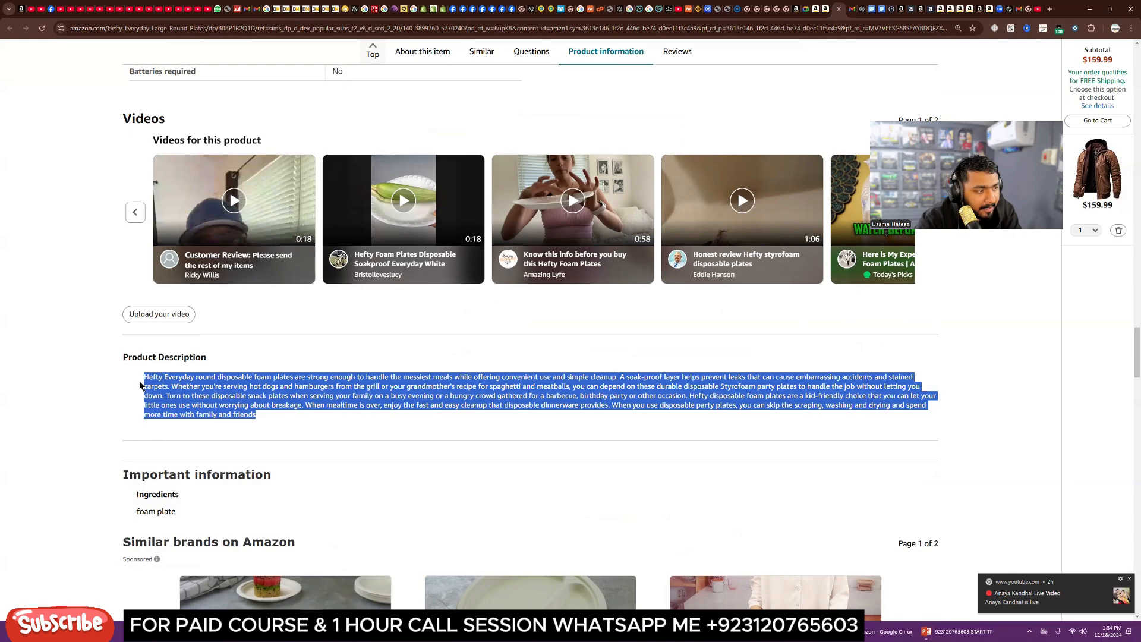
pyautogui.click(257, 422)
# Step: Scroll back to the top of the Hefty listing and review its seller and shipping details
pyautogui.scroll(5, 257, 422)
pyautogui.scroll(15, 257, 423)
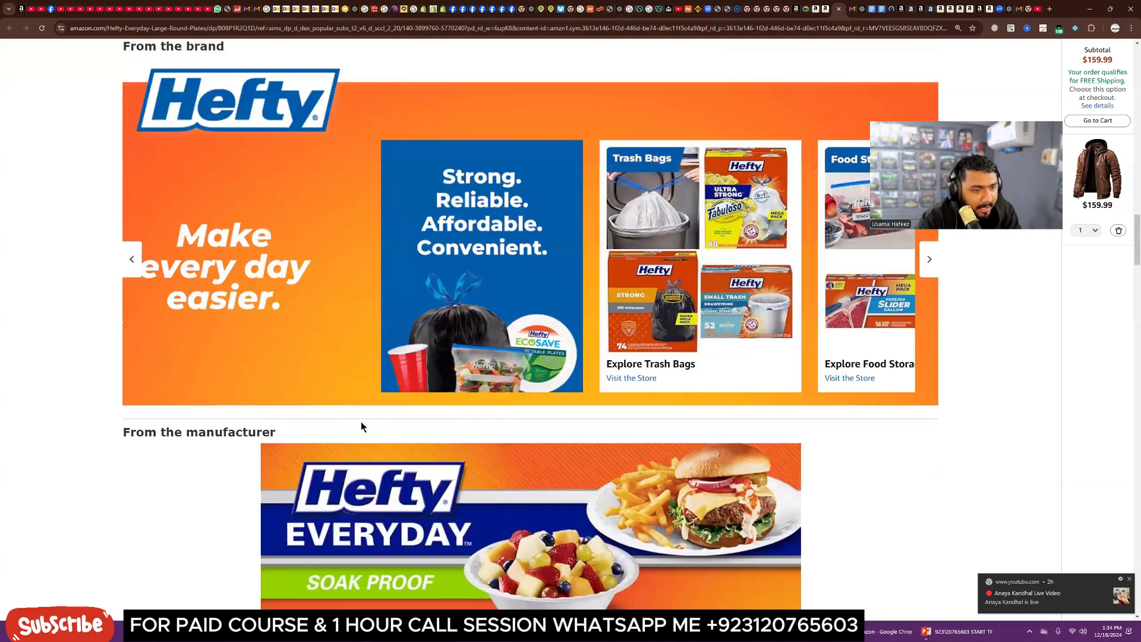
pyautogui.scroll(-1, 362, 423)
pyautogui.scroll(-2, 394, 443)
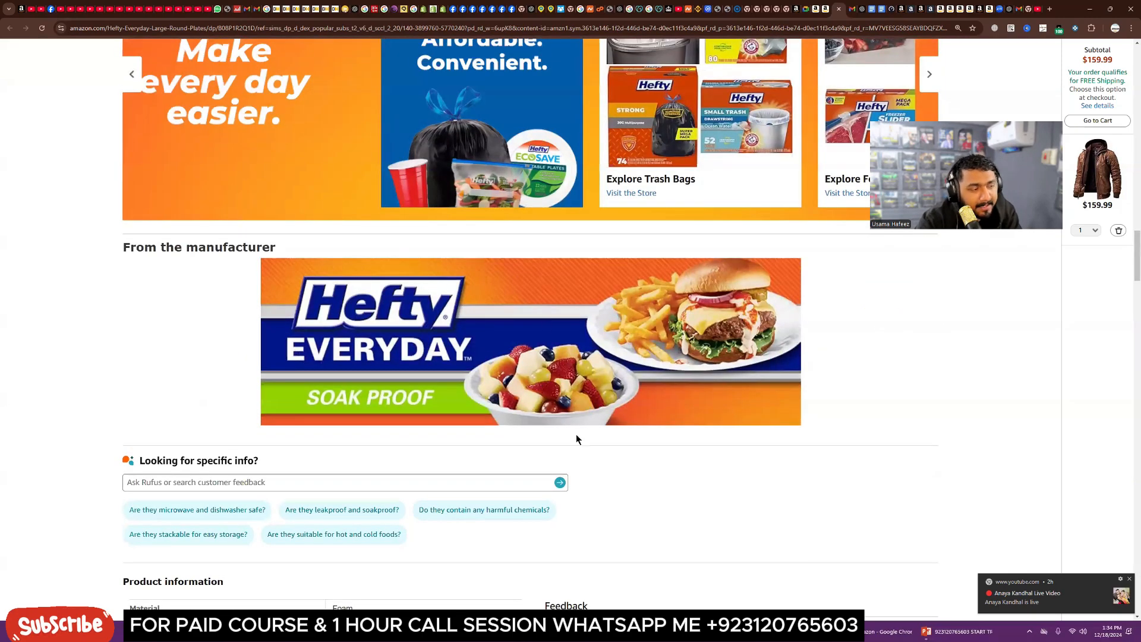
pyautogui.scroll(2, 576, 434)
pyautogui.scroll(10, 576, 434)
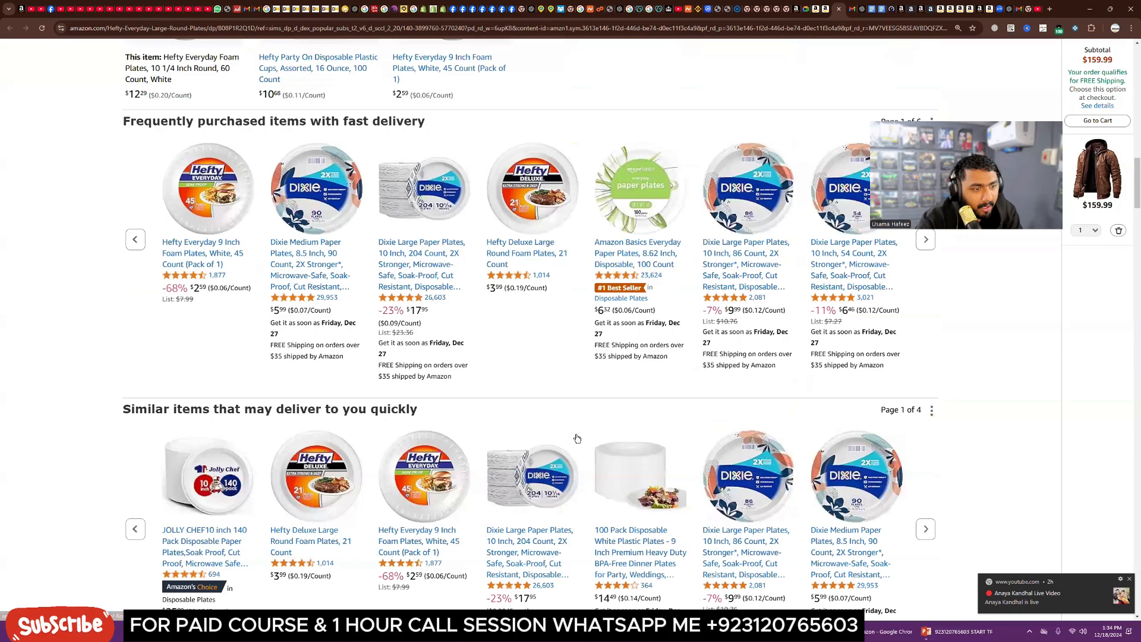
pyautogui.scroll(10, 577, 439)
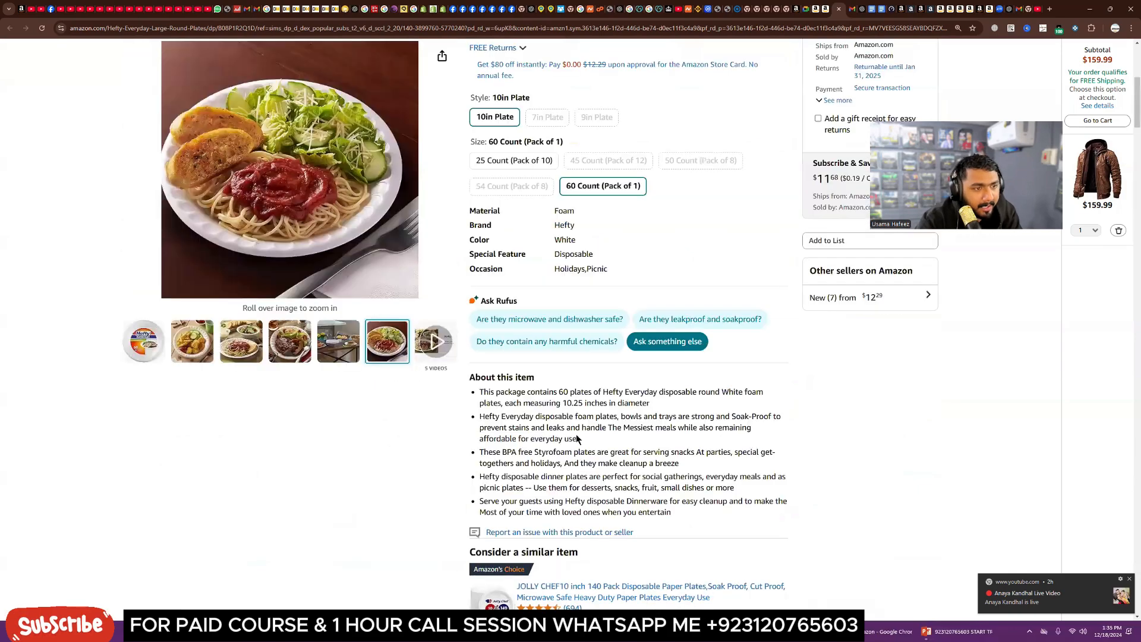
pyautogui.scroll(5, 558, 357)
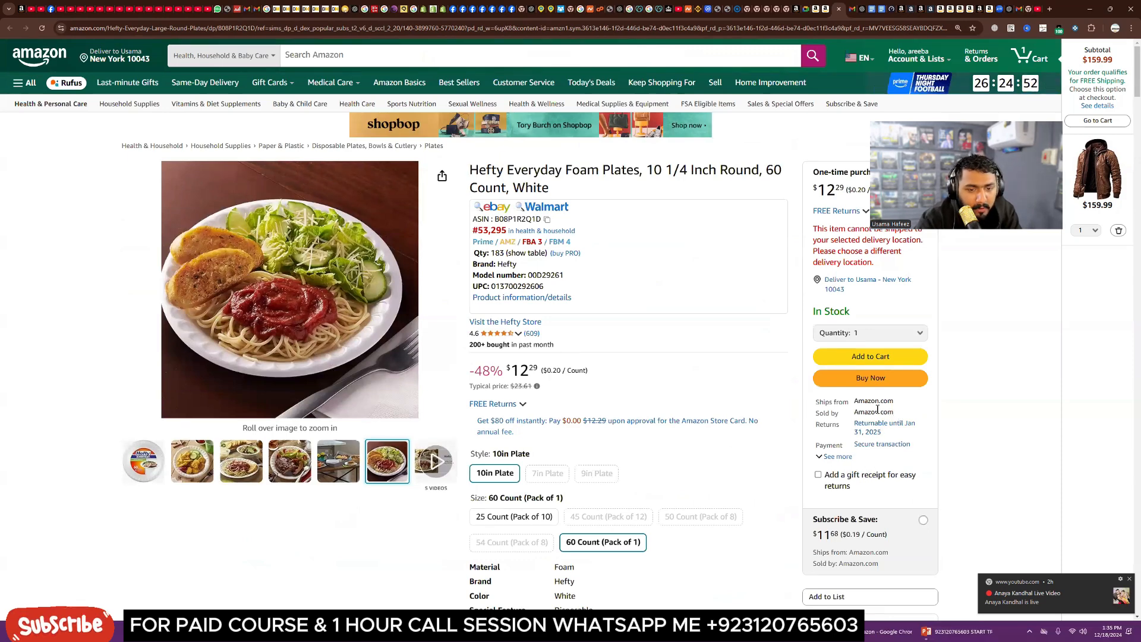
pyautogui.moveTo(856, 402); pyautogui.dragTo(899, 412)
pyautogui.click(902, 413)
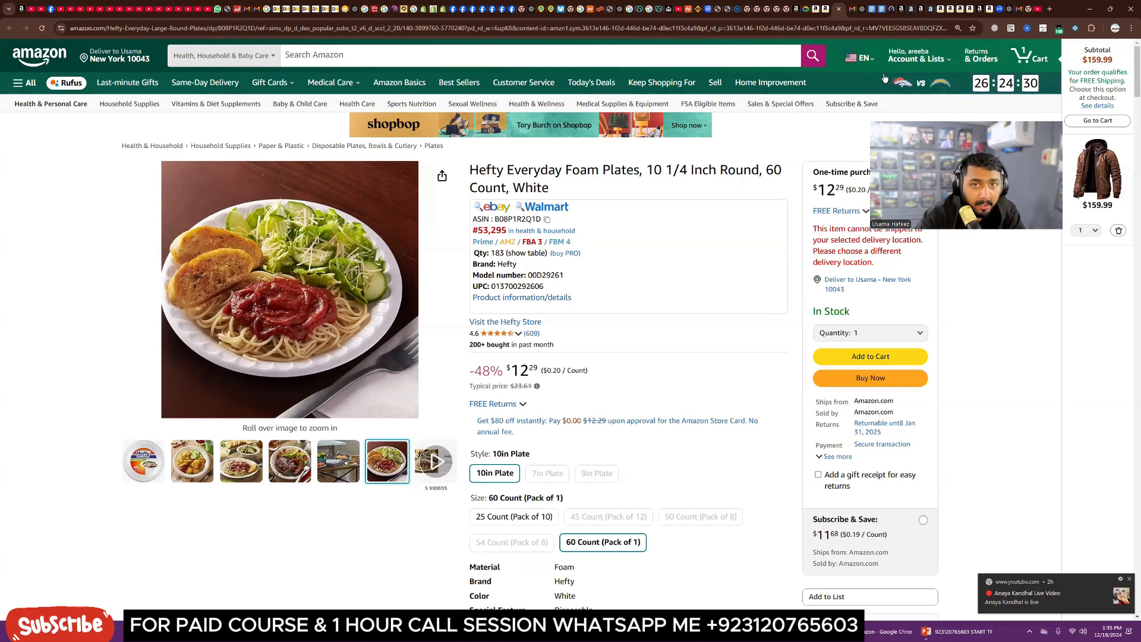
# Step: Return to the Amazon Ads campaign manager and open the Campaign - 29/11/2024 08:39:22.885 campaign in a new tab
pyautogui.click(913, 11)
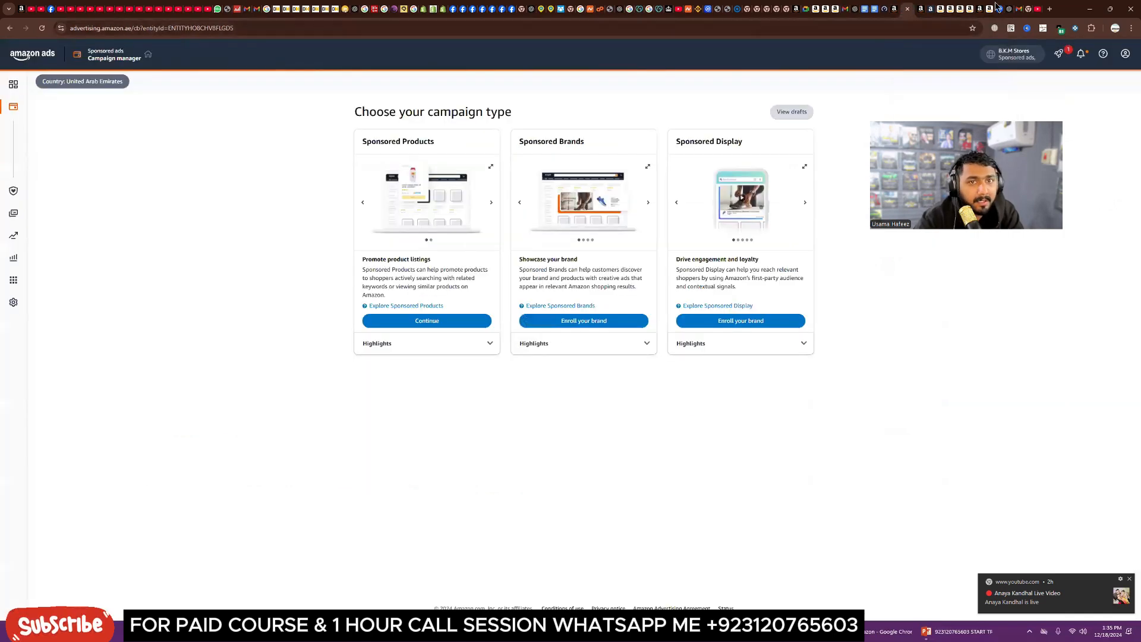
pyautogui.click(920, 11)
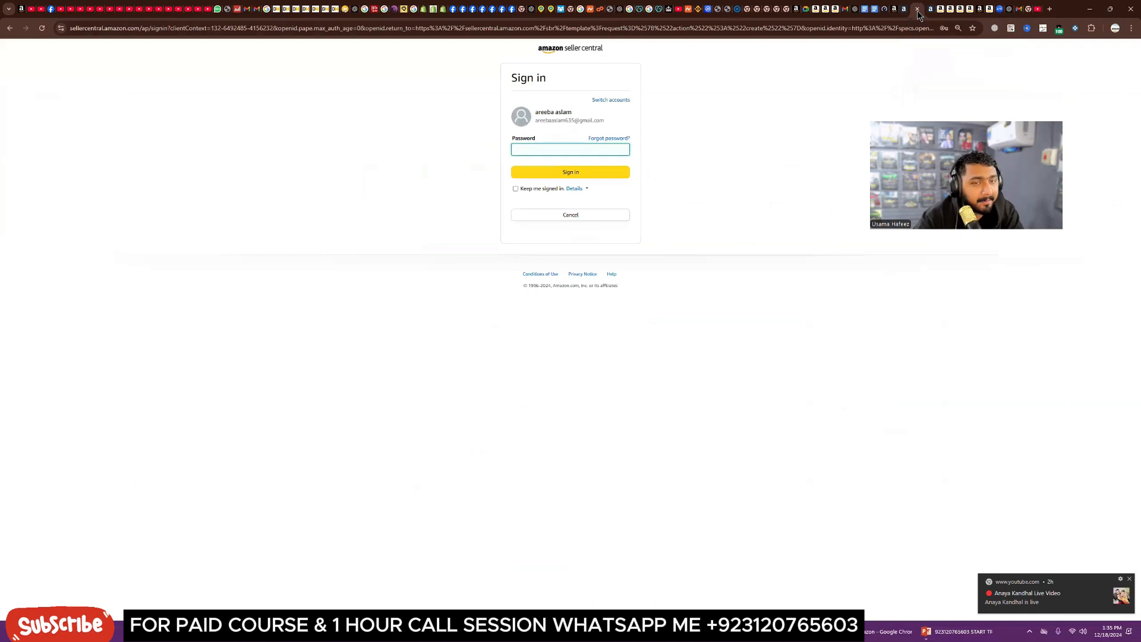
pyautogui.click(907, 11)
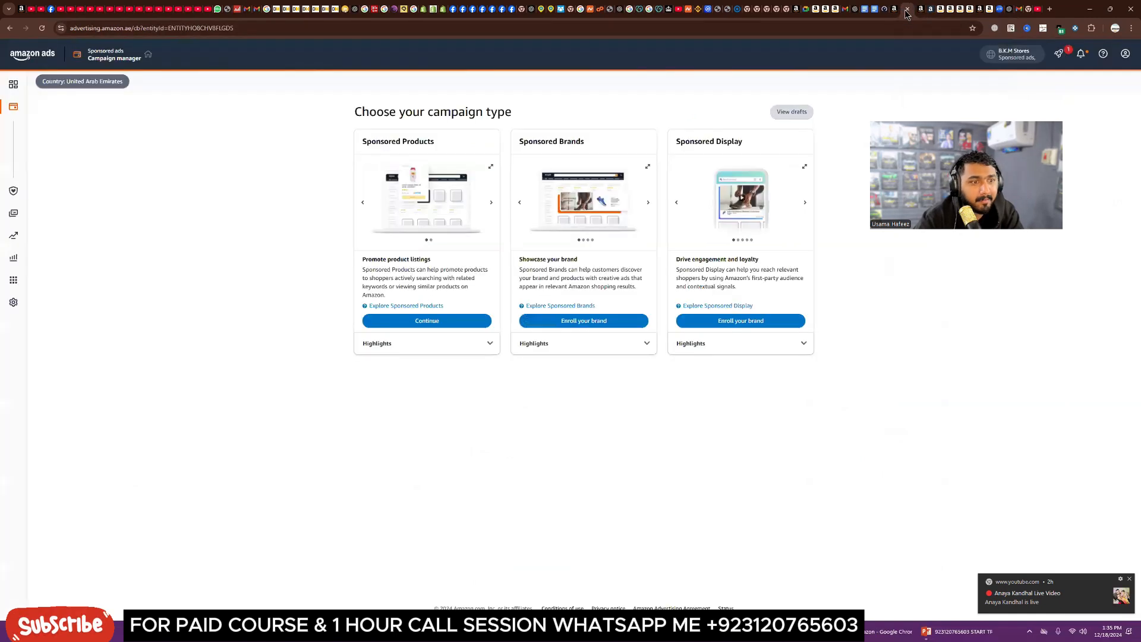
pyautogui.click(9, 28)
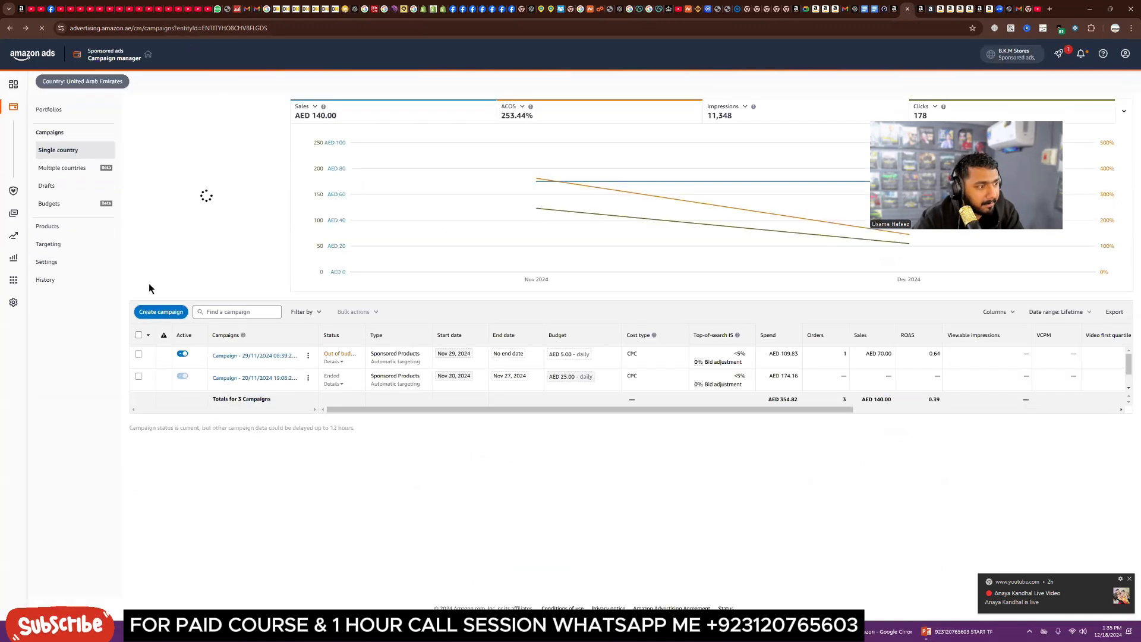
pyautogui.rightClick(242, 353)
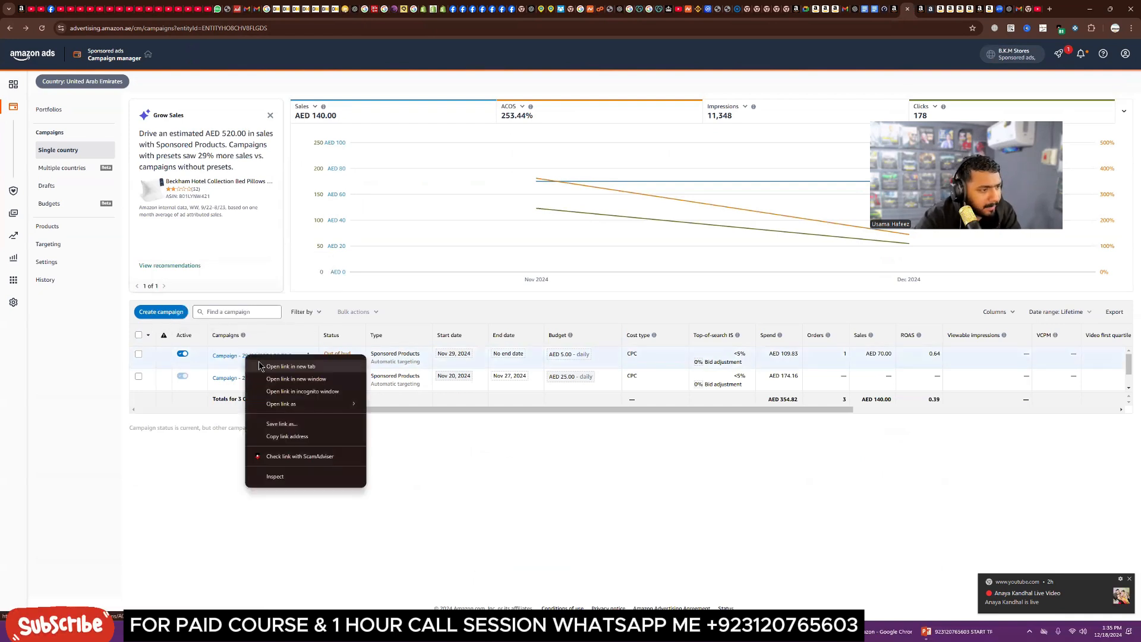
pyautogui.click(264, 363)
pyautogui.click(919, 9)
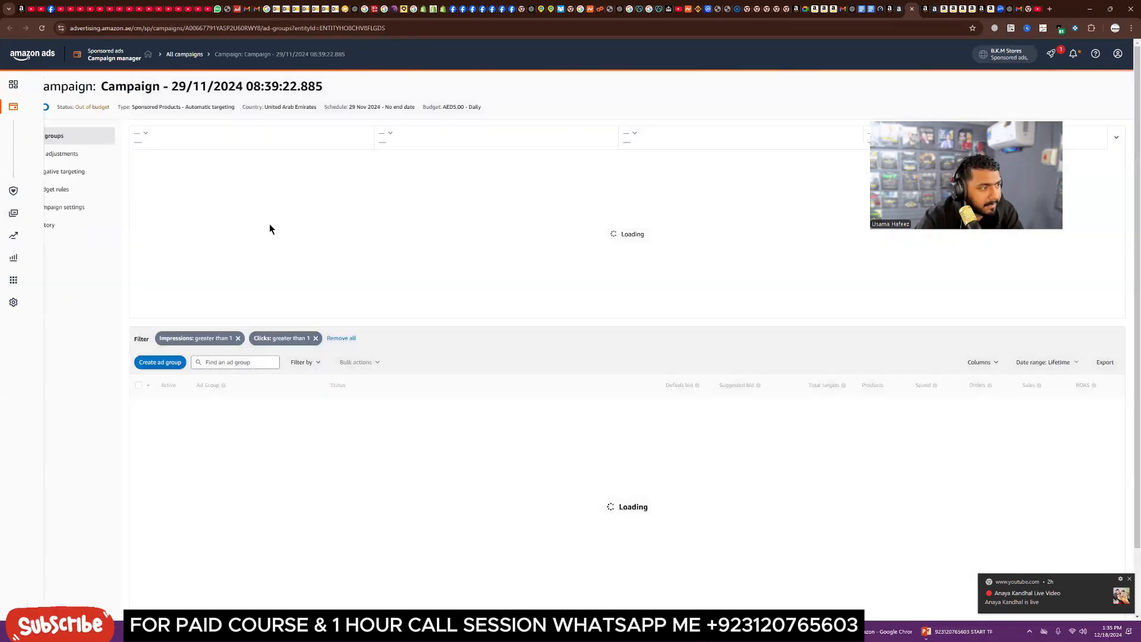
# Step: Review the campaign's settings and its placement bid adjustments
pyautogui.click(67, 211)
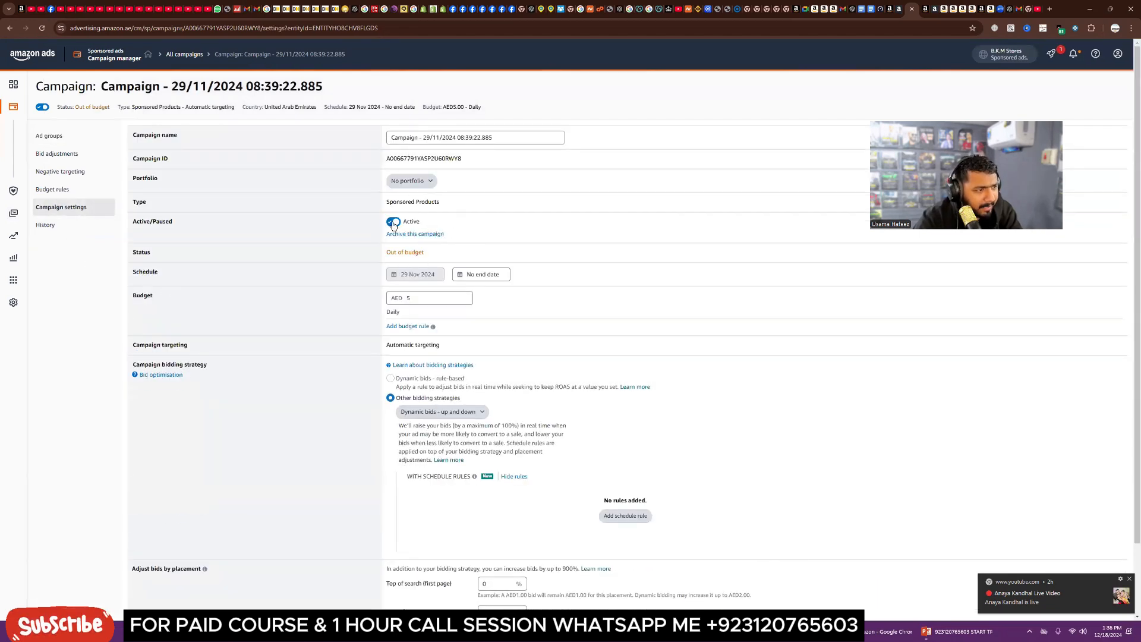
pyautogui.scroll(-1, 487, 333)
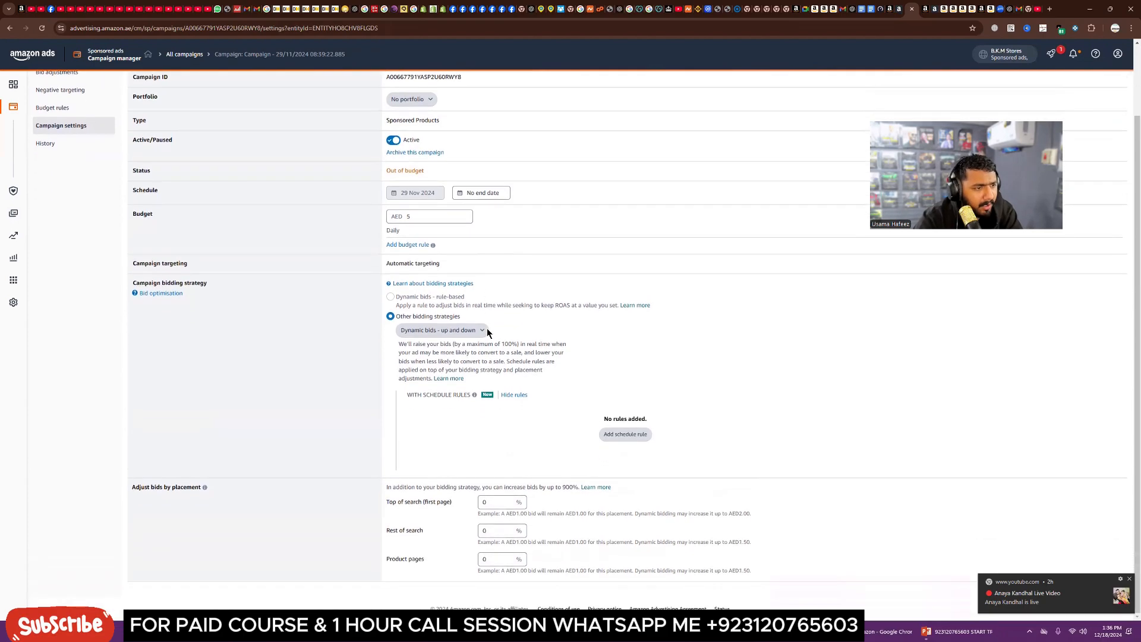
pyautogui.moveTo(401, 298)
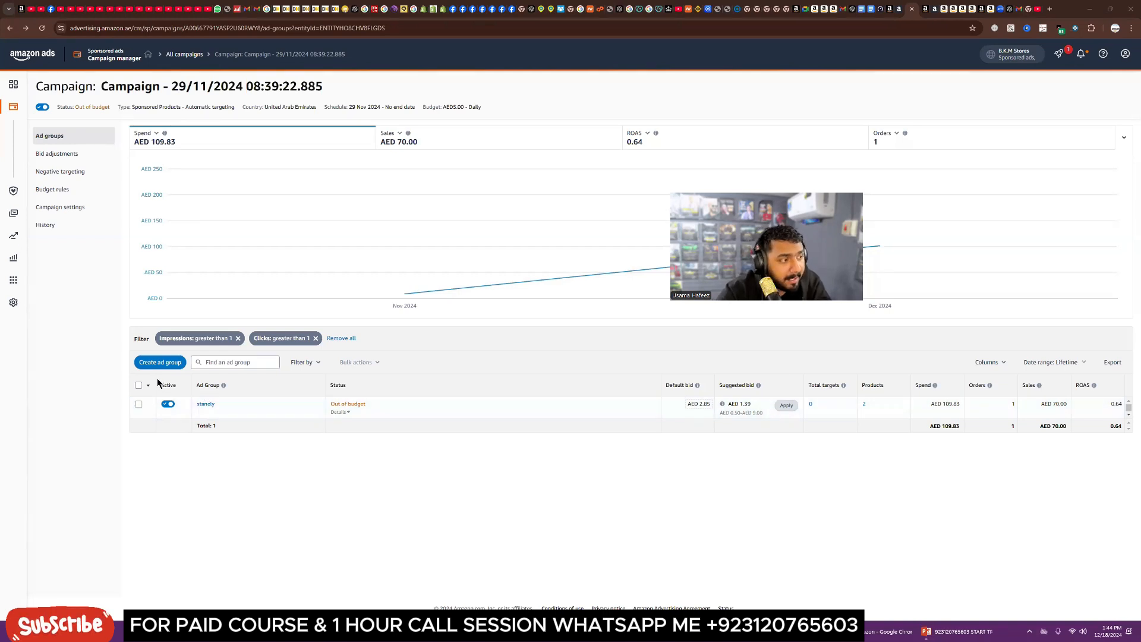
pyautogui.click(63, 156)
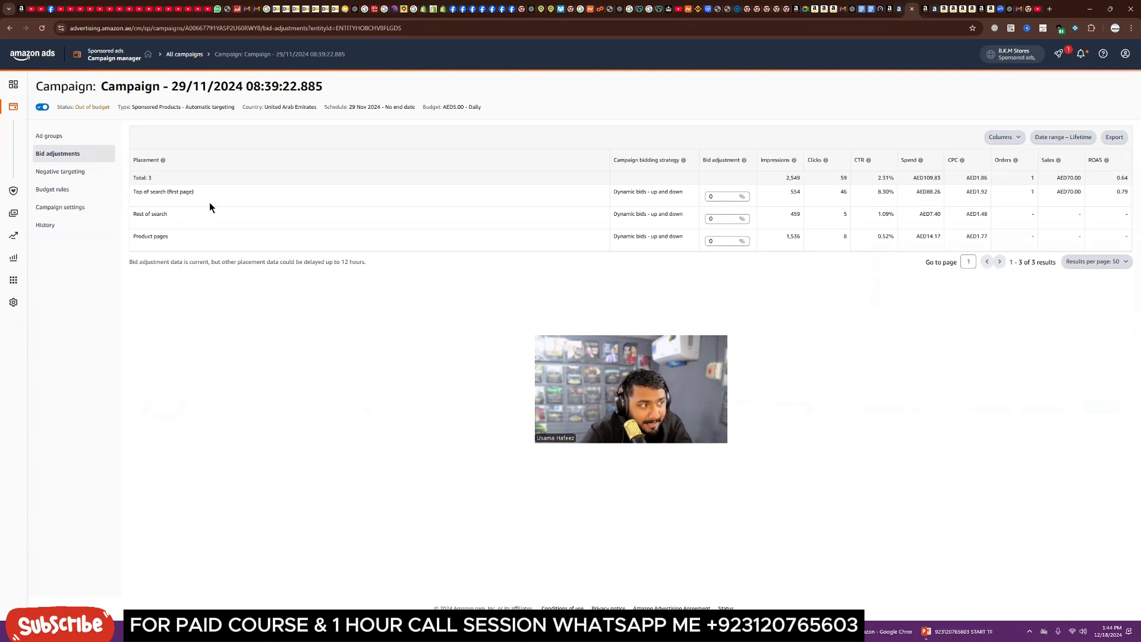
pyautogui.moveTo(166, 162)
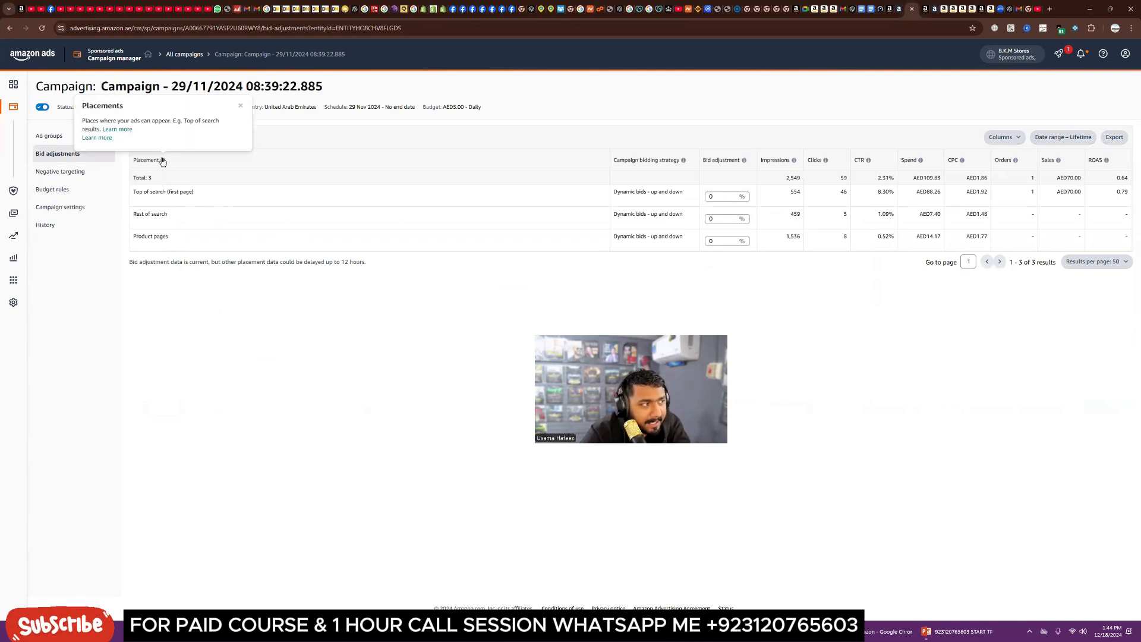
# Step: Check the campaign's negative keyword and negative product targeting, then open its budget rules
pyautogui.click(60, 171)
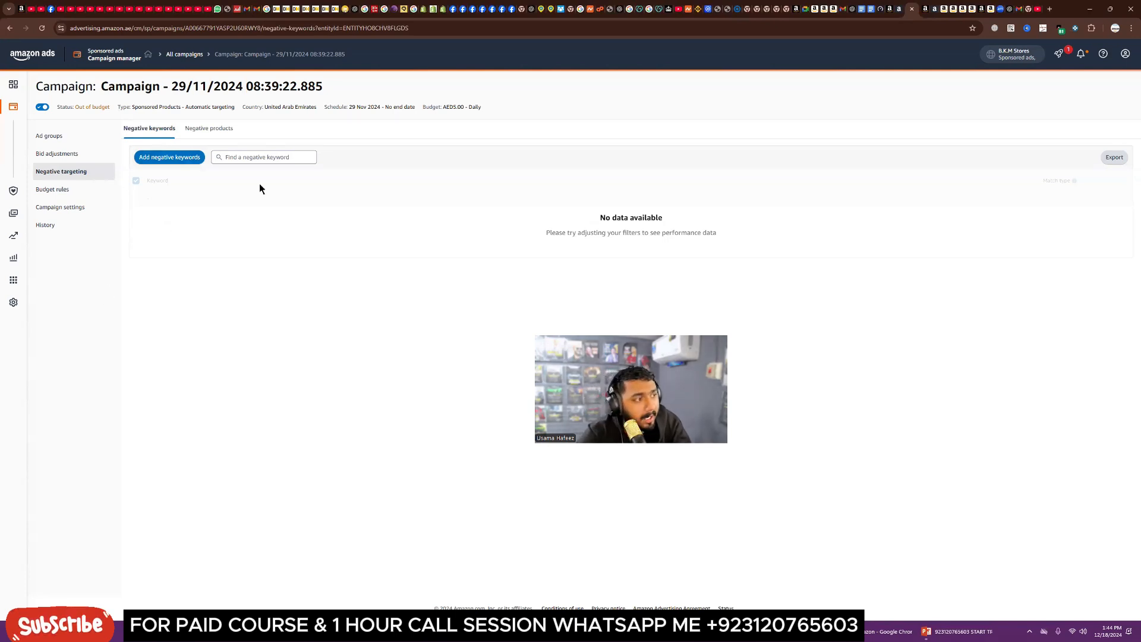
pyautogui.click(208, 129)
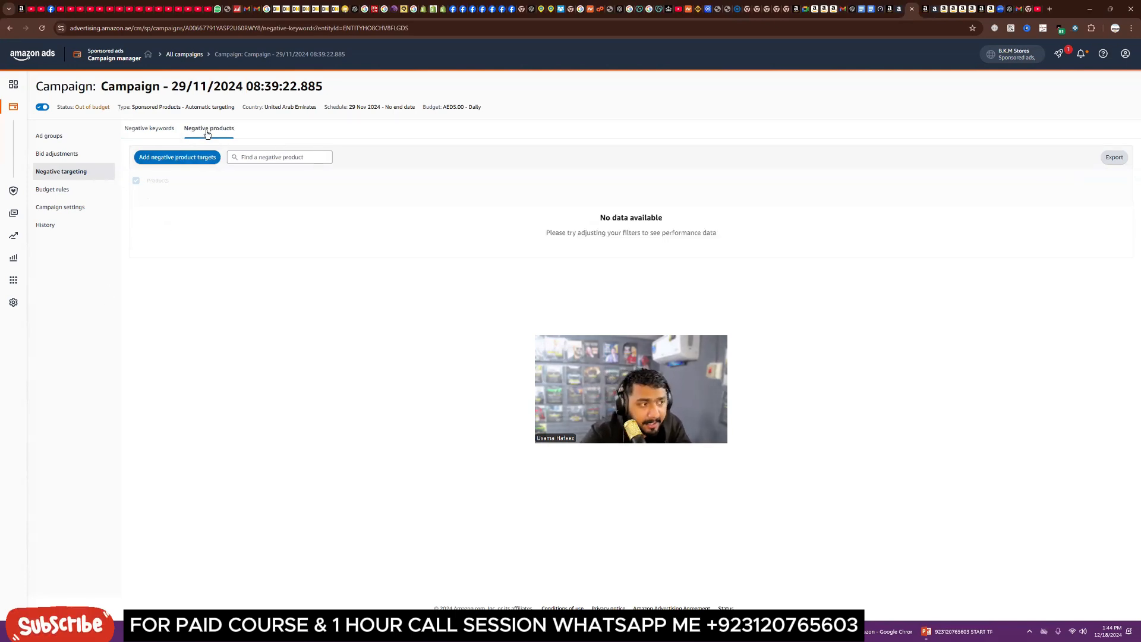
pyautogui.click(147, 130)
pyautogui.click(52, 189)
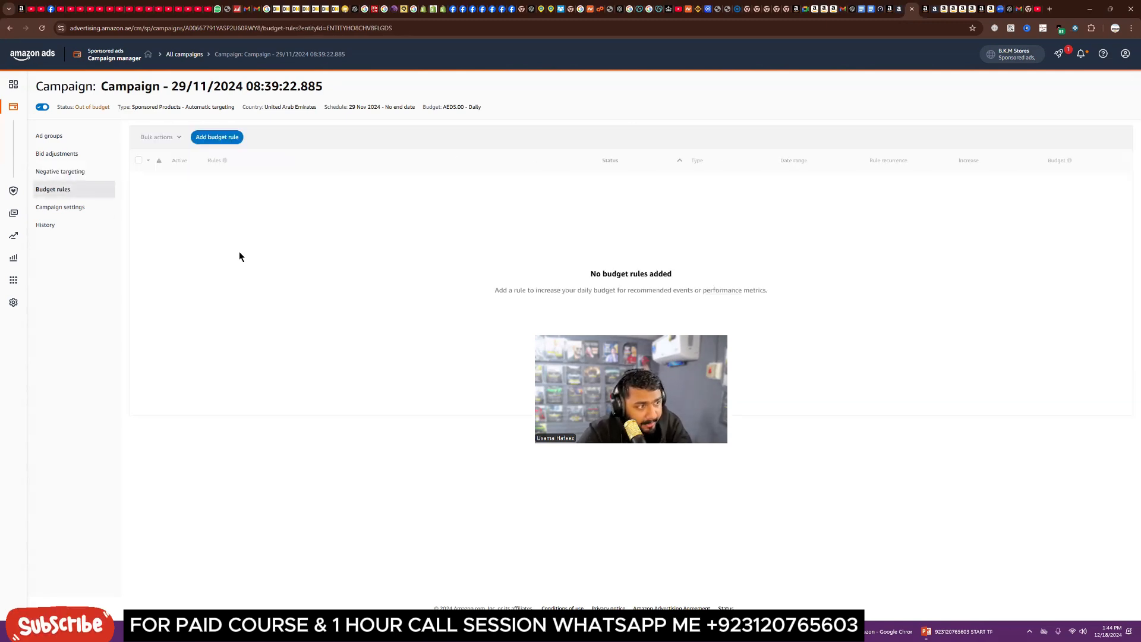
pyautogui.click(215, 138)
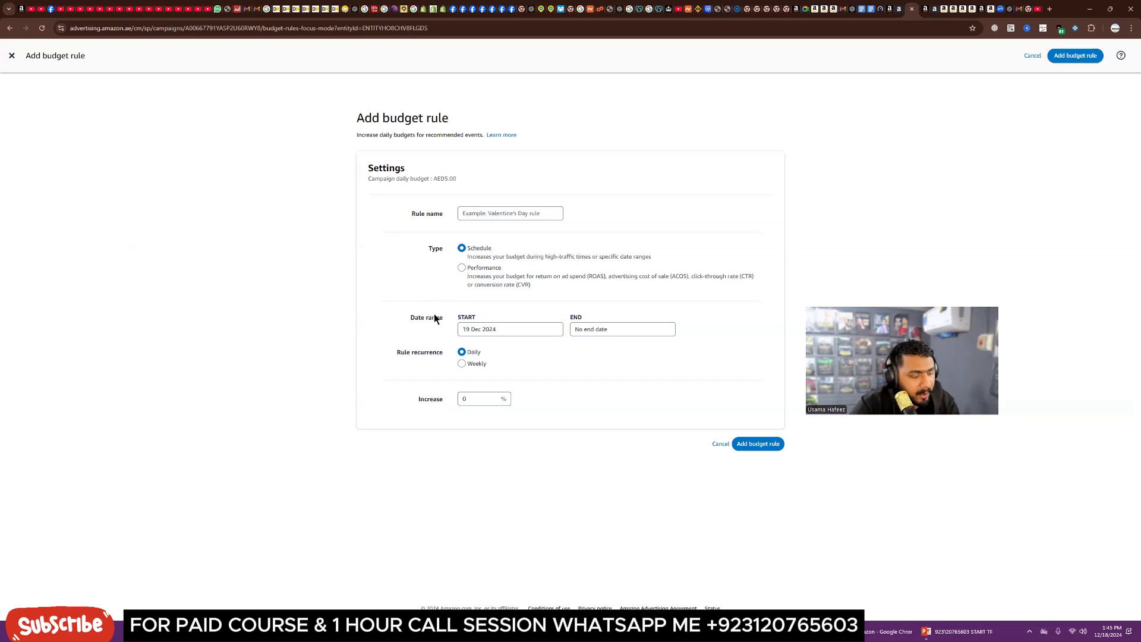
pyautogui.click(11, 56)
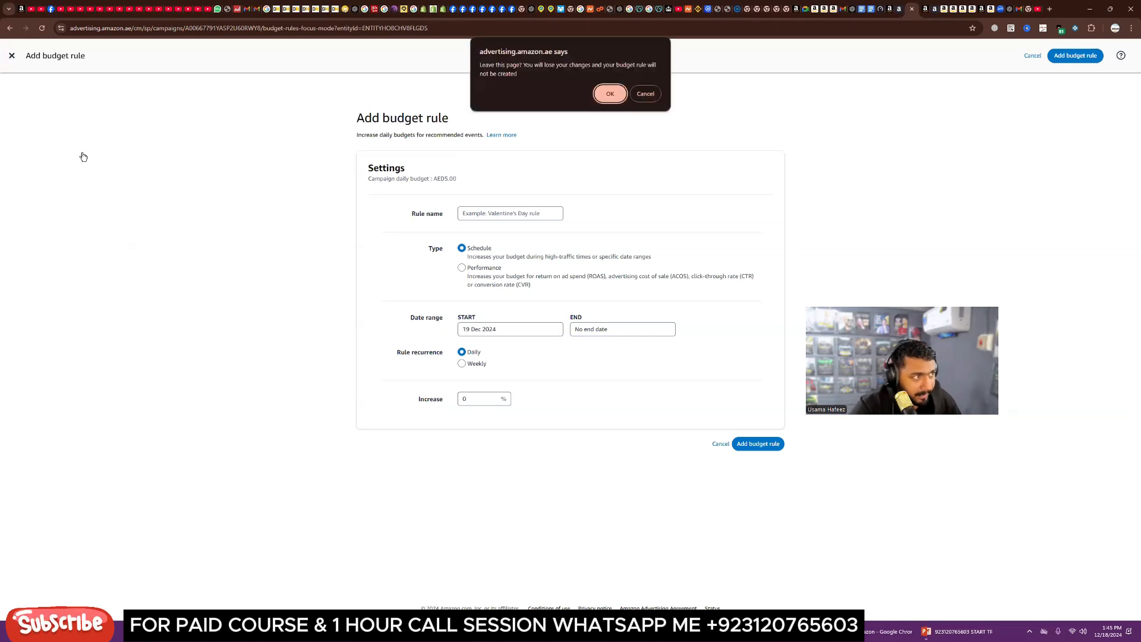
pyautogui.click(608, 97)
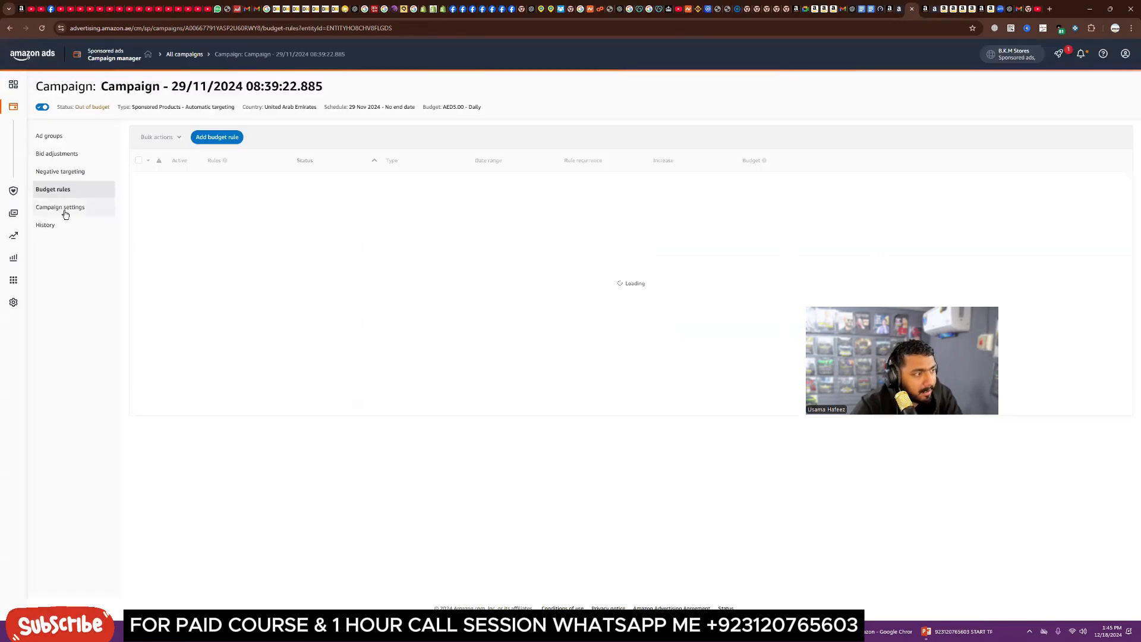
# Step: Review the available campaign bidding strategy options in the campaign settings
pyautogui.click(65, 208)
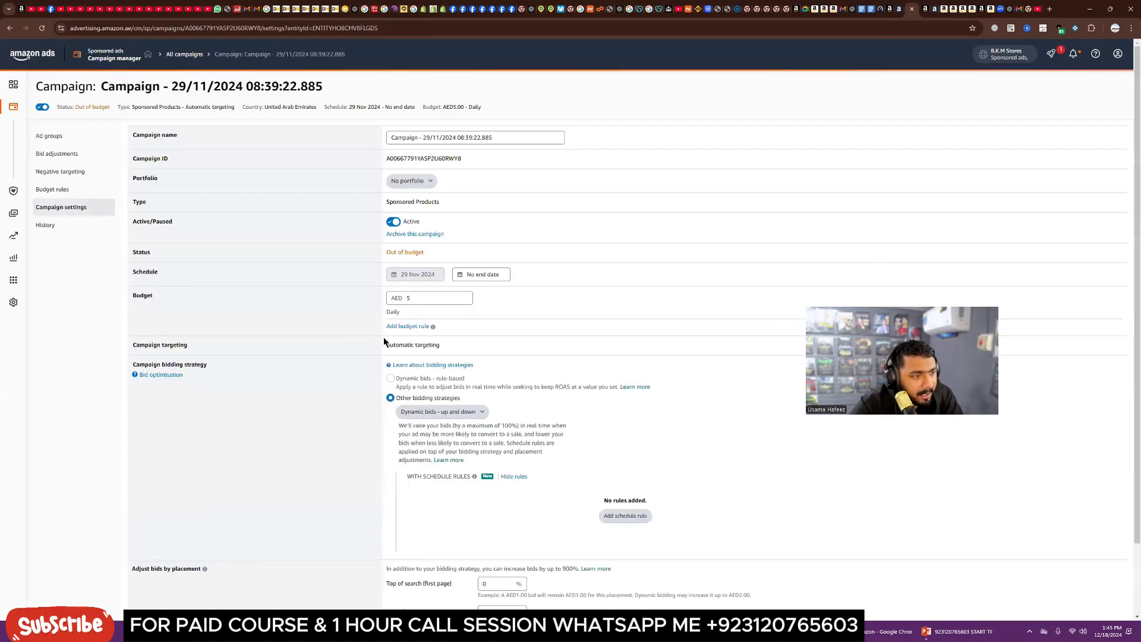
pyautogui.scroll(-2, 366, 360)
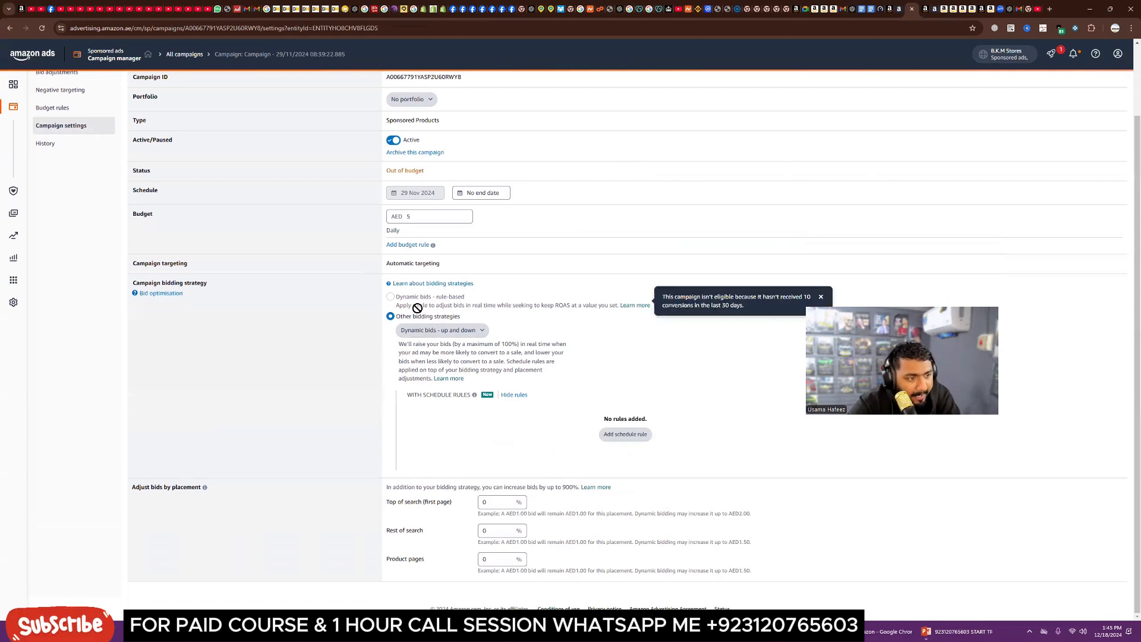
pyautogui.click(447, 333)
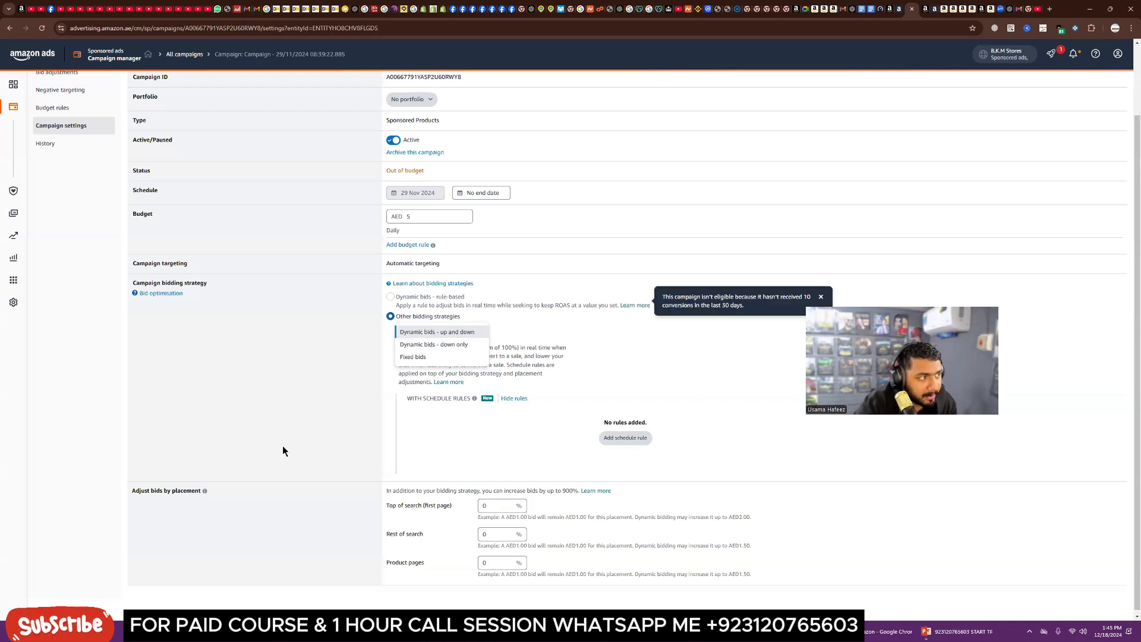
pyautogui.scroll(2, 349, 283)
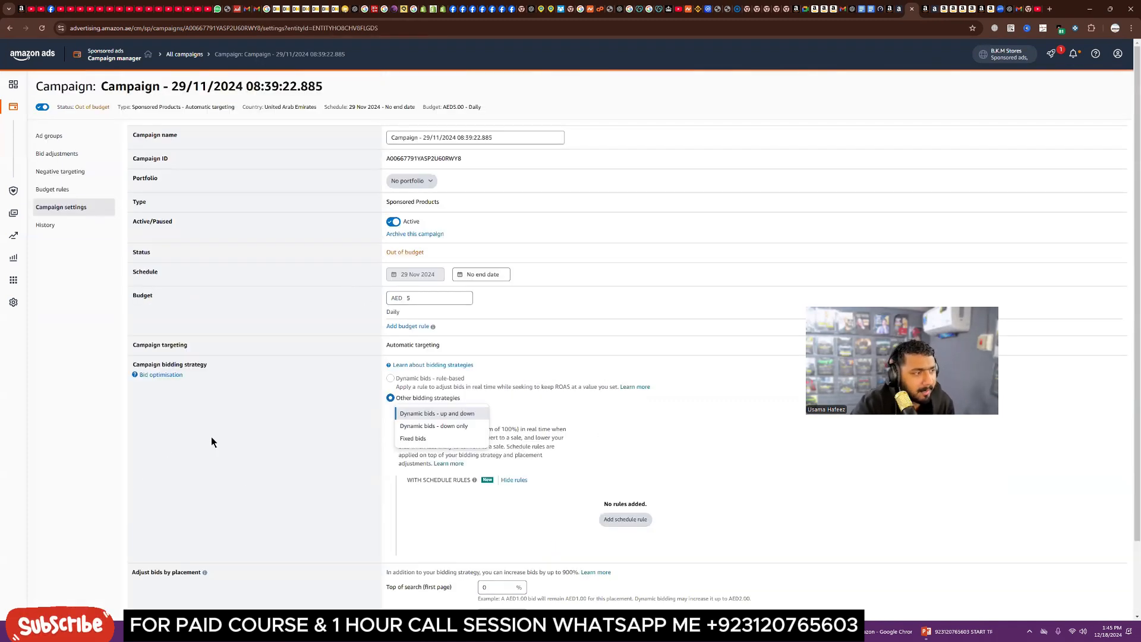
# Step: Review the campaign's change history
pyautogui.click(45, 225)
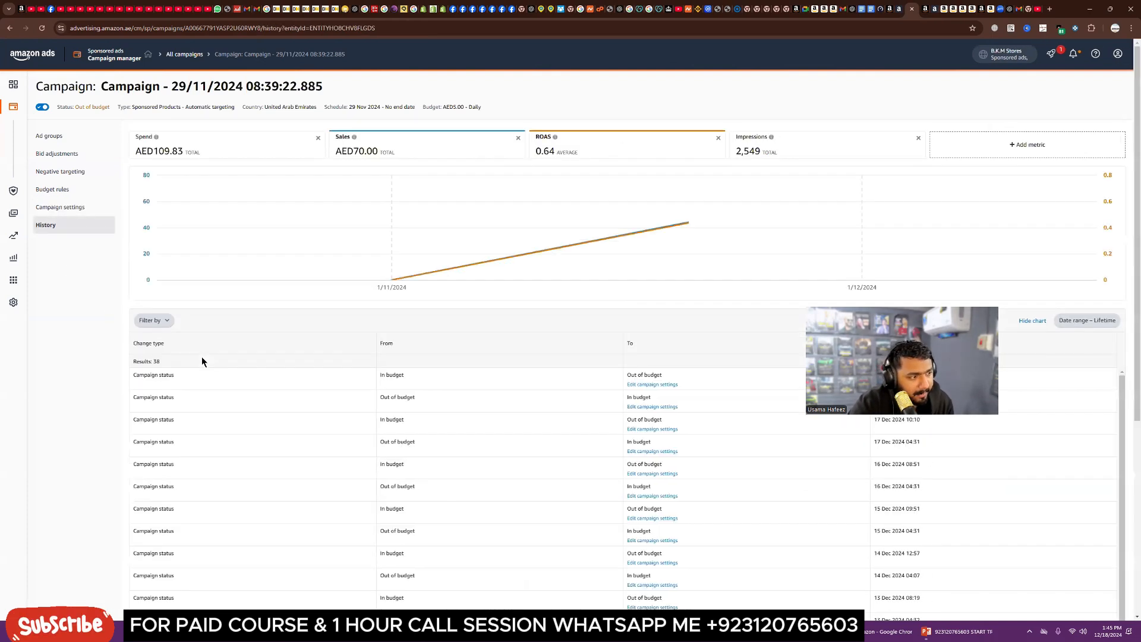
pyautogui.scroll(-3, 163, 444)
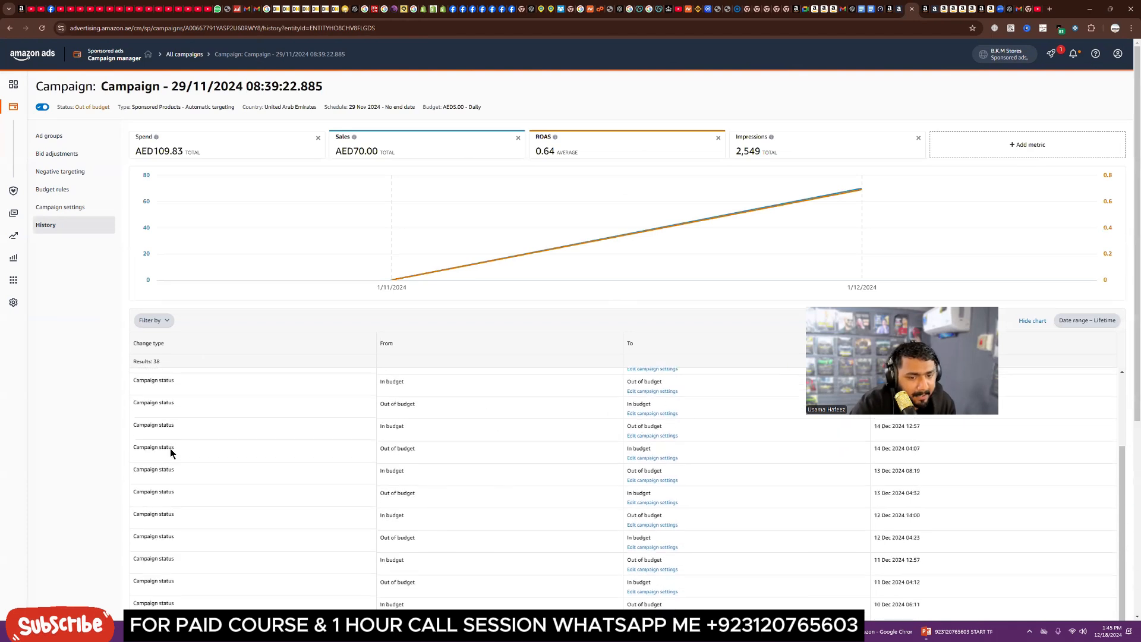
pyautogui.scroll(-2, 170, 448)
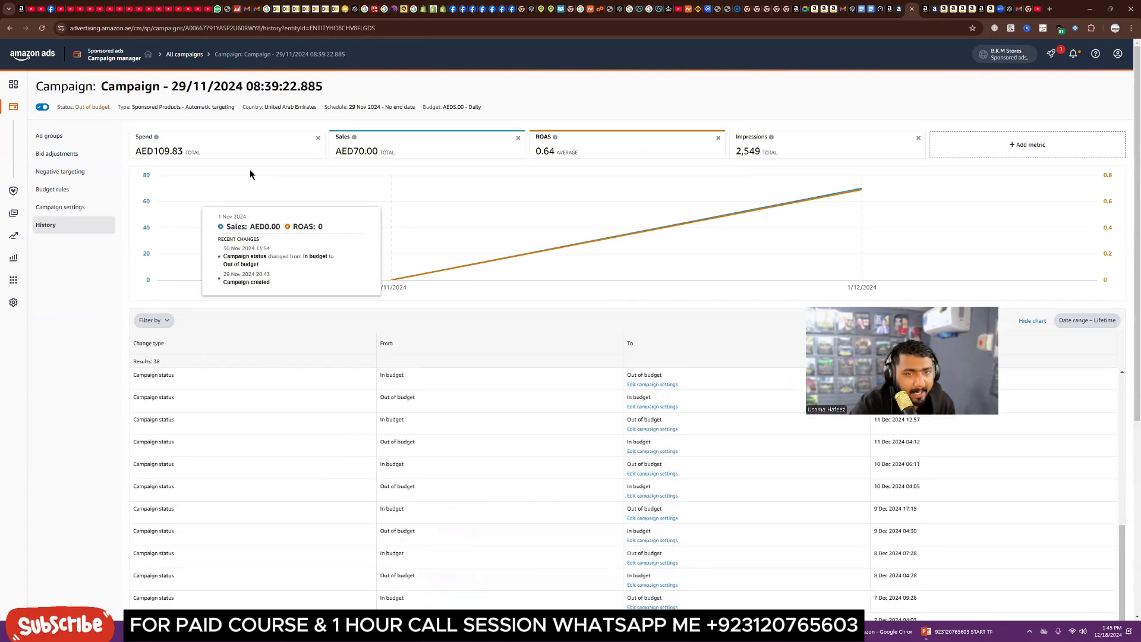
# Step: Open the campaign's extra metrics, then the stanely ad group's search terms report
pyautogui.click(1037, 152)
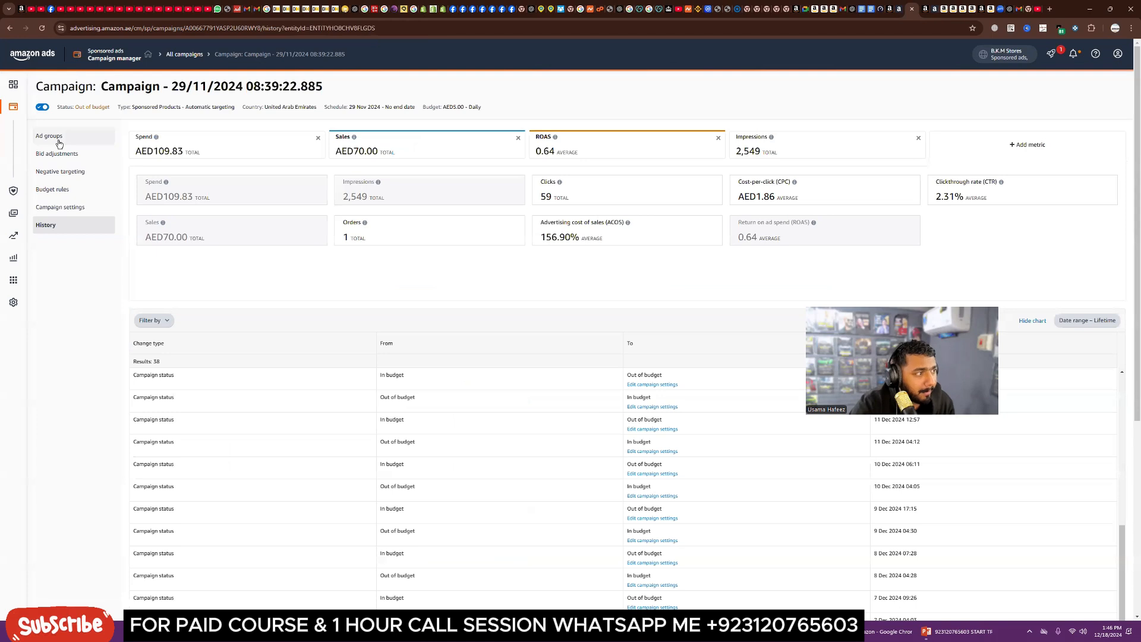
pyautogui.click(60, 136)
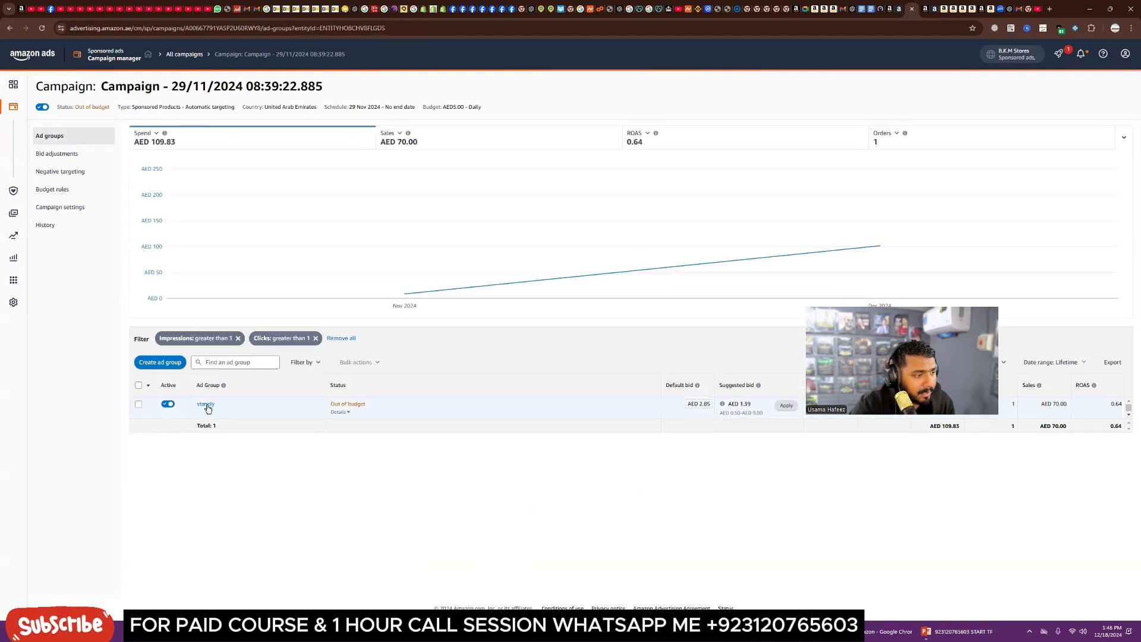
pyautogui.click(206, 405)
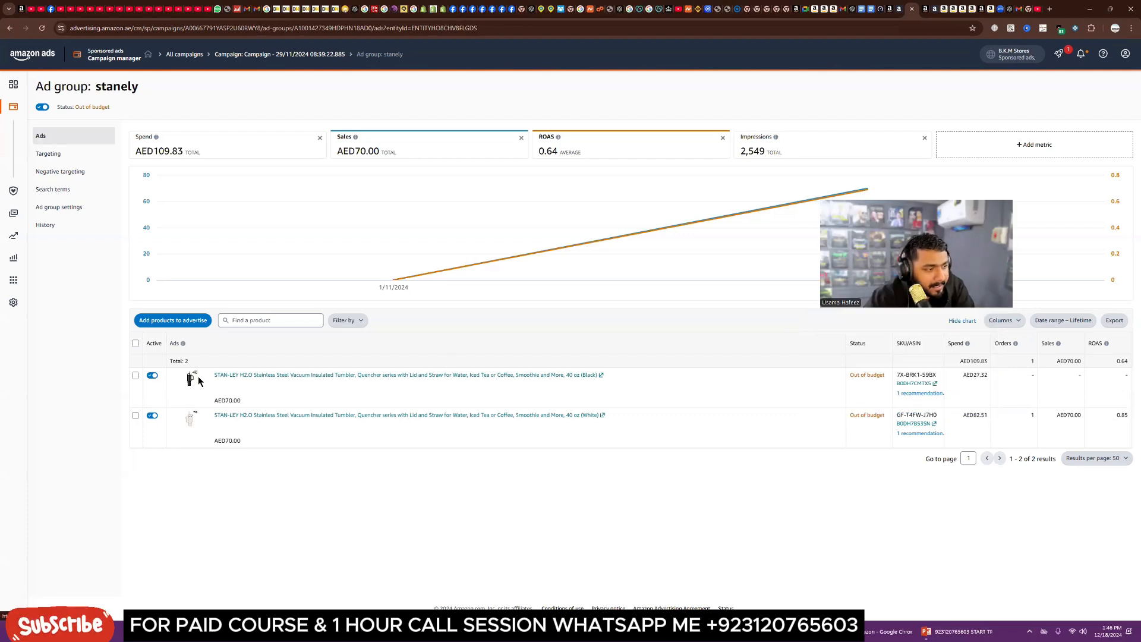
pyautogui.click(66, 189)
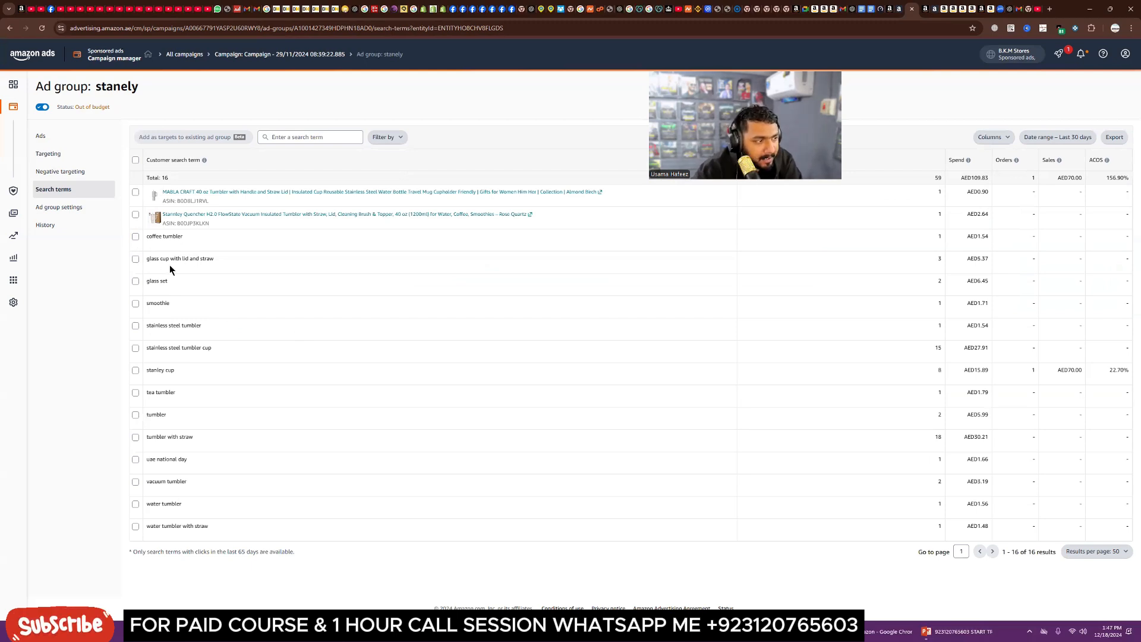
# Step: Select the glass set, smoothie and uae national day search terms and copy the glass set term
pyautogui.click(136, 282)
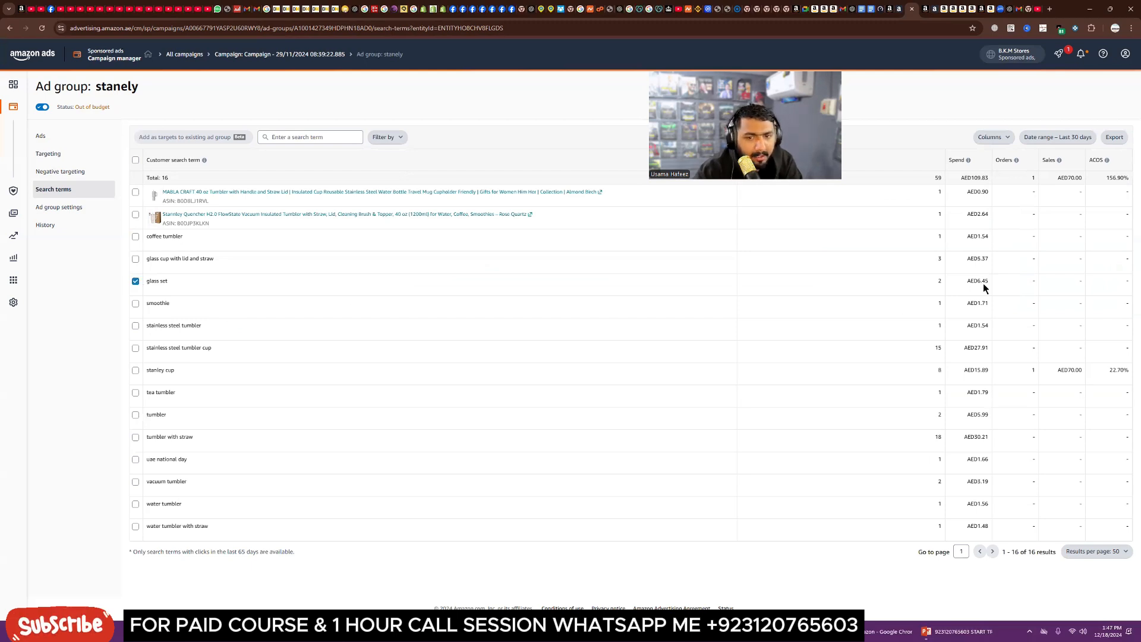
pyautogui.moveTo(990, 280); pyautogui.dragTo(969, 281)
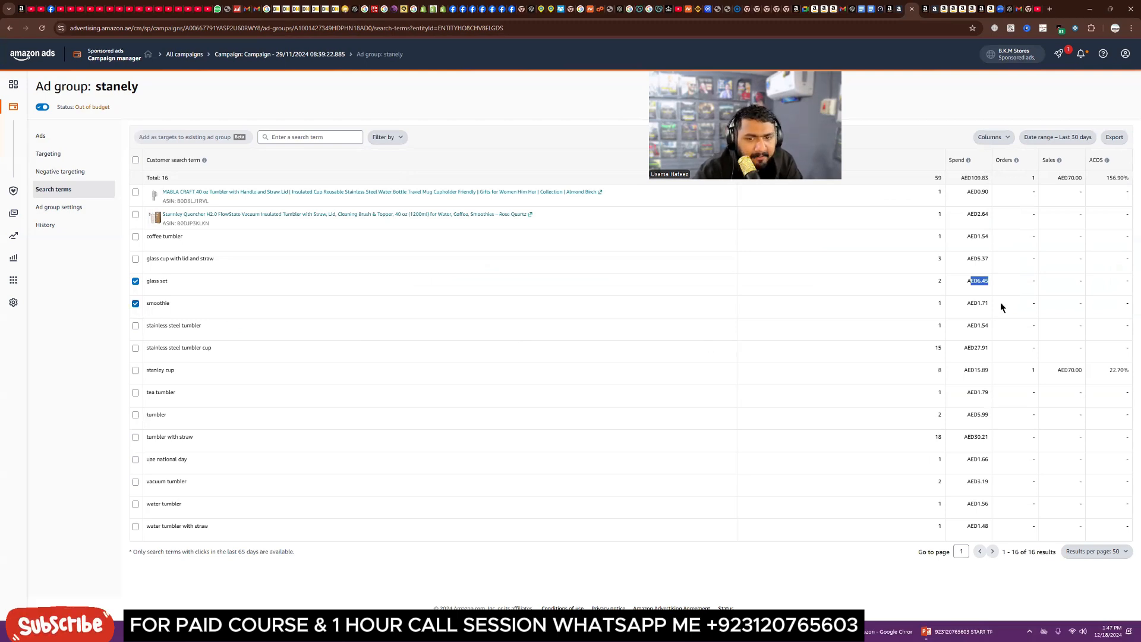
pyautogui.moveTo(990, 304); pyautogui.dragTo(966, 304)
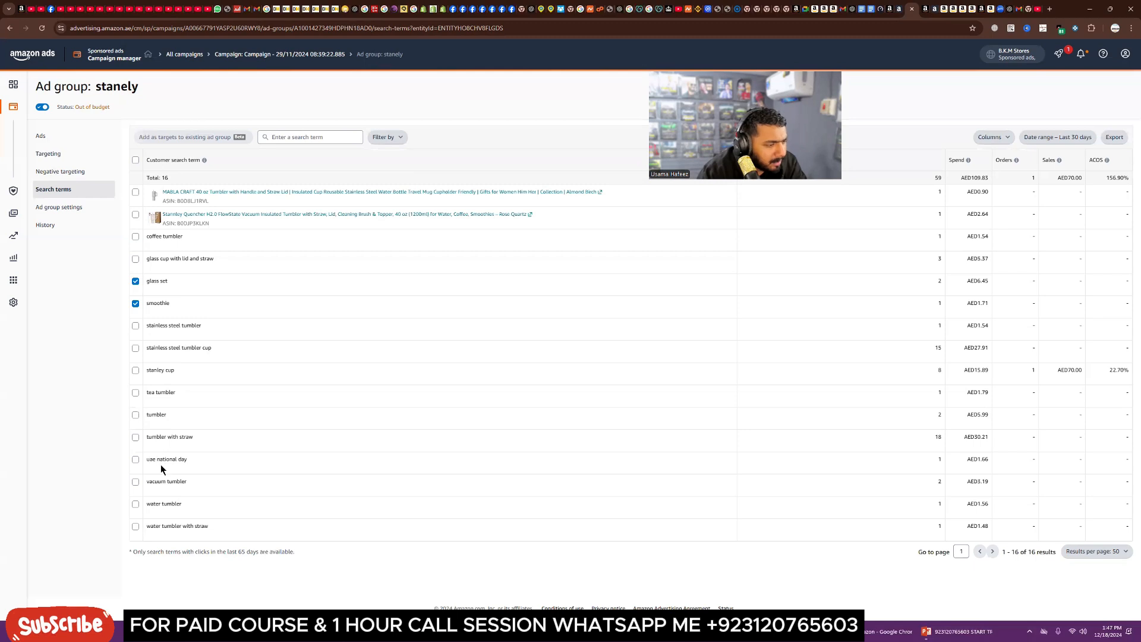
pyautogui.click(136, 460)
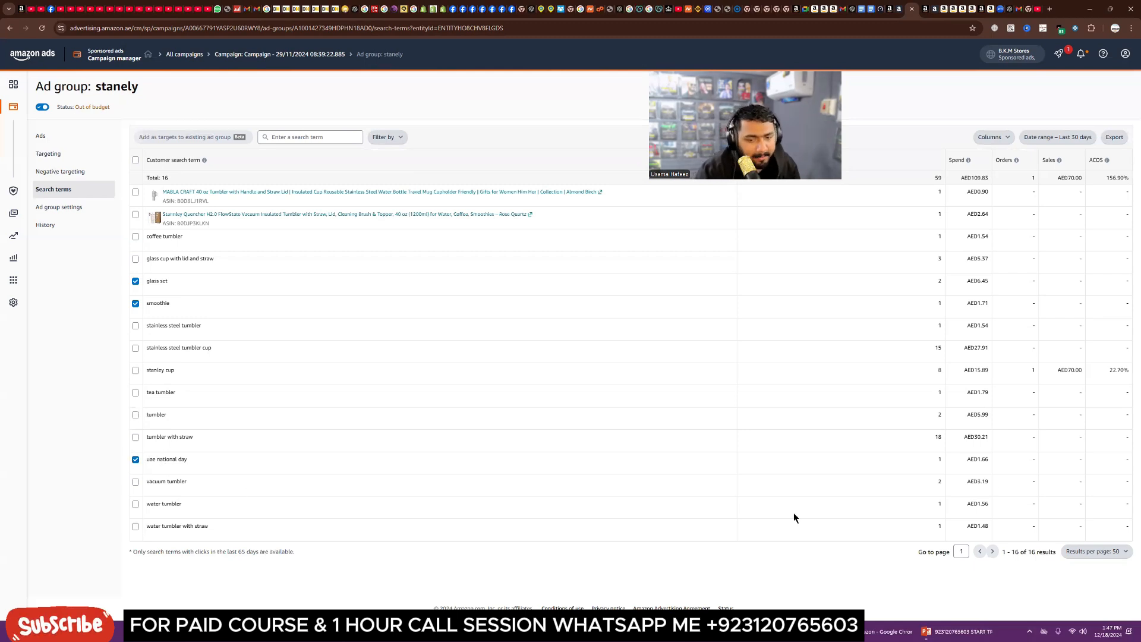
pyautogui.moveTo(987, 462); pyautogui.dragTo(969, 461)
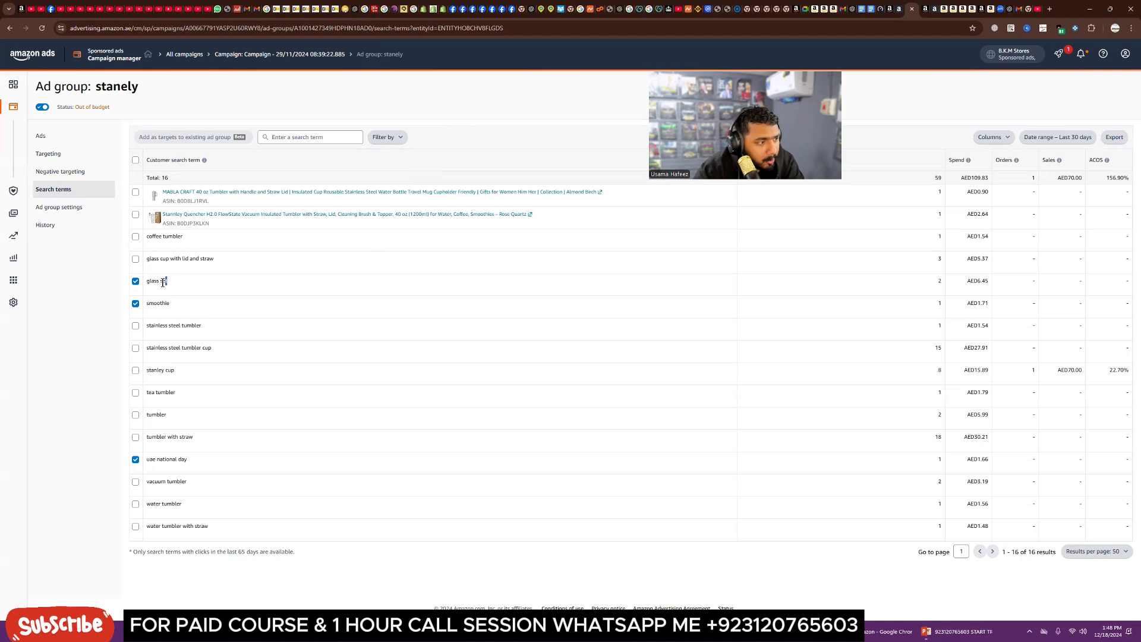
pyautogui.moveTo(170, 283); pyautogui.dragTo(147, 280)
pyautogui.hotkey('ctrl', 'c')
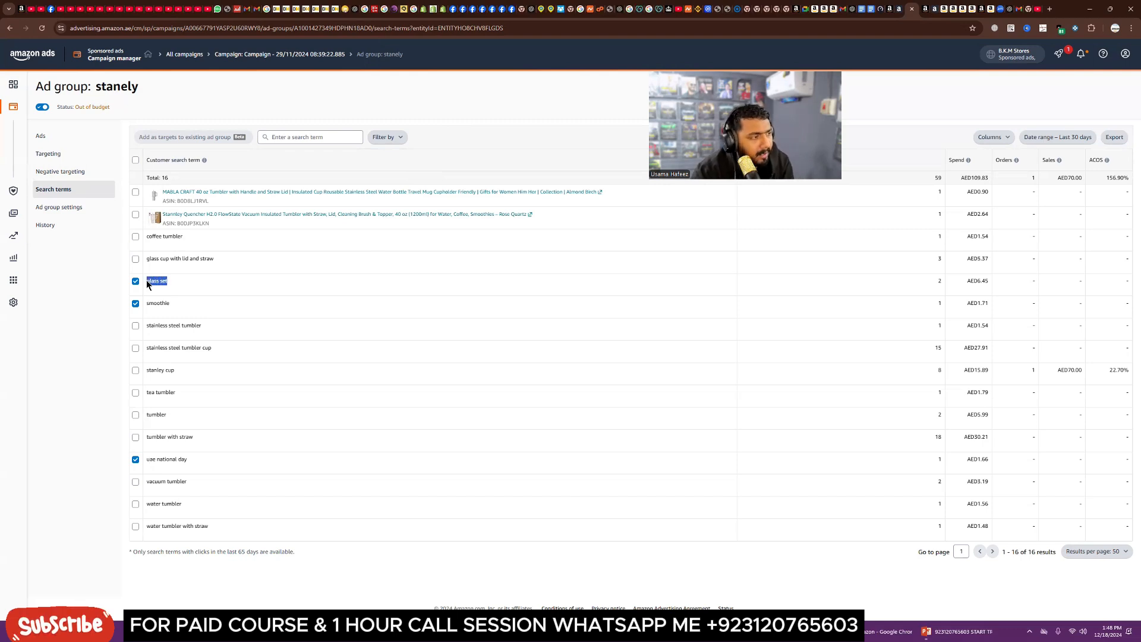
# Step: Try to add glass set as a negative exact keyword in the ad group's negative targeting, then cancel
pyautogui.click(75, 172)
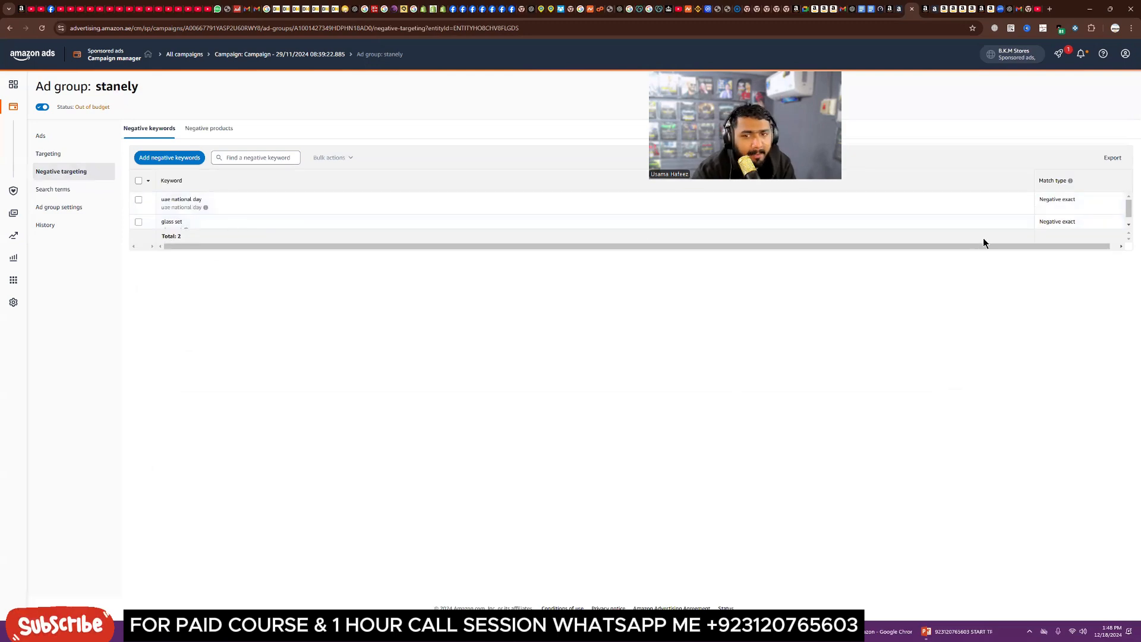
pyautogui.scroll(-1, 267, 217)
pyautogui.click(169, 157)
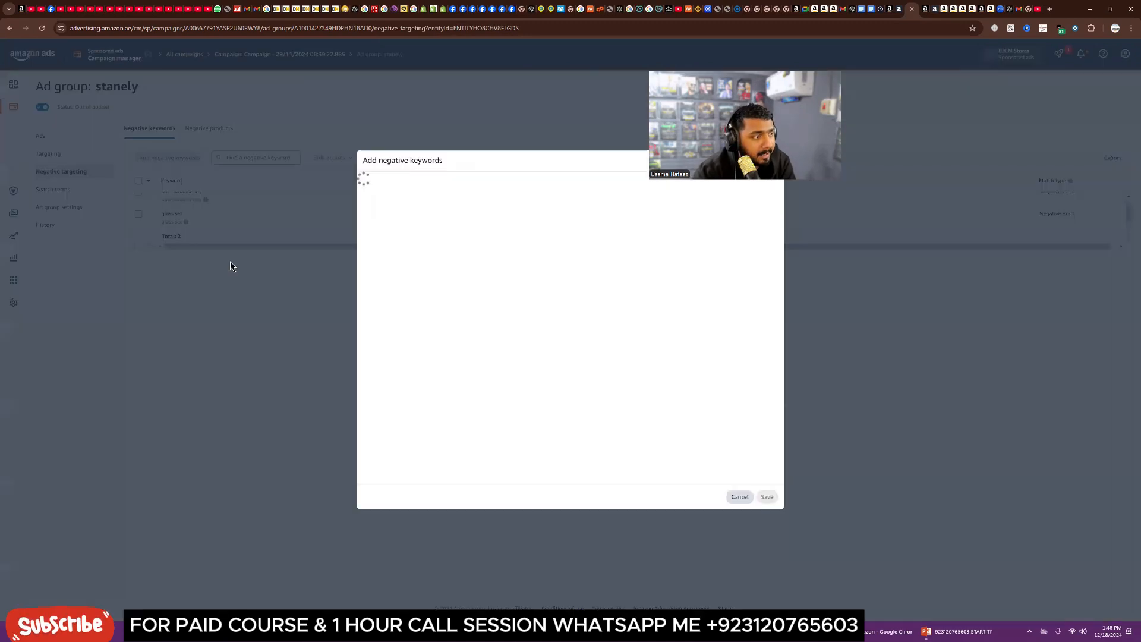
pyautogui.click(416, 278)
pyautogui.hotkey('ctrl', 'v')
pyautogui.click(542, 299)
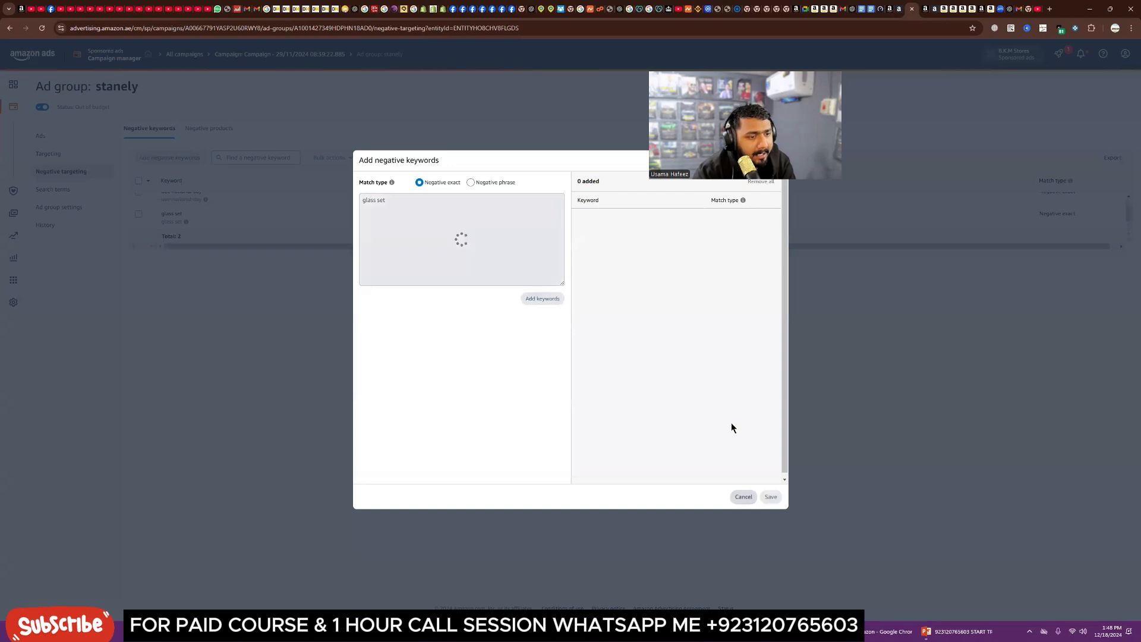
pyautogui.click(745, 499)
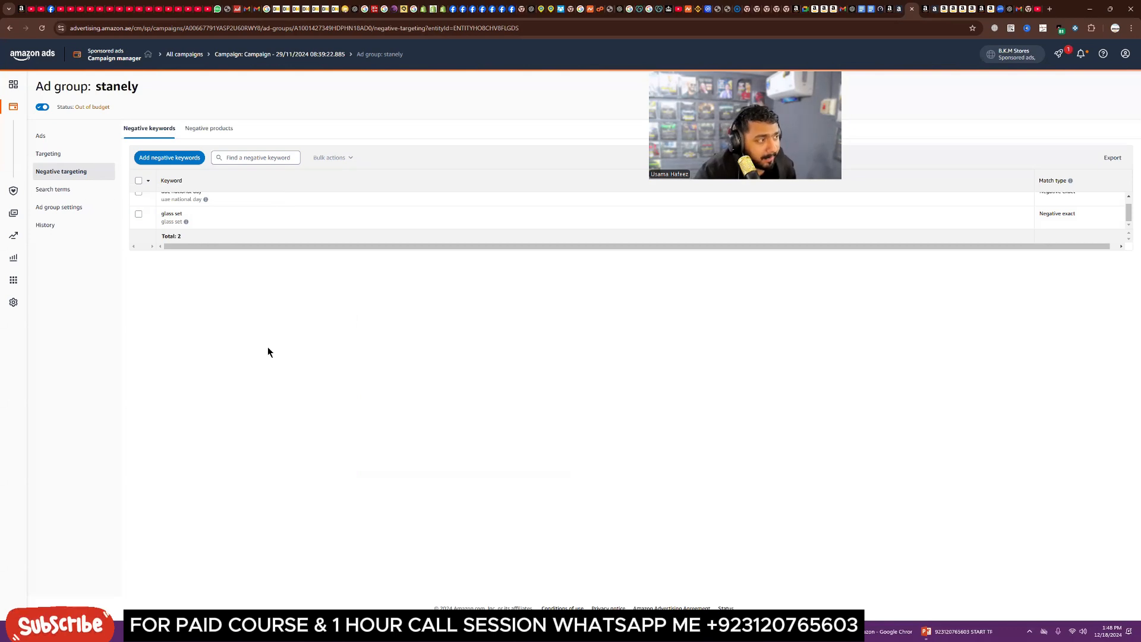
# Step: Pause the Complements, Substitutes and Loose match automatic targeting groups in the ad group's targeting
pyautogui.click(54, 153)
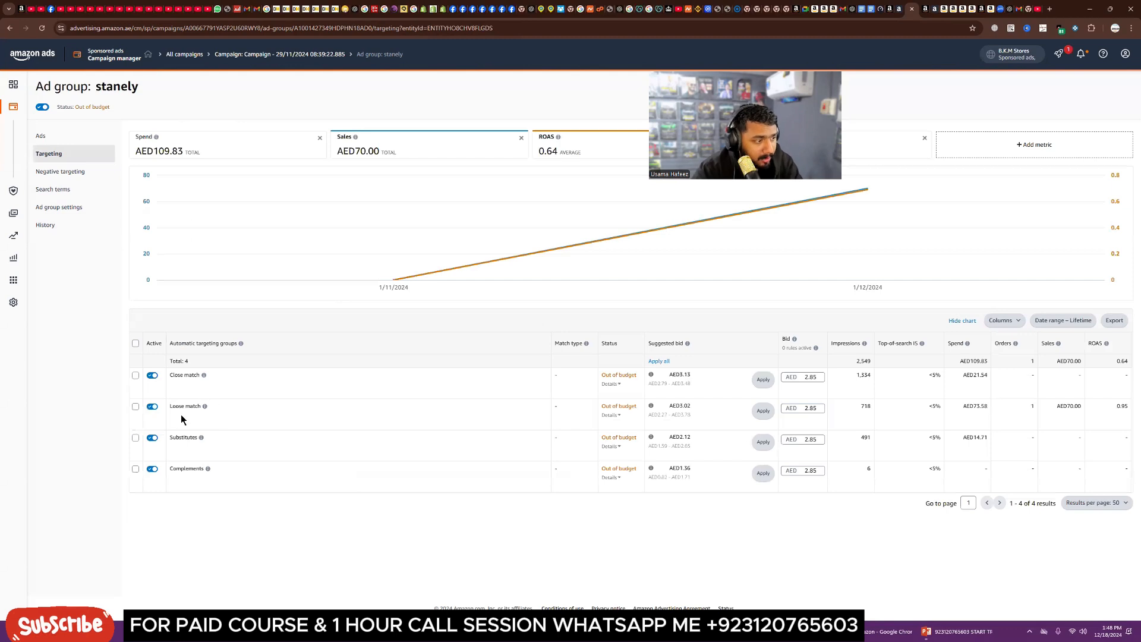
pyautogui.click(152, 470)
pyautogui.click(152, 438)
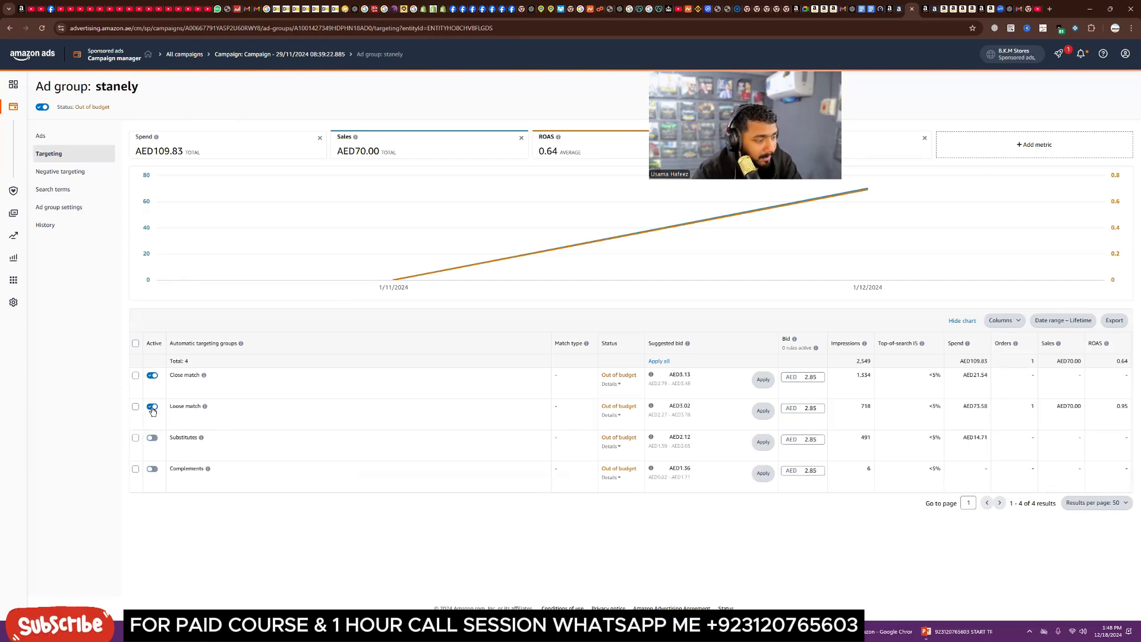
pyautogui.click(153, 408)
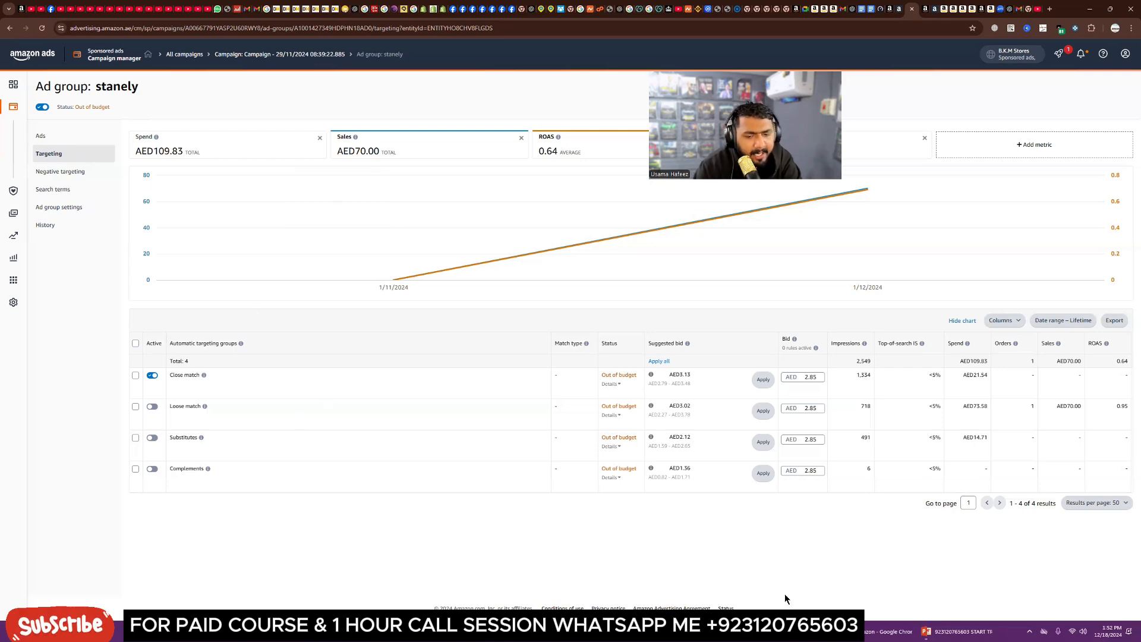
# Step: Switch to PowerPoint and select the contact line on the Amazon PPC title slide
pyautogui.click(946, 634)
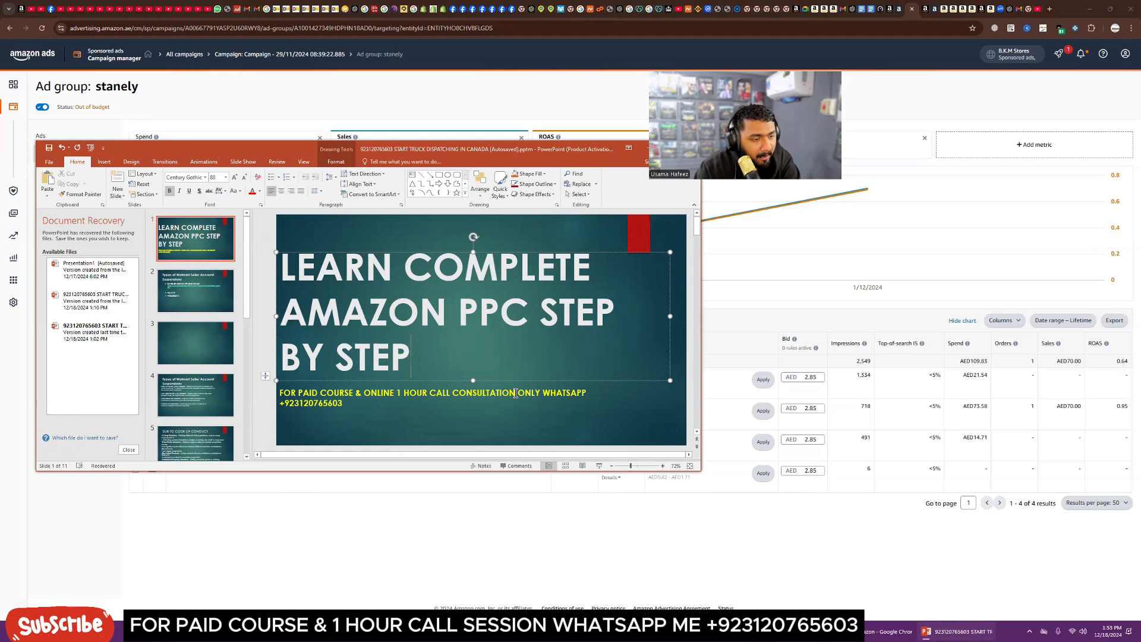
pyautogui.moveTo(516, 394); pyautogui.dragTo(364, 394)
pyautogui.click(387, 412)
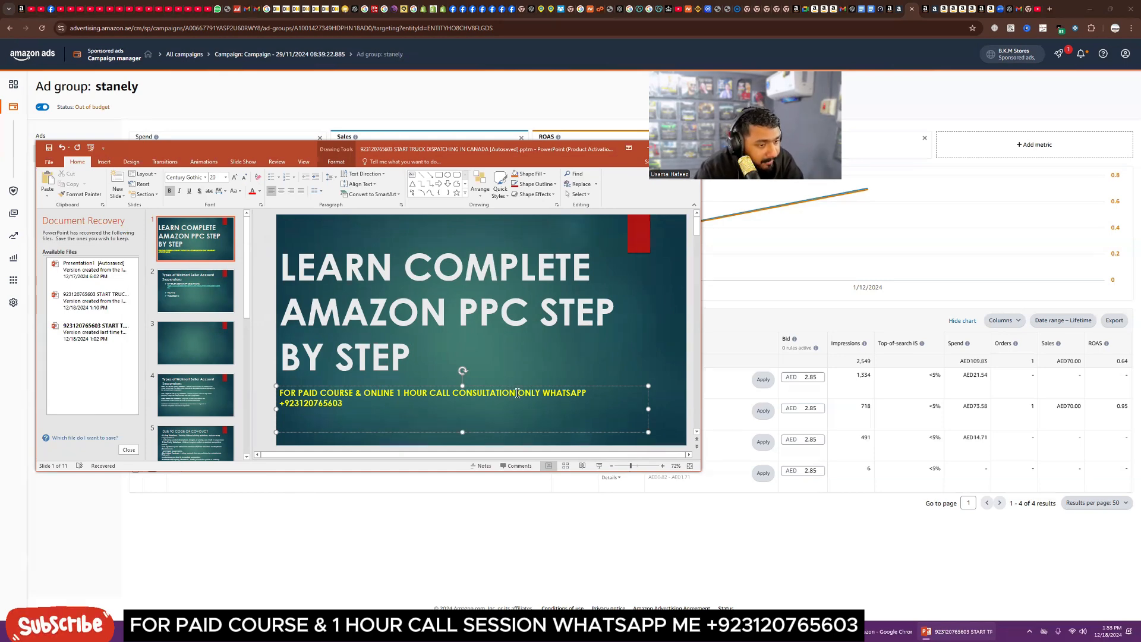
pyautogui.moveTo(515, 393); pyautogui.dragTo(302, 394)
pyautogui.click(368, 405)
pyautogui.click(356, 405)
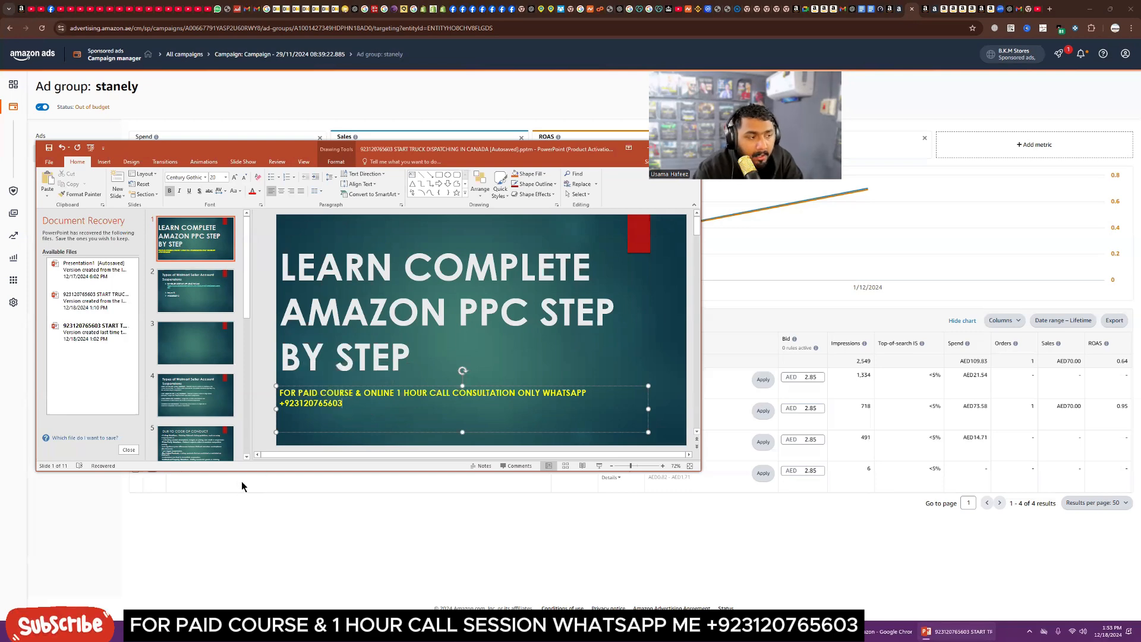
# Step: Switch to the course Chrome profile and open the courses folder in Google Drive
pyautogui.click(1115, 28)
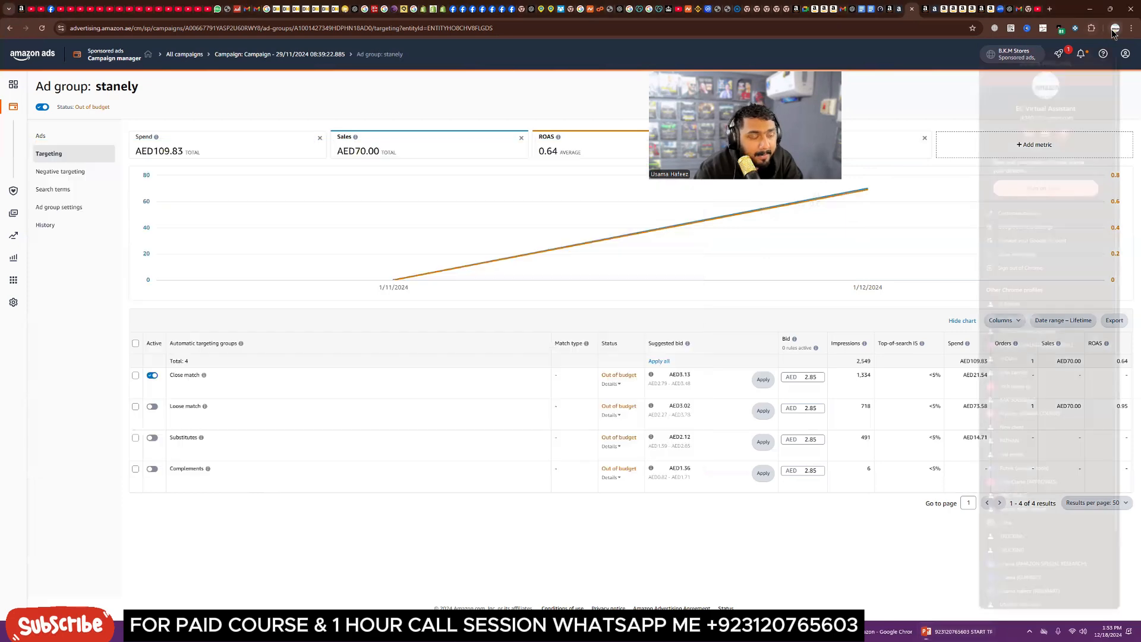
pyautogui.scroll(-3, 1031, 394)
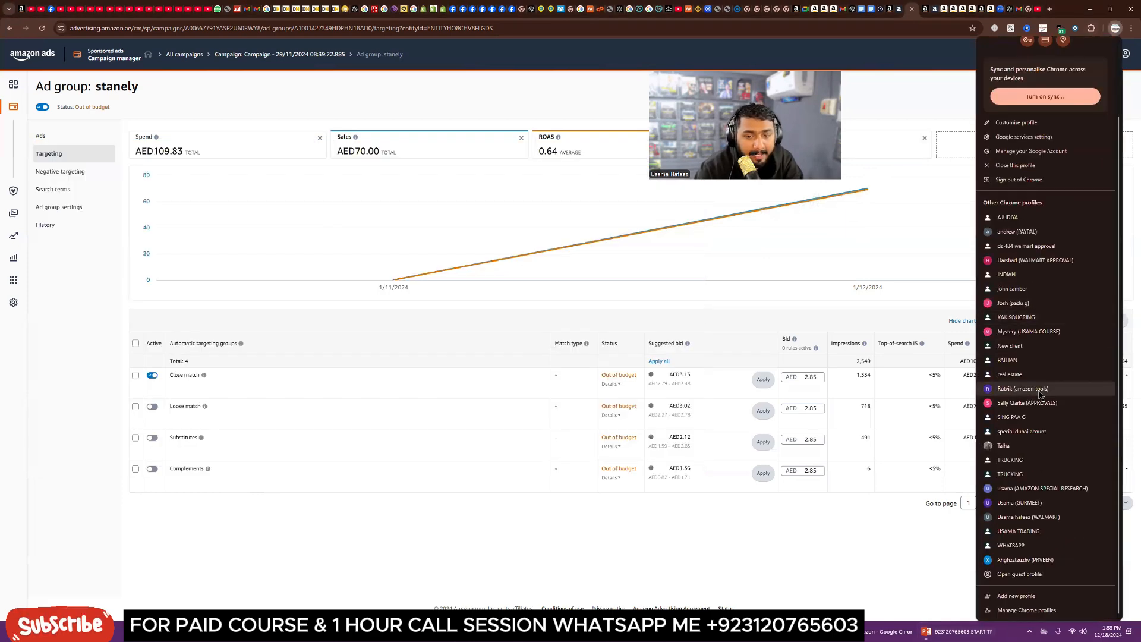
pyautogui.click(1031, 331)
pyautogui.click(370, 213)
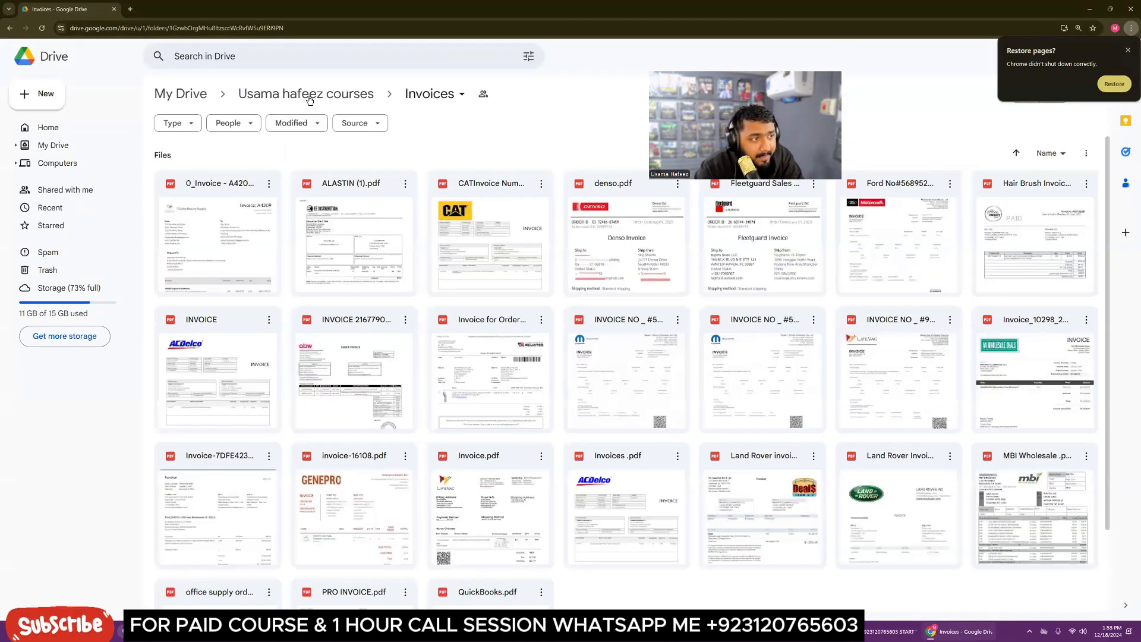
pyautogui.click(298, 93)
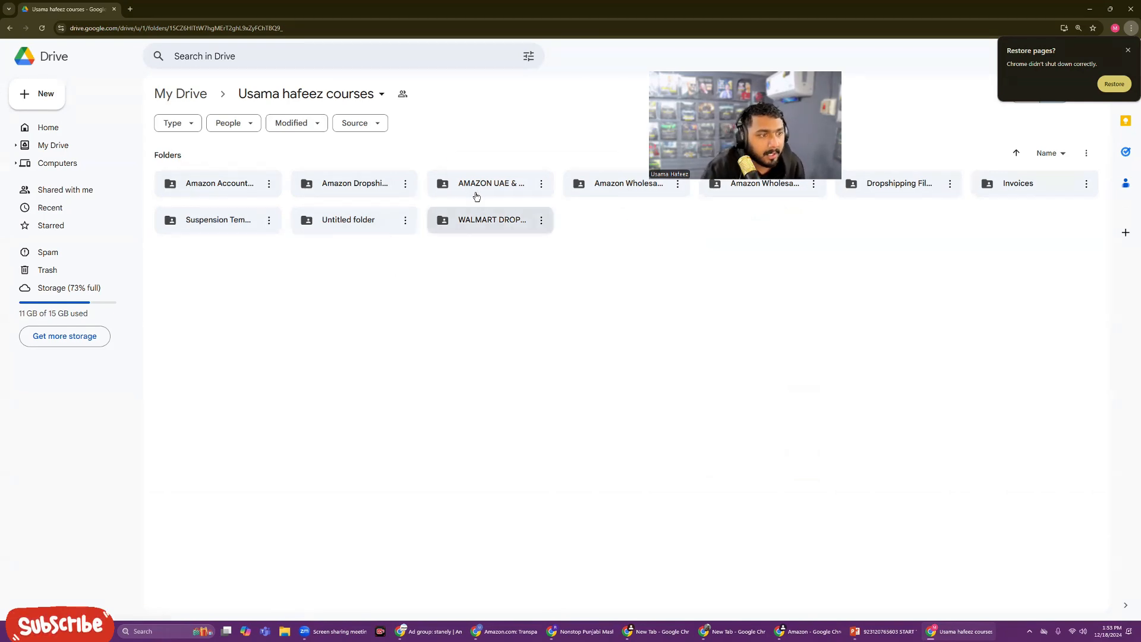
# Step: Browse the Walmart dropshipping, Amazon UAE and Amazon Wholesale course subfolders
pyautogui.doubleClick(476, 220)
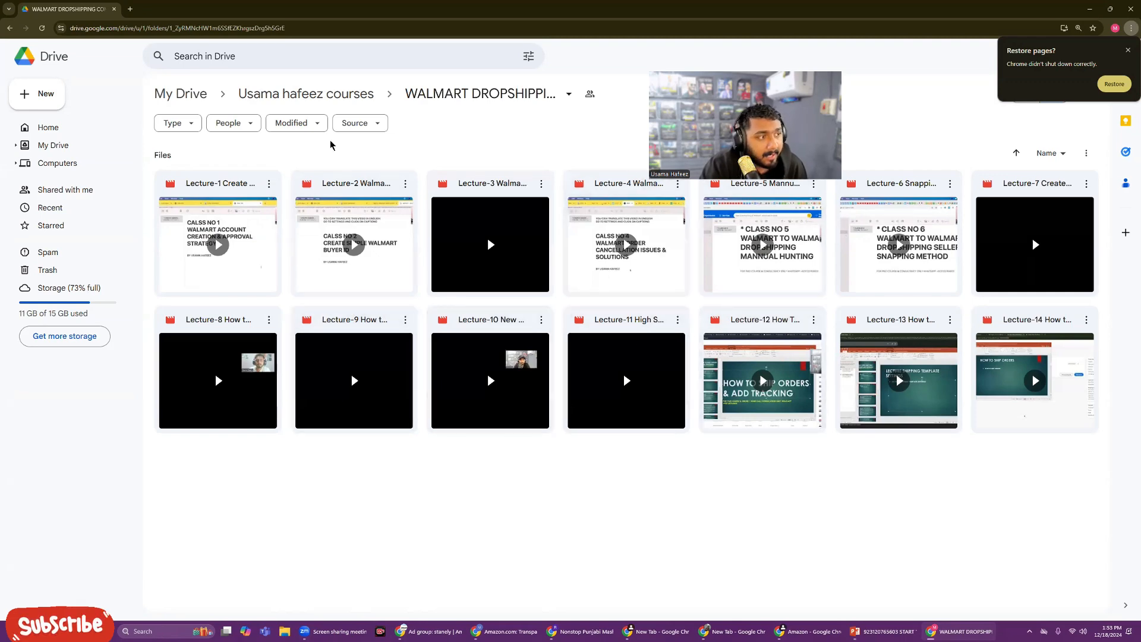
pyautogui.click(302, 104)
pyautogui.doubleClick(486, 185)
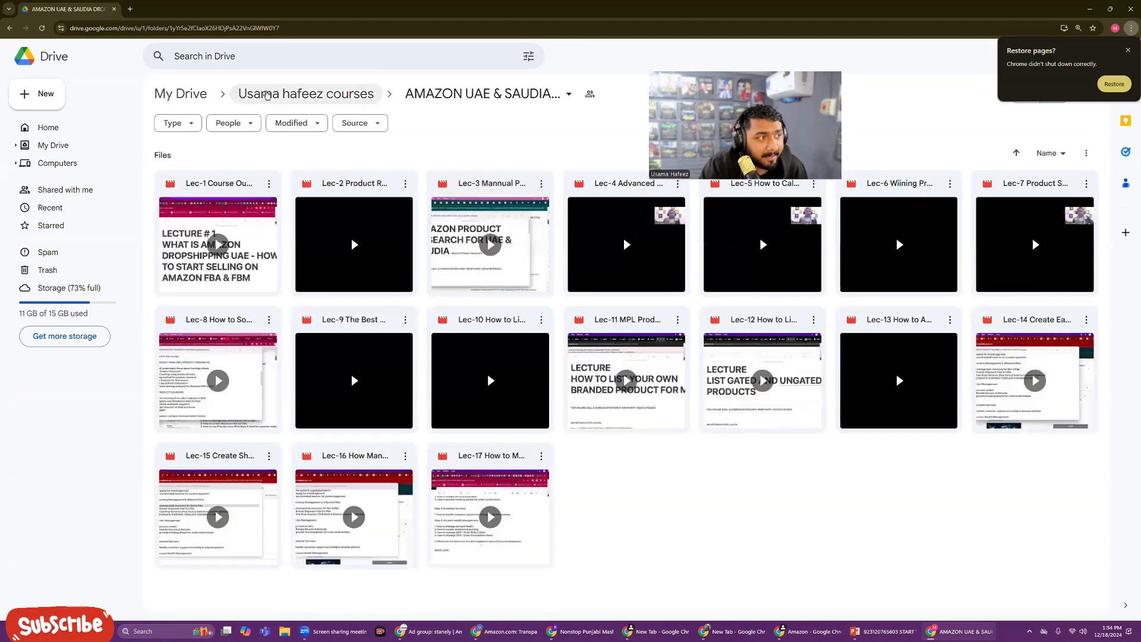
pyautogui.click(269, 96)
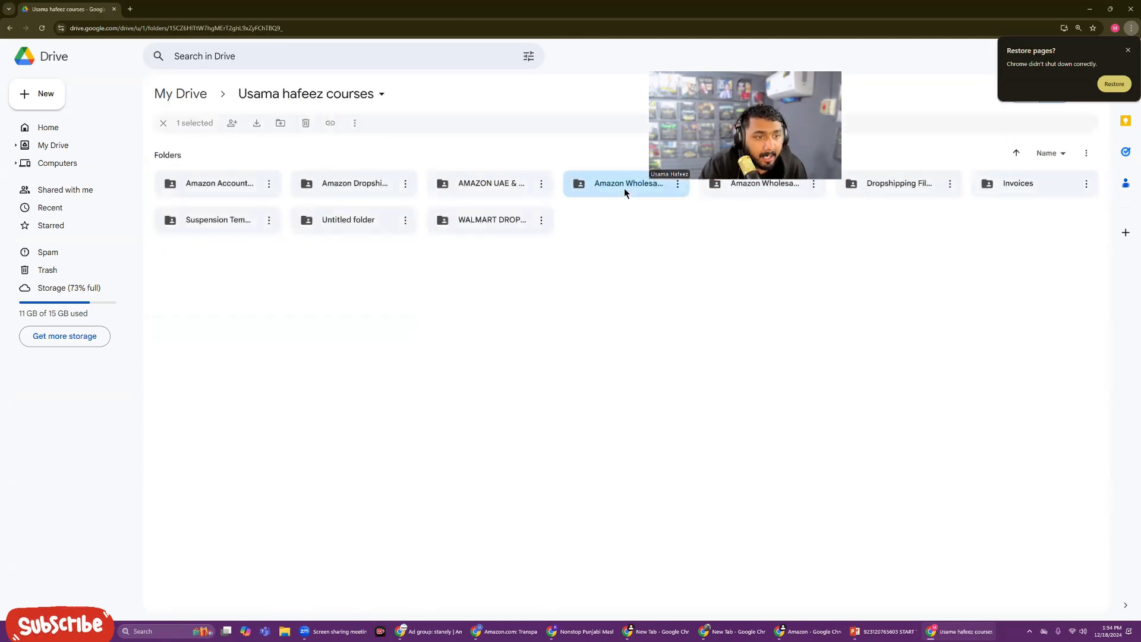
pyautogui.doubleClick(624, 186)
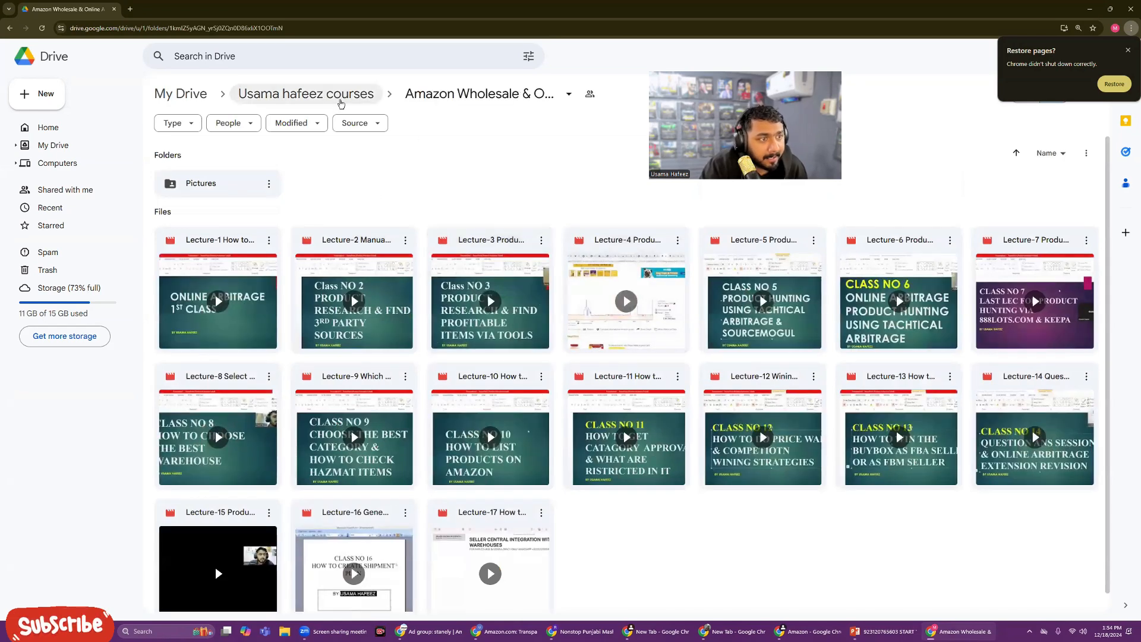
pyautogui.click(306, 94)
pyautogui.click(742, 194)
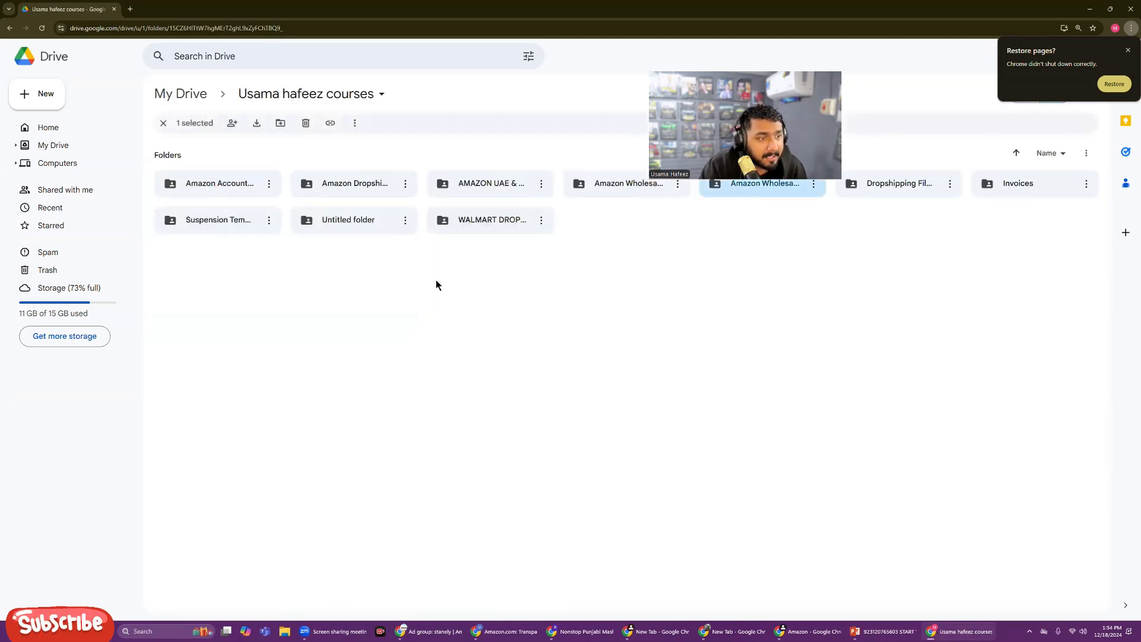
pyautogui.doubleClick(764, 188)
pyautogui.click(331, 97)
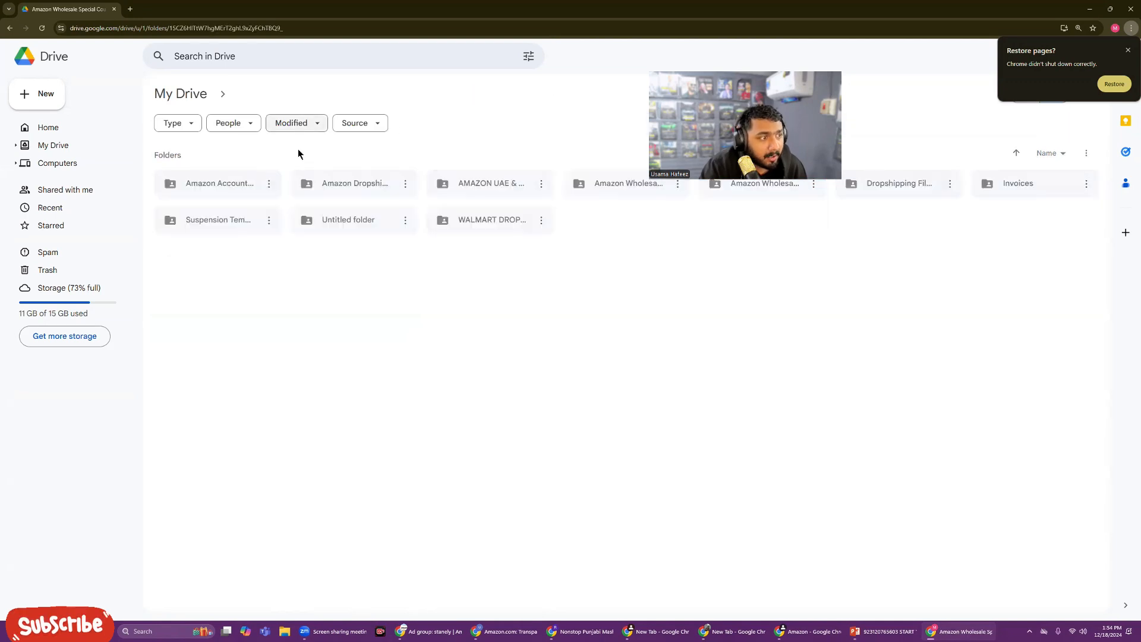
# Step: Browse the Amazon Account Suspension and Dropshipping Files _ Docs folders, returning to the courses folder
pyautogui.doubleClick(234, 187)
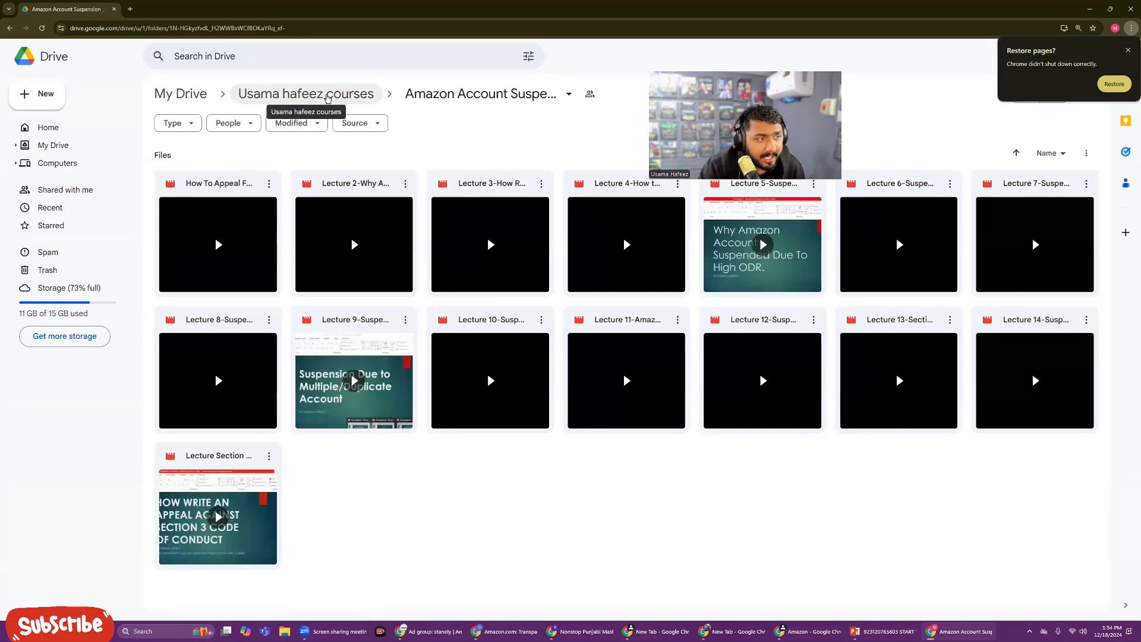
pyautogui.click(328, 96)
pyautogui.doubleClick(1011, 184)
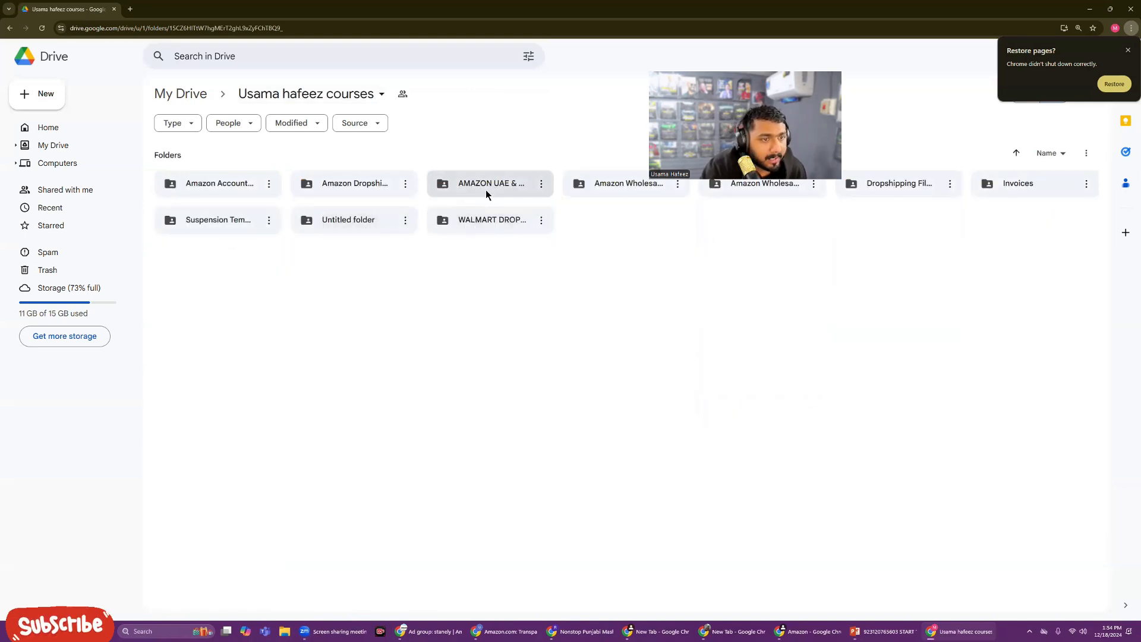
pyautogui.doubleClick(878, 188)
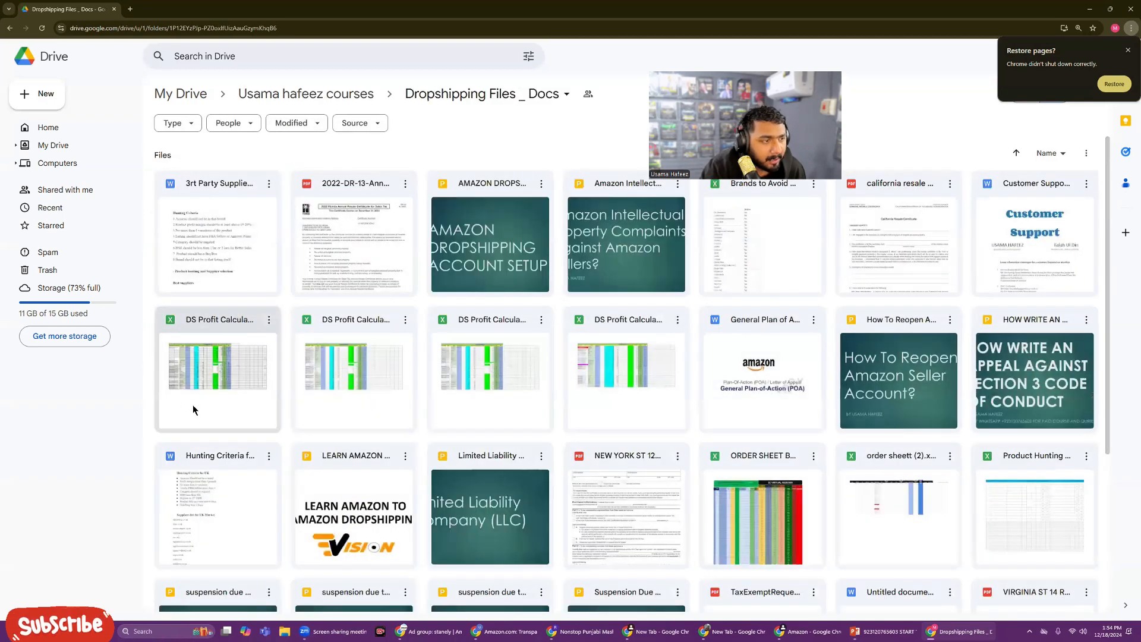
pyautogui.scroll(-5, 193, 405)
pyautogui.scroll(5, 193, 405)
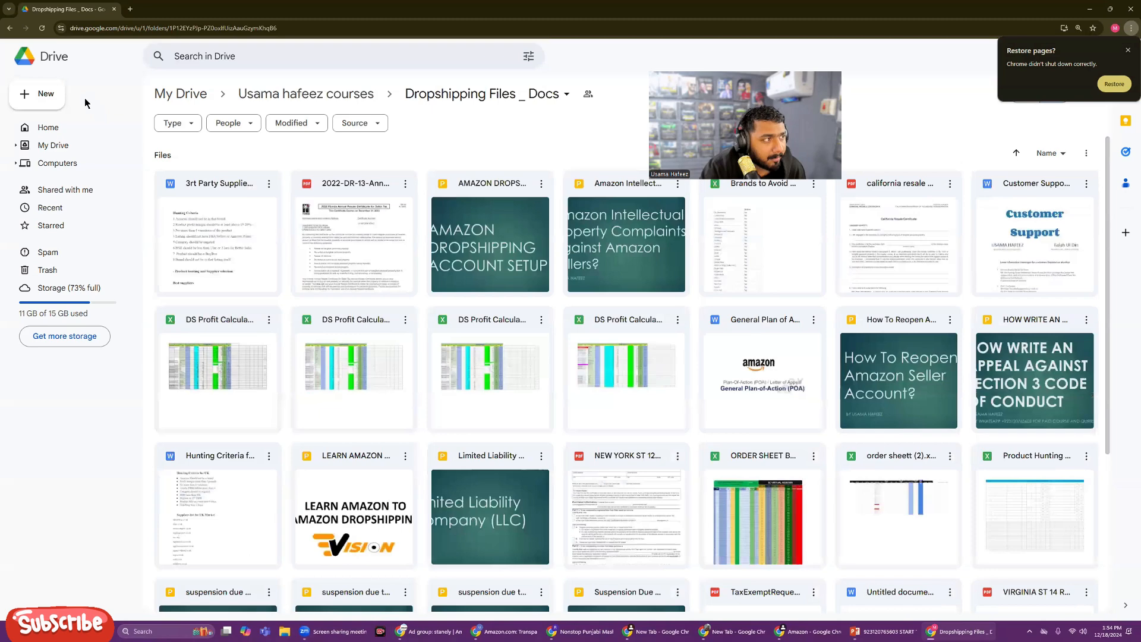
pyautogui.click(8, 29)
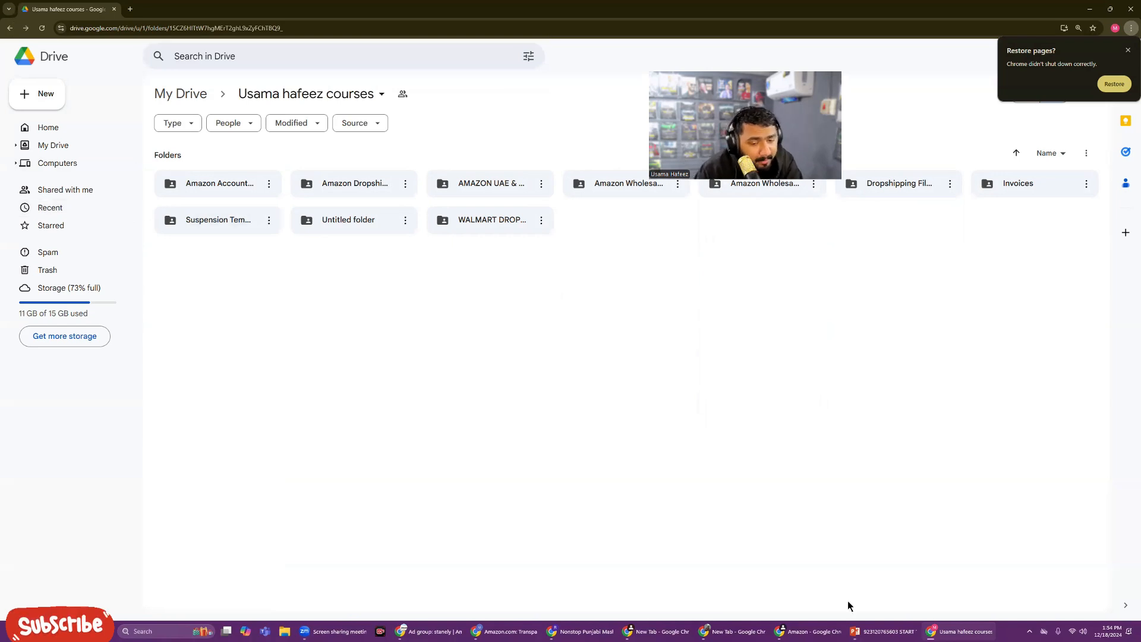
# Step: Switch to PowerPoint and select the phone number line on the title slide
pyautogui.click(857, 631)
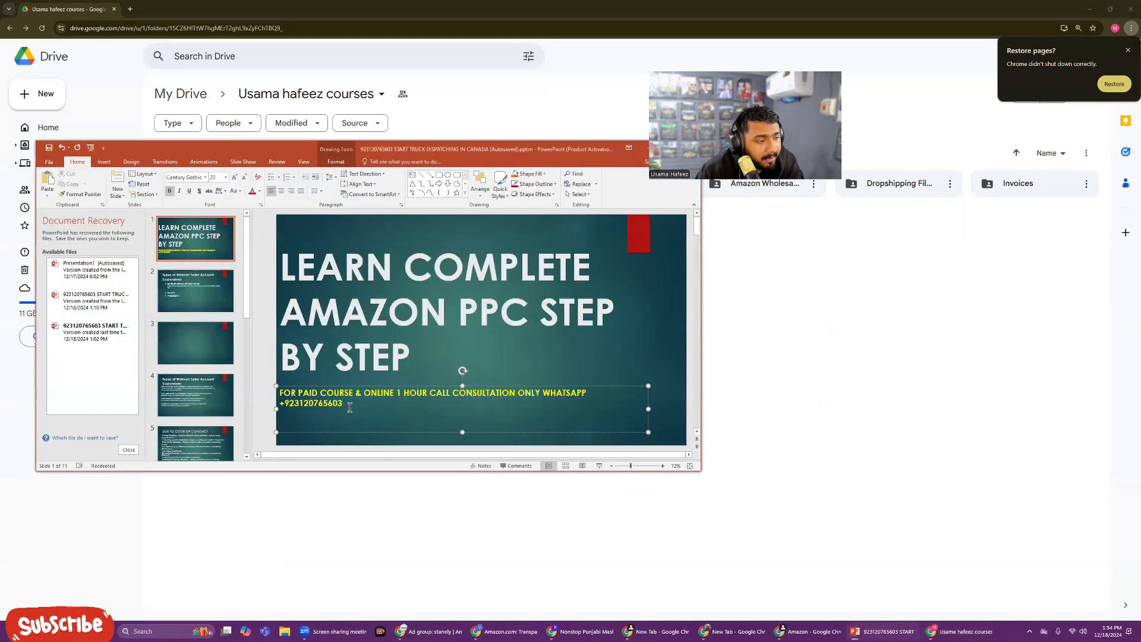
pyautogui.moveTo(350, 407); pyautogui.dragTo(286, 405)
pyautogui.click(307, 416)
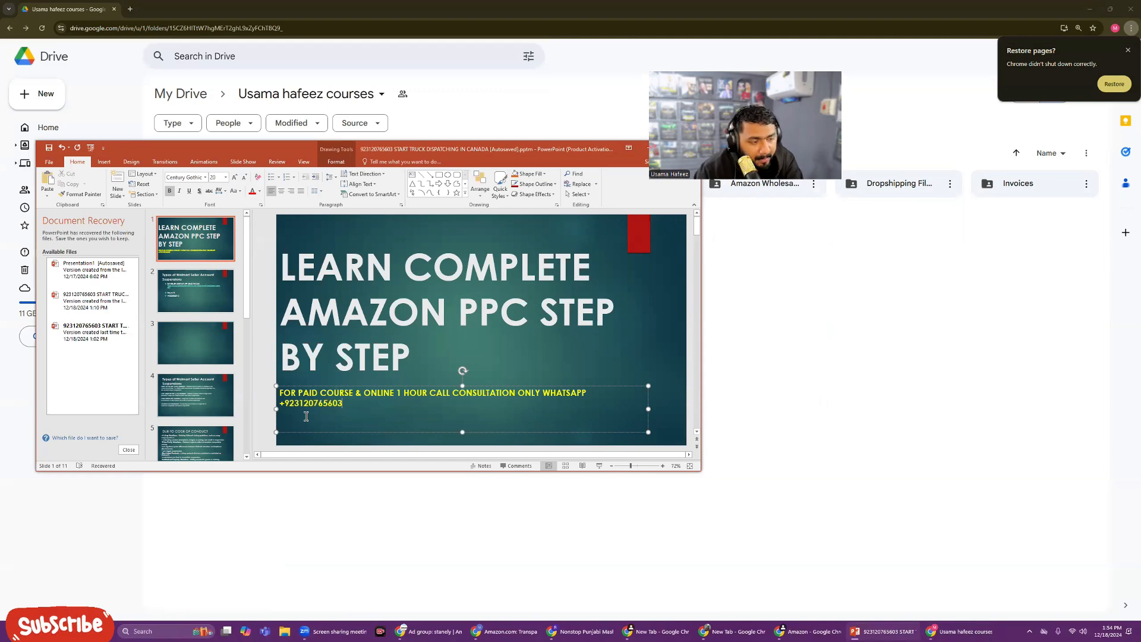